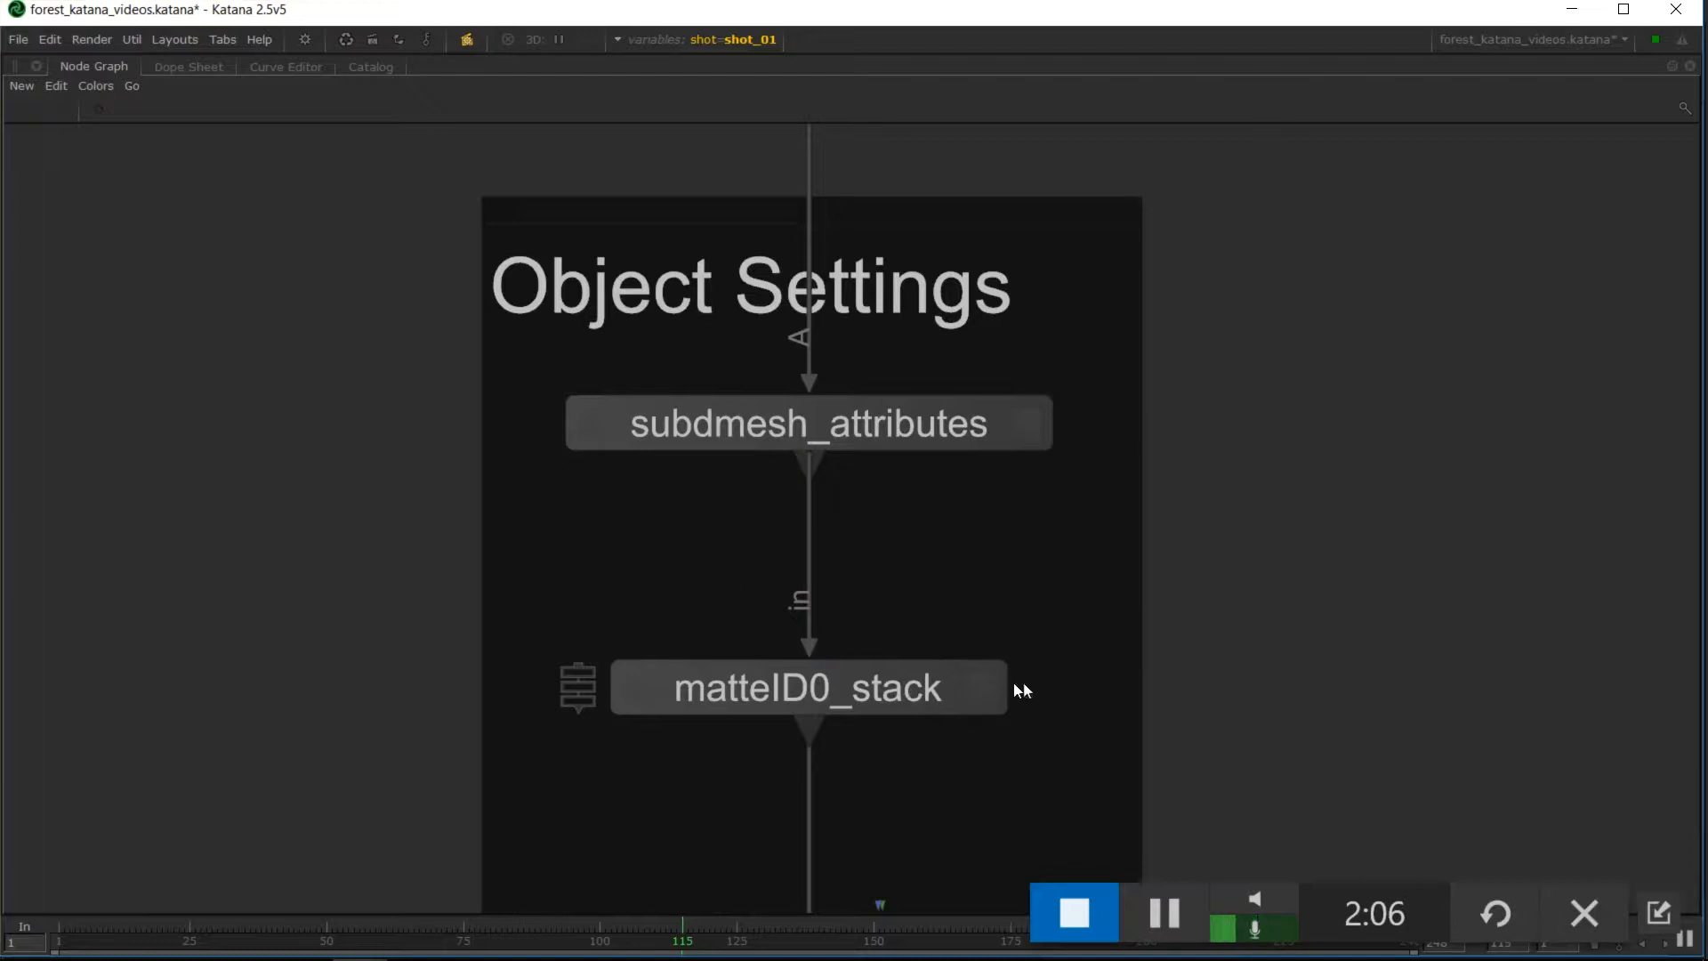
Examine the Object Settings nodes, the Merge1 junction and the Material Assigns nodes in the node graph
middle_drag(980, 555, 952, 601)
scroll(976, 608, down, 3)
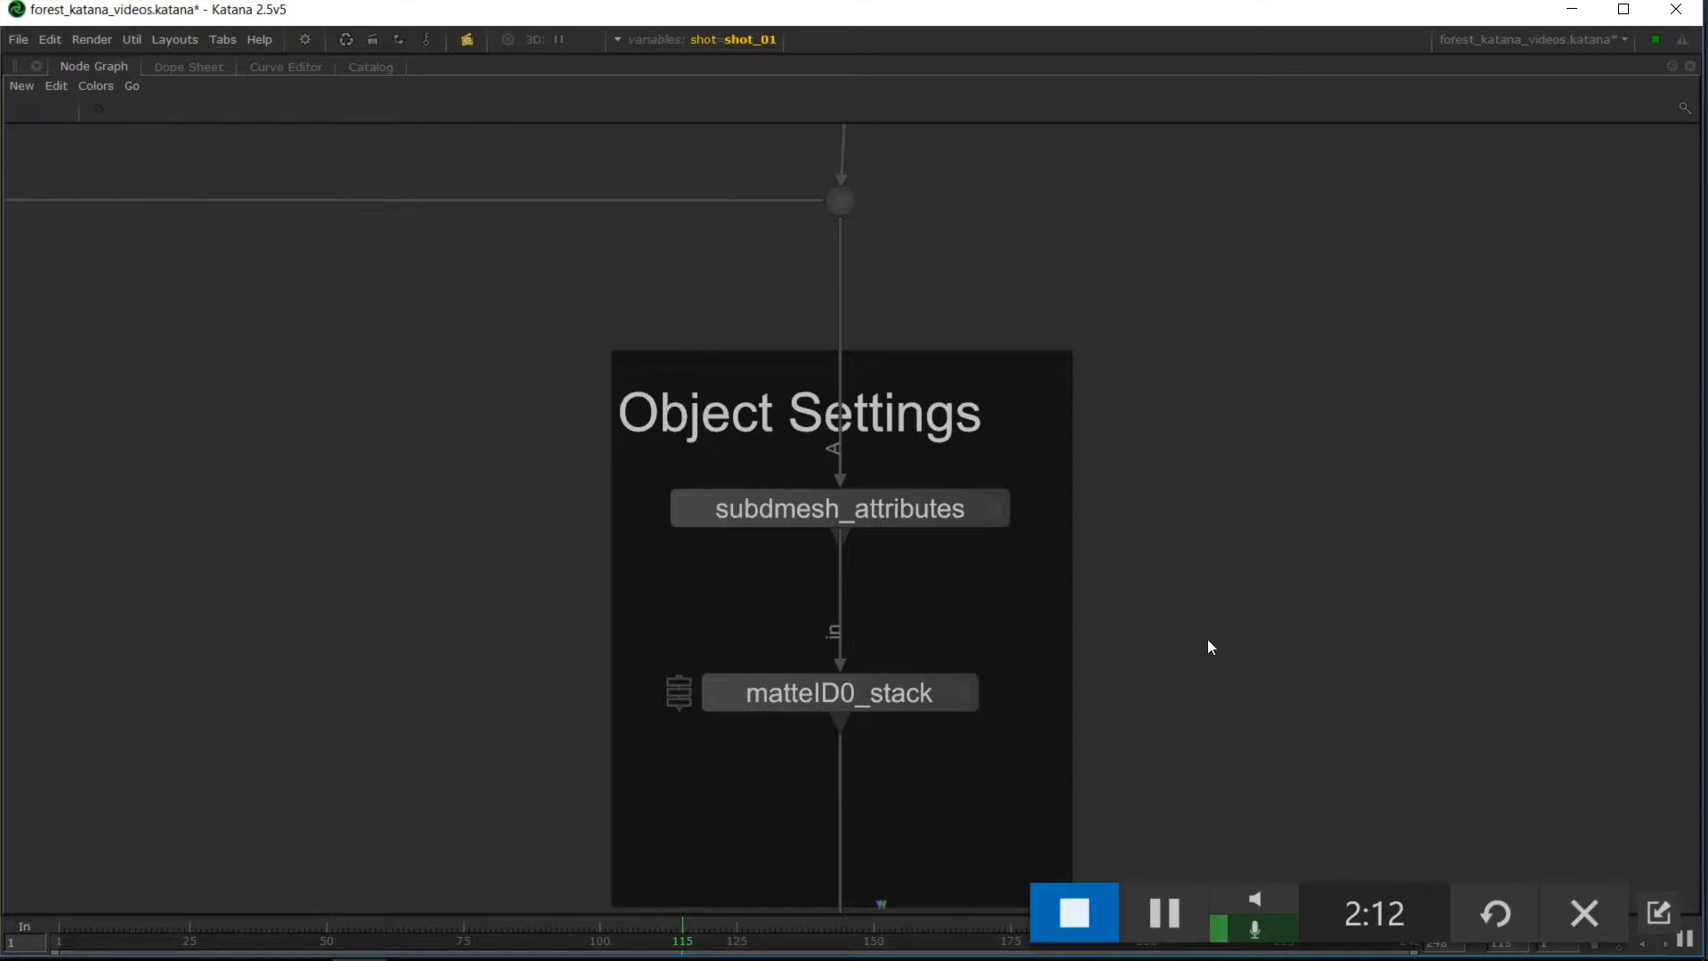
middle_drag(1232, 800, 1159, 557)
scroll(1194, 636, down, 1)
middle_drag(1348, 836, 1107, 408)
scroll(1197, 656, down, 3)
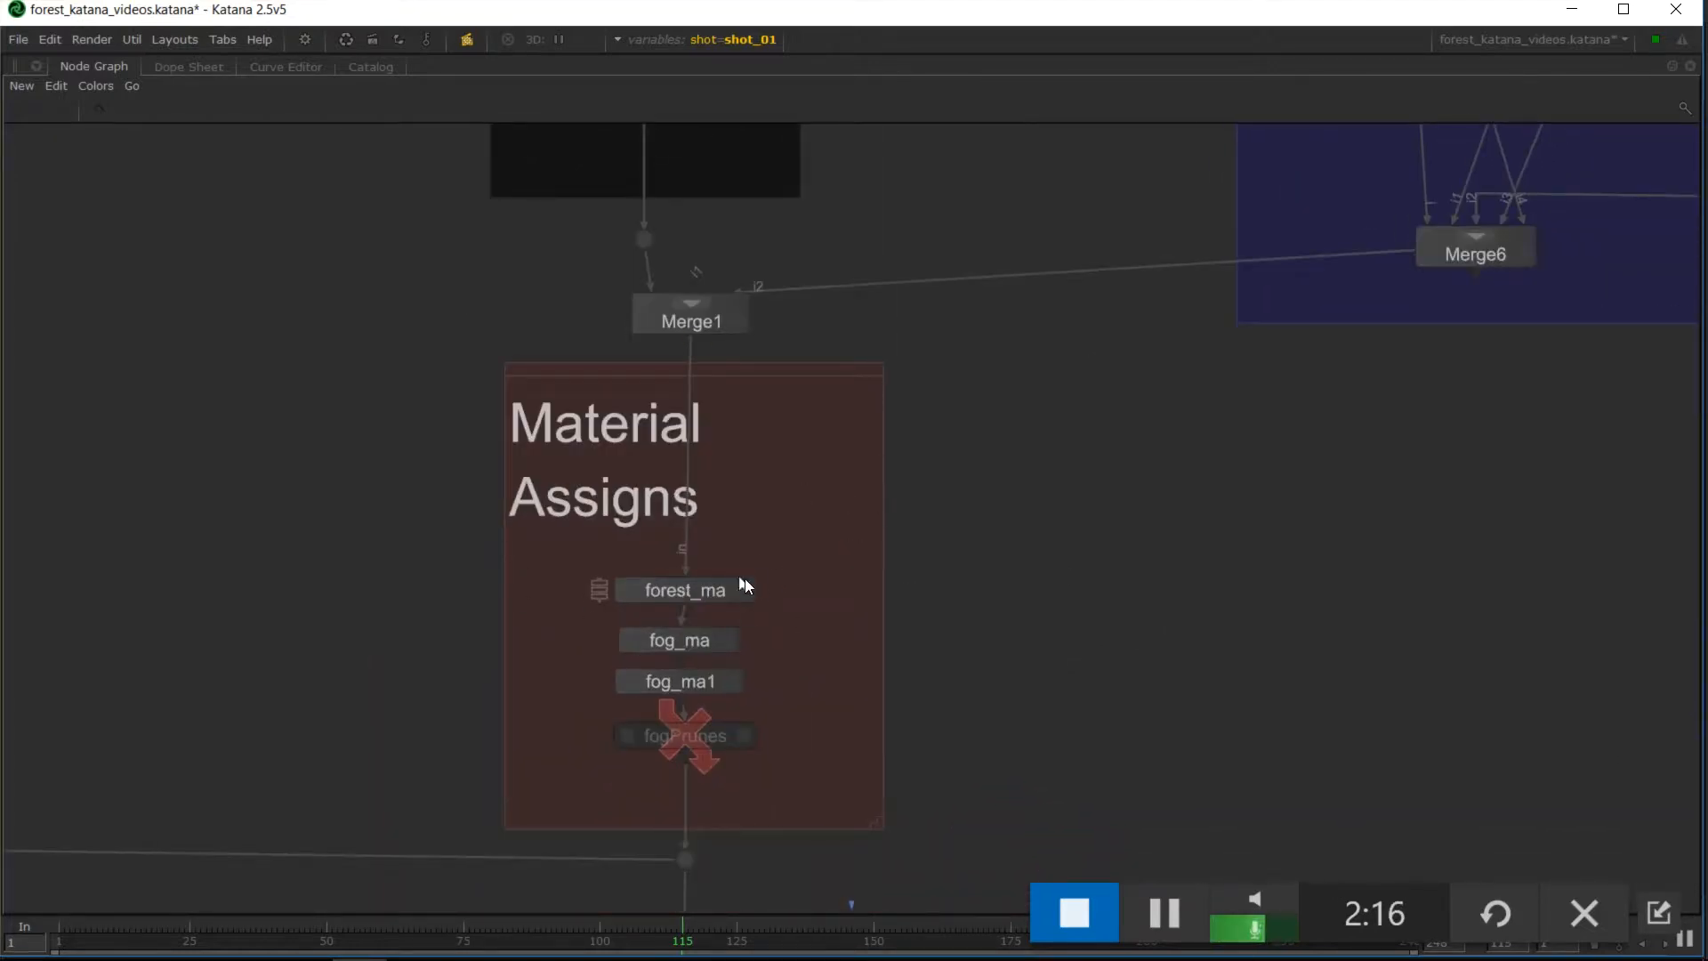
middle_drag(745, 579, 777, 542)
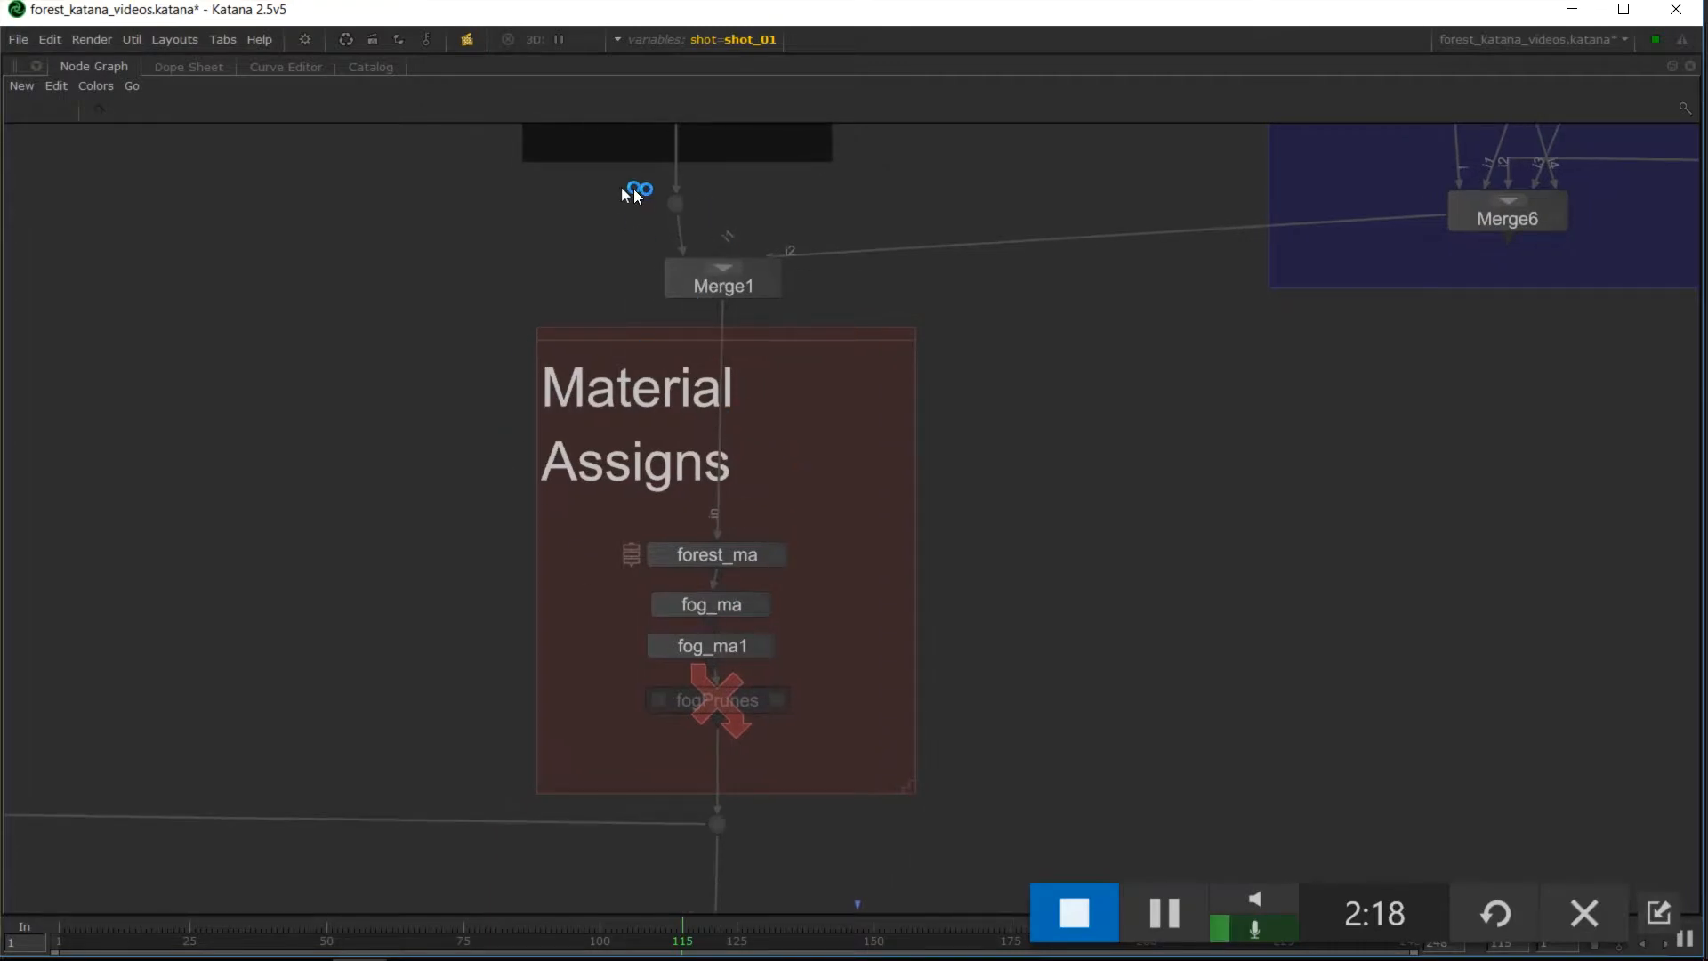
scroll(854, 505, up, 3)
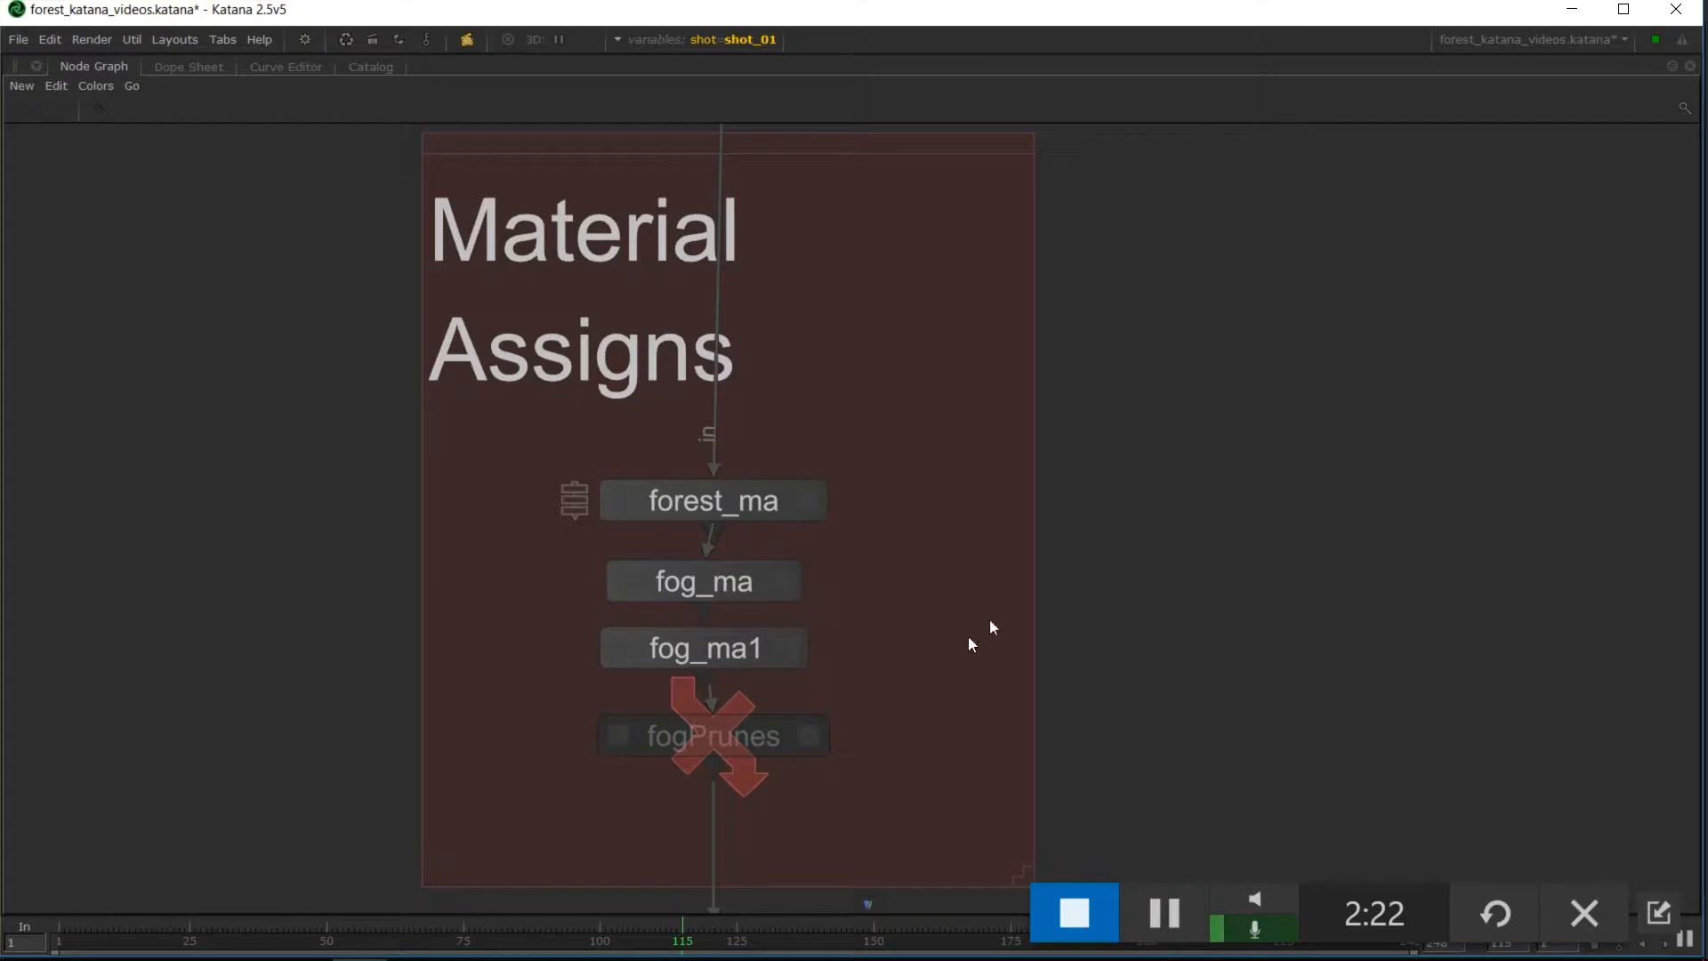
middle_drag(805, 534, 834, 389)
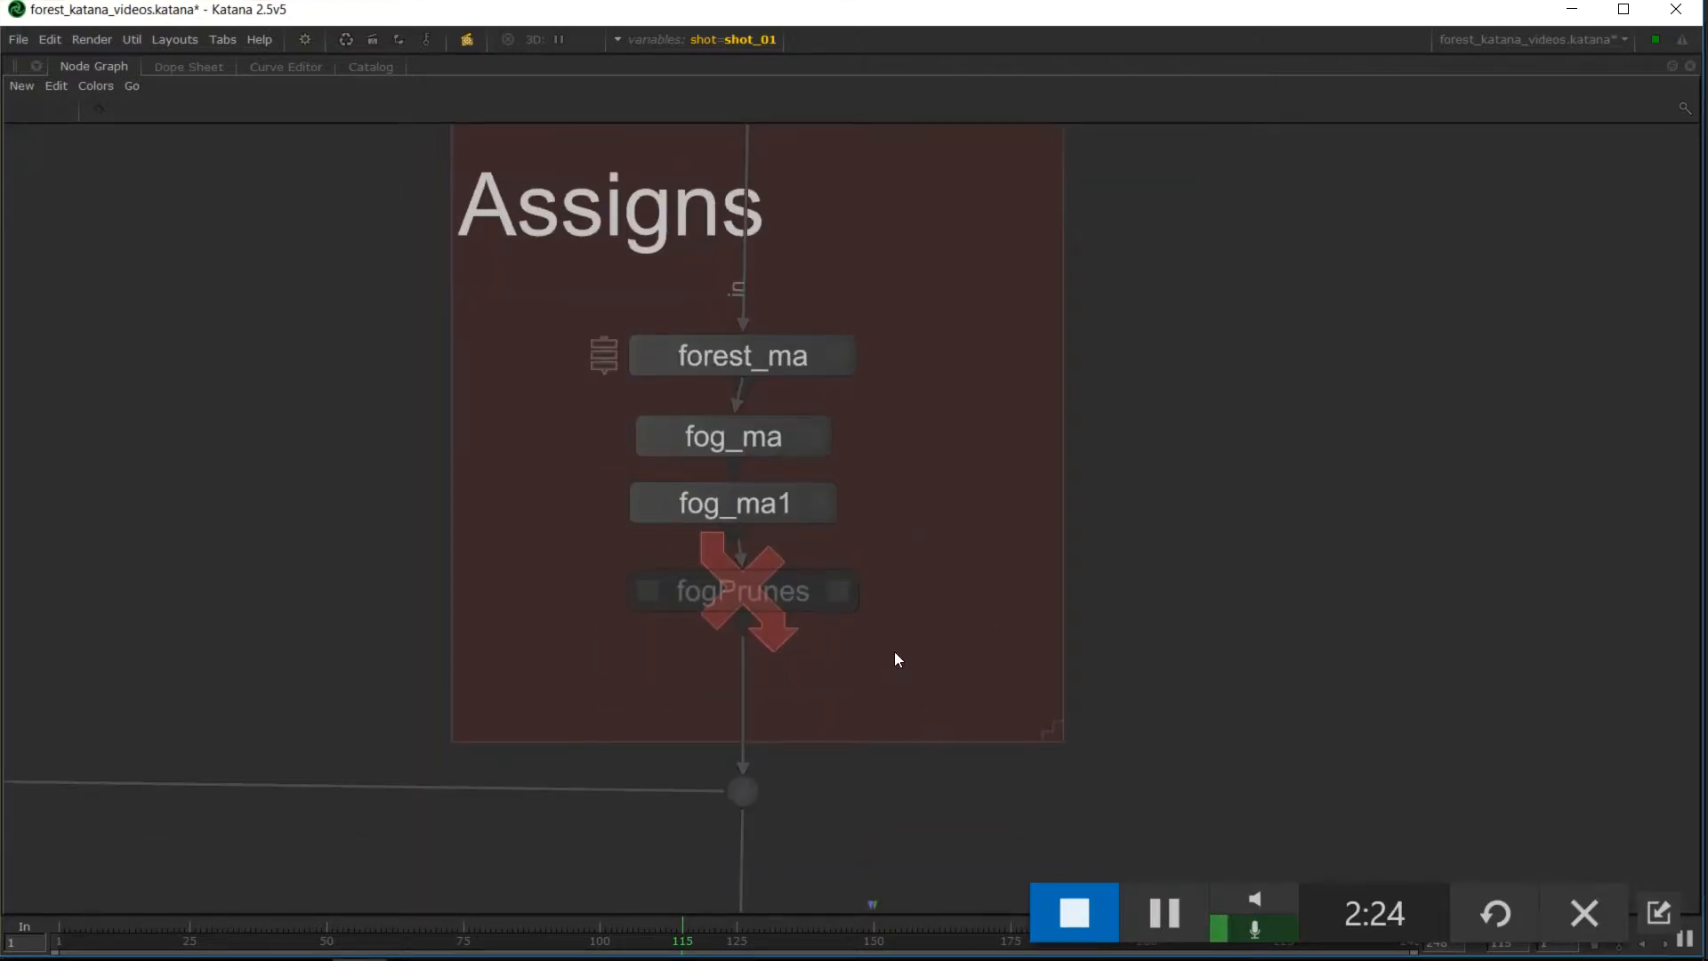
scroll(866, 675, down, 3)
Select the LookFile Bake & LookFile Assign backdrop with its nodes and inspect how it connects to the main node chain
middle_drag(231, 620, 1425, 519)
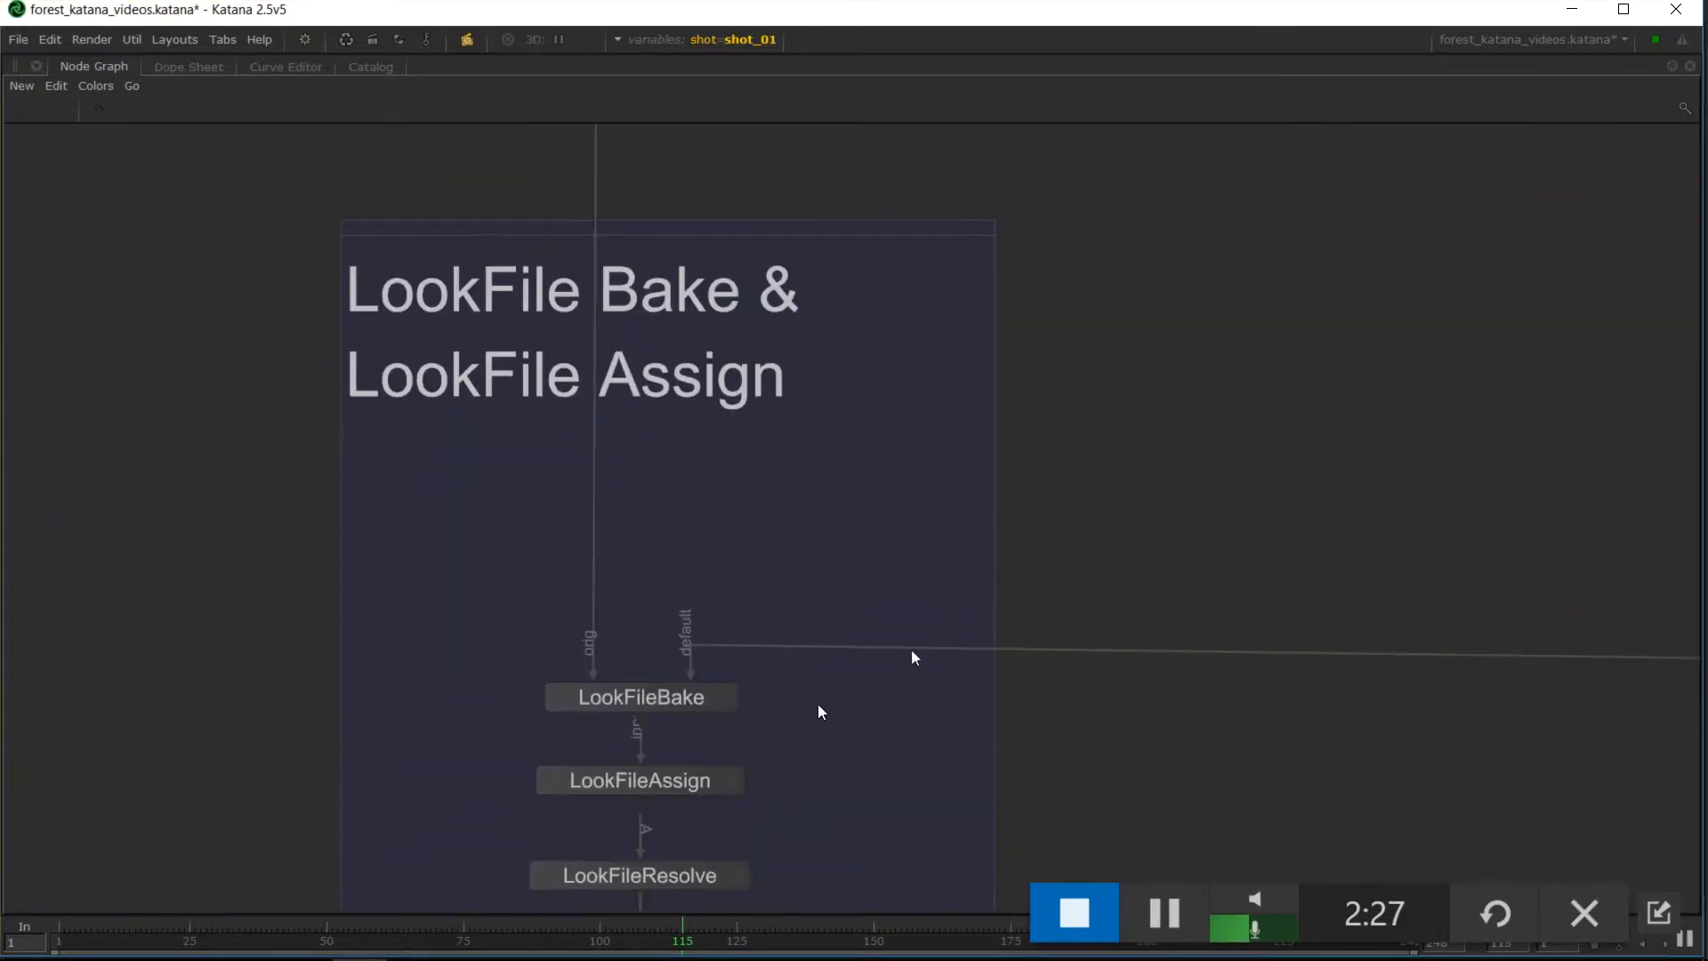
drag(1101, 215, 383, 815)
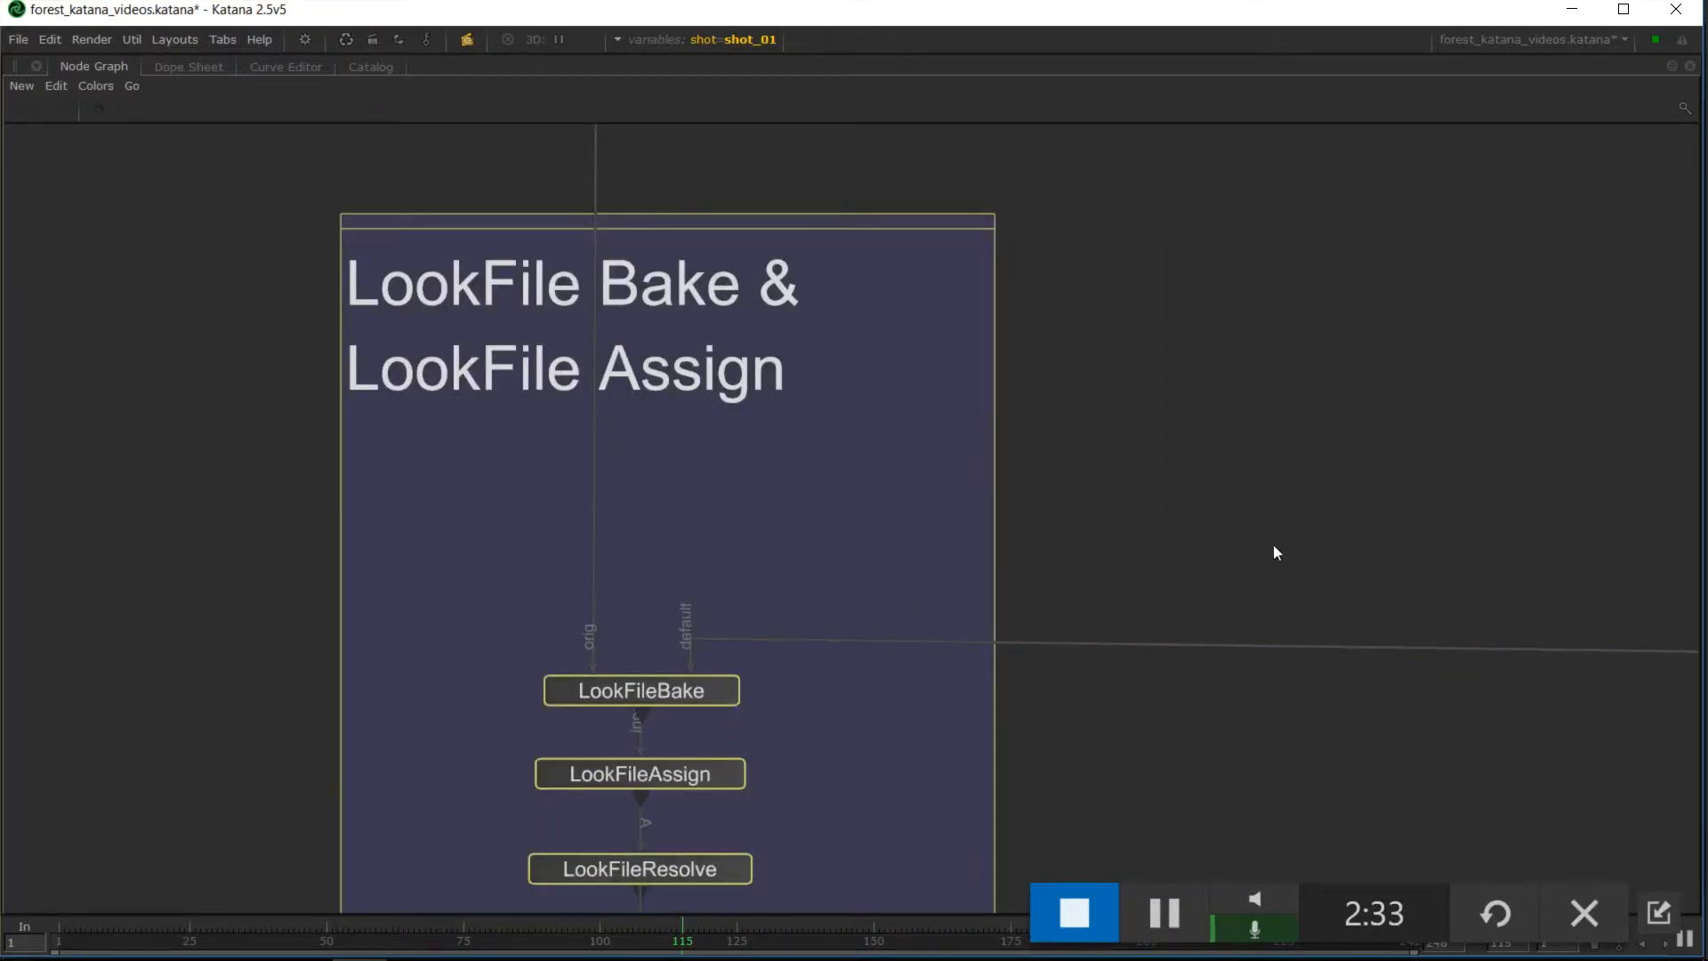
scroll(1274, 552, down, 5)
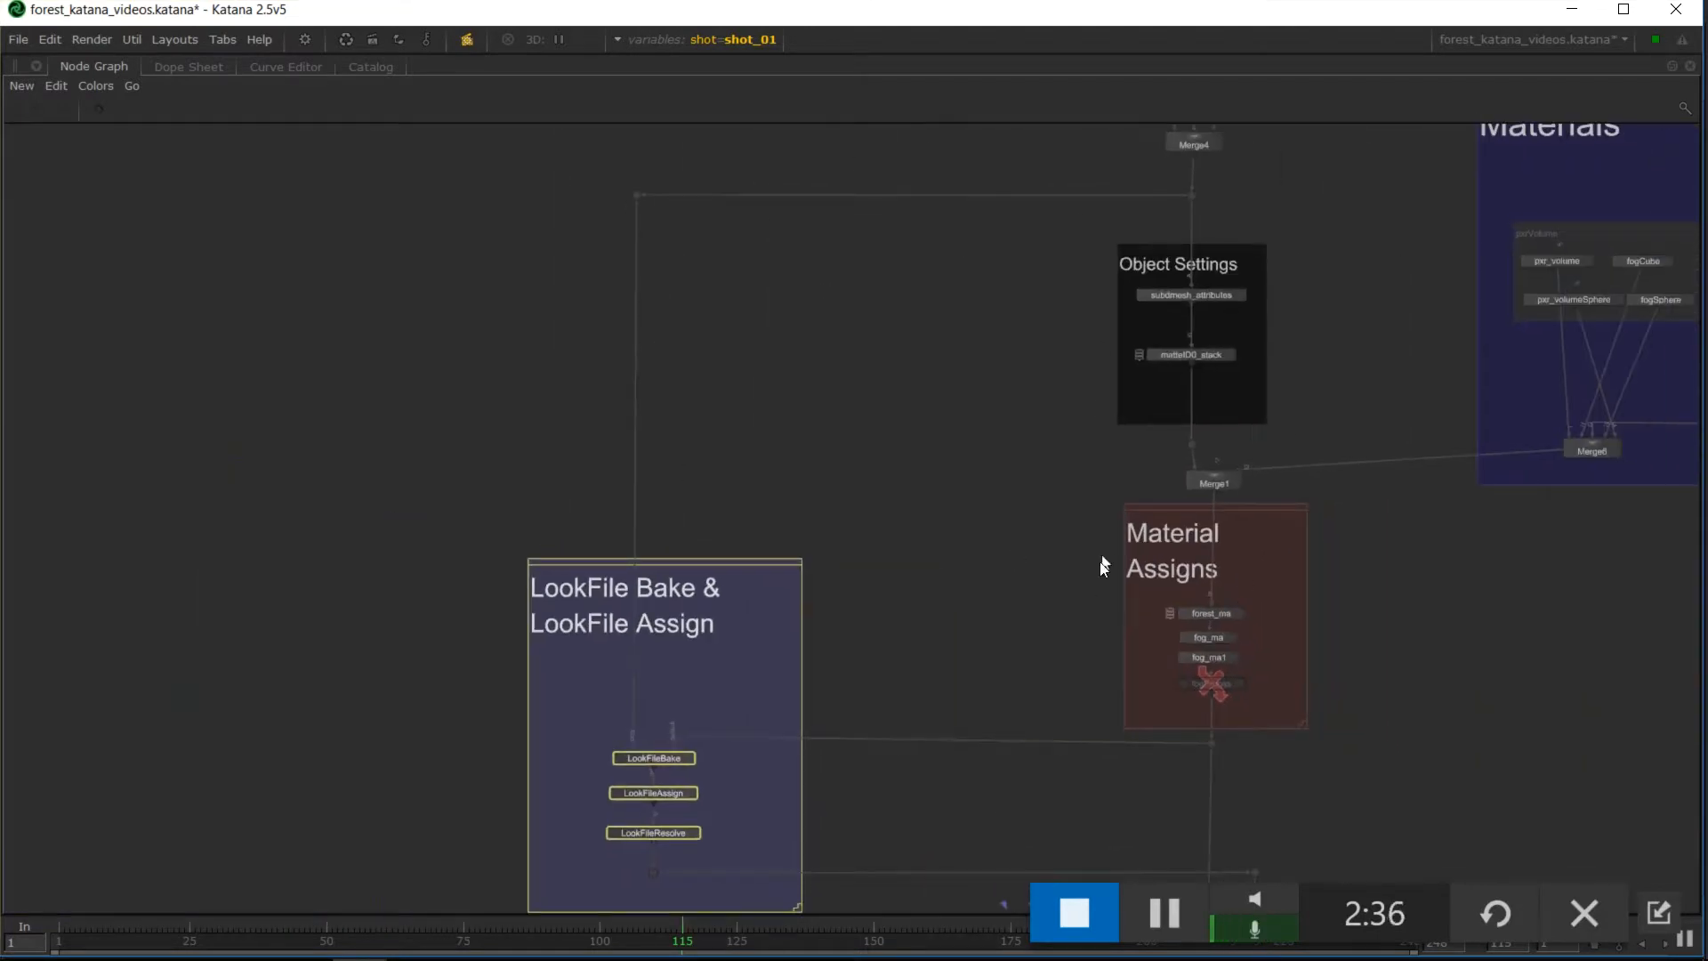
middle_drag(1090, 701, 886, 530)
Examine LookFile_Switch and the Lighting section, from MainLights through the three shot overrides to VariableSwitch36
scroll(902, 712, up, 7)
middle_drag(1233, 682, 804, 271)
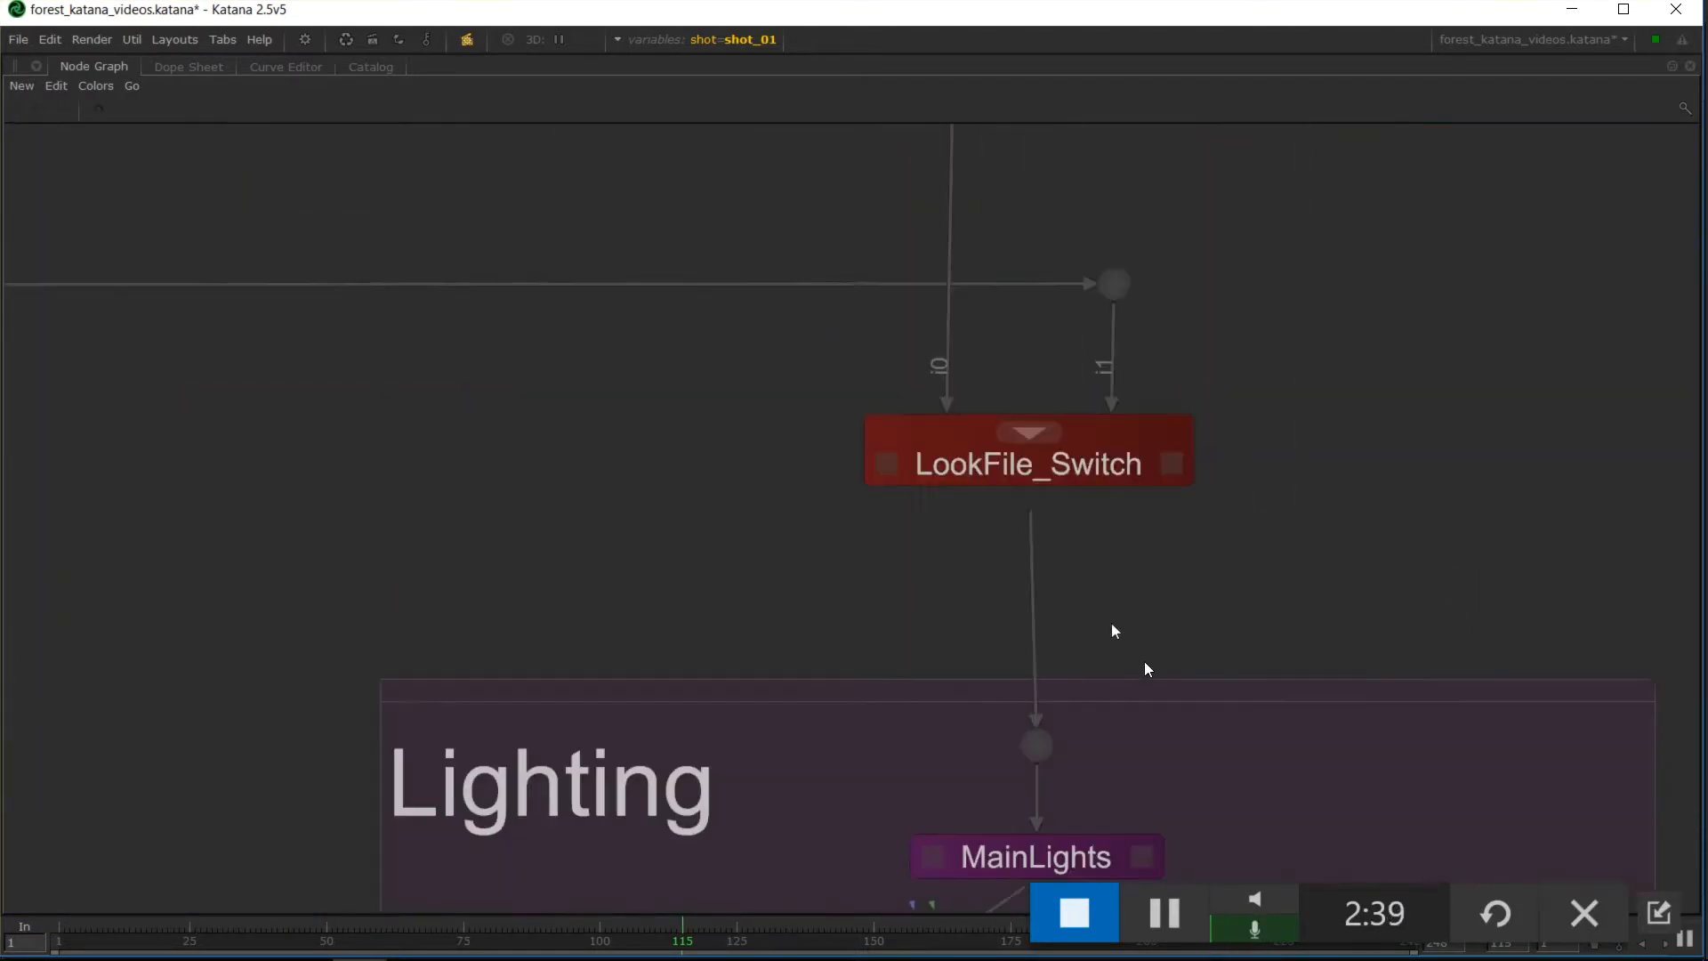
middle_drag(1274, 750, 1110, 274)
middle_drag(1428, 634, 1336, 510)
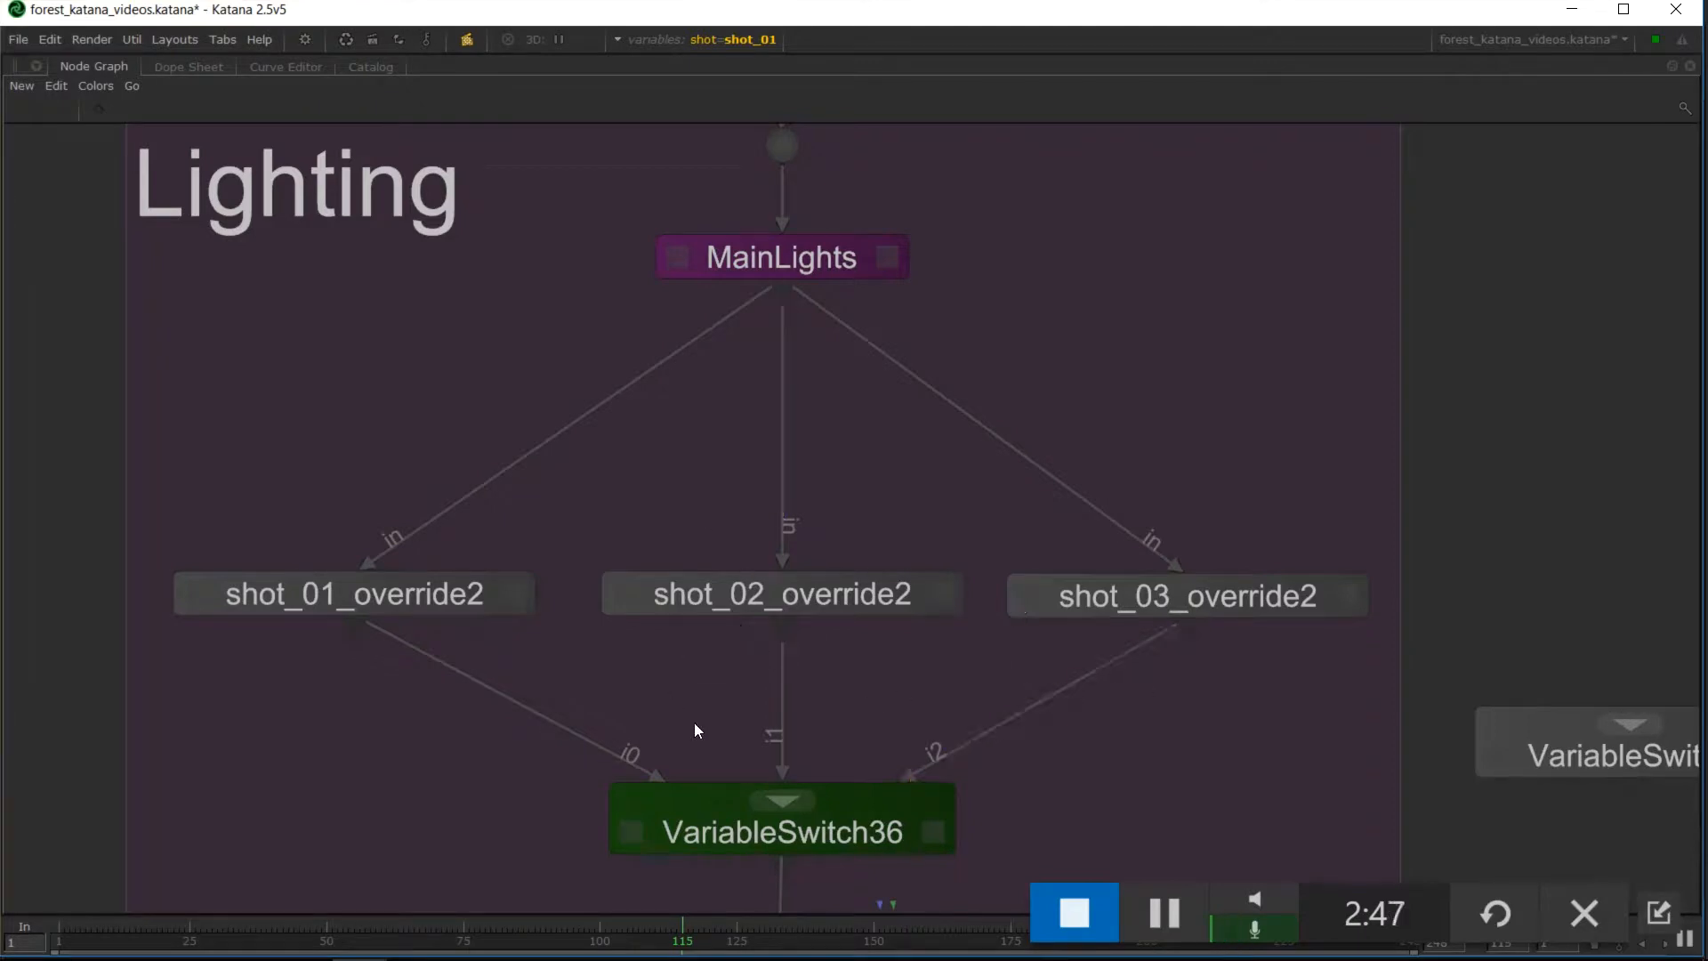
middle_drag(851, 758, 844, 192)
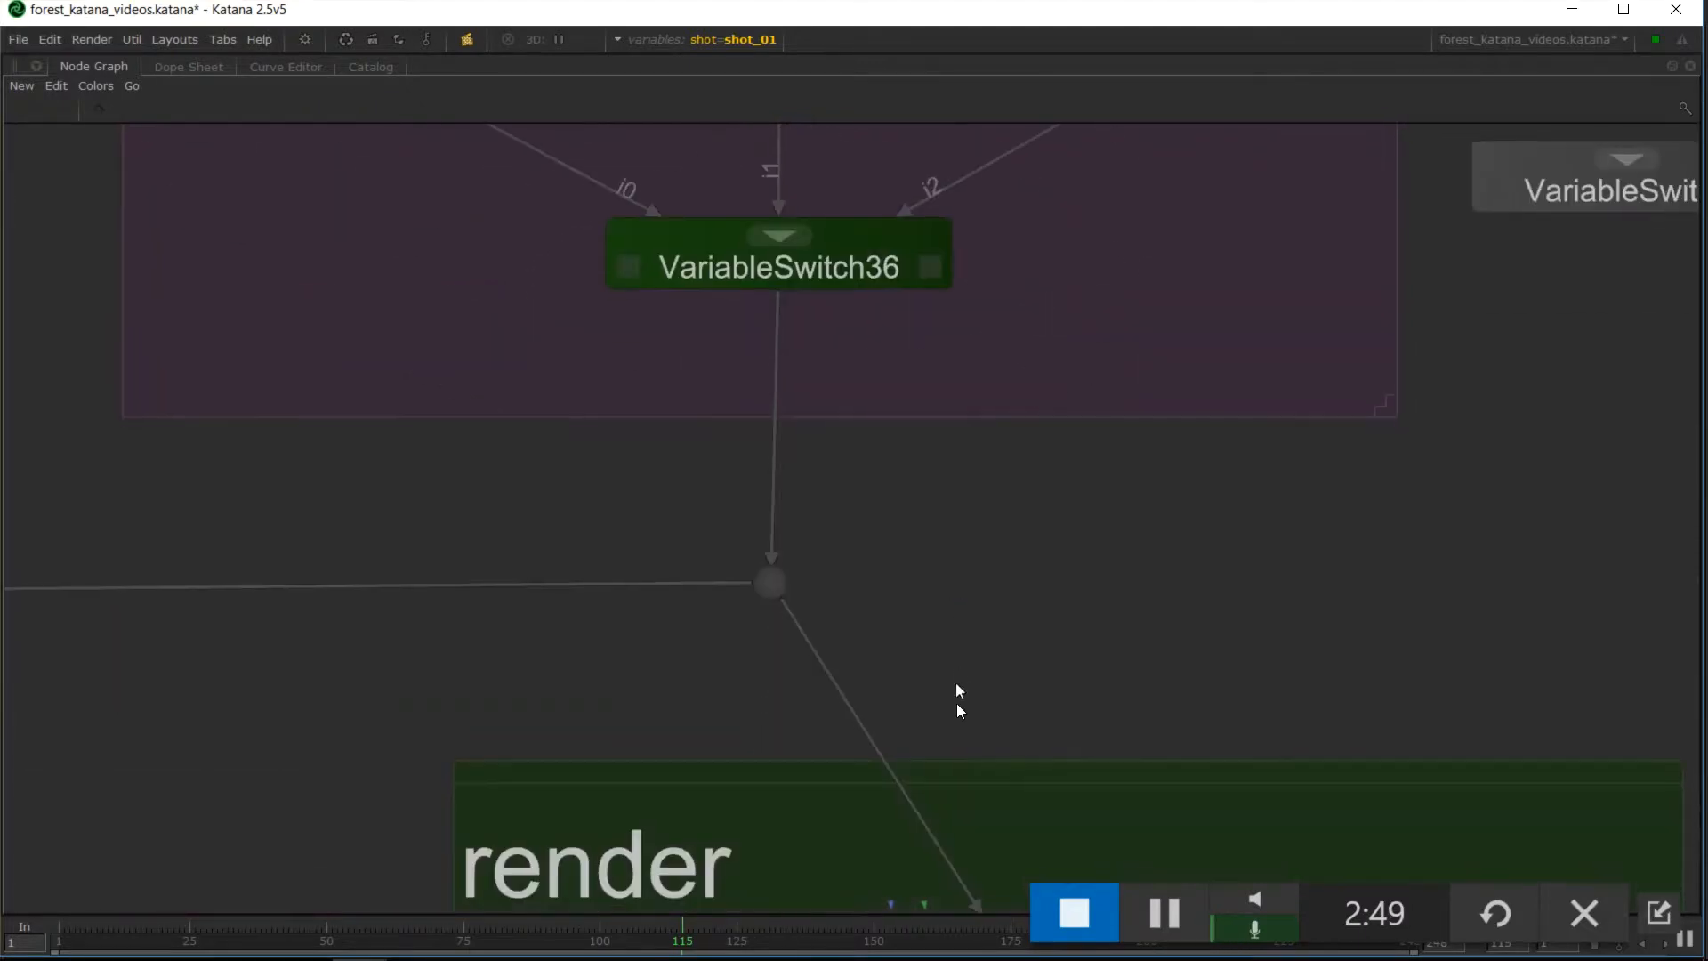
Expand the AOV_grp group in the render section to inspect its AOV nodes, and collapse it again
middle_drag(957, 703, 895, 250)
middle_drag(1188, 406, 1072, 278)
click(915, 360)
middle_drag(1073, 607, 1049, 512)
drag(1053, 430, 585, 645)
middle_drag(886, 676, 902, 621)
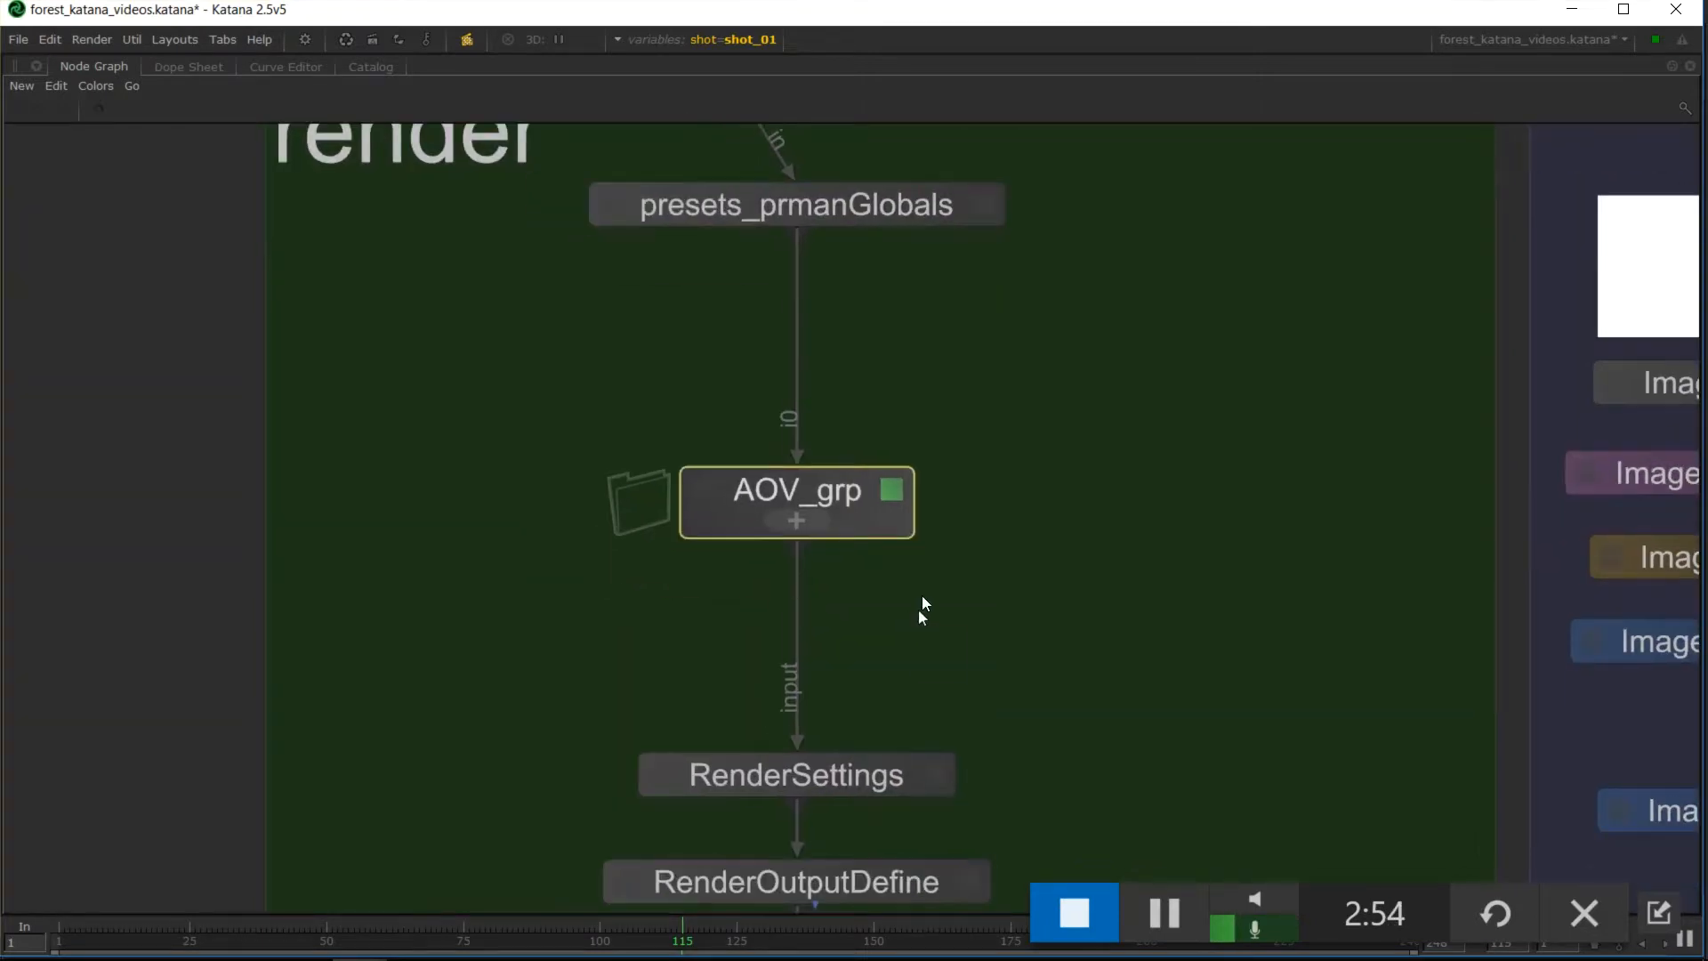
click(800, 525)
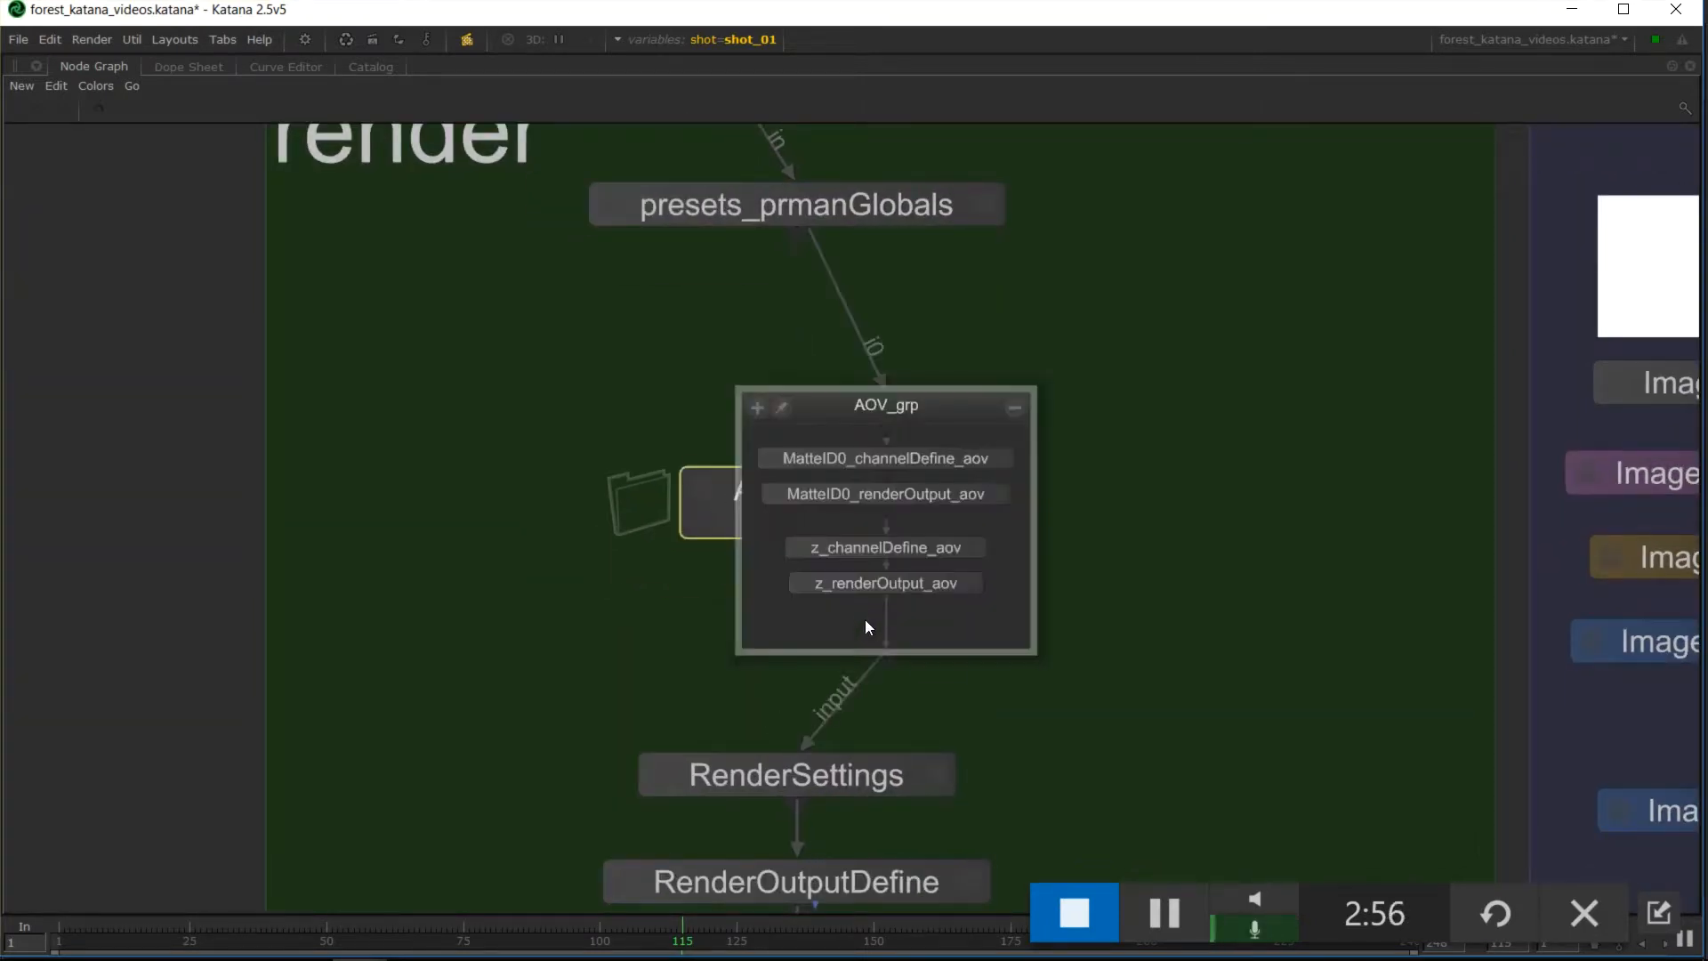
scroll(872, 596, up, 3)
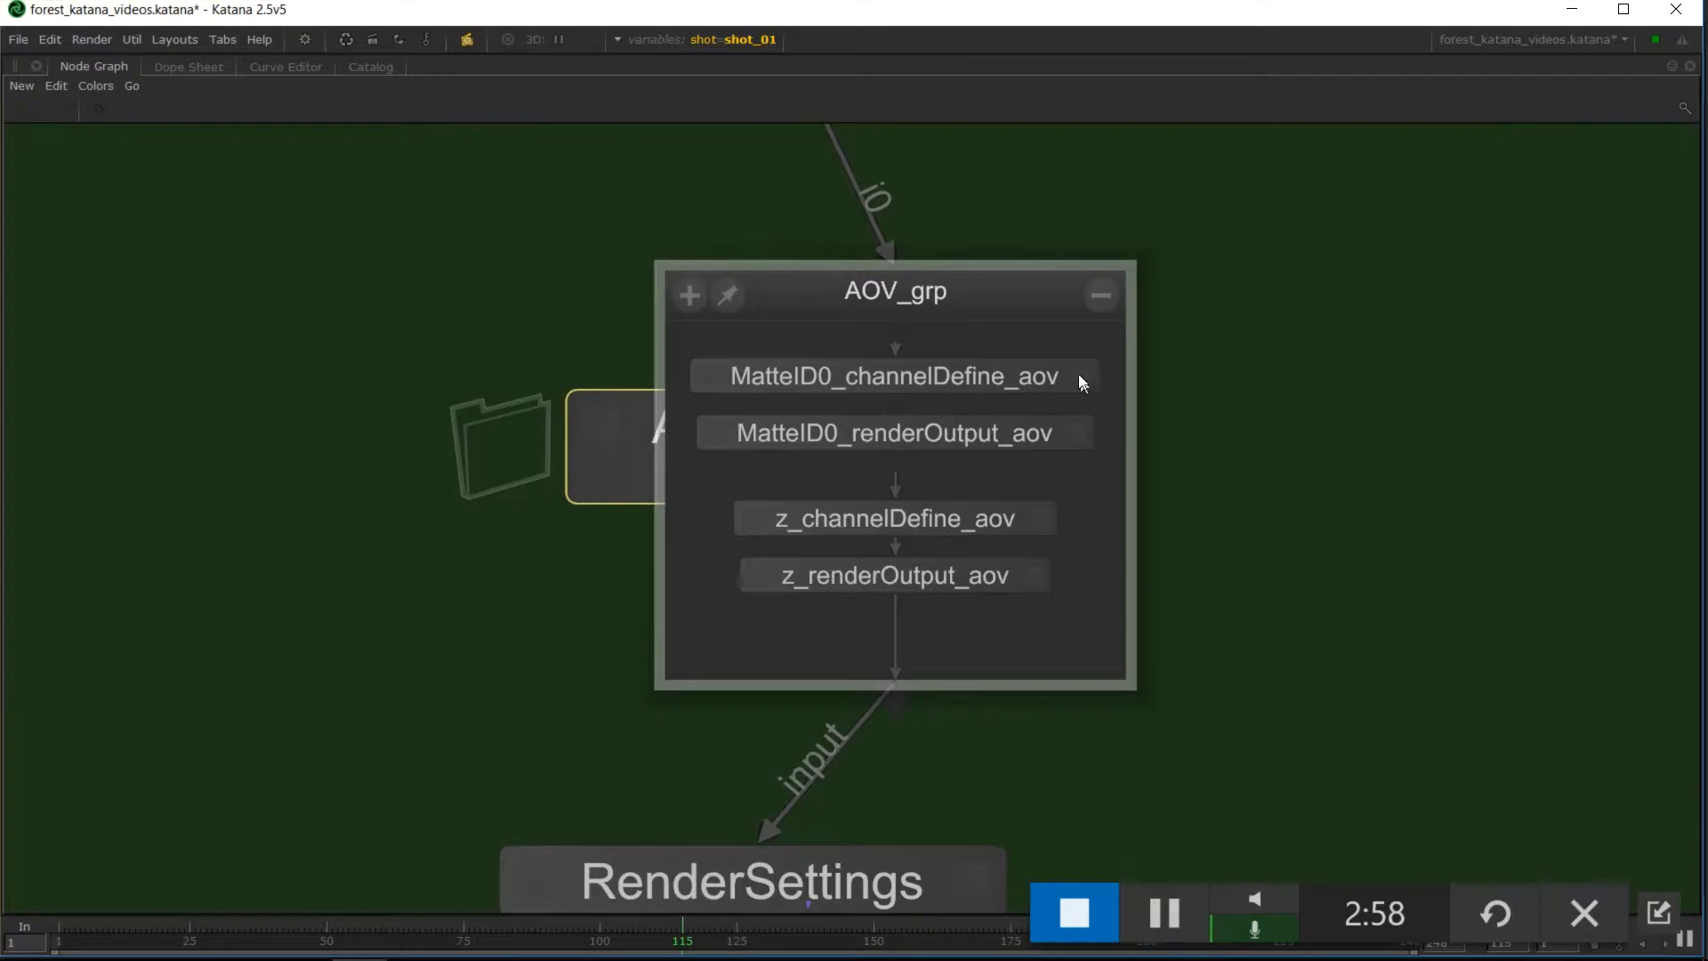
click(1102, 302)
Space the RenderSettings and RenderOutputDefine nodes farther apart in the render section
middle_drag(1023, 774, 970, 463)
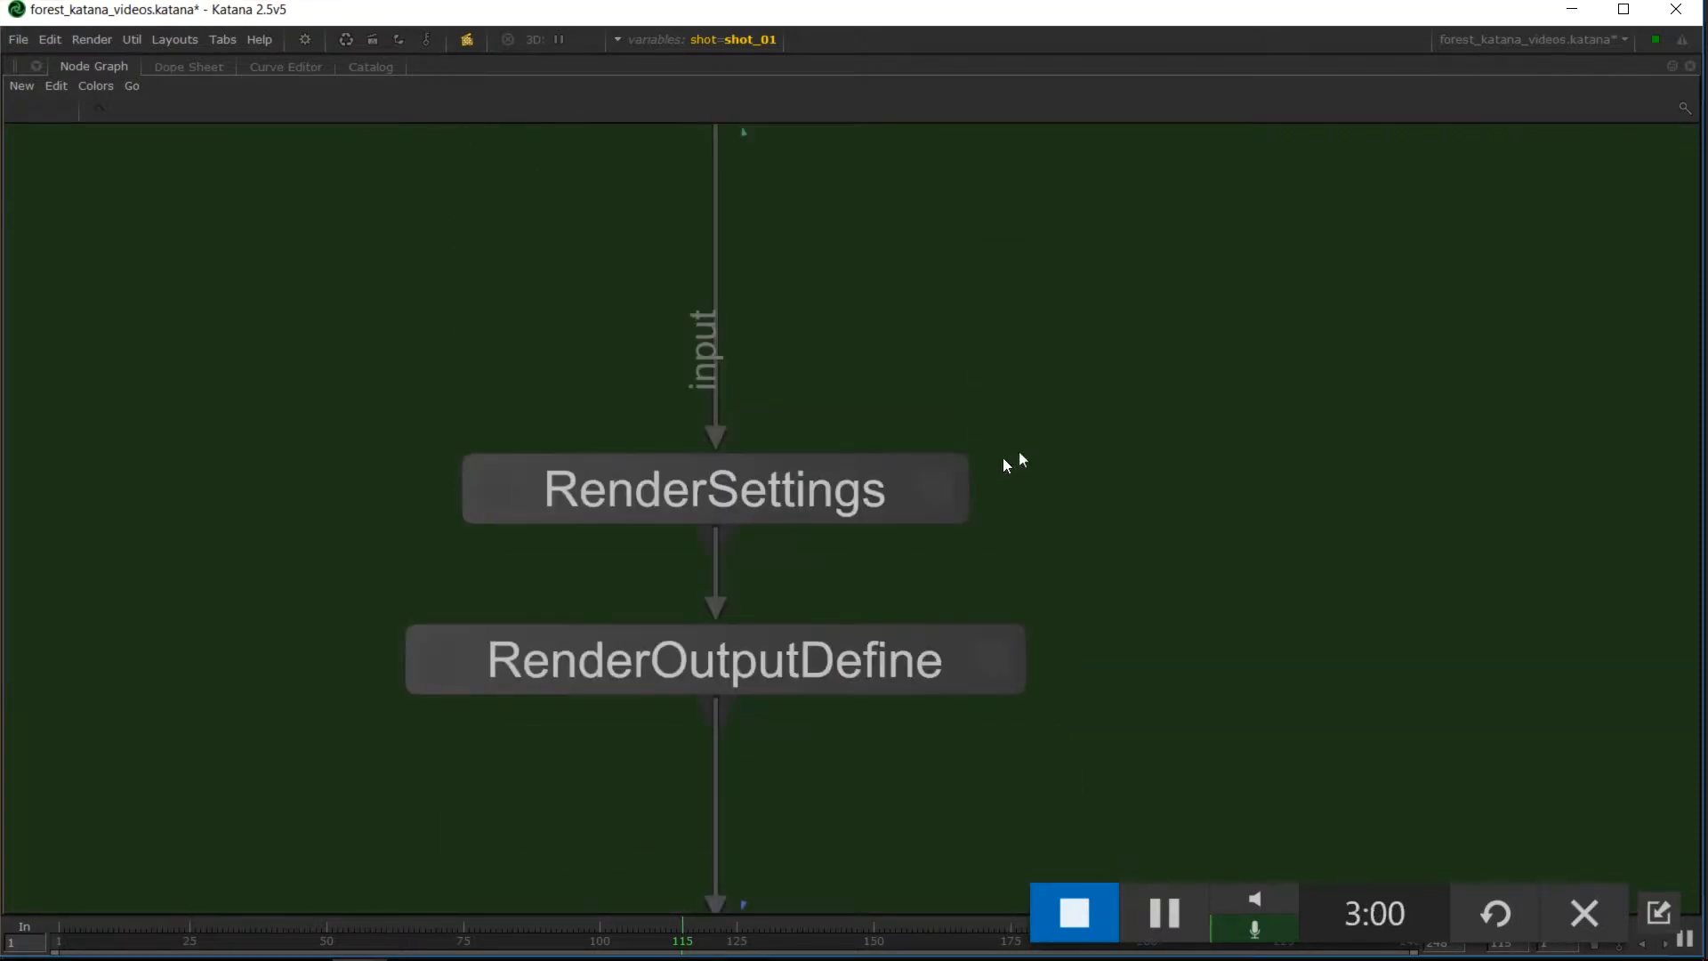
drag(781, 514, 676, 427)
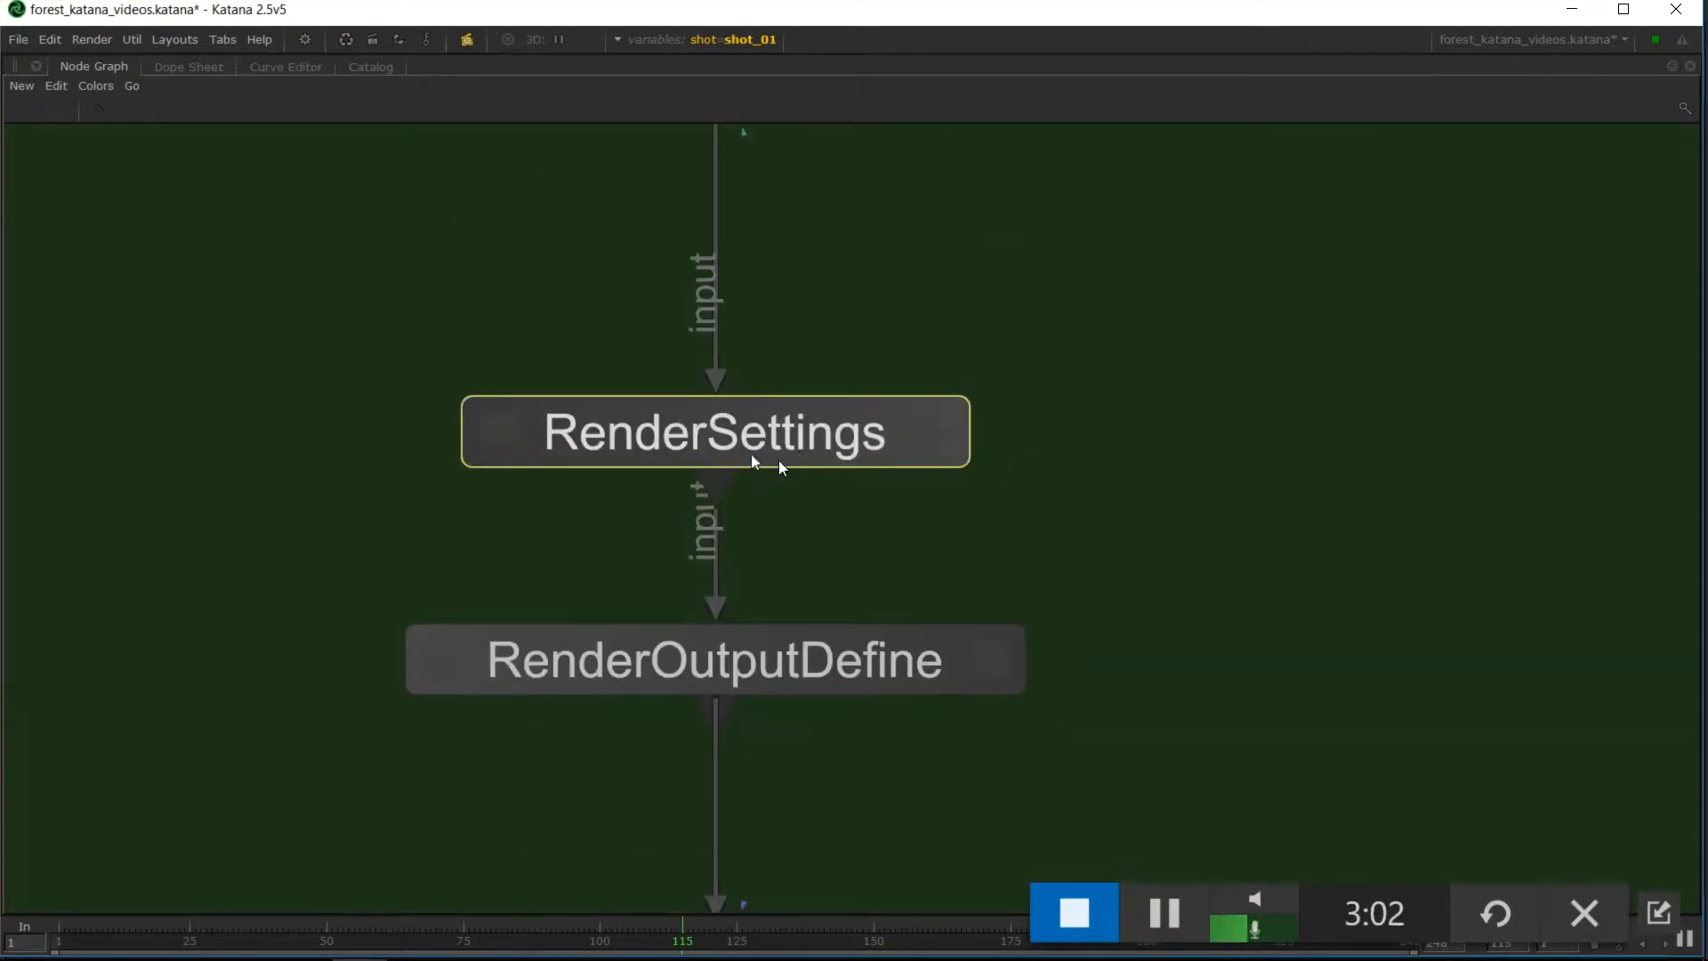
scroll(818, 600, down, 5)
middle_drag(891, 787, 763, 473)
click(801, 478)
drag(801, 479, 801, 507)
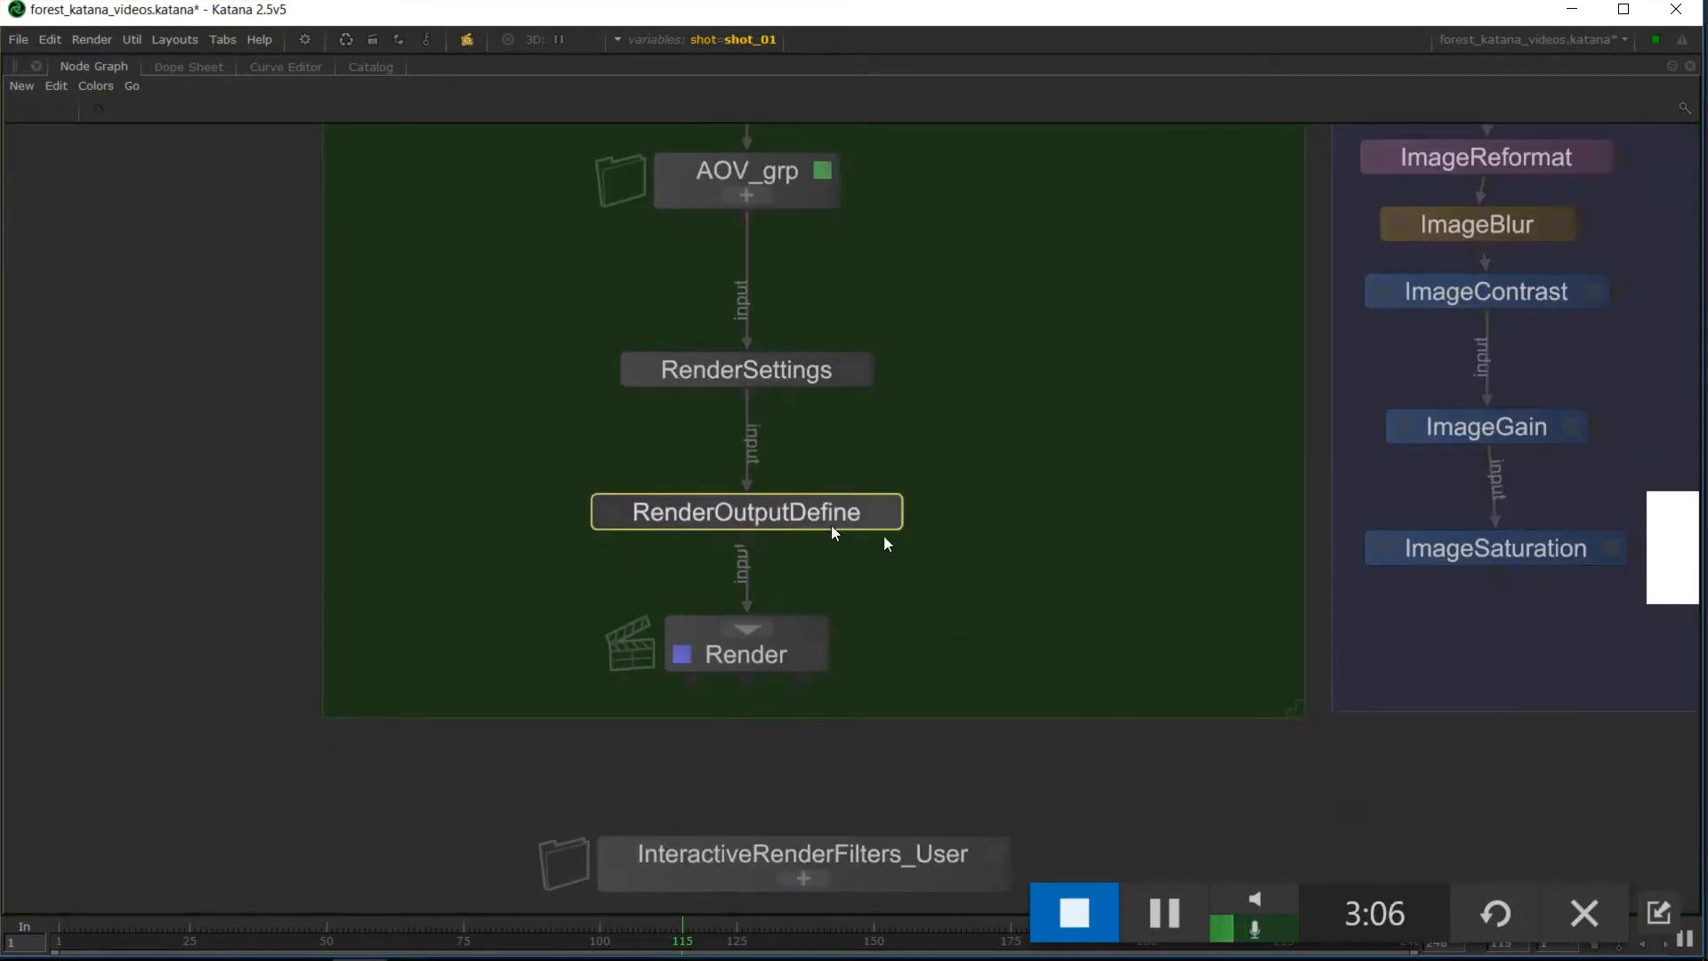
Select the Render node at the end of the render section and review the complete render chain
middle_drag(824, 556, 926, 377)
drag(925, 378, 569, 495)
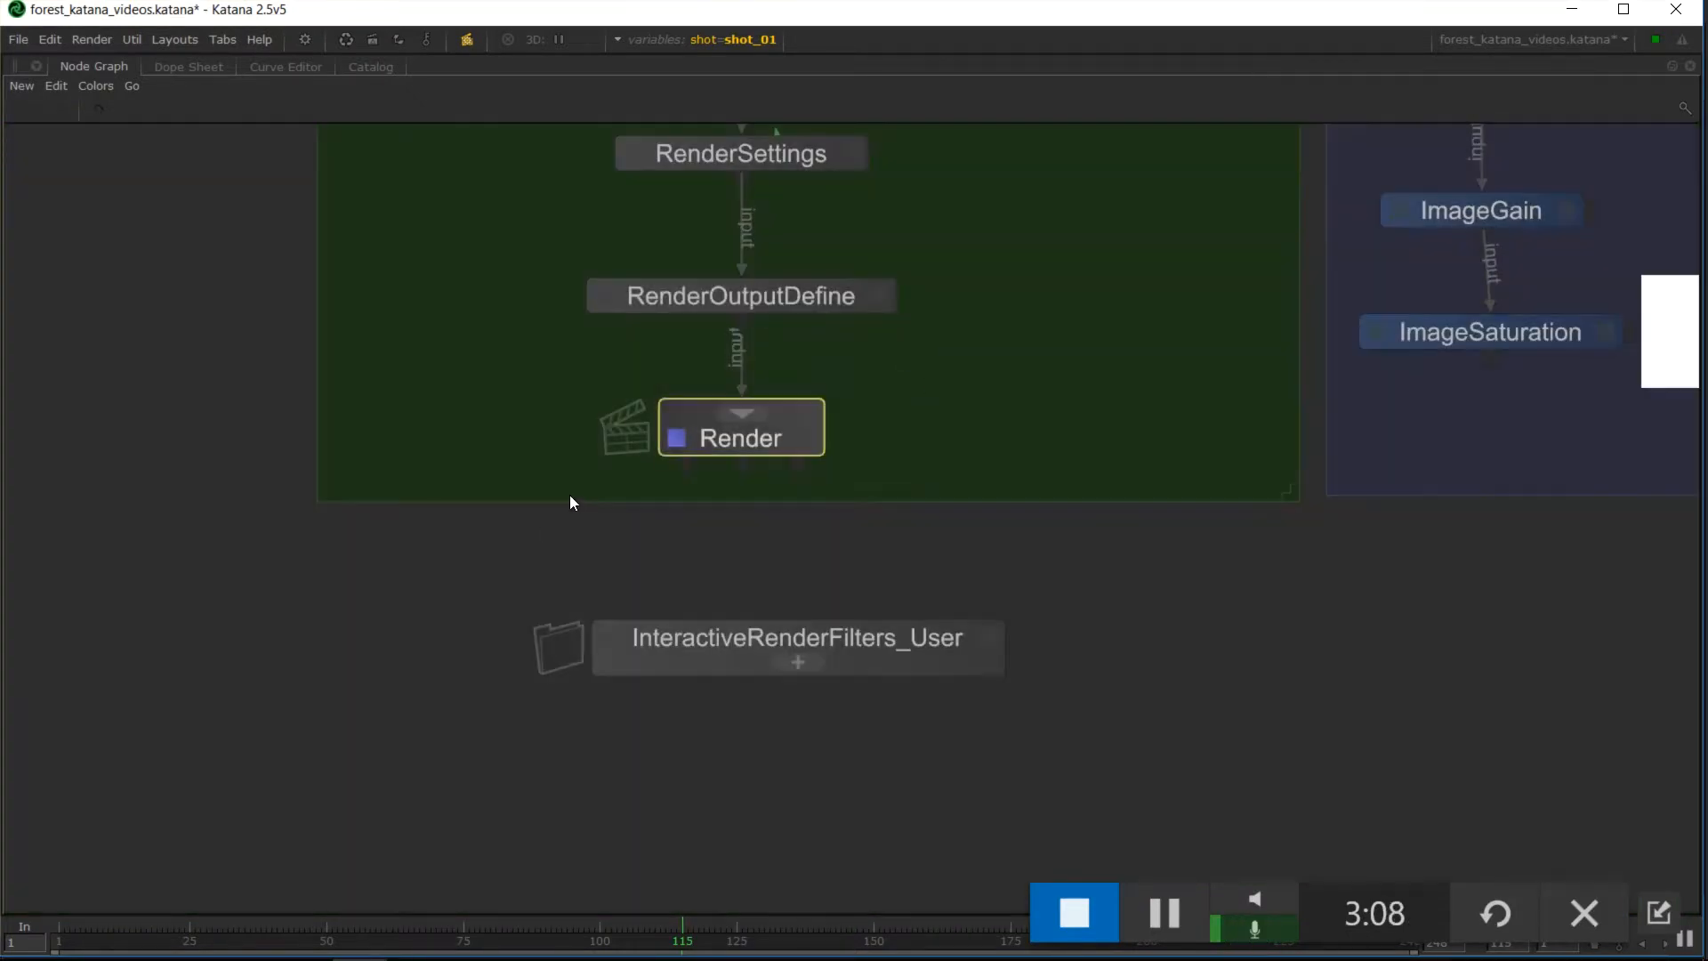
middle_drag(913, 446, 814, 525)
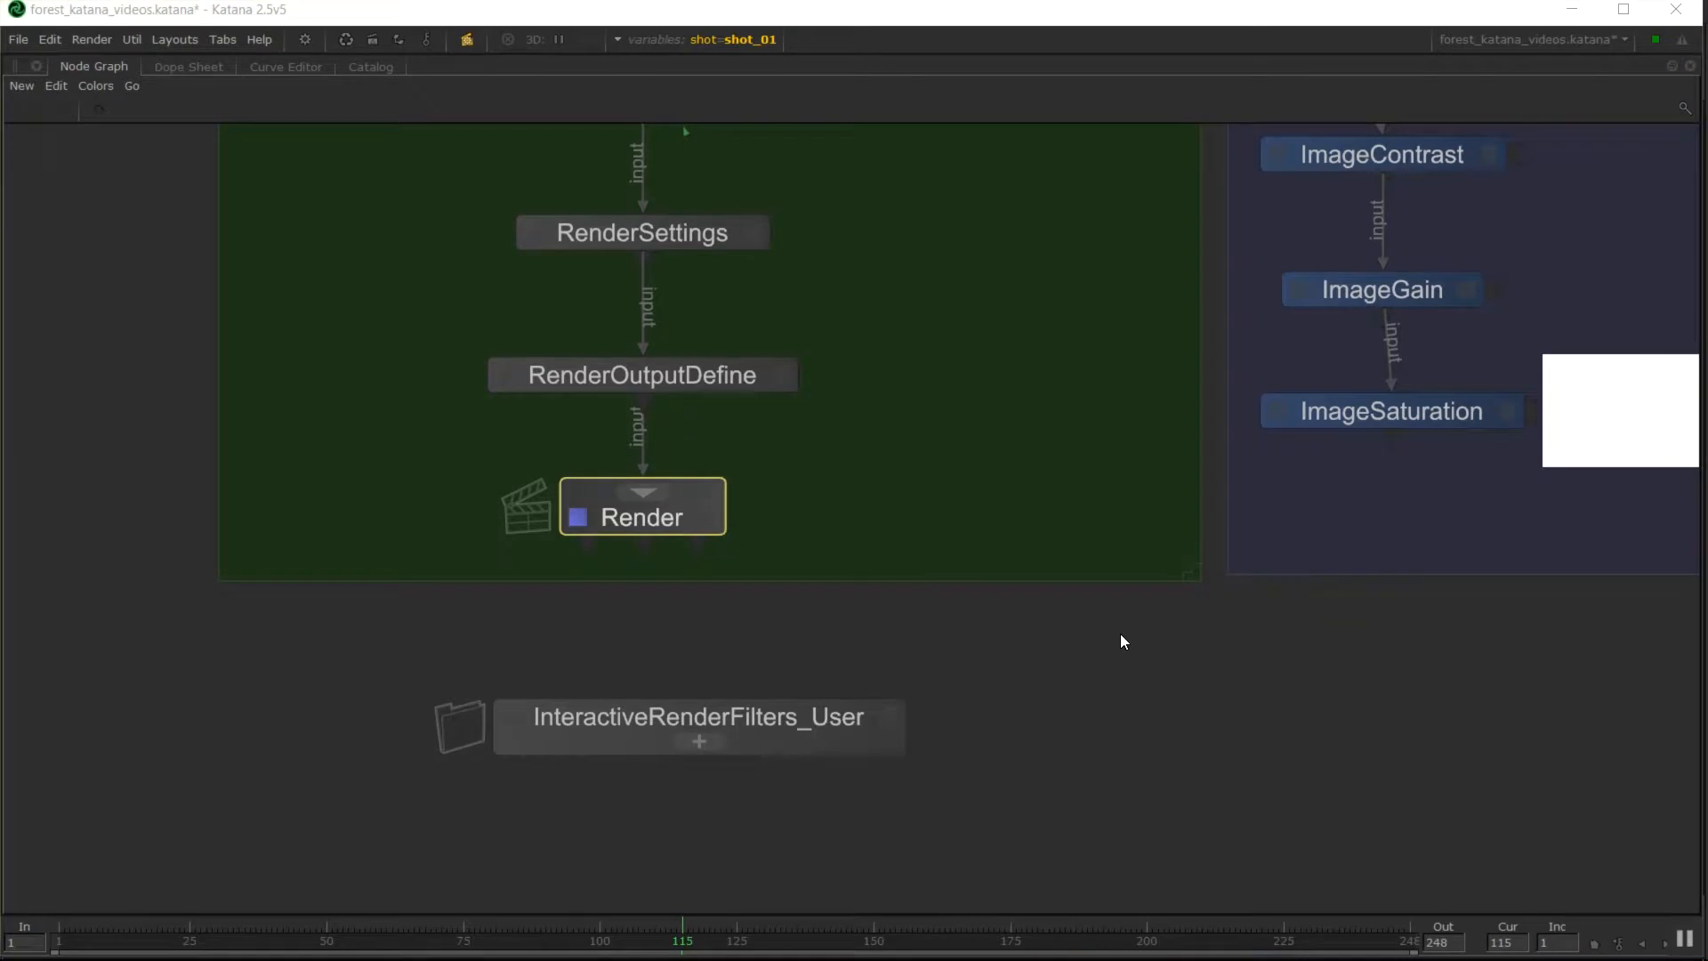
middle_drag(937, 581, 1002, 624)
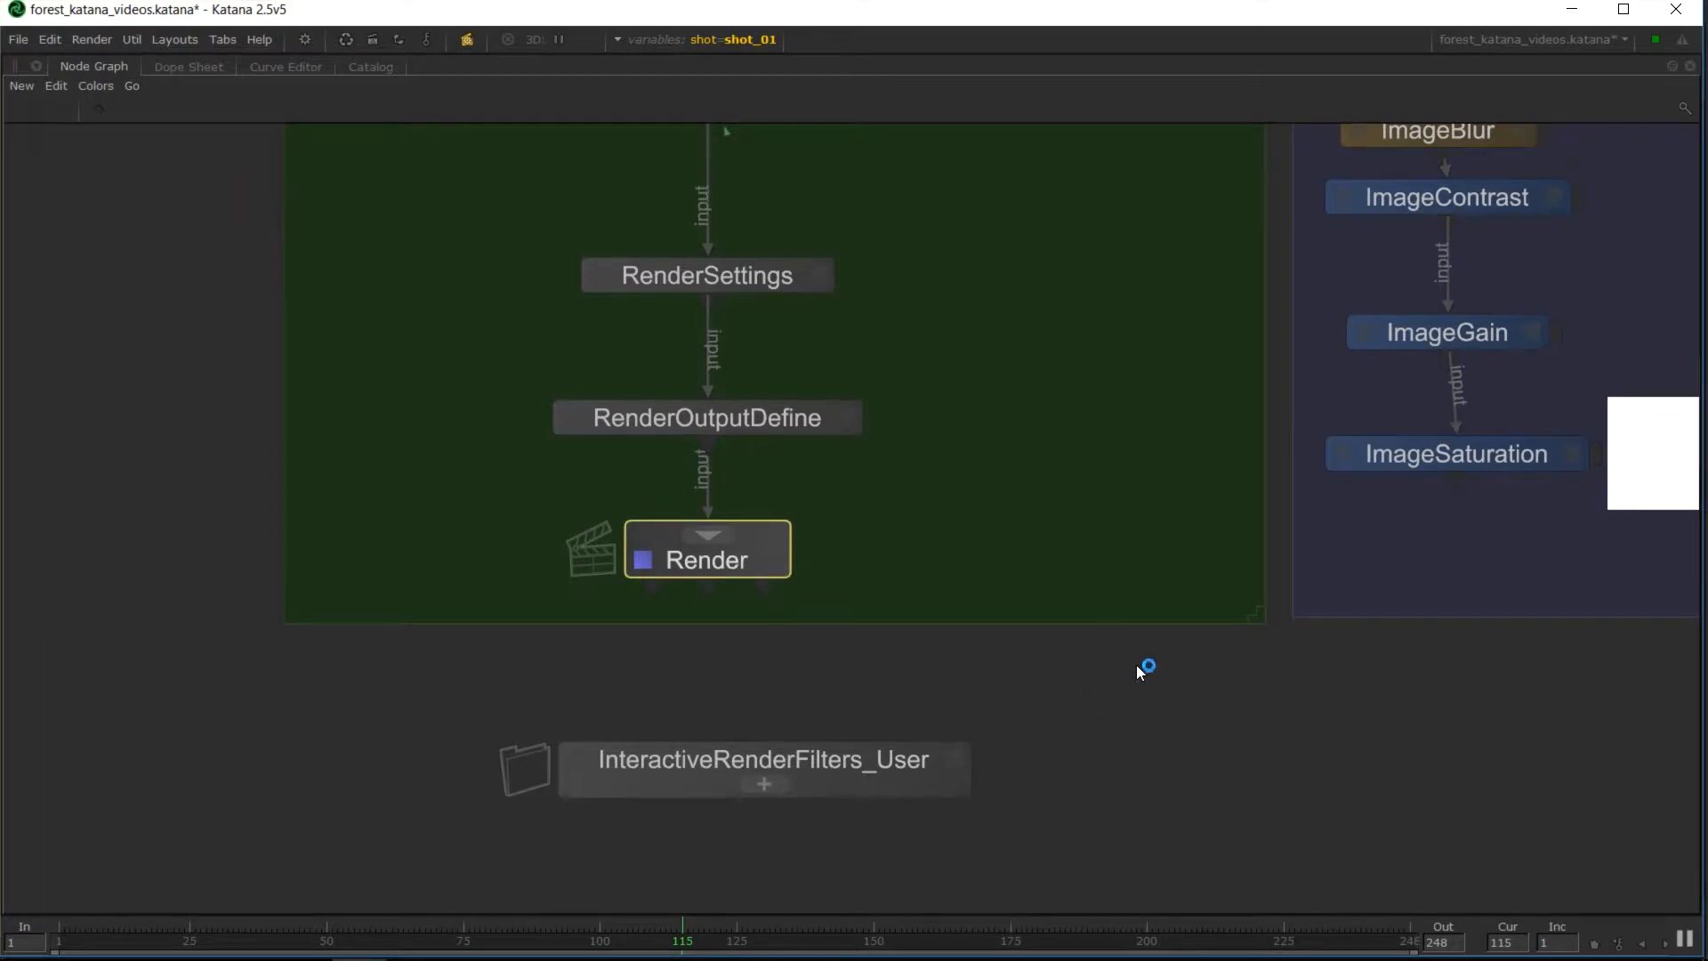
scroll(1022, 662, down, 5)
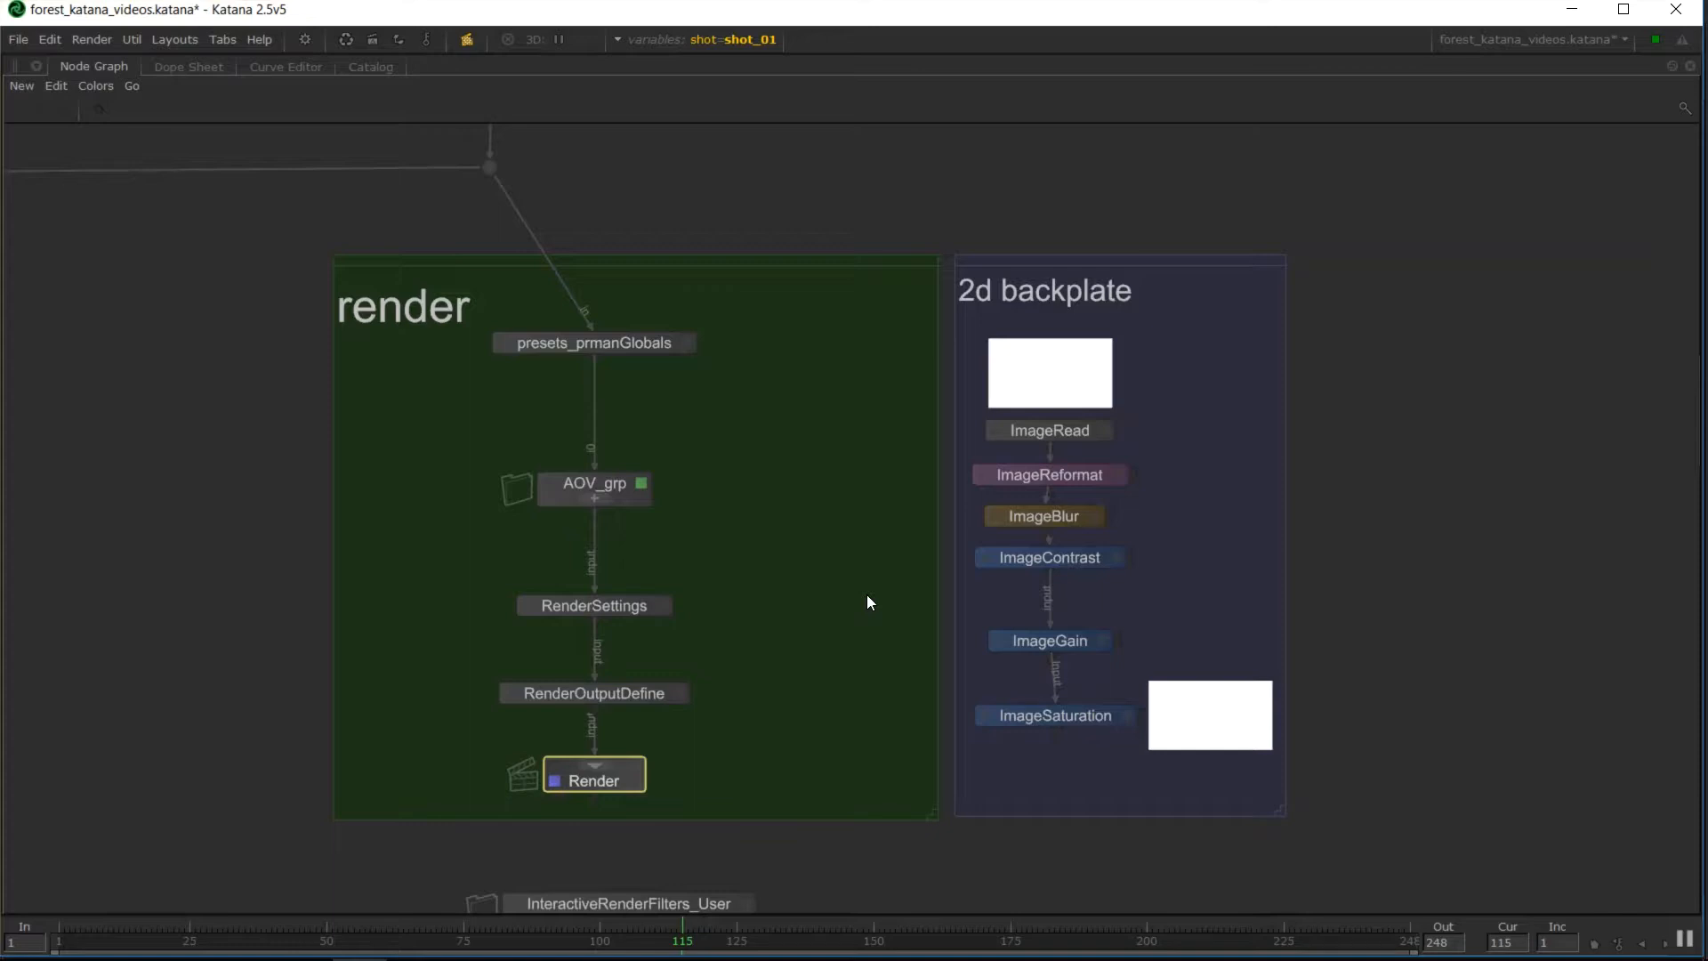
Examine the 2d backplate section and its image node chain from ImageRead to ImageSaturation
middle_drag(817, 557, 740, 771)
scroll(887, 643, down, 3)
middle_drag(832, 329, 830, 381)
middle_drag(957, 833, 770, 552)
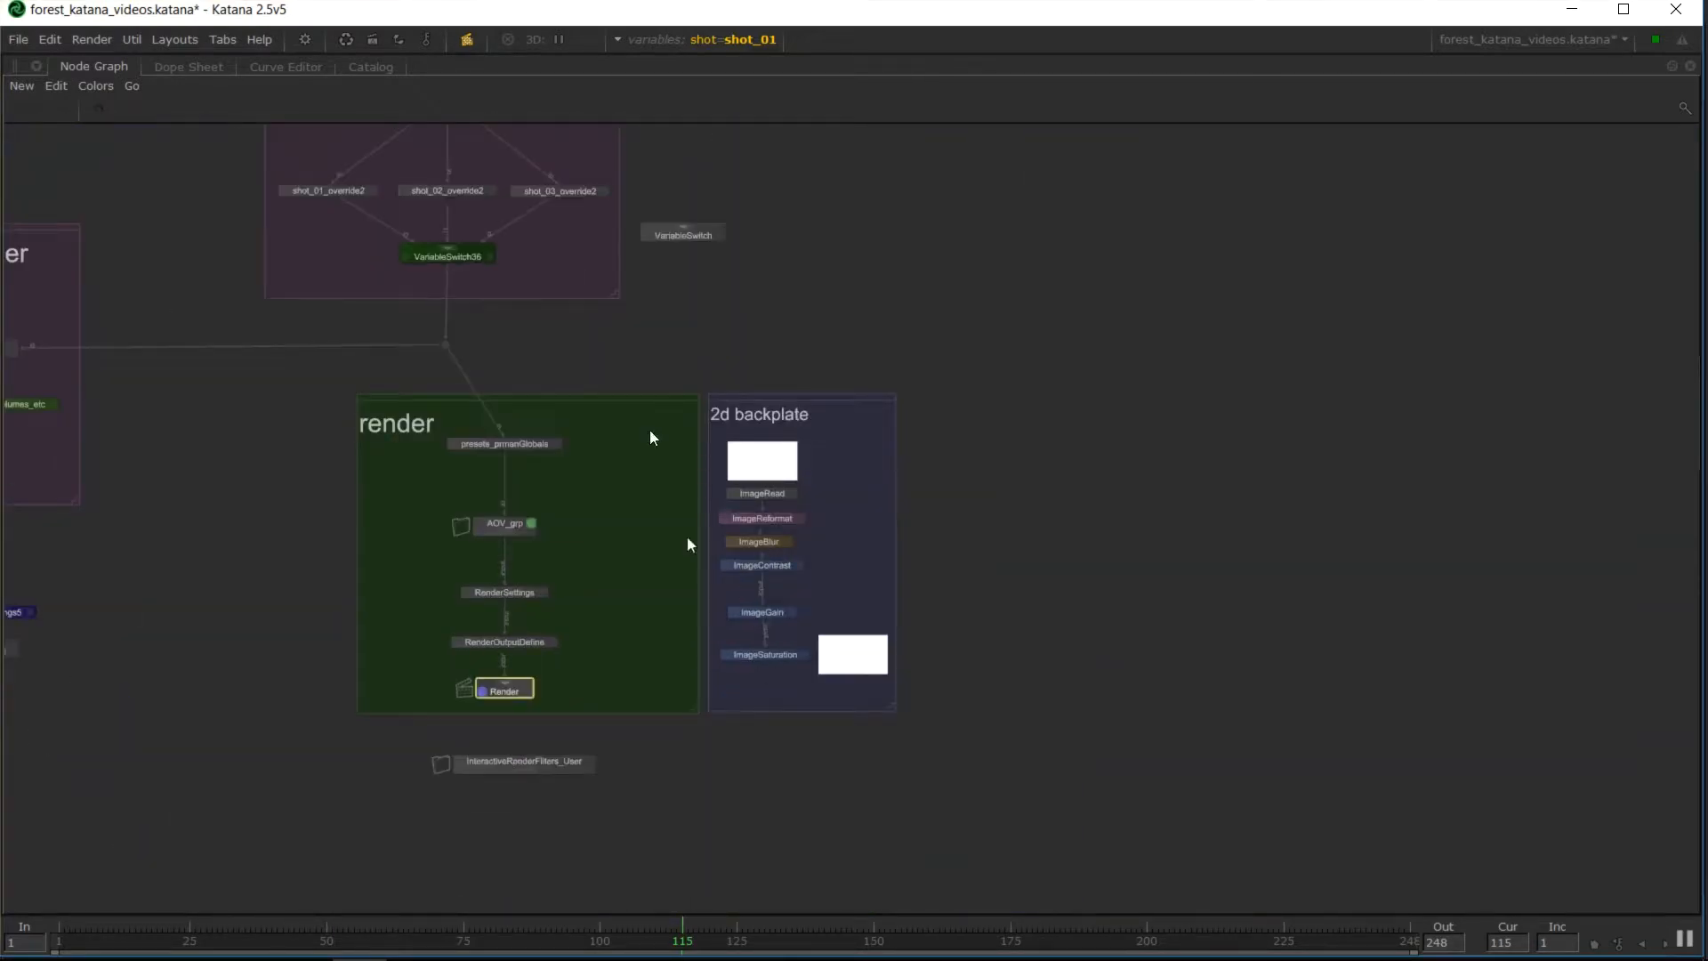
middle_drag(555, 267, 672, 336)
middle_drag(853, 621, 478, 501)
scroll(477, 498, up, 3)
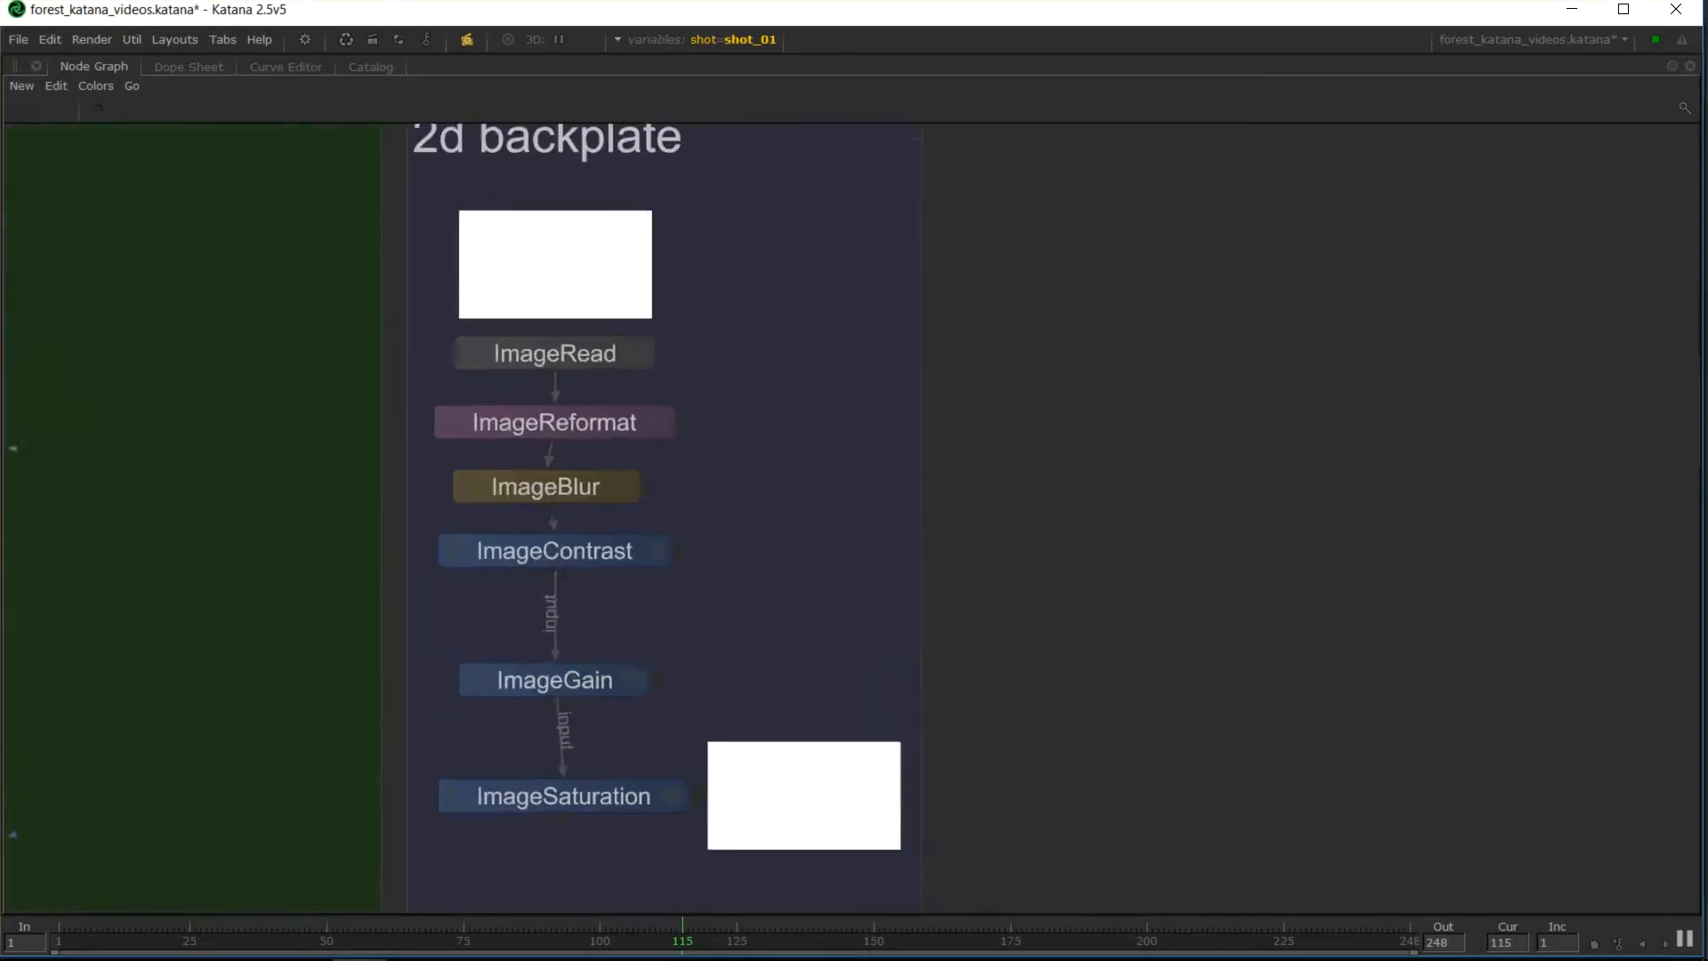
scroll(478, 497, down, 1)
middle_drag(812, 489, 801, 517)
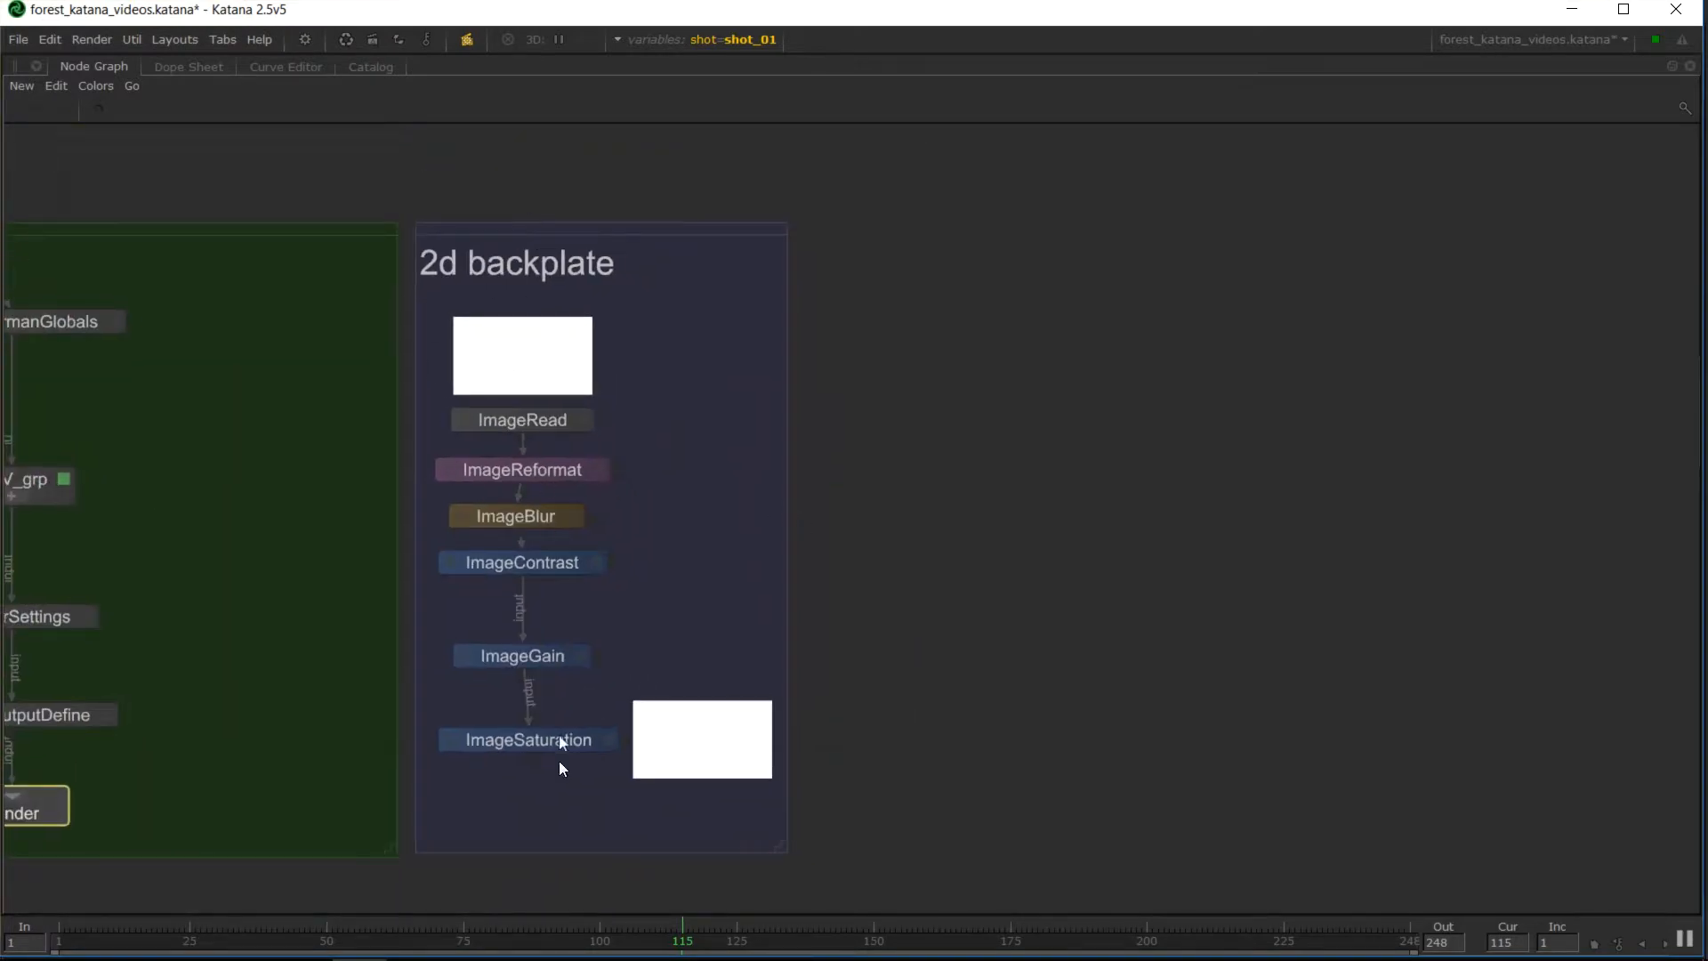
middle_drag(545, 469, 703, 466)
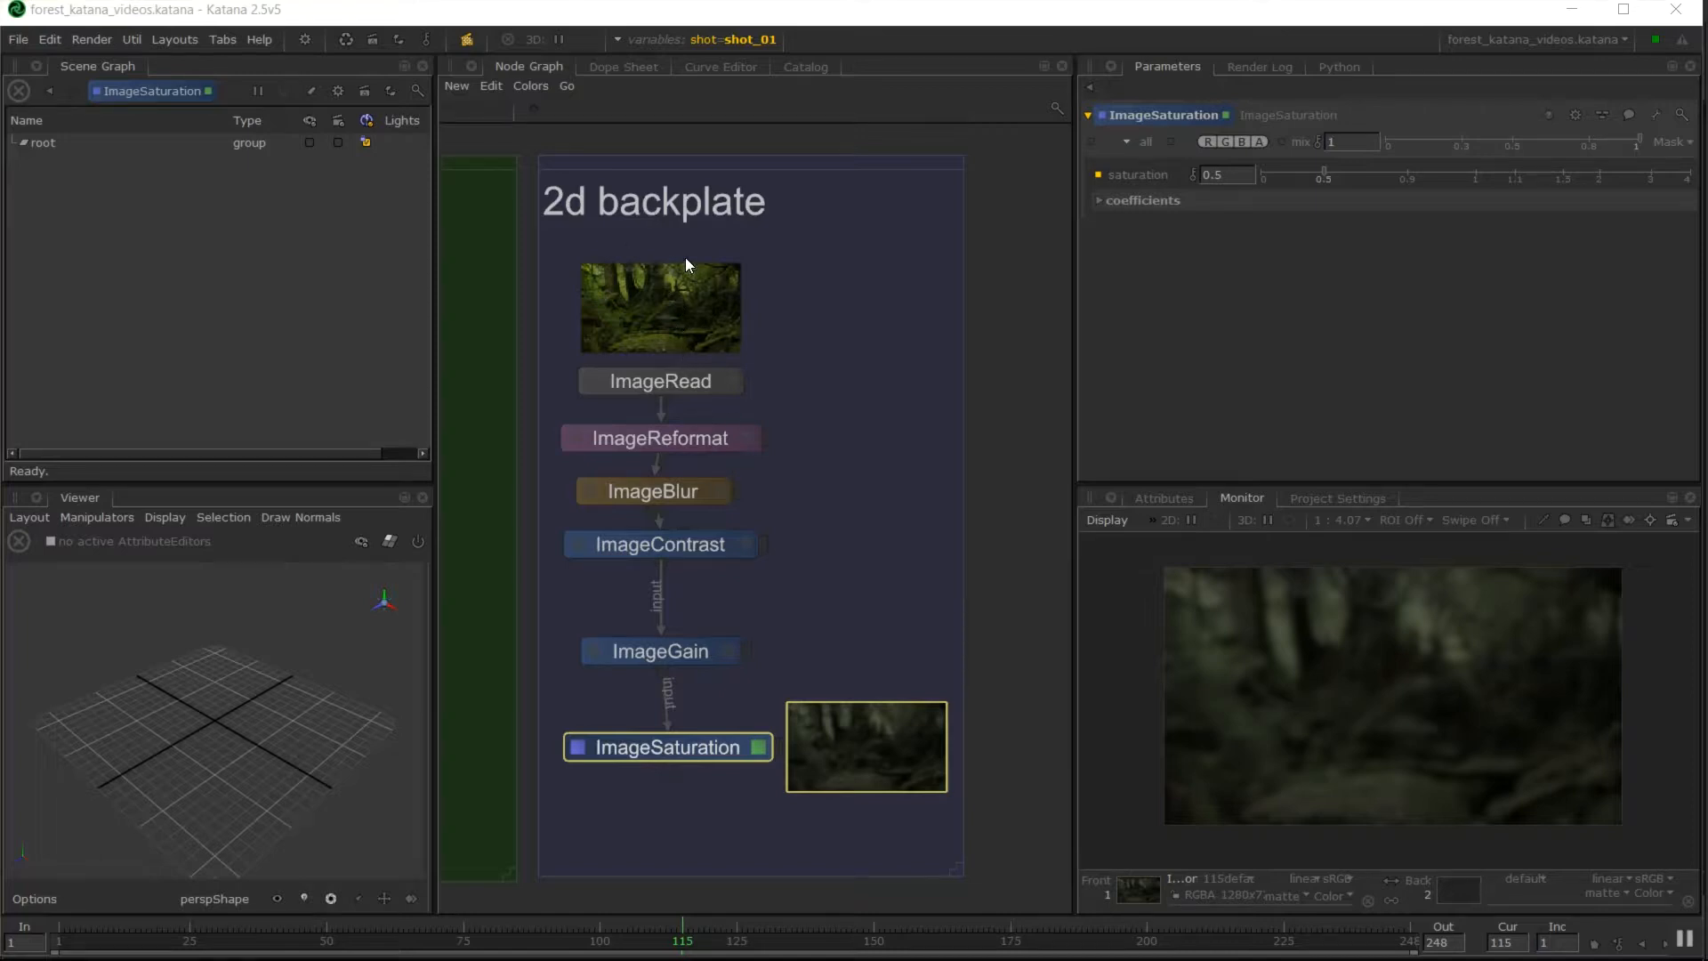
Select the ImageRead node and show the parameters of ImageReformat and ImageBlur in the 2d backplate chain
click(699, 377)
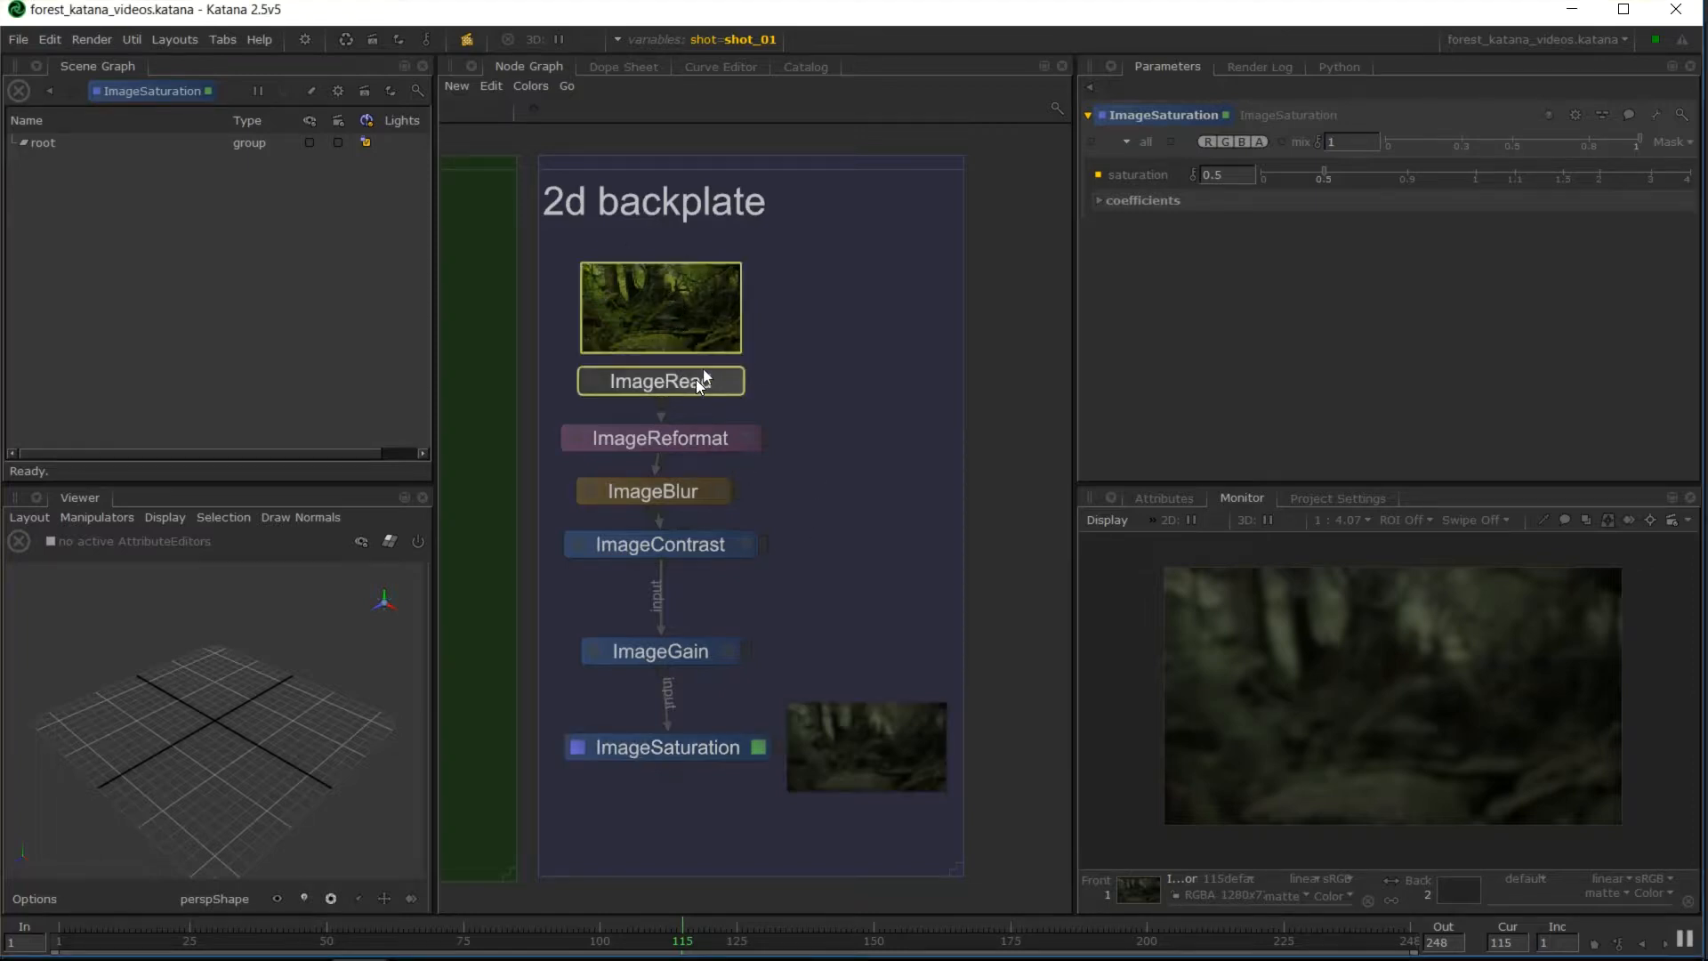
click(742, 436)
click(749, 437)
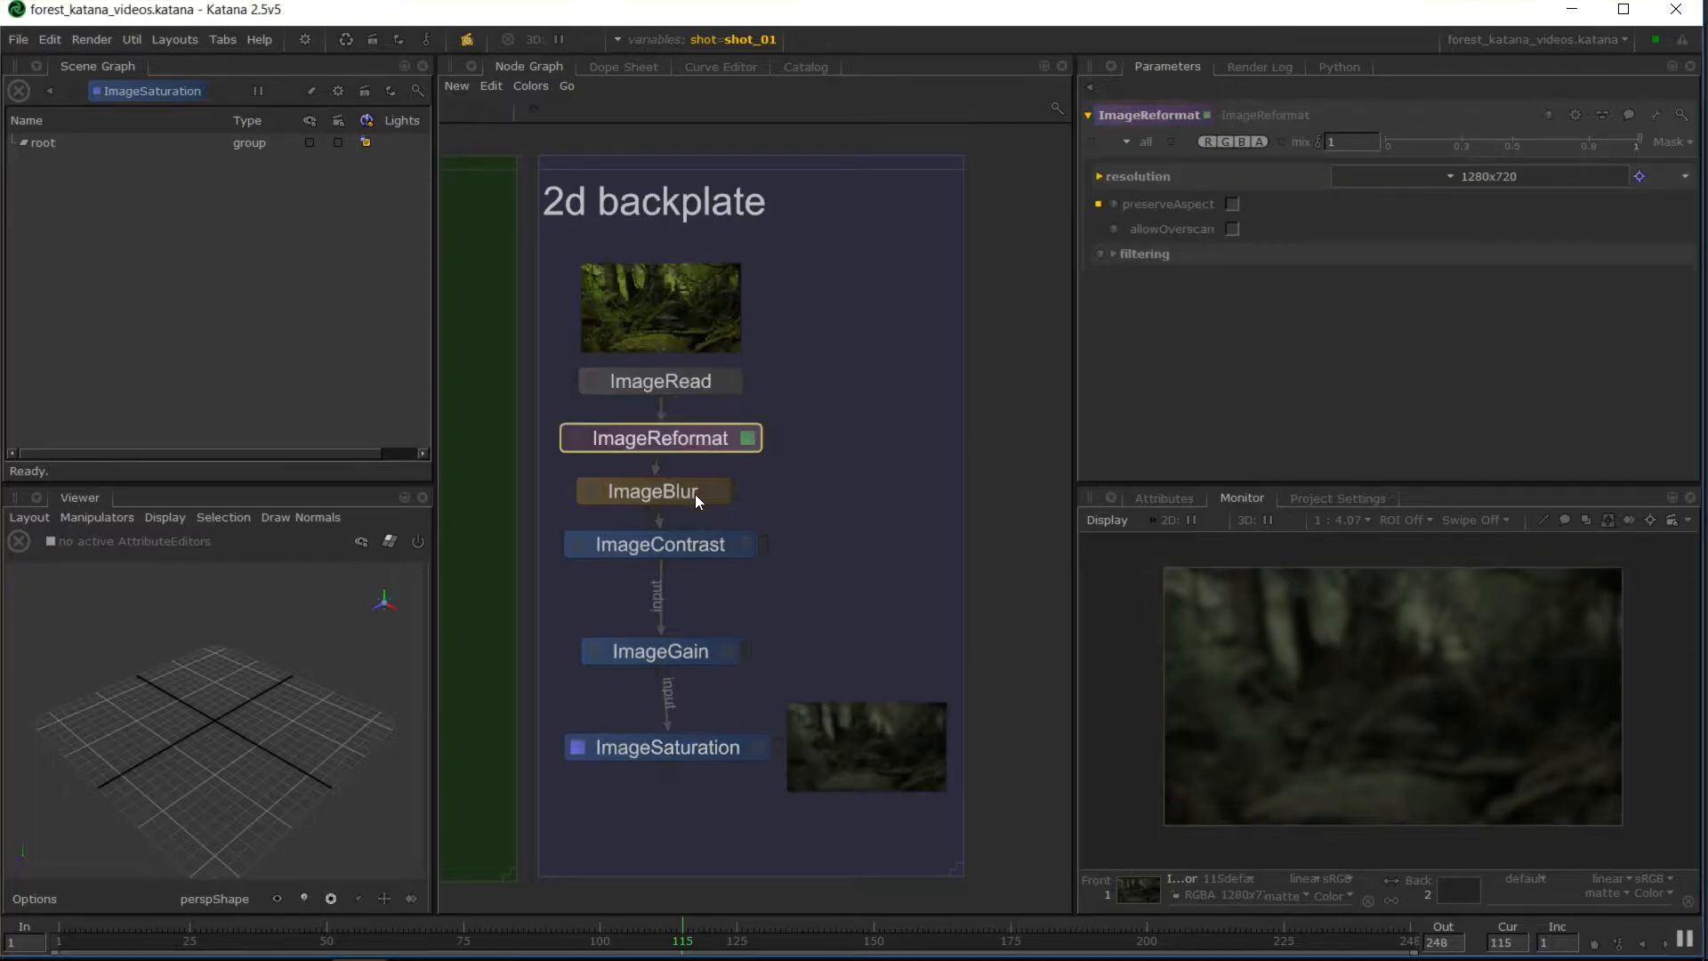
click(717, 493)
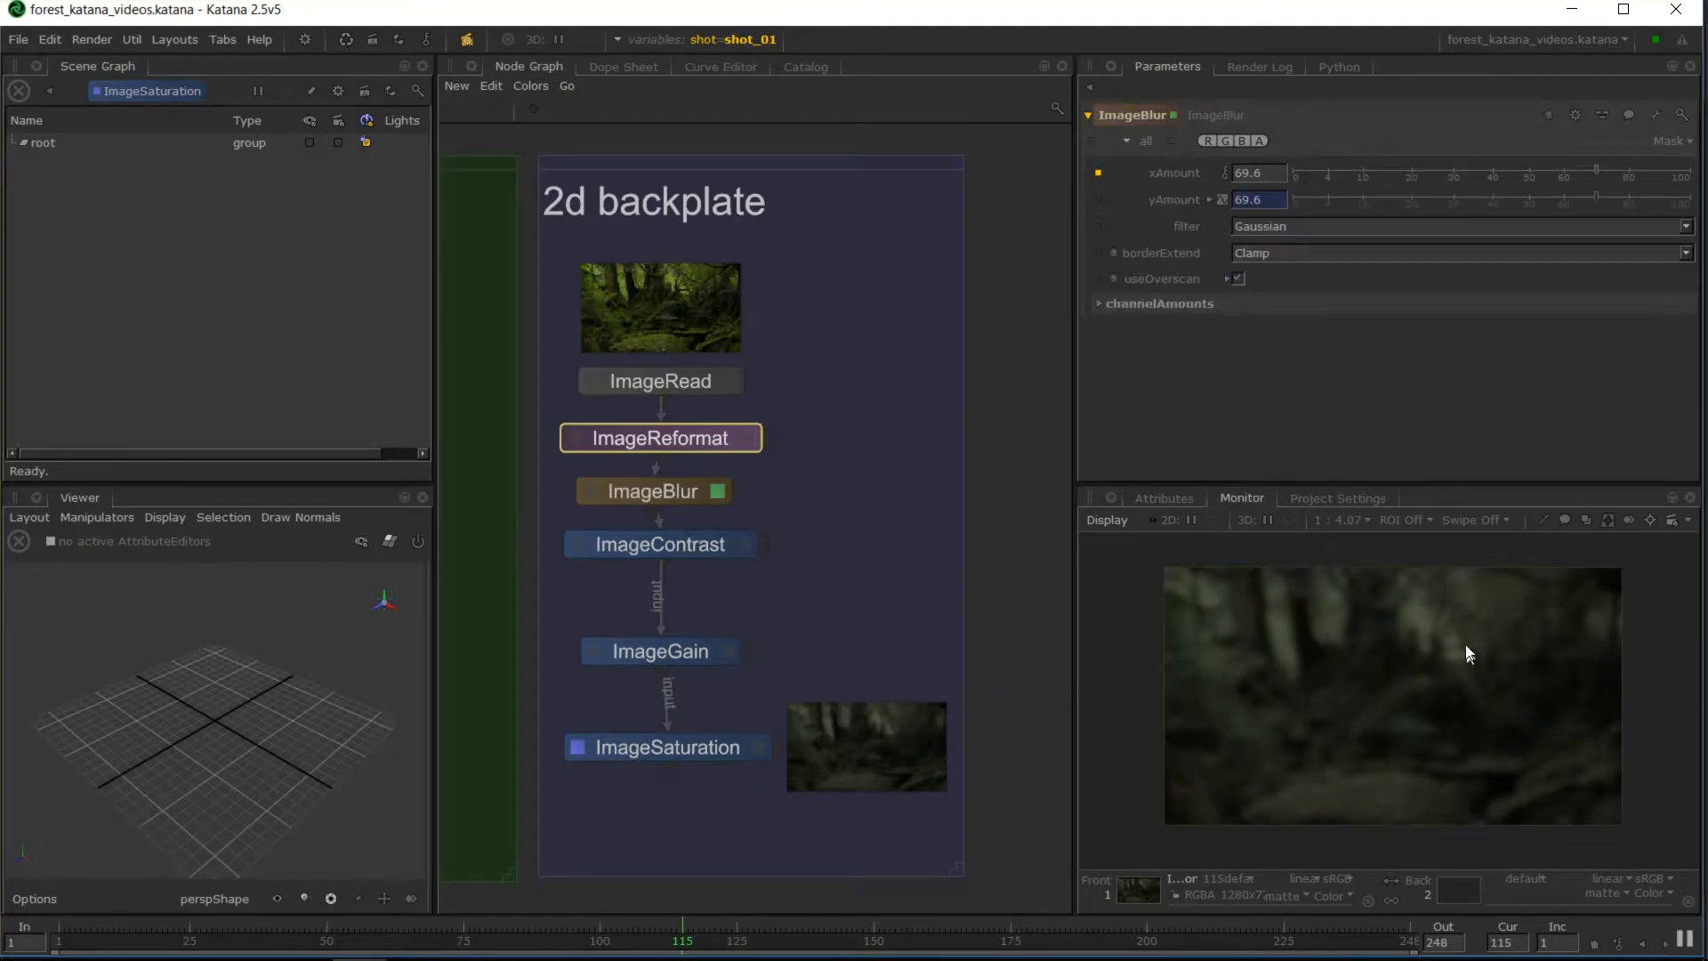
Highlight the 2d backplate backdrop together with all its image nodes, and clear the selection
click(740, 173)
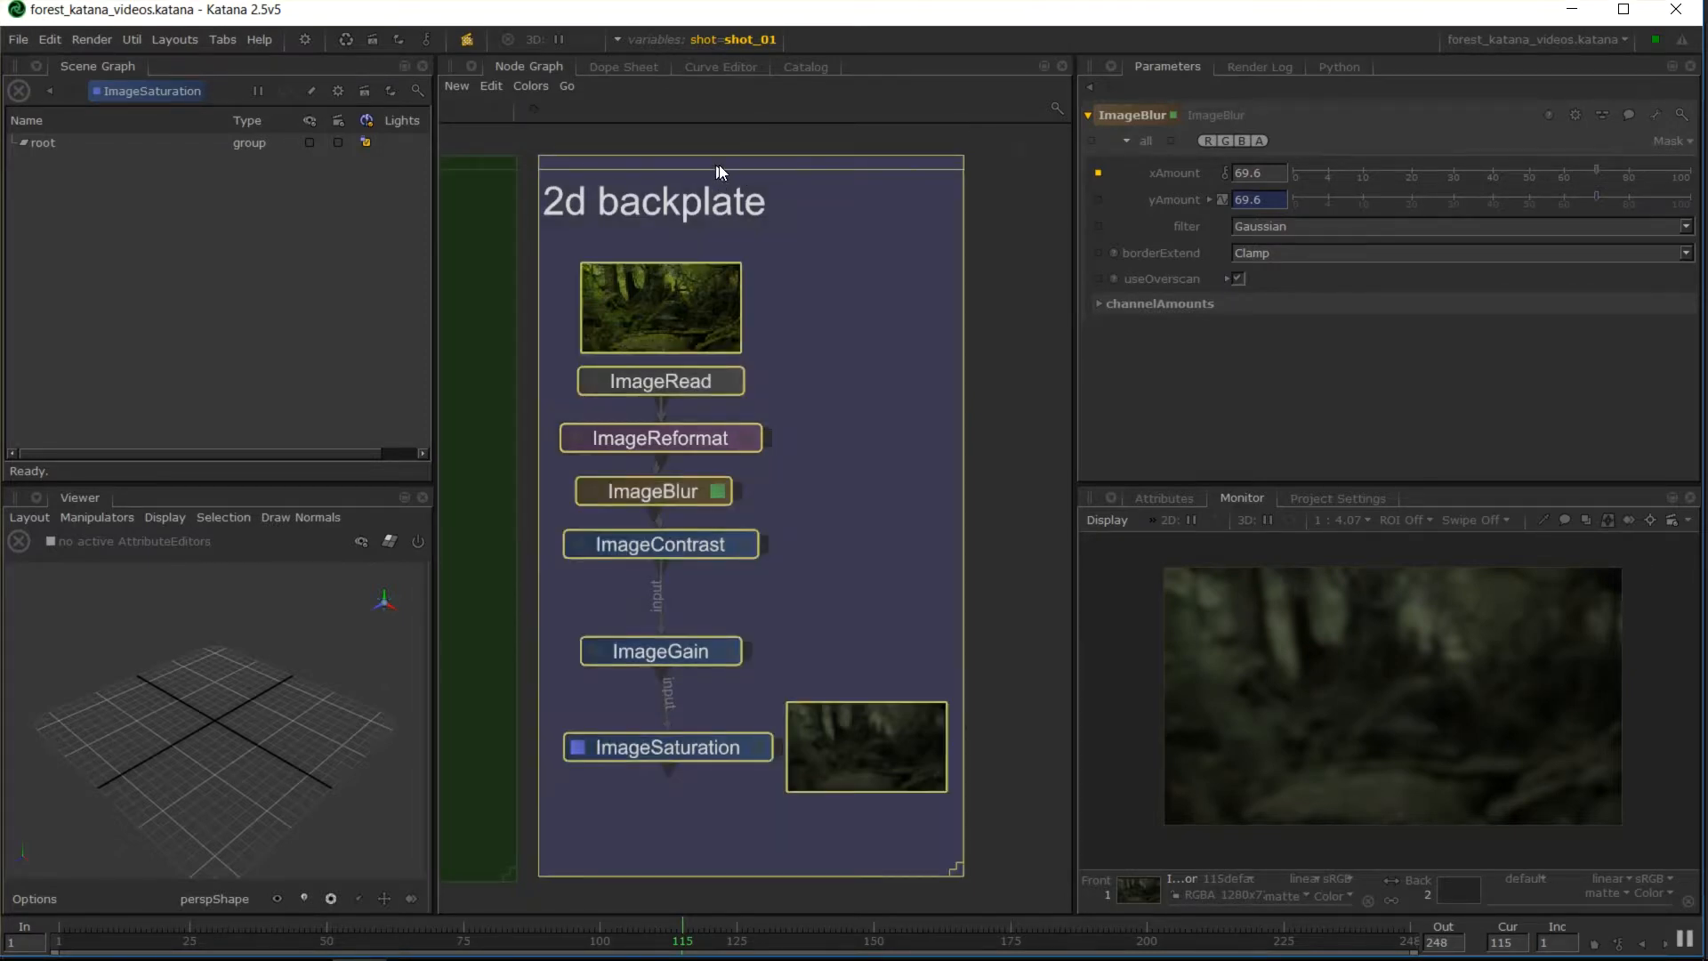
drag(719, 163, 763, 164)
click(888, 489)
Examine the DOF tester section and trace the DofTest node's input back to the Lighting section's output
middle_drag(888, 488, 972, 490)
scroll(637, 511, down, 3)
middle_drag(501, 533, 1067, 583)
middle_drag(483, 359, 1070, 421)
scroll(750, 358, up, 4)
middle_drag(751, 358, 791, 505)
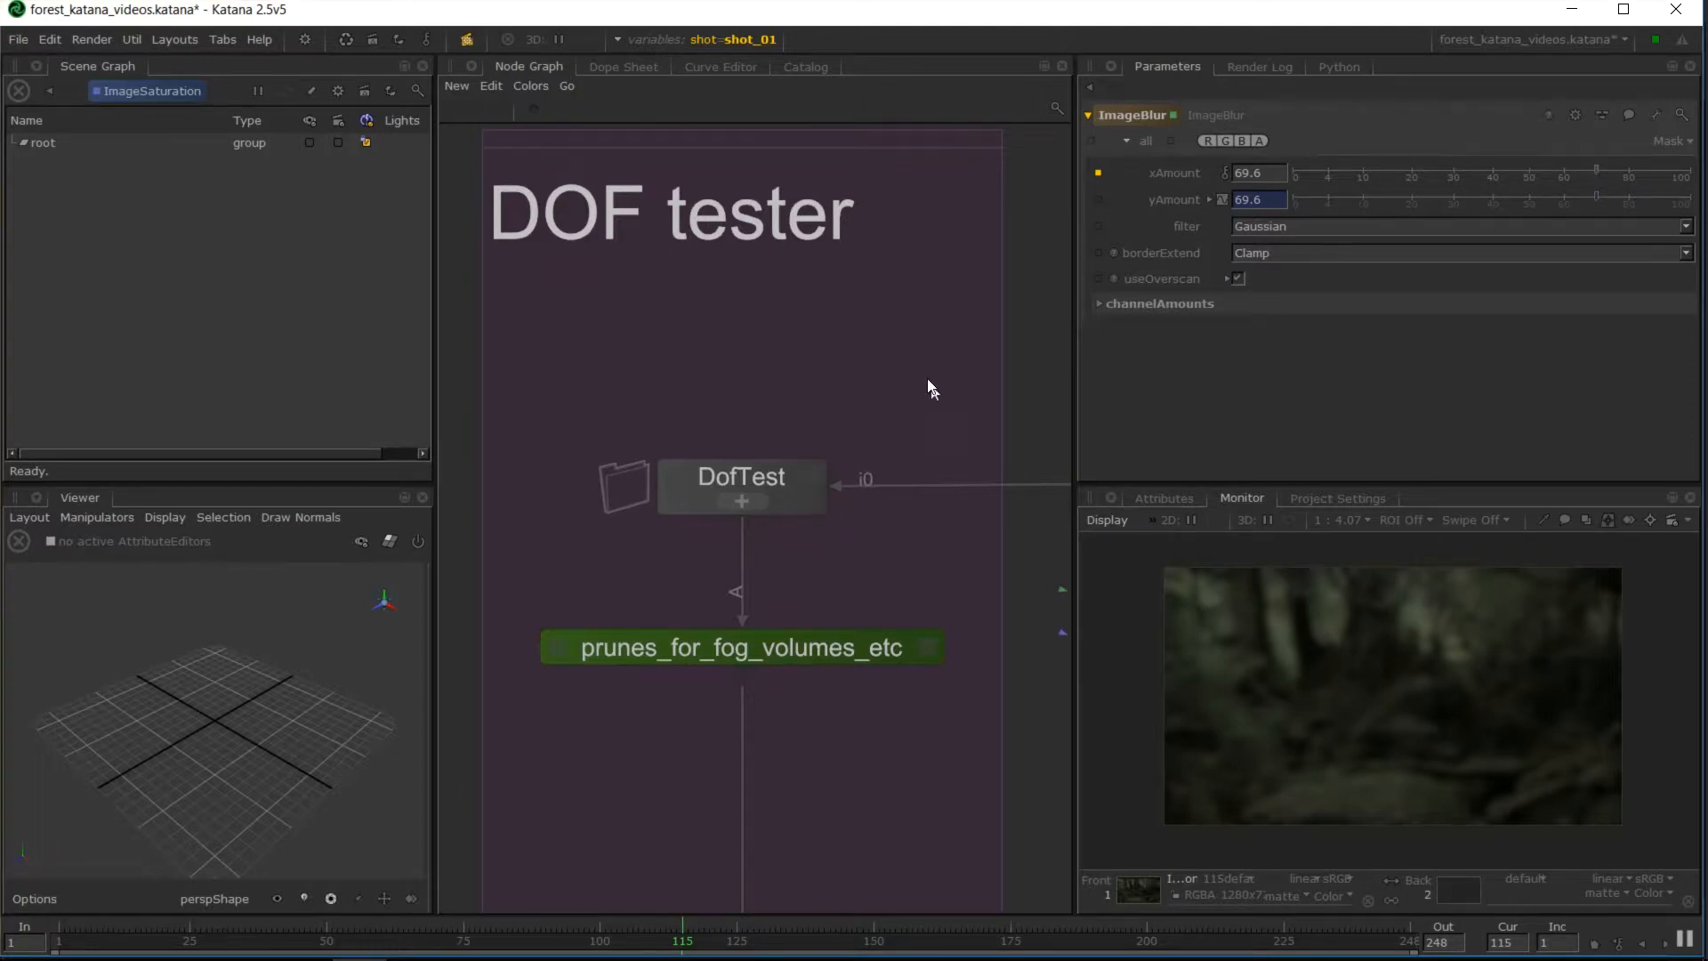
mouse_move(1007, 392)
middle_down()
mouse_move(473, 347)
mouse_move(483, 374)
middle_up()
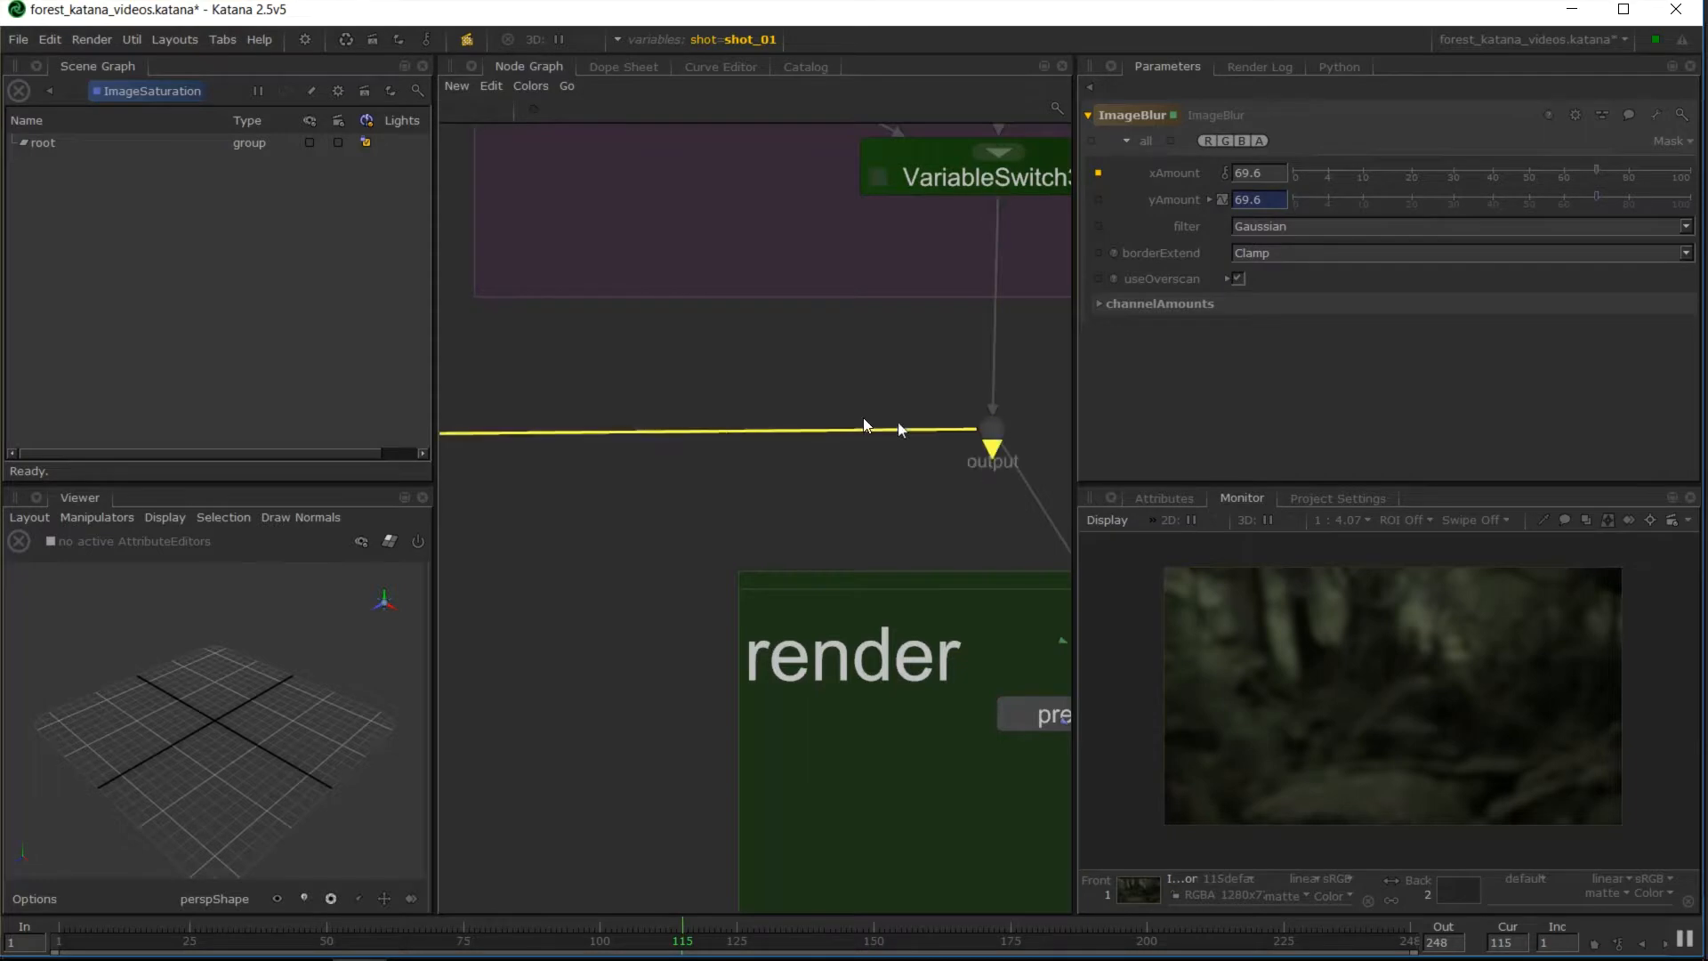
scroll(441, 442, up, 5)
middle_drag(442, 452, 1068, 436)
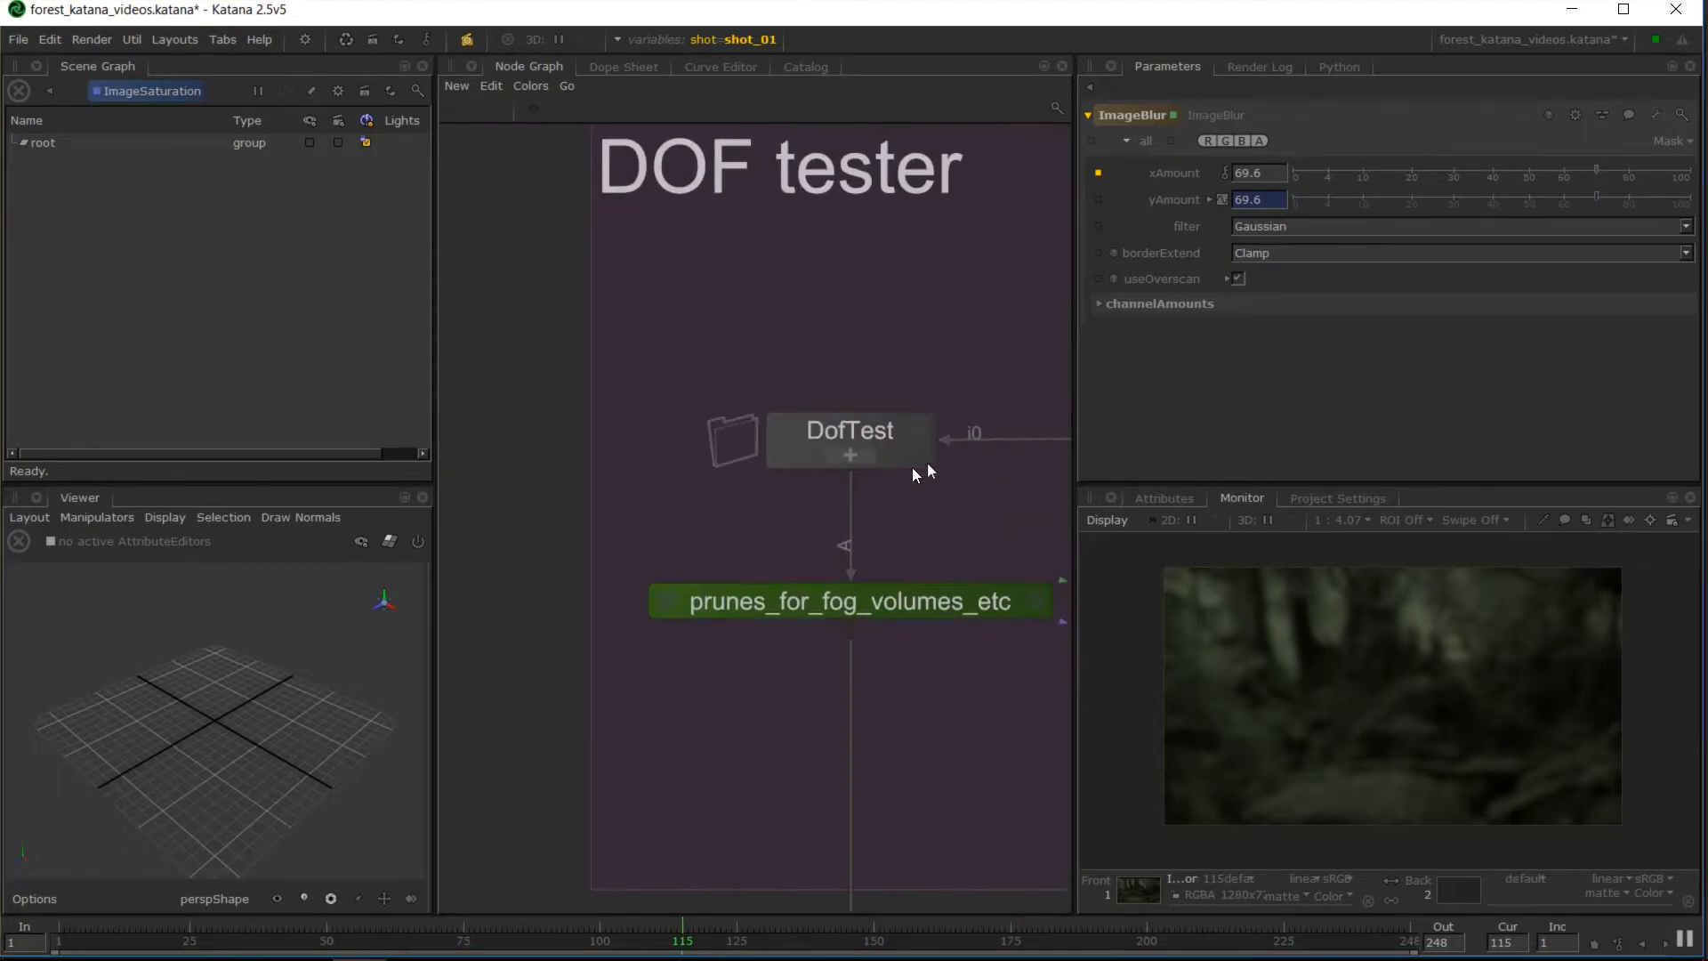
Show the DofTest group's parameters and expand its DOF_settings
click(852, 456)
middle_drag(1023, 274, 890, 300)
click(911, 286)
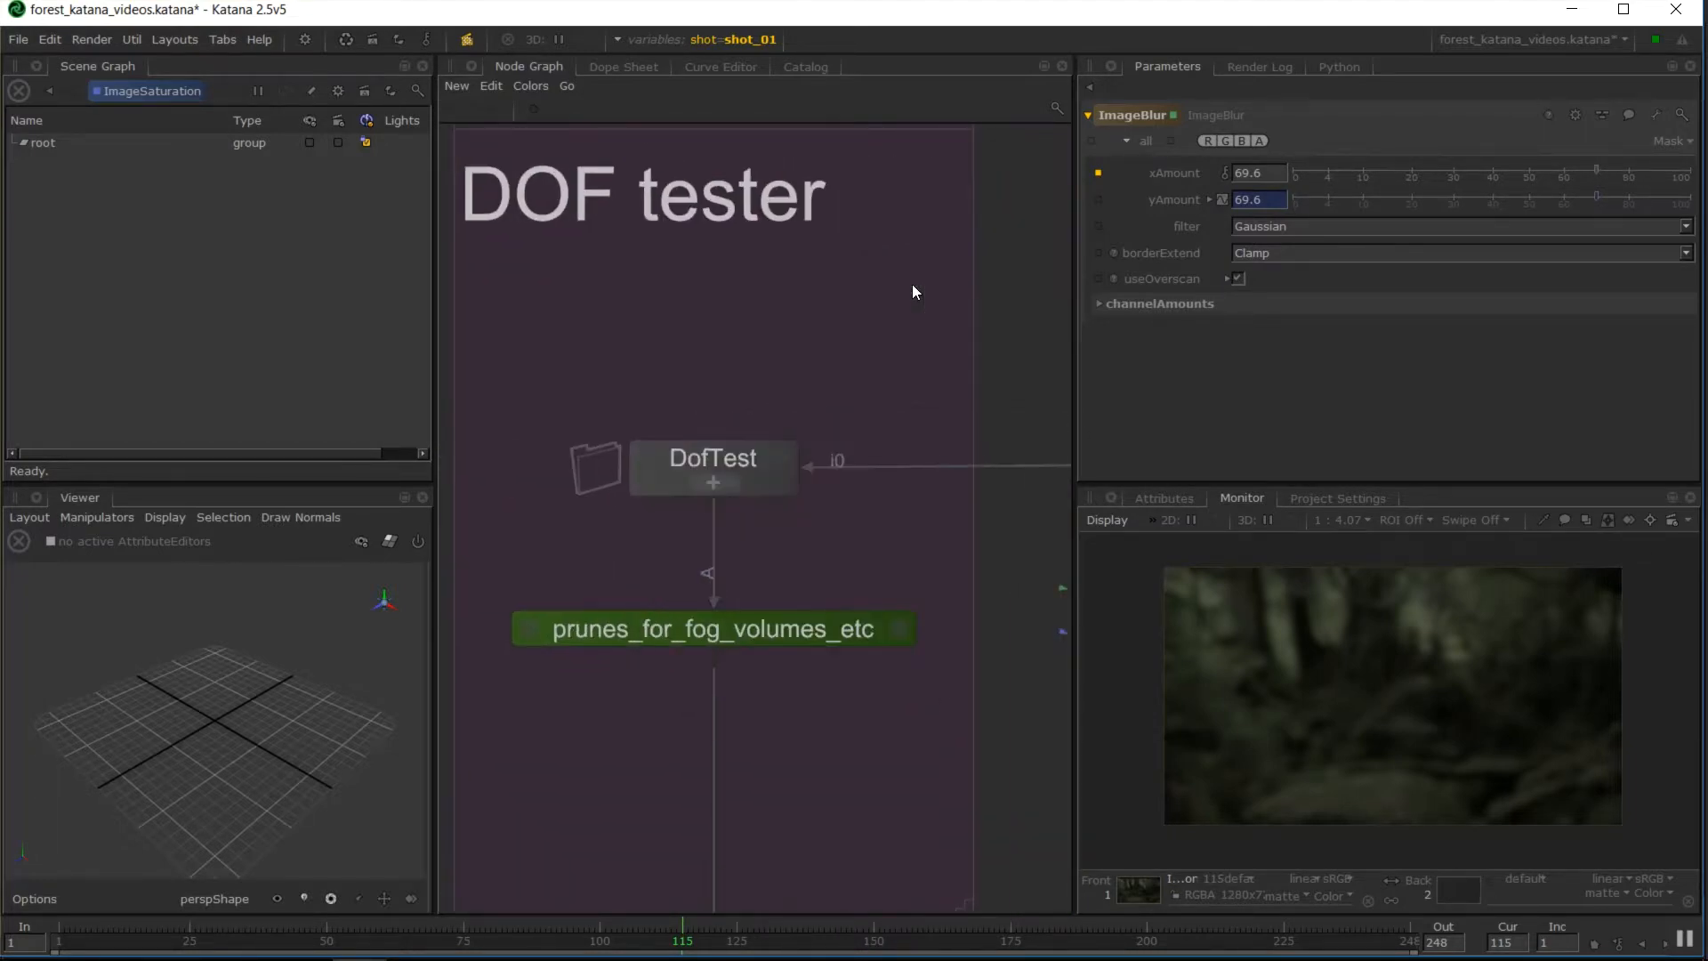
click(771, 457)
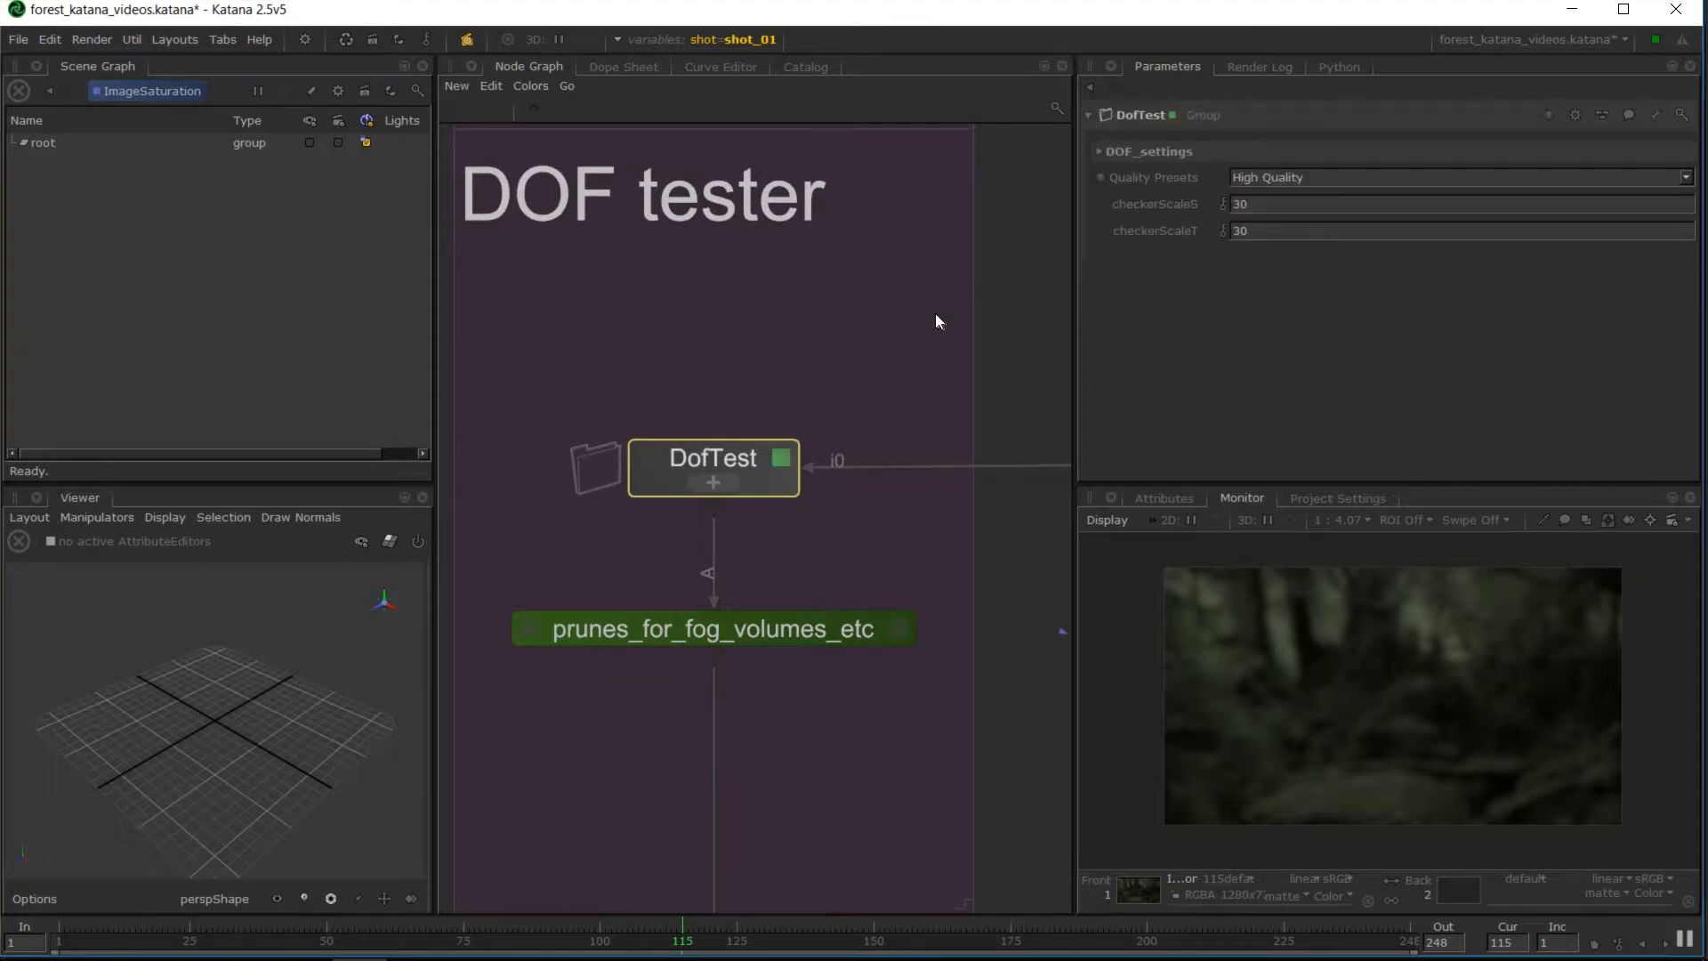
click(1101, 150)
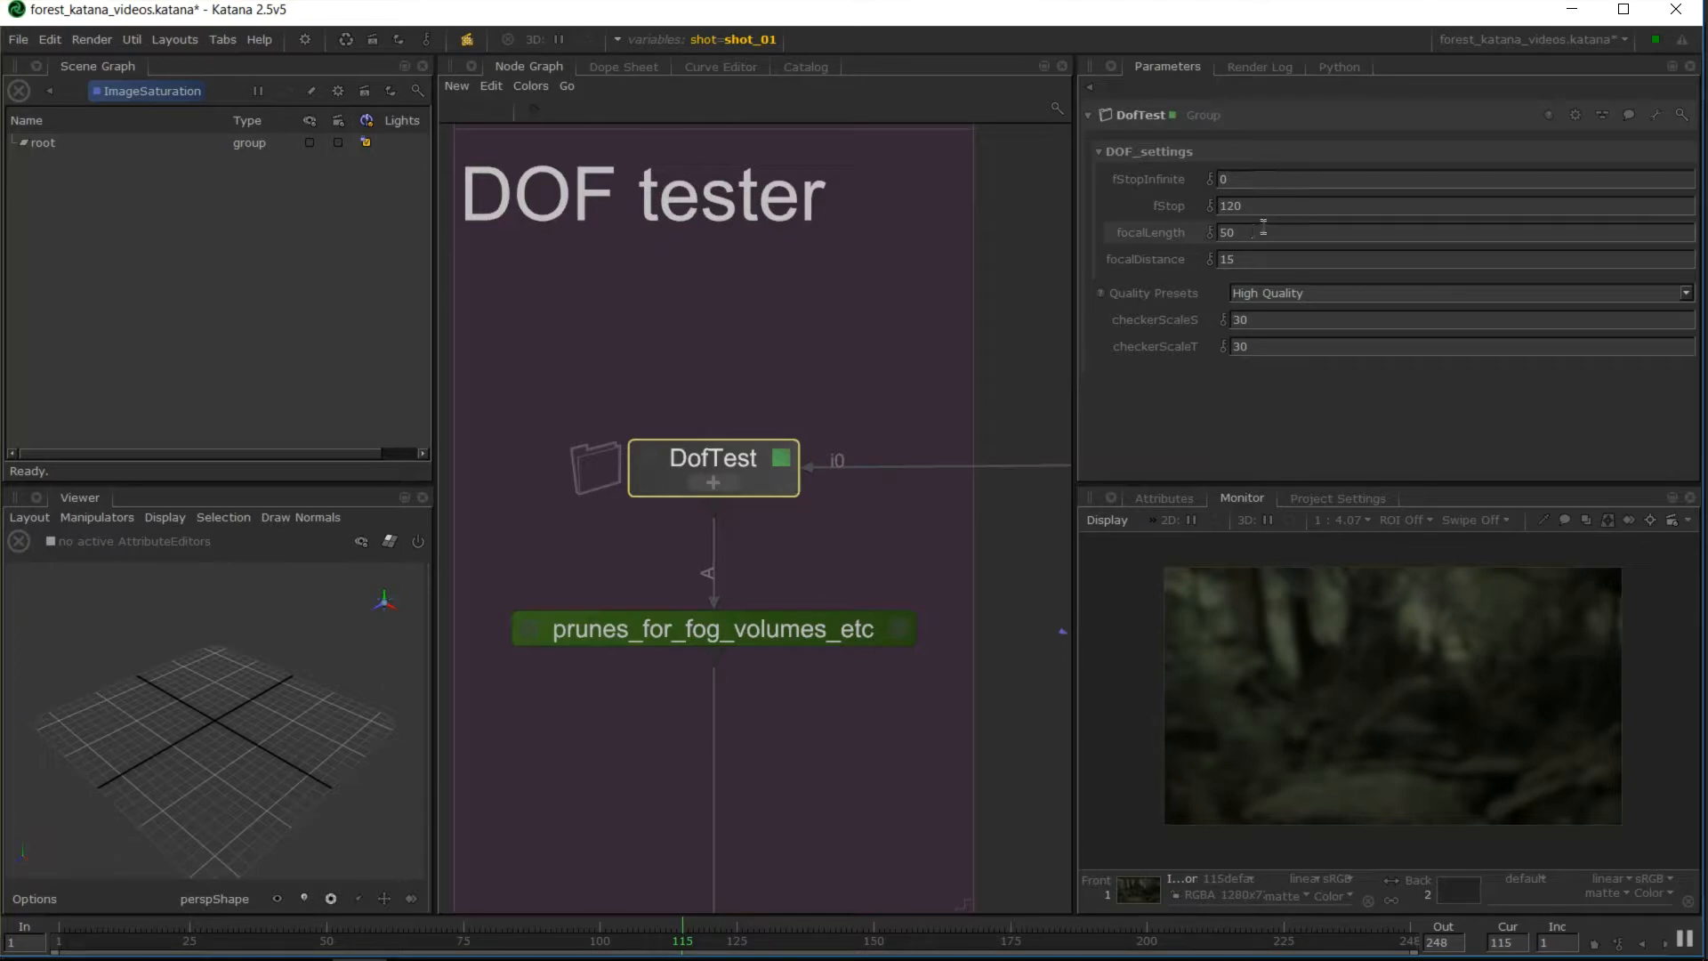
Examine the DofTest settings for checkerScaleS, fStopInfinite, focalLength and focalDistance without changing any value
click(1274, 325)
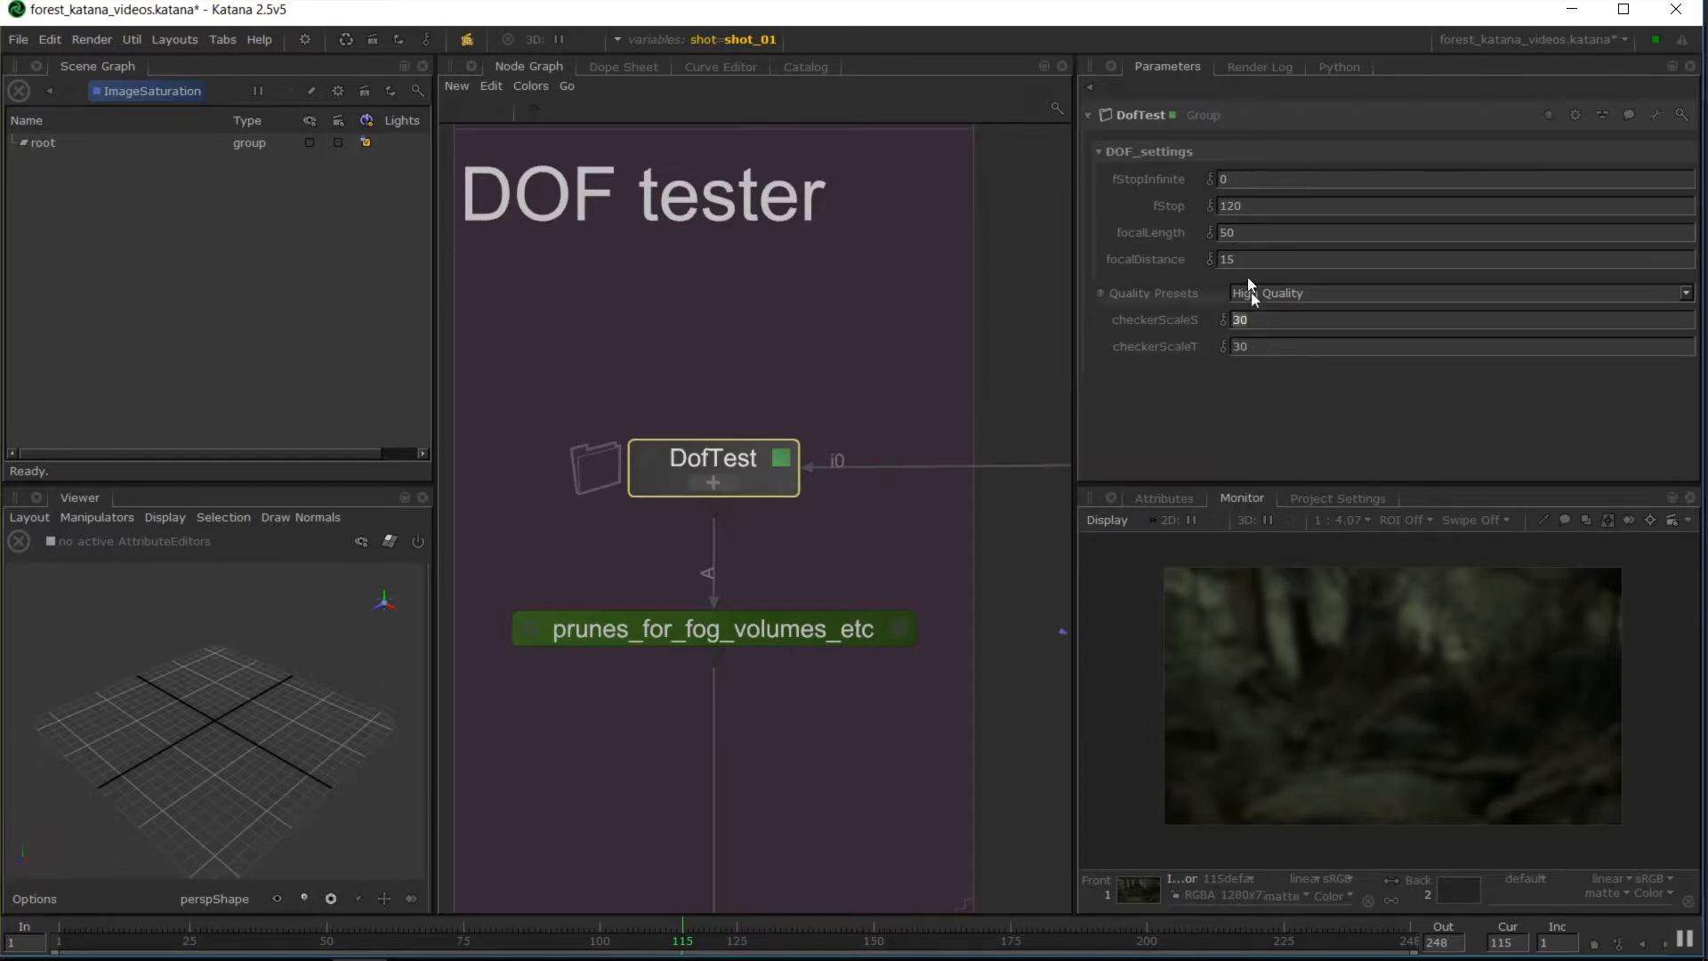
click(1253, 178)
click(1237, 235)
click(1281, 258)
Move the DofTest node slightly upward, expand the group to view its internal nodes, and collapse it again
drag(723, 441, 734, 413)
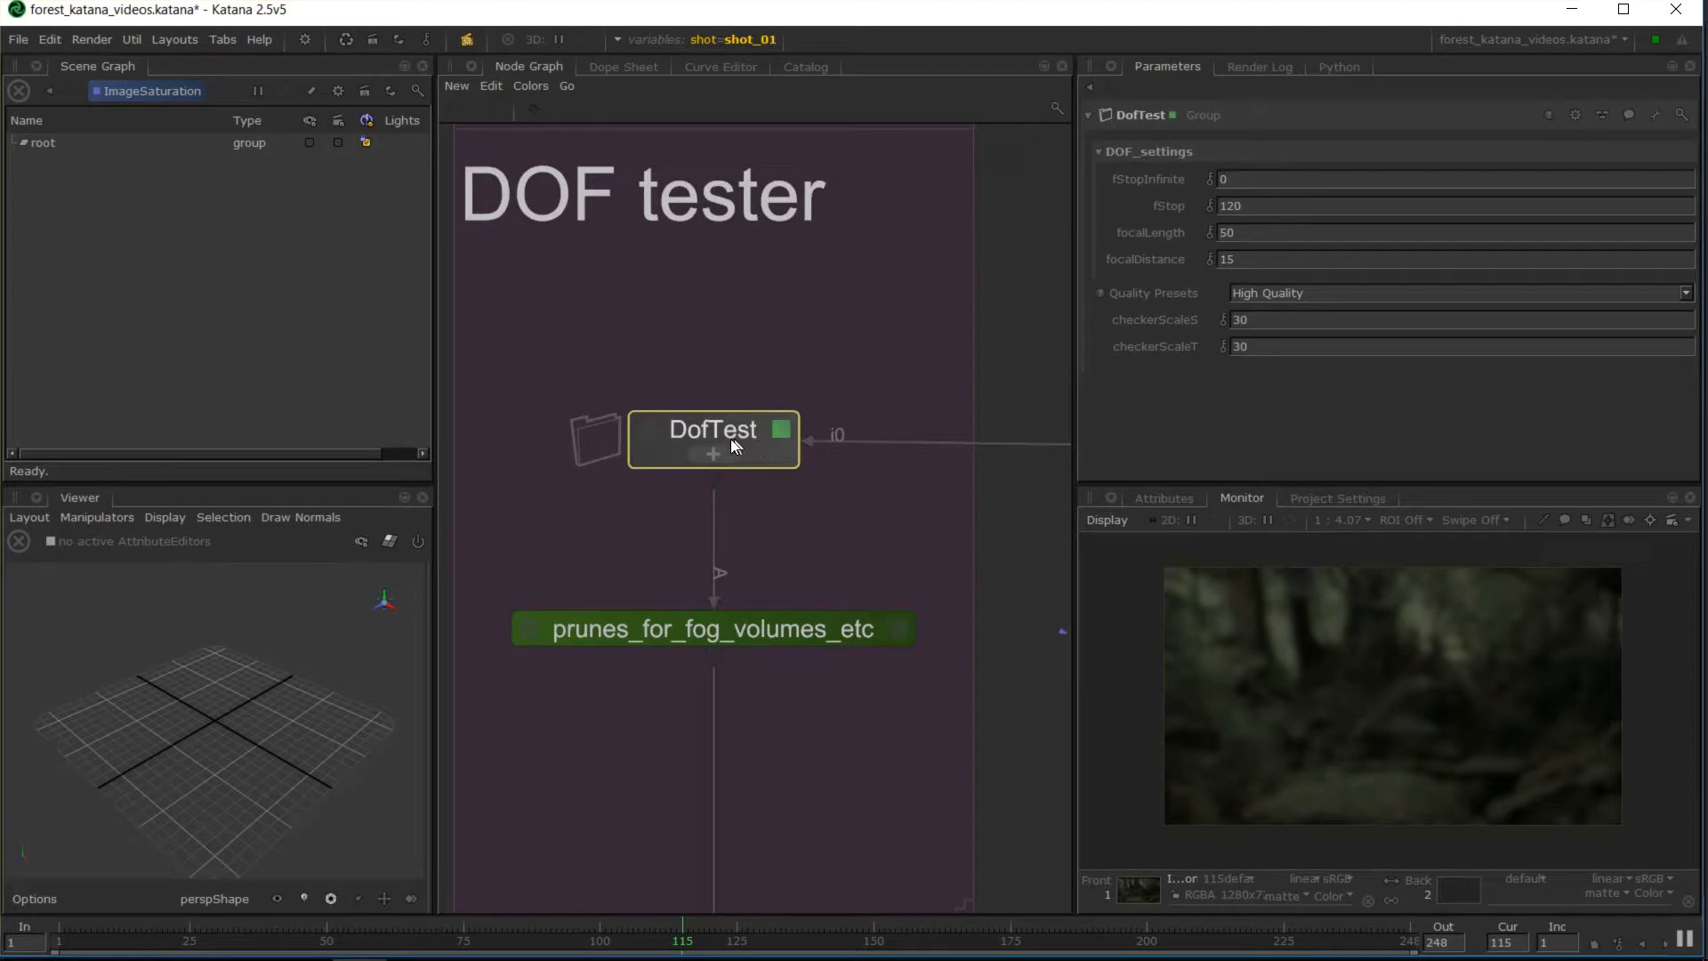
click(728, 444)
middle_drag(829, 368, 693, 348)
click(590, 436)
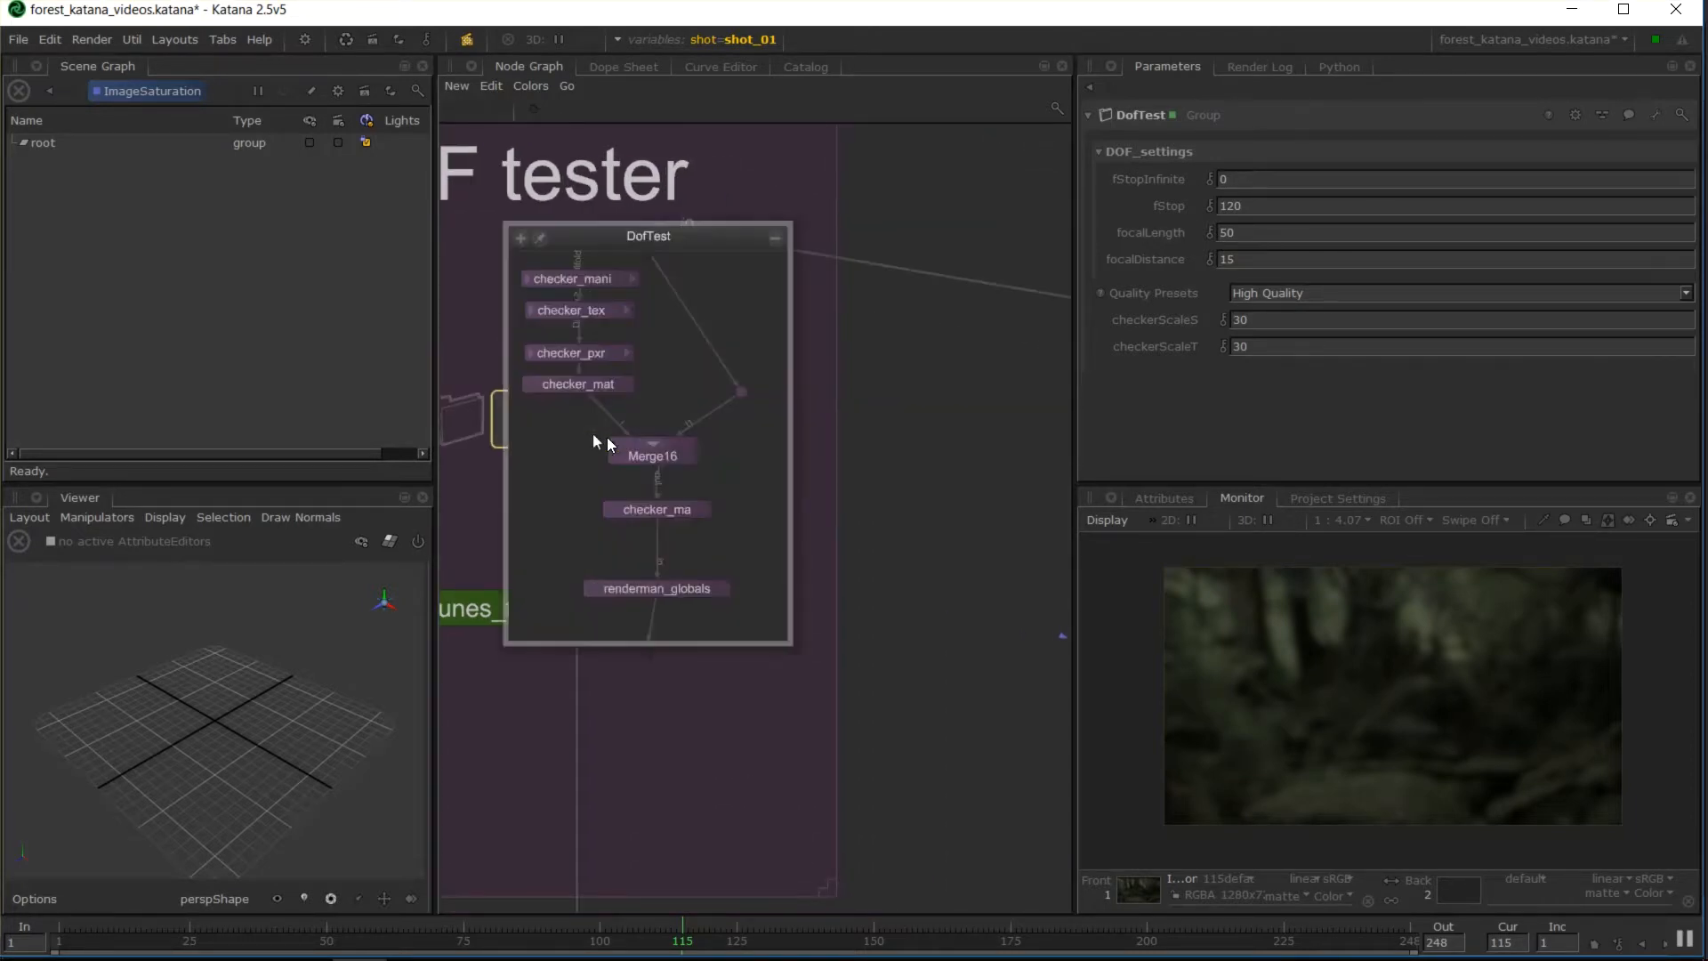
click(776, 238)
Examine the node chain in the render section from presets_prmanGlobals to the Render node
scroll(931, 497, down, 5)
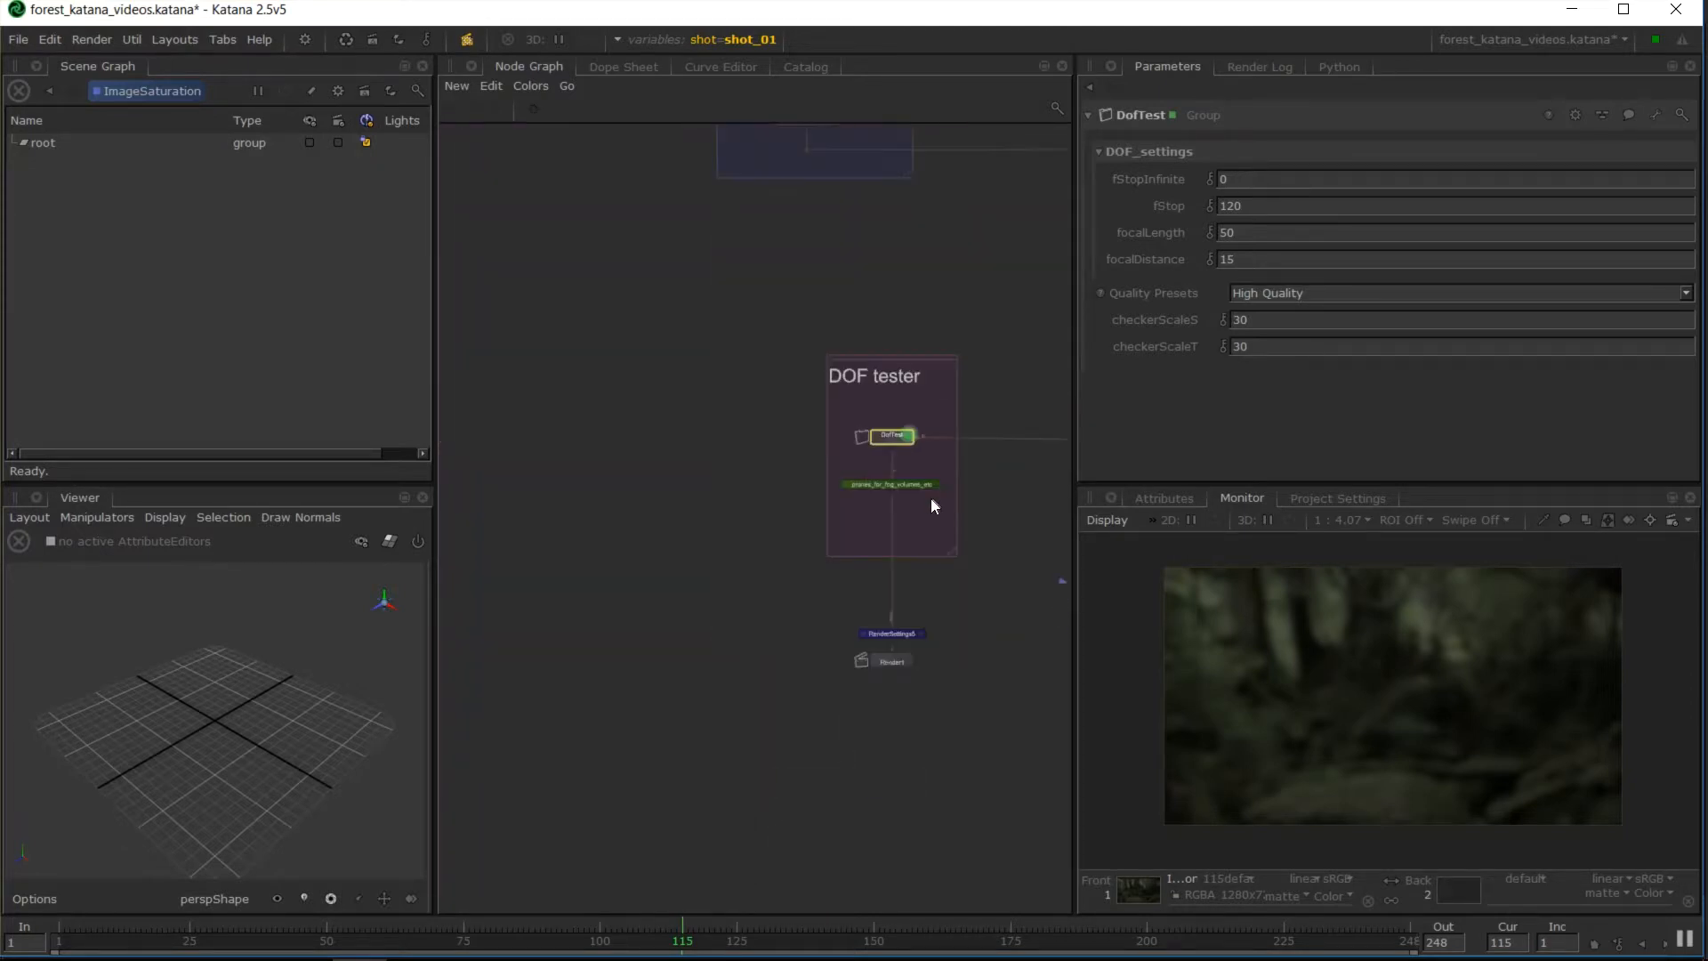
drag(966, 272, 626, 783)
middle_drag(1006, 360, 644, 372)
middle_drag(1011, 594, 739, 480)
scroll(738, 481, up, 4)
middle_drag(667, 550, 823, 473)
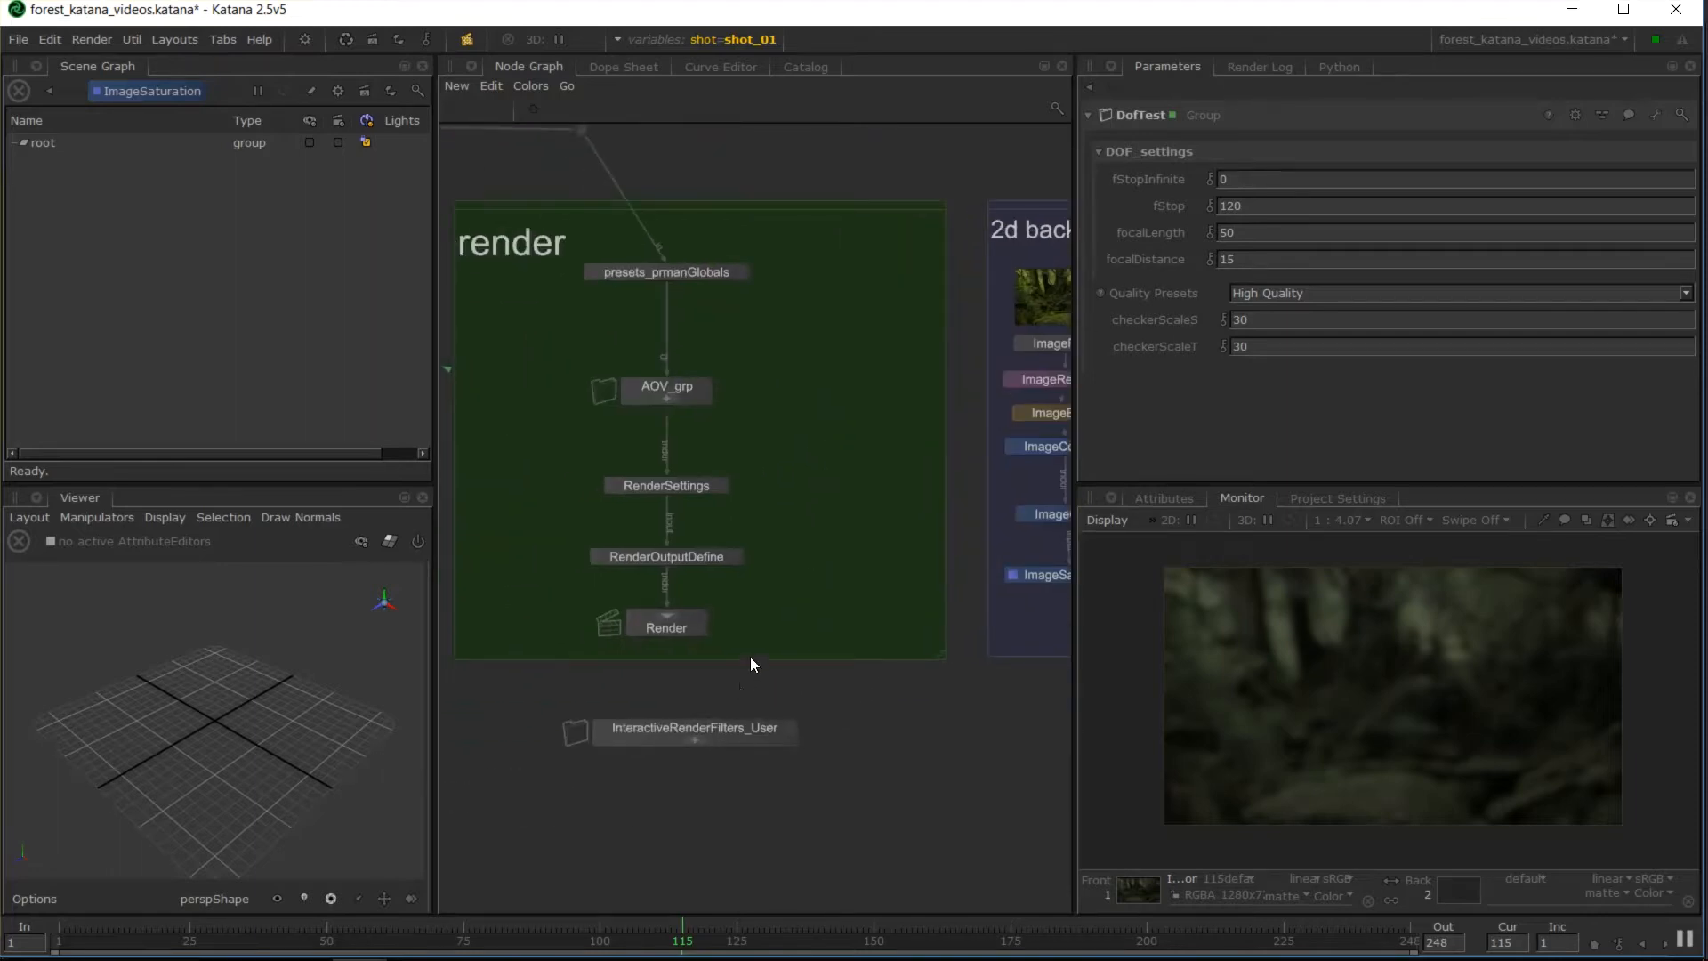
middle_drag(787, 500, 802, 607)
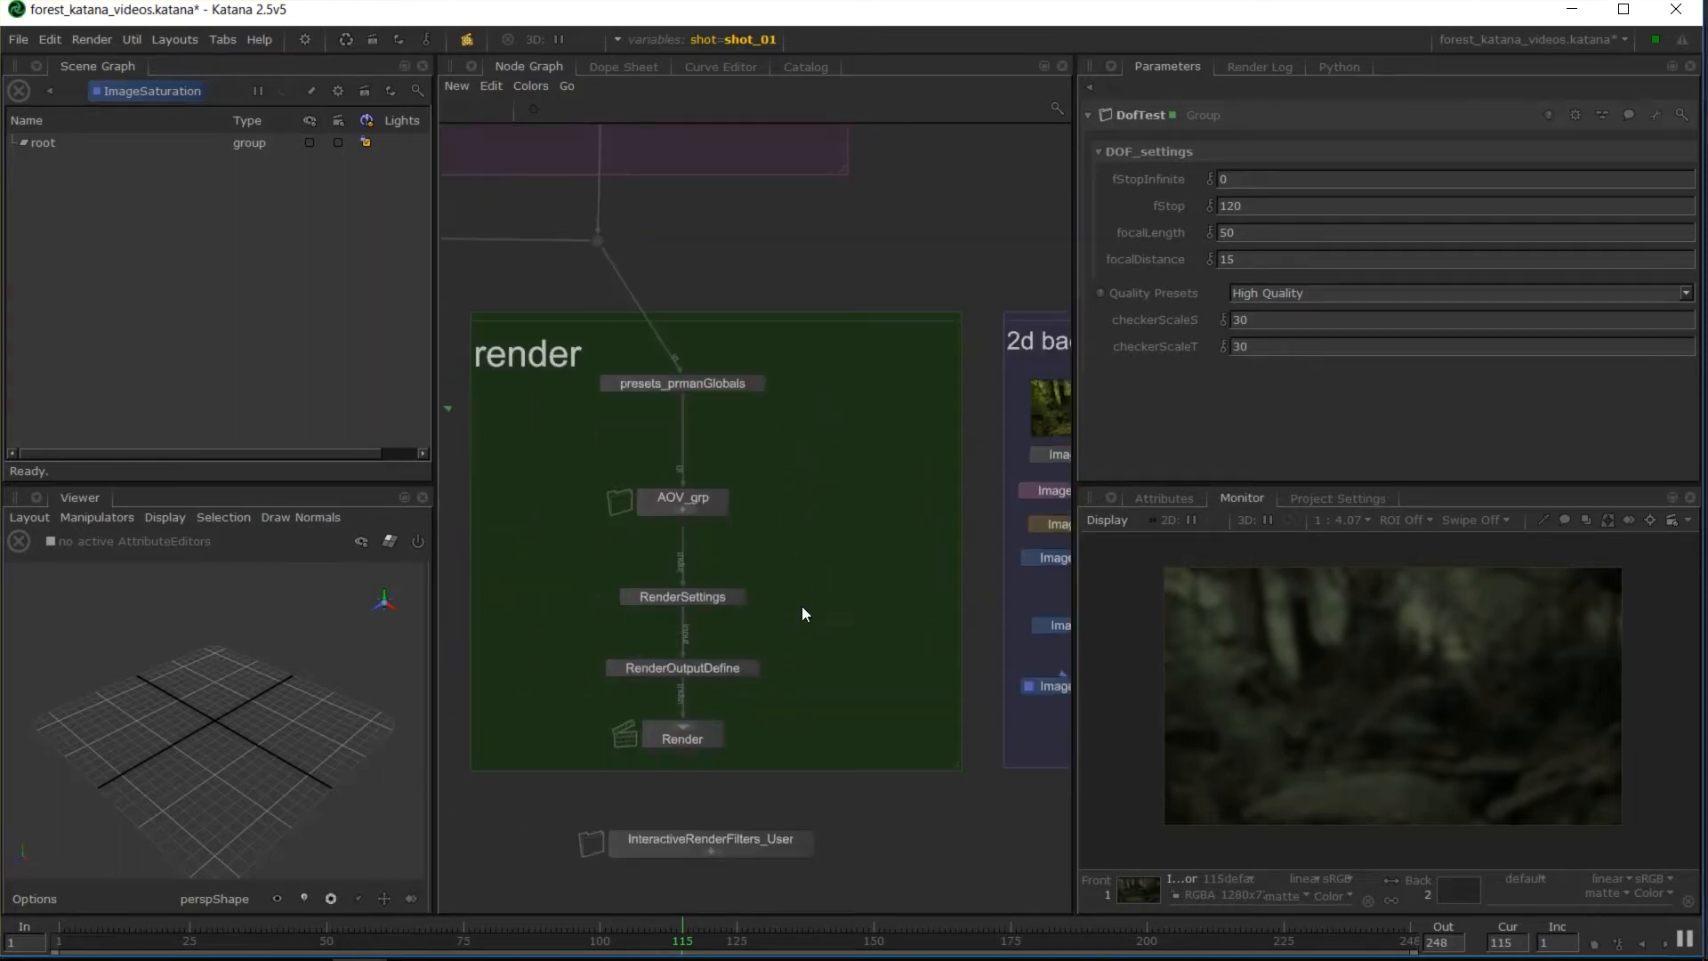
Show the parameters of the hide_proxy_from_render node in the bbox/lod geo setup and select that node
scroll(801, 601, down, 2)
mouse_move(821, 427)
middle_down()
mouse_move(817, 629)
mouse_move(846, 890)
middle_up()
mouse_move(734, 133)
middle_down()
mouse_move(831, 452)
mouse_move(822, 630)
middle_up()
middle_drag(763, 346, 860, 505)
middle_drag(920, 327, 917, 671)
middle_drag(706, 260, 879, 462)
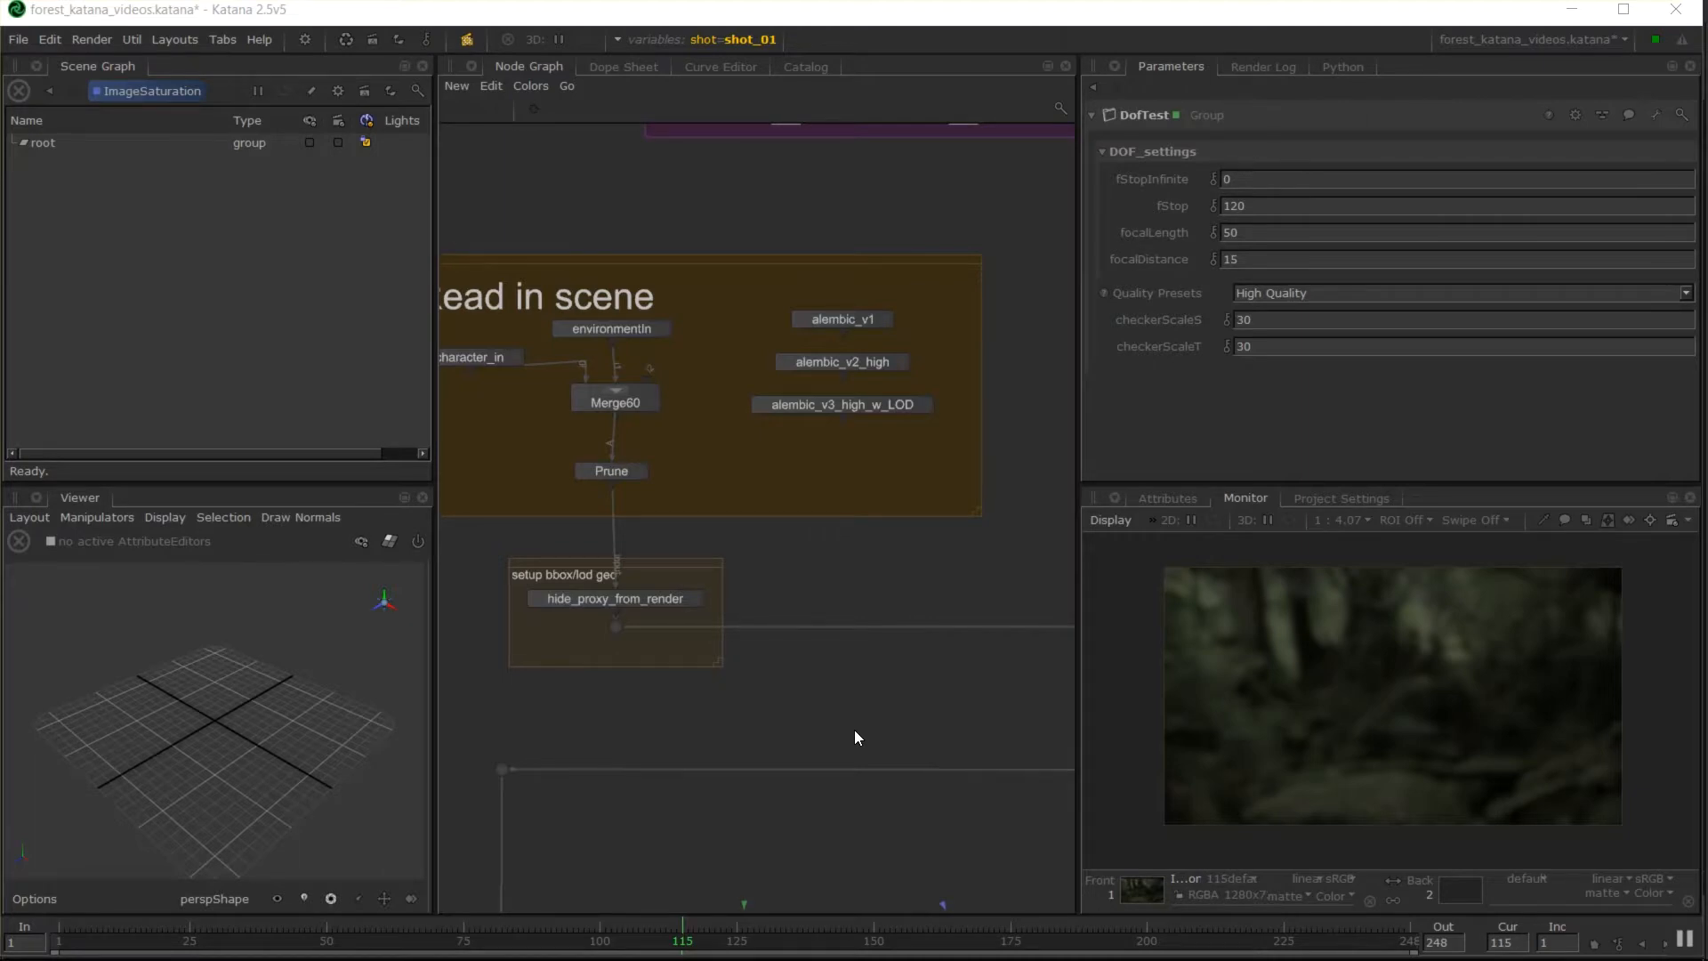
click(701, 599)
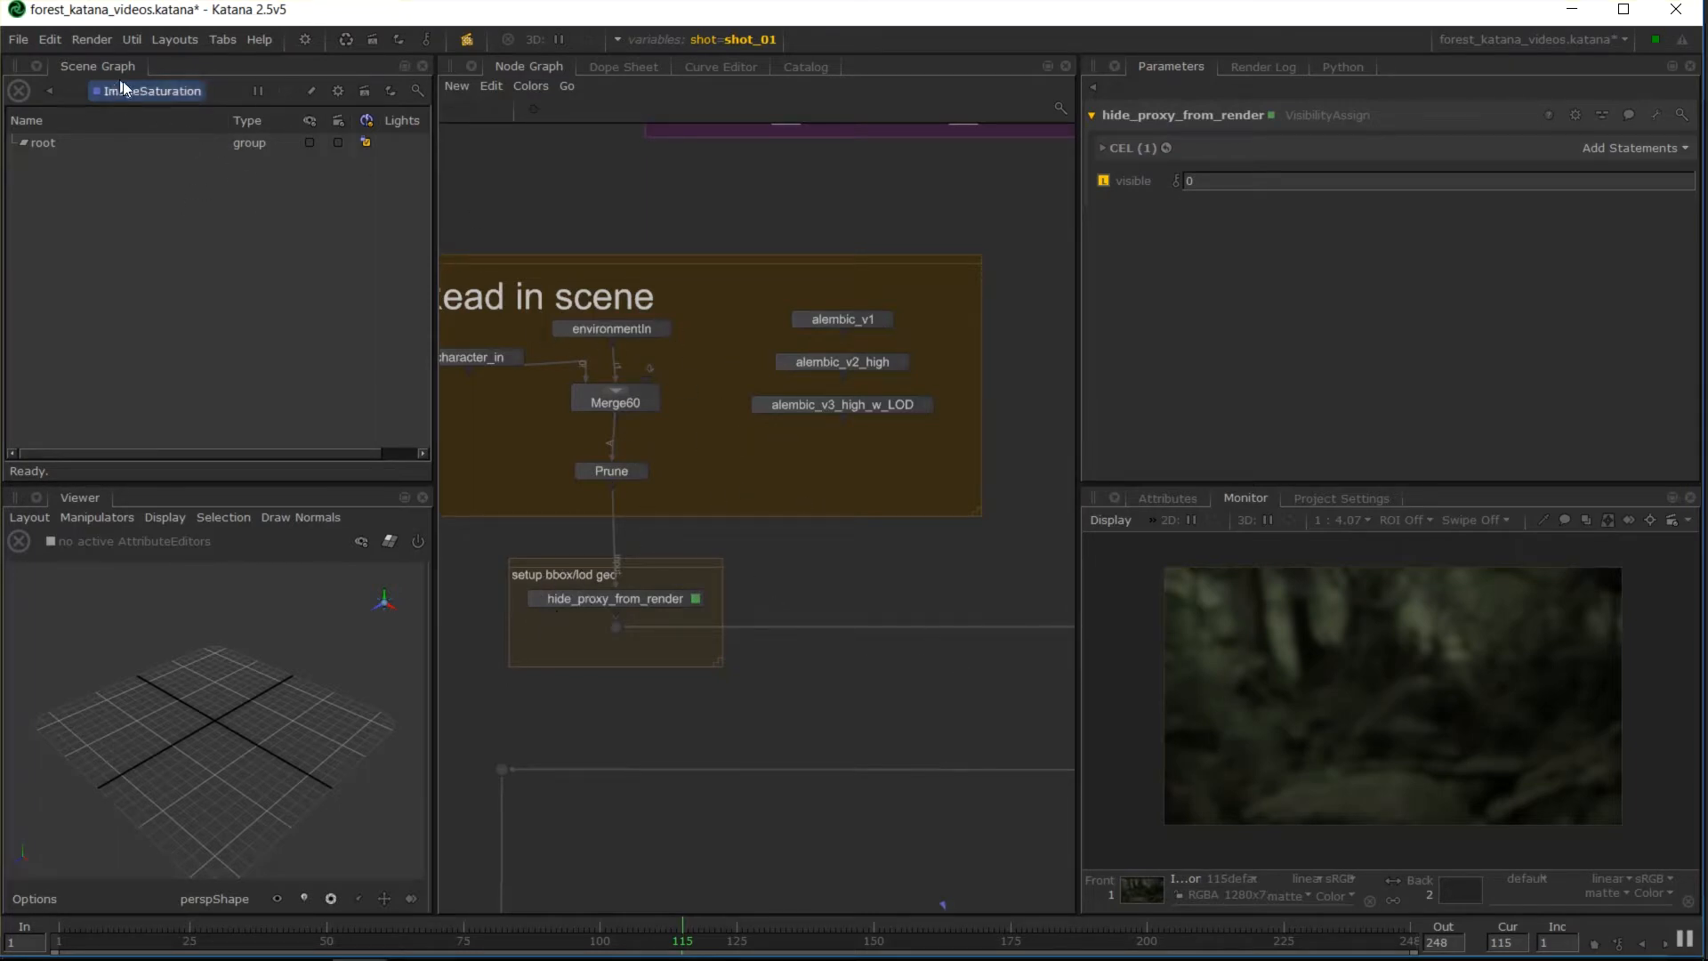
click(676, 603)
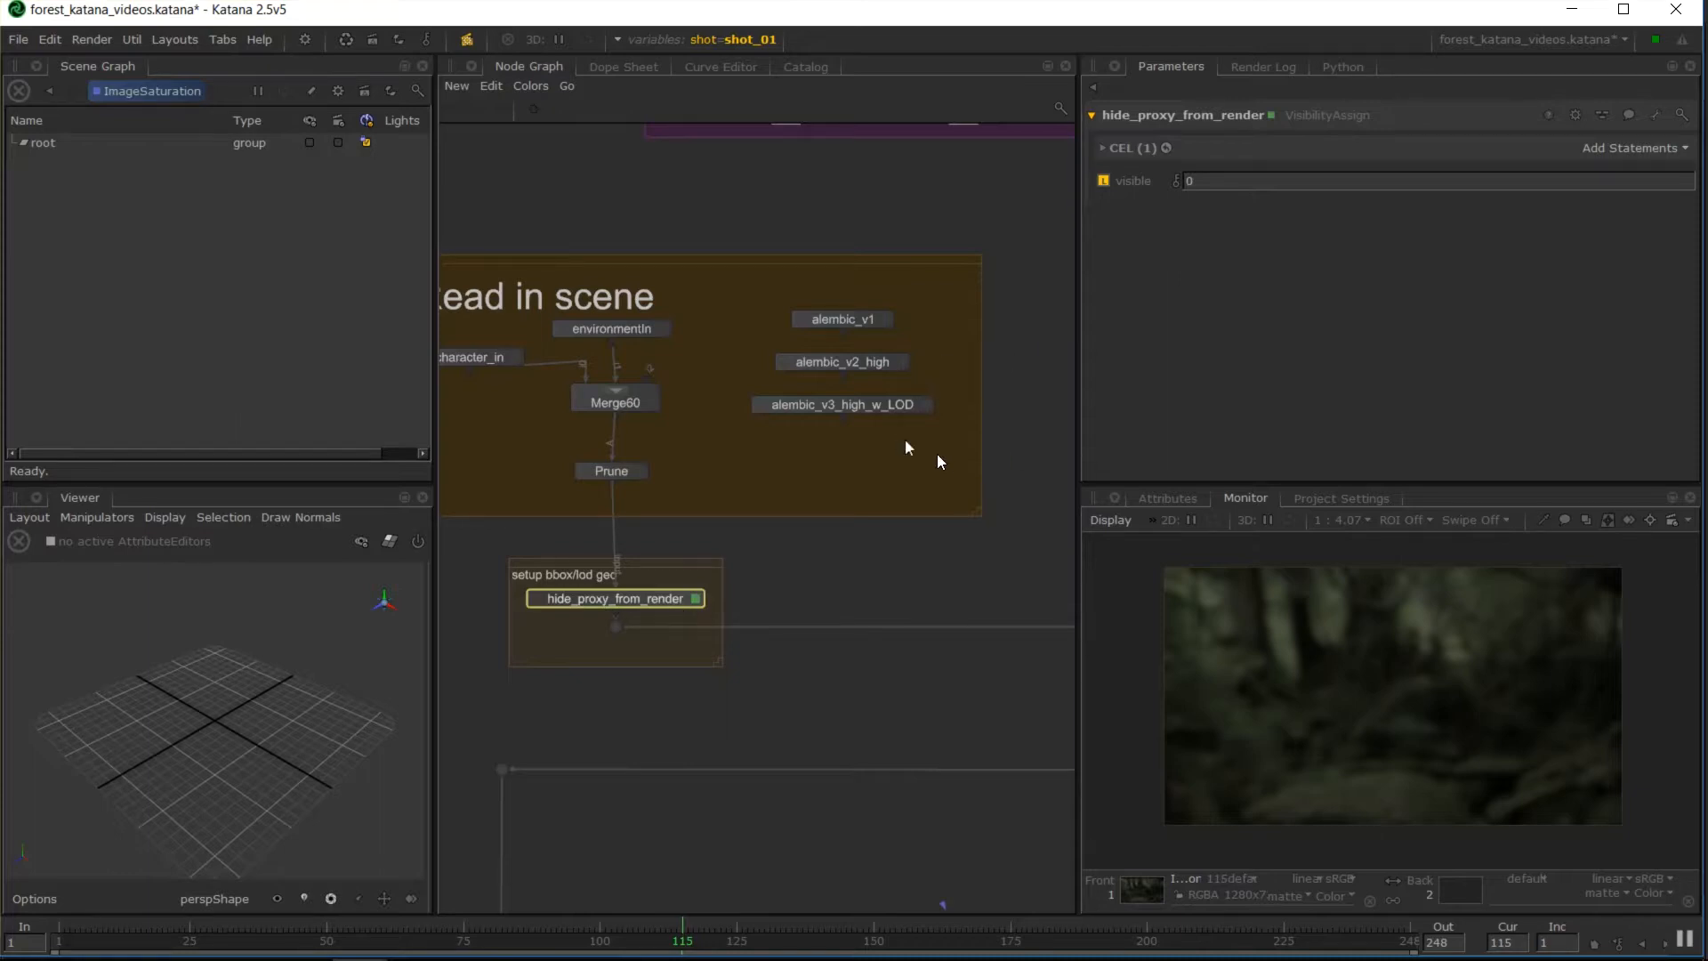
View the scene graph from the hide_proxy_from_render node and clear the node selection
middle_drag(735, 494, 747, 585)
scroll(702, 670, up, 5)
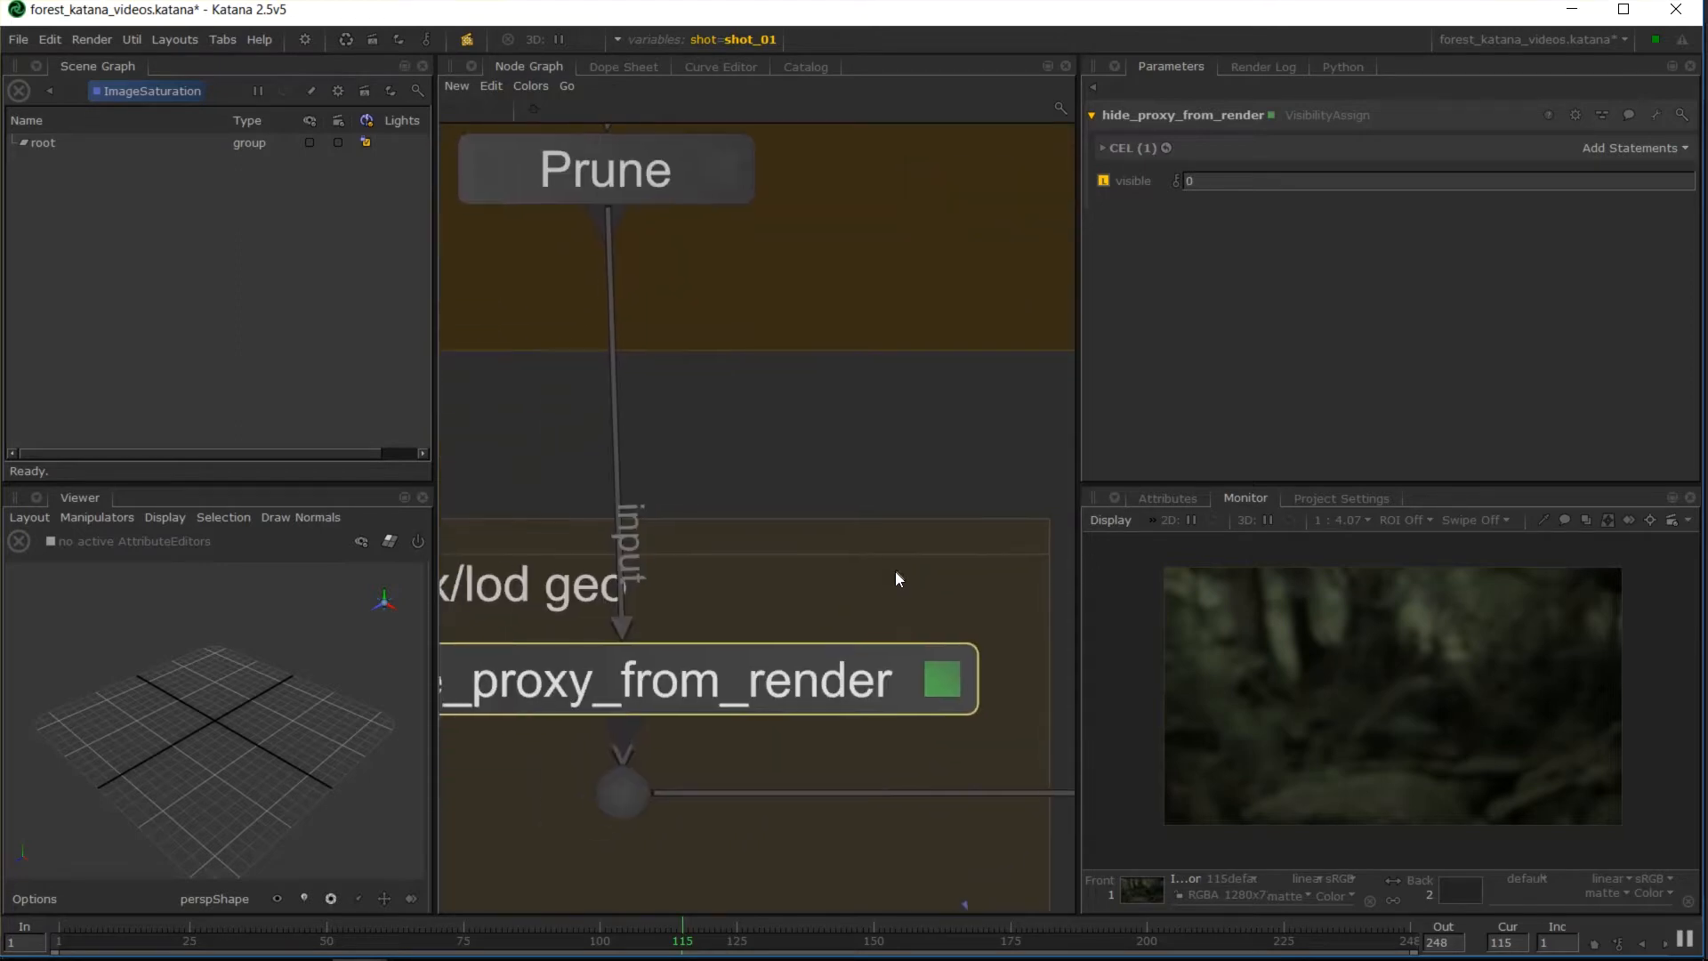
middle_drag(881, 694, 1028, 655)
middle_drag(609, 655, 746, 653)
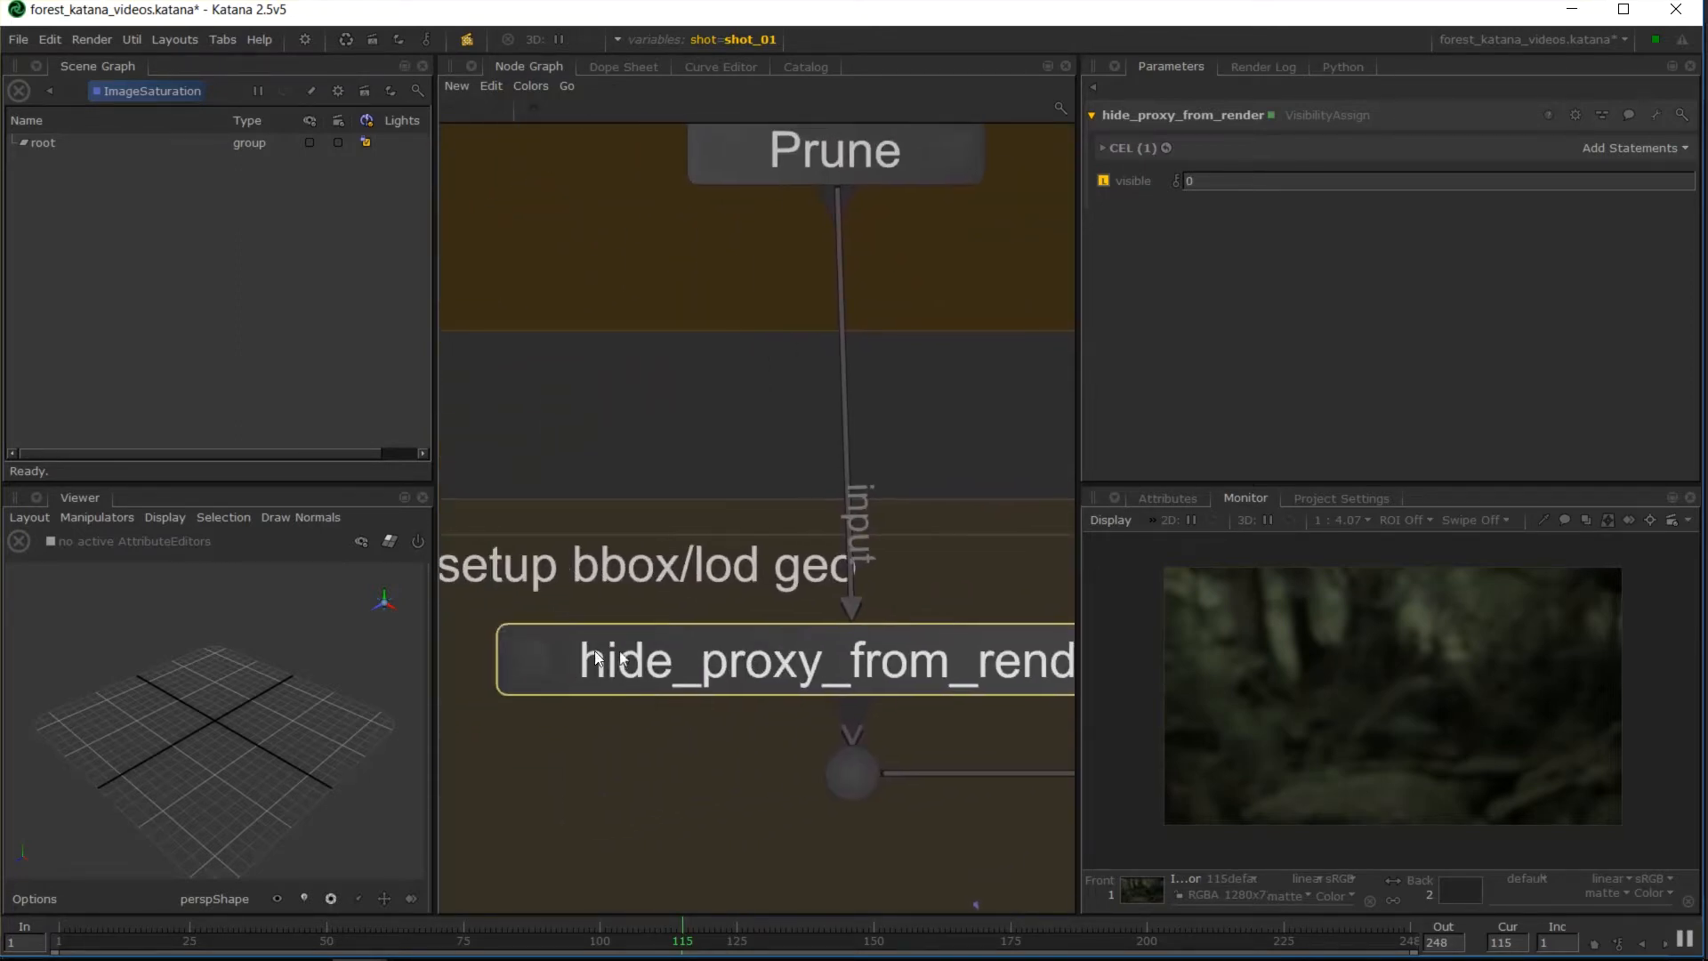
click(529, 665)
scroll(857, 670, down, 2)
middle_drag(1070, 690, 958, 699)
scroll(999, 690, down, 1)
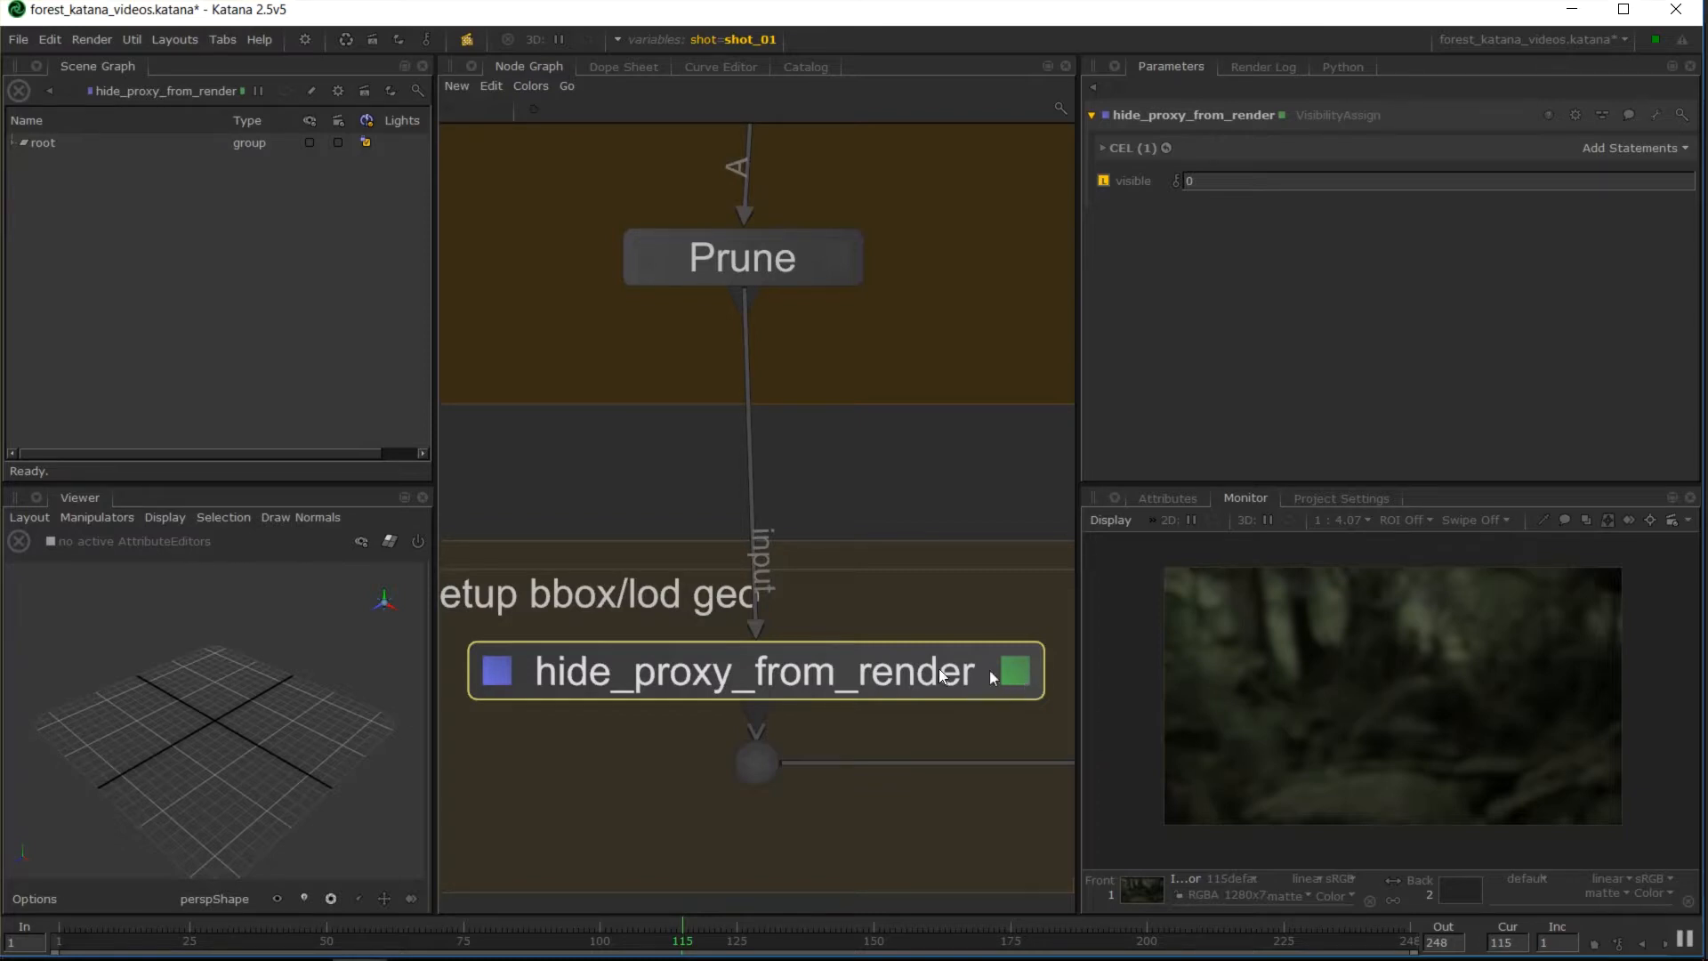
click(1004, 599)
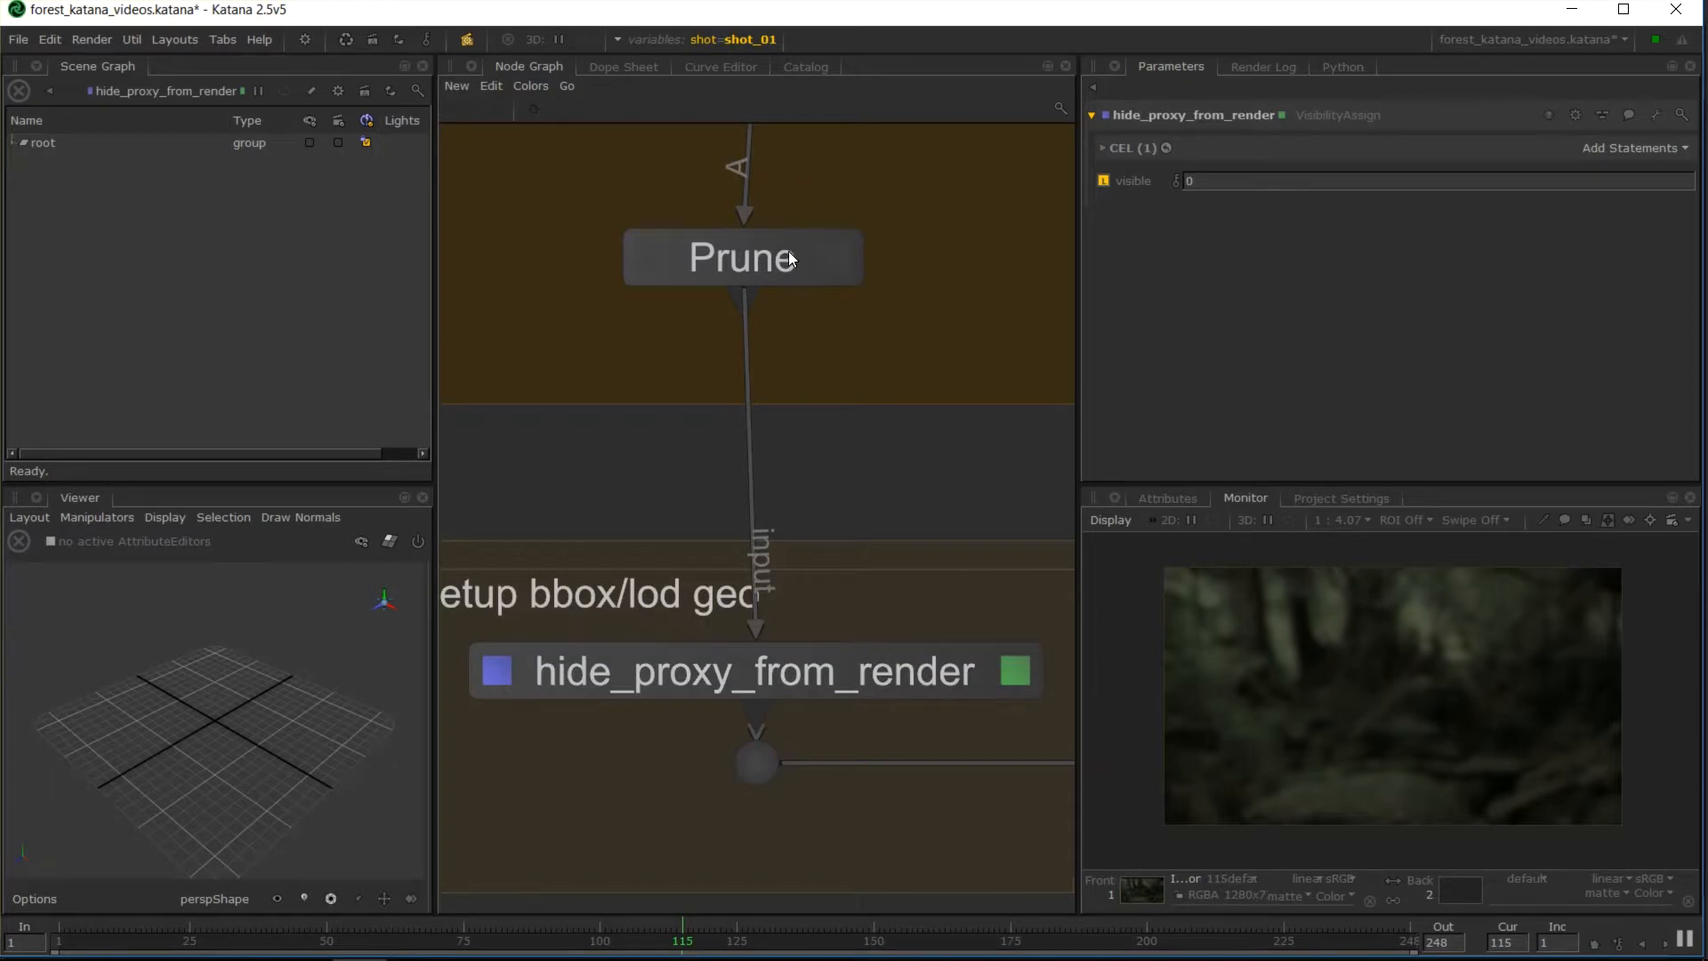
Show the Prune node's parameters with its cel path, and return to the parameters of hide_proxy_from_render
click(836, 258)
click(1107, 151)
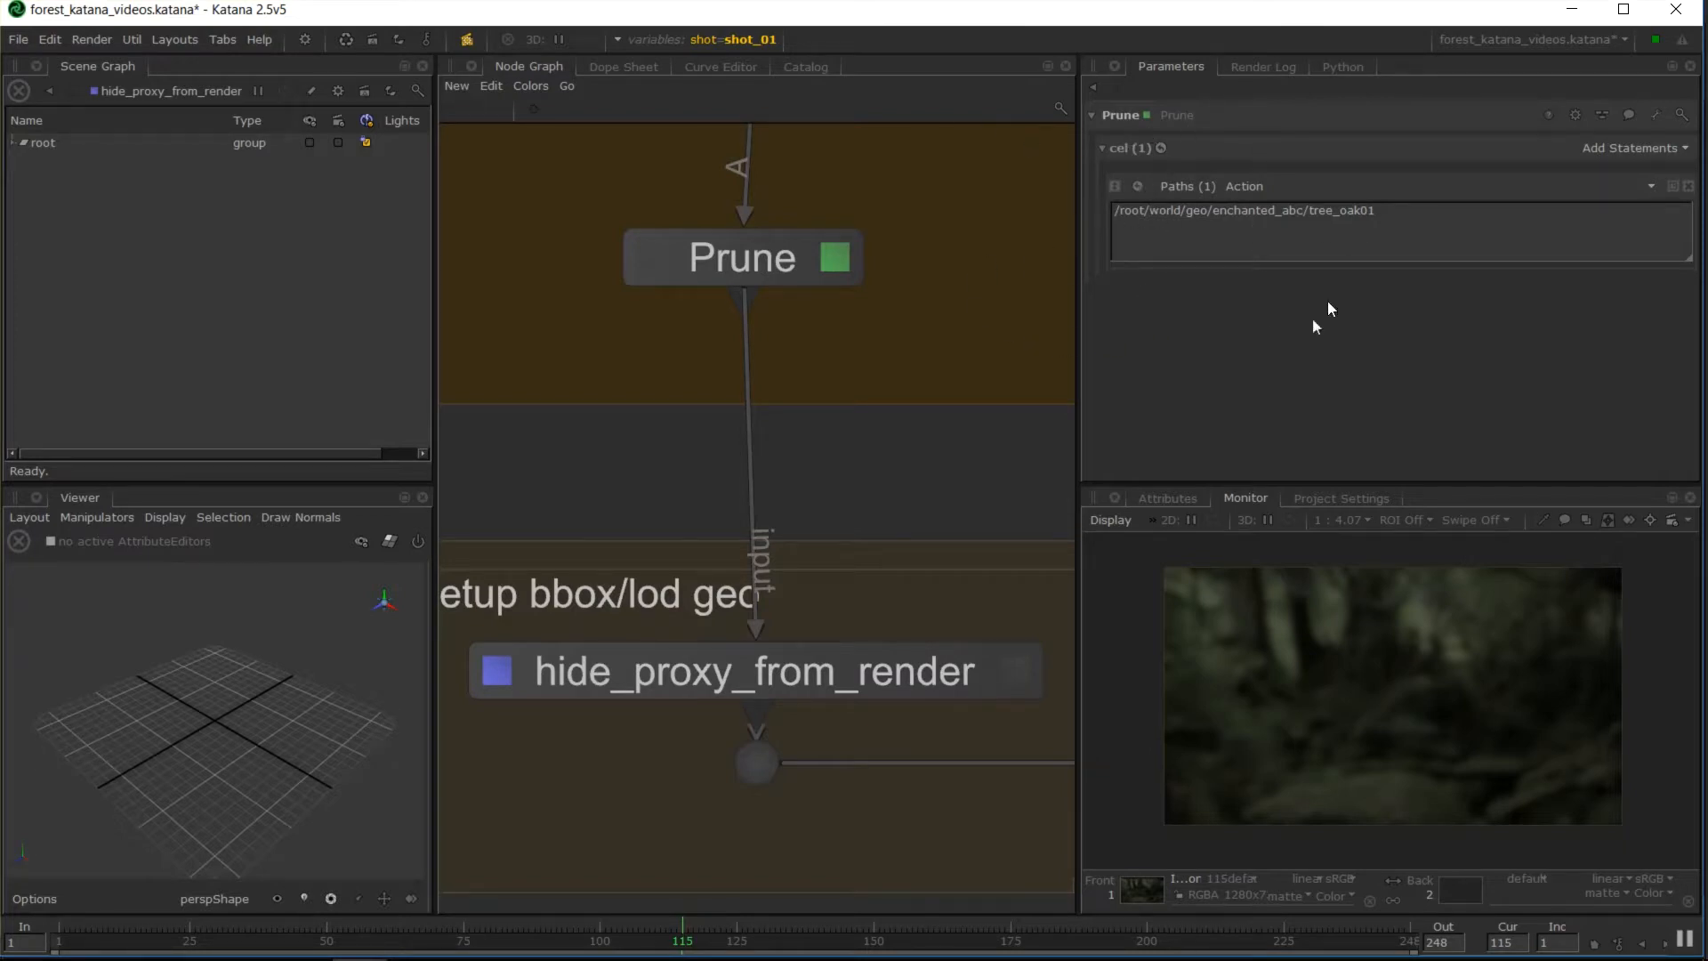
click(795, 267)
click(646, 681)
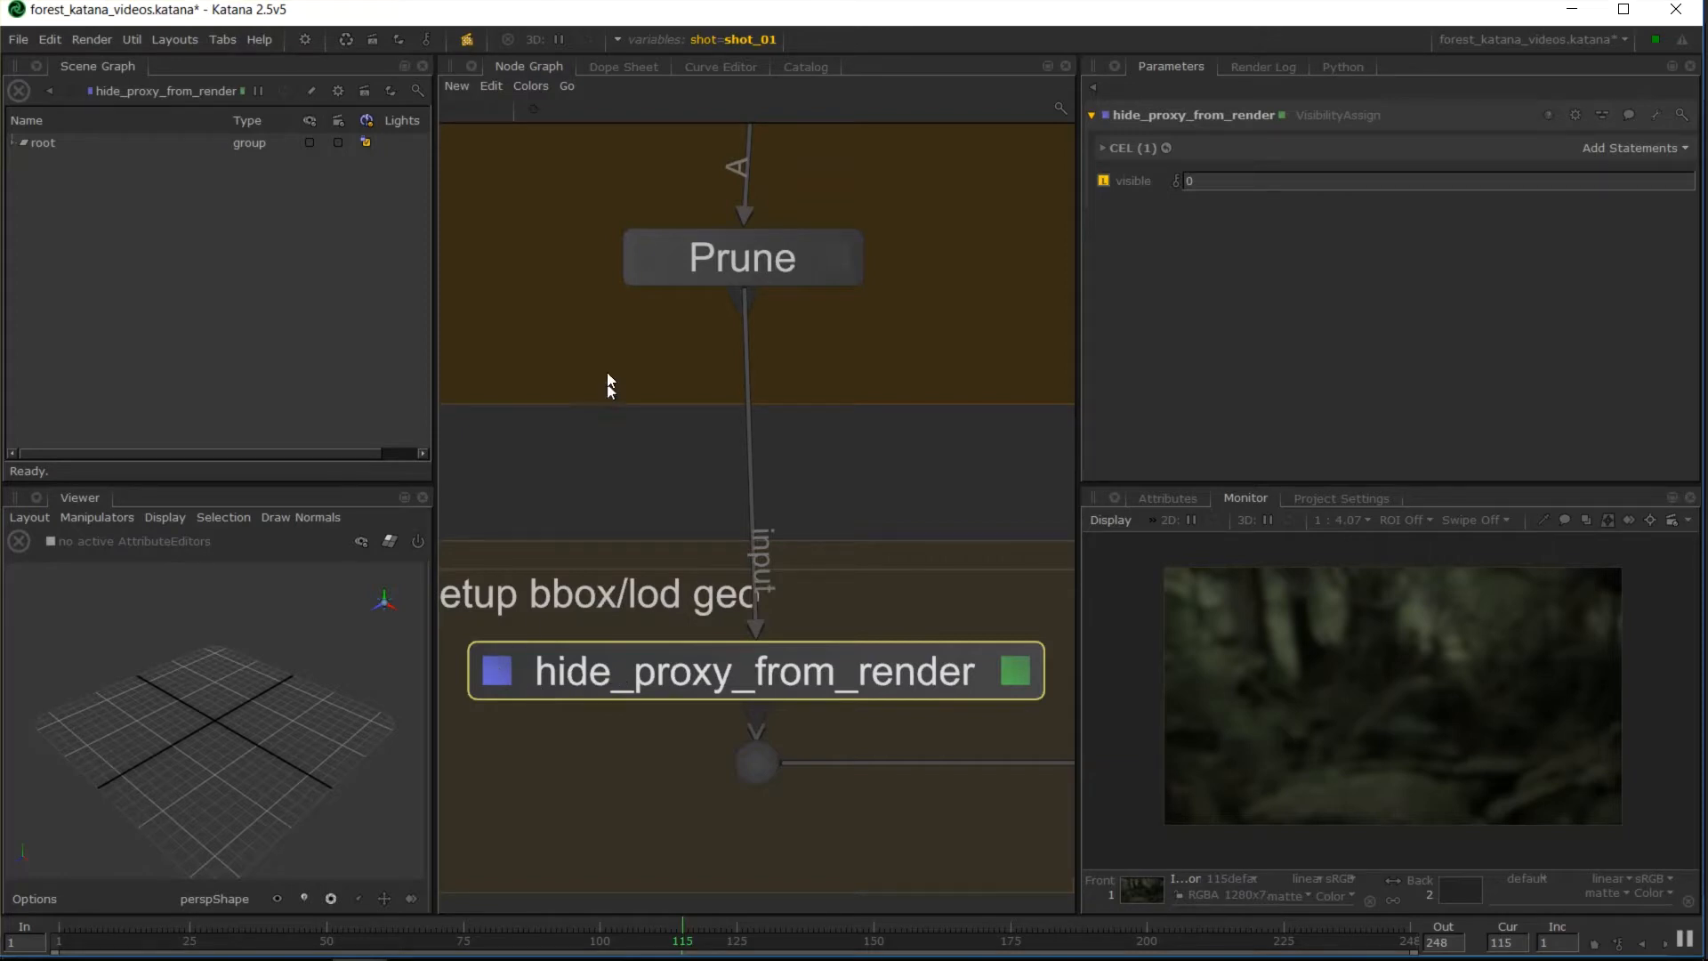
Compare the view points of hide_proxy_from_render and Prune, leaving the scene graph viewed from Prune
click(658, 264)
click(612, 676)
click(698, 269)
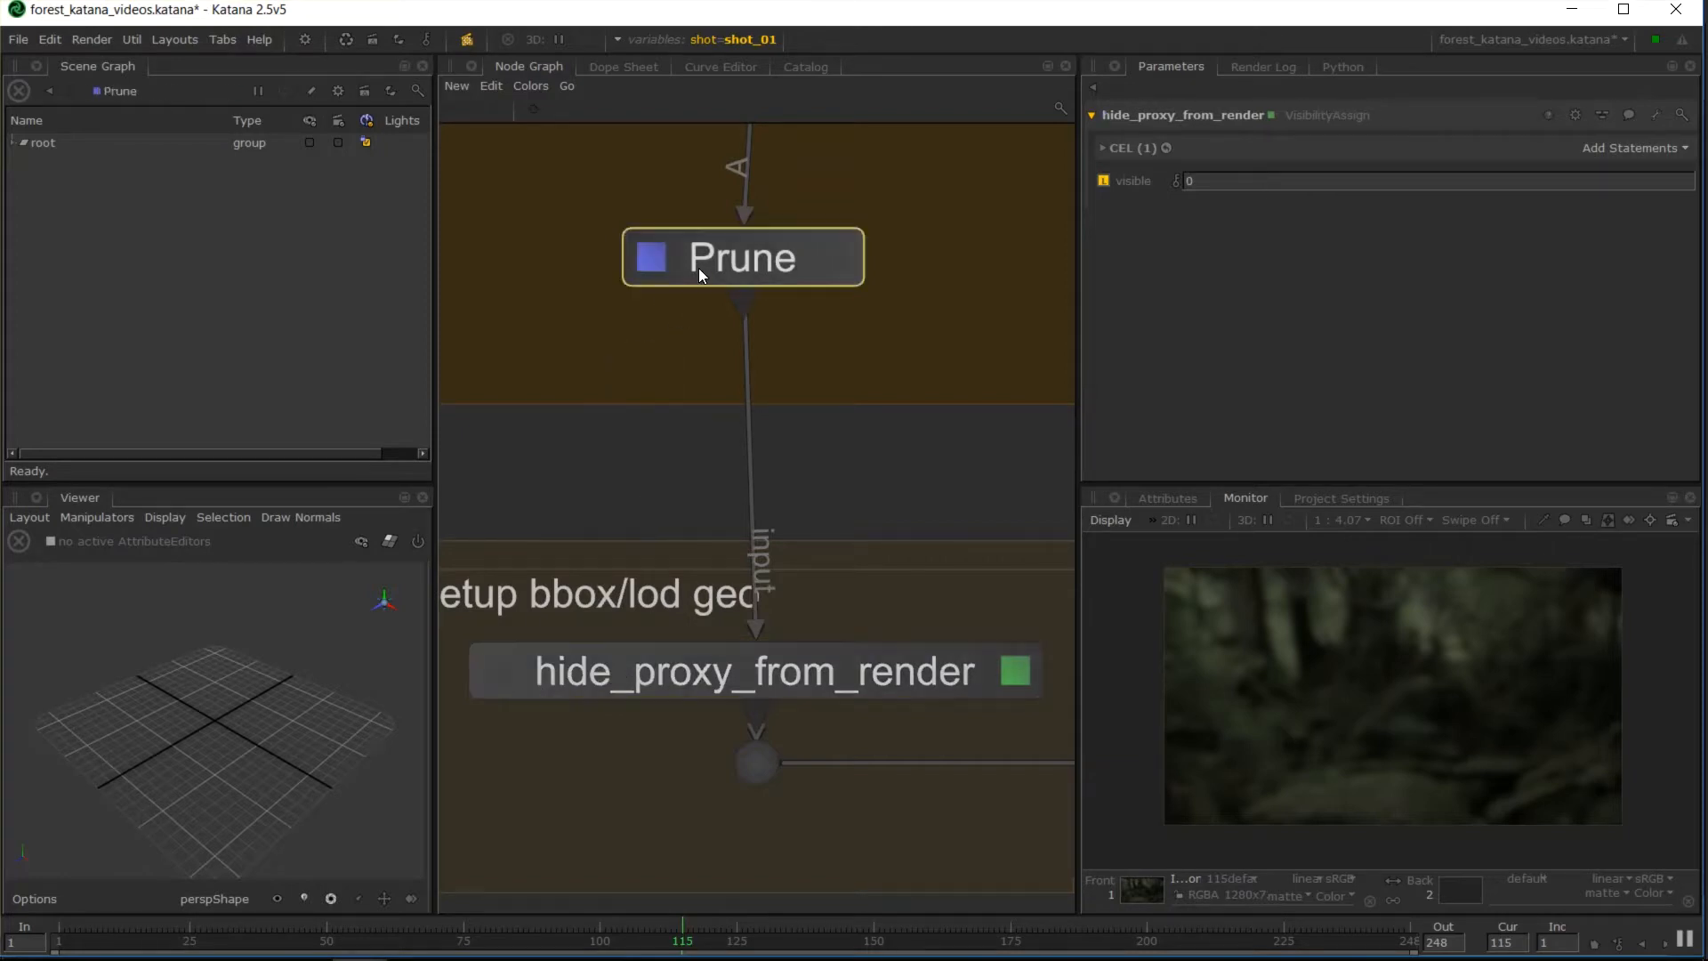
Expand root, world, geo and enchanted_abc in the scene graph for the Prune node
click(15, 142)
click(32, 160)
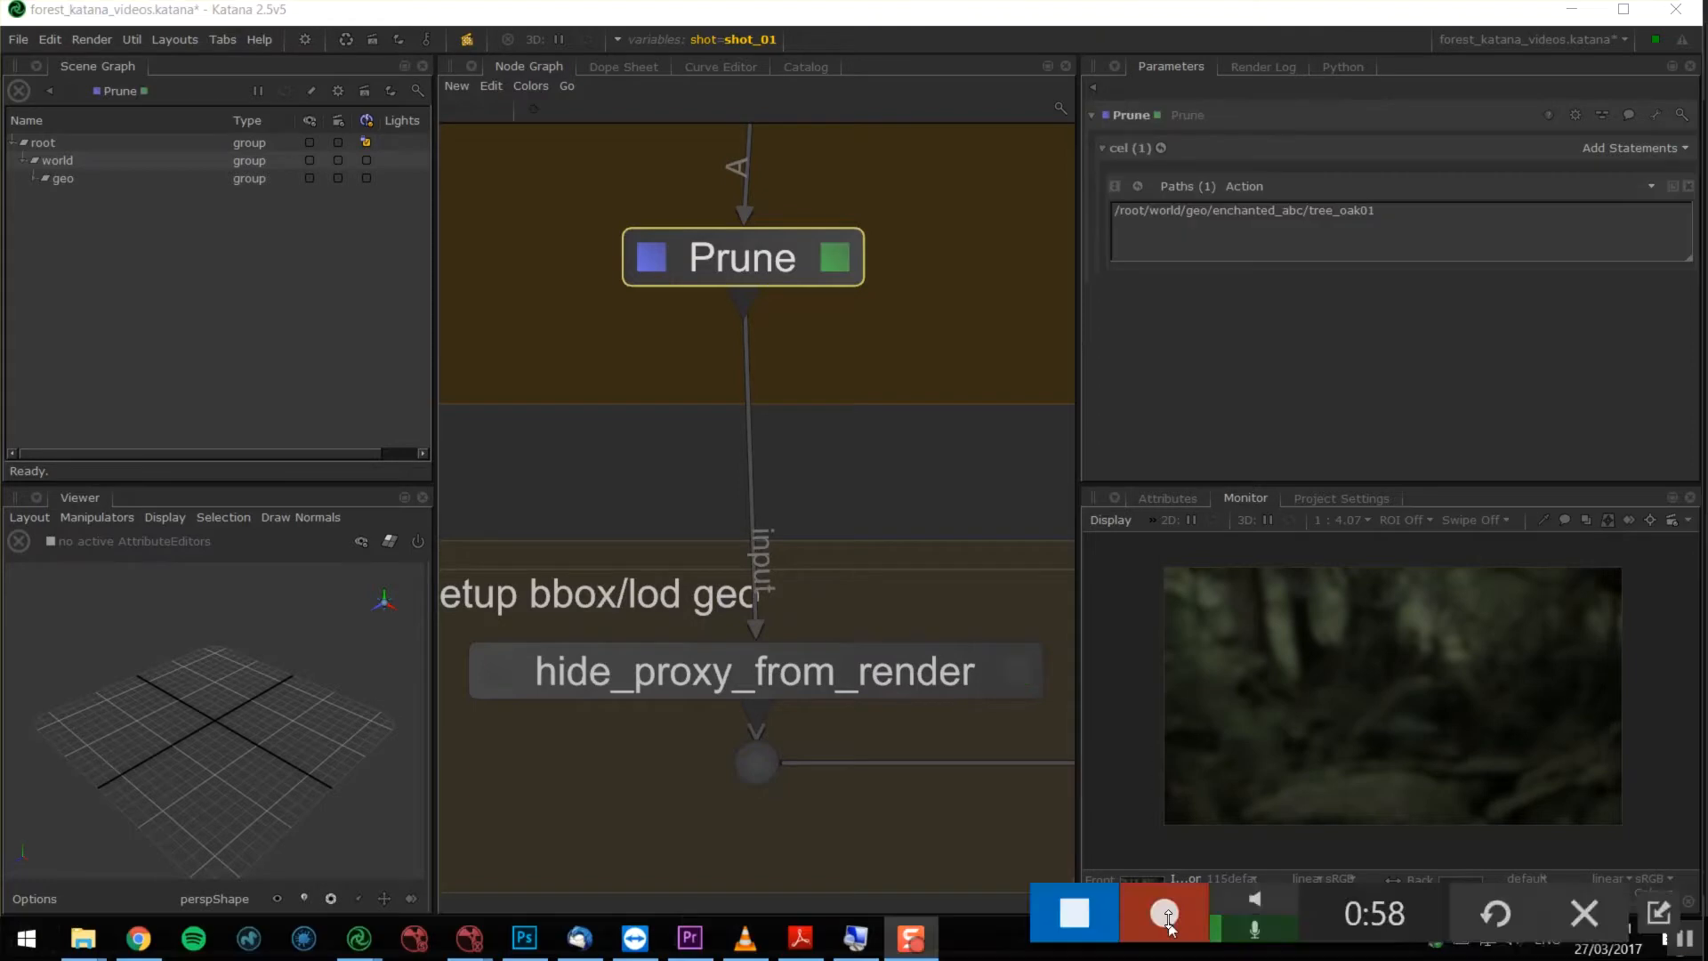
middle_drag(792, 355, 791, 470)
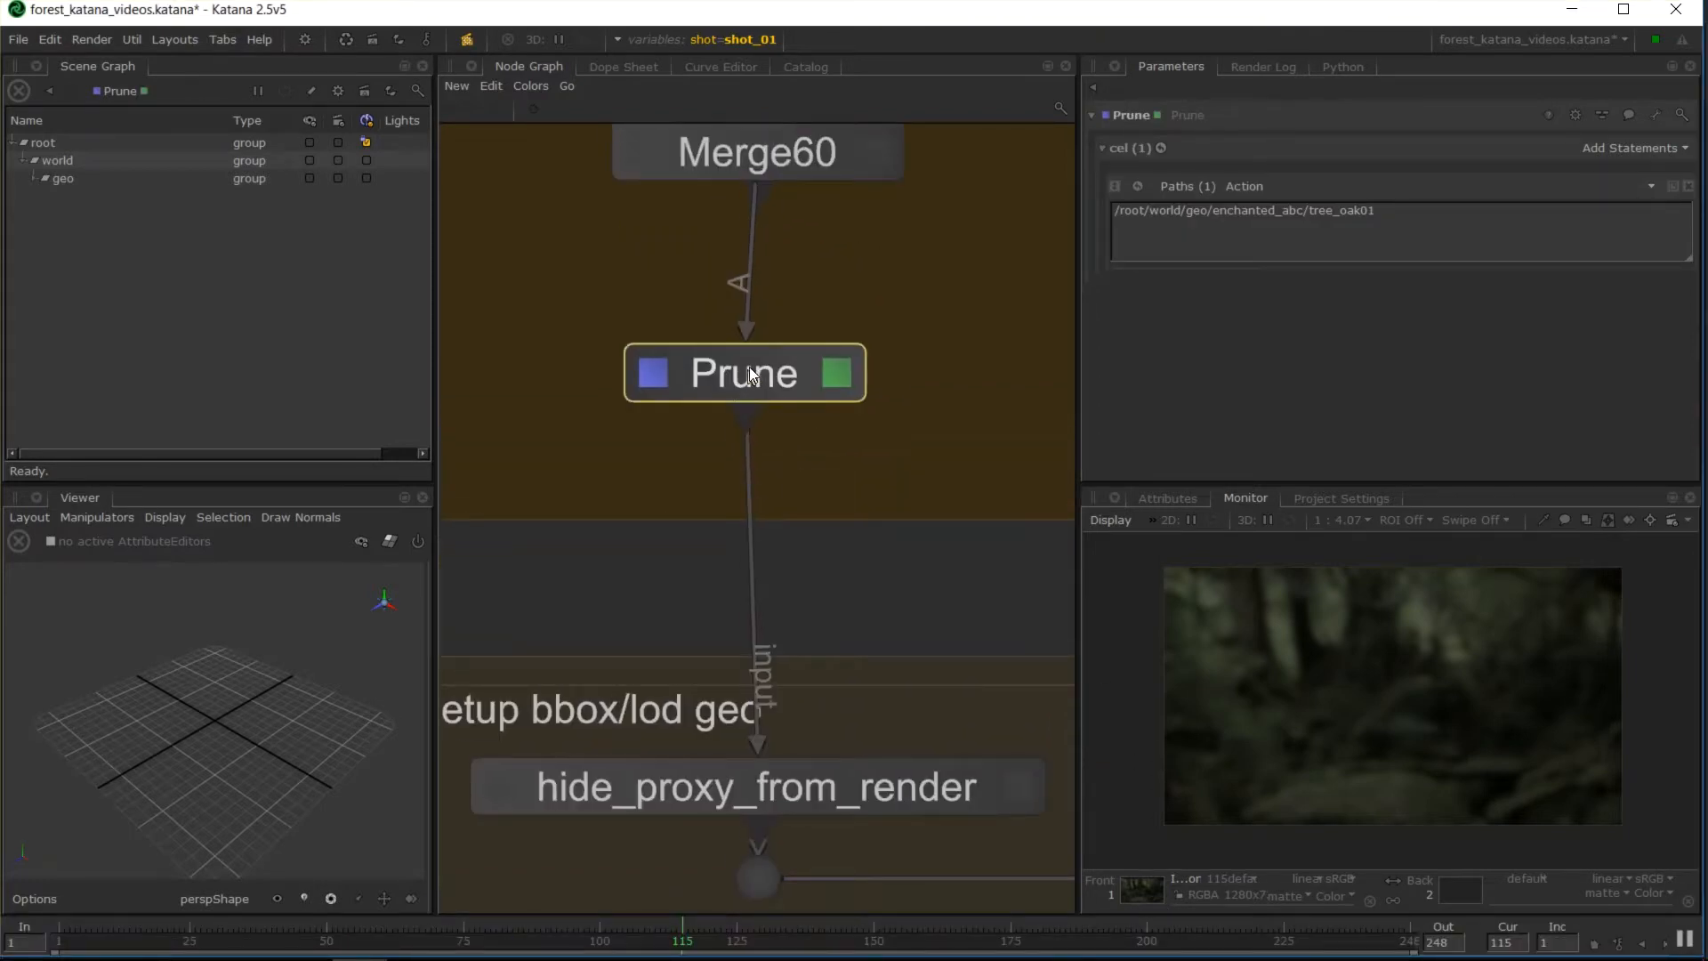
middle_drag(721, 351, 760, 382)
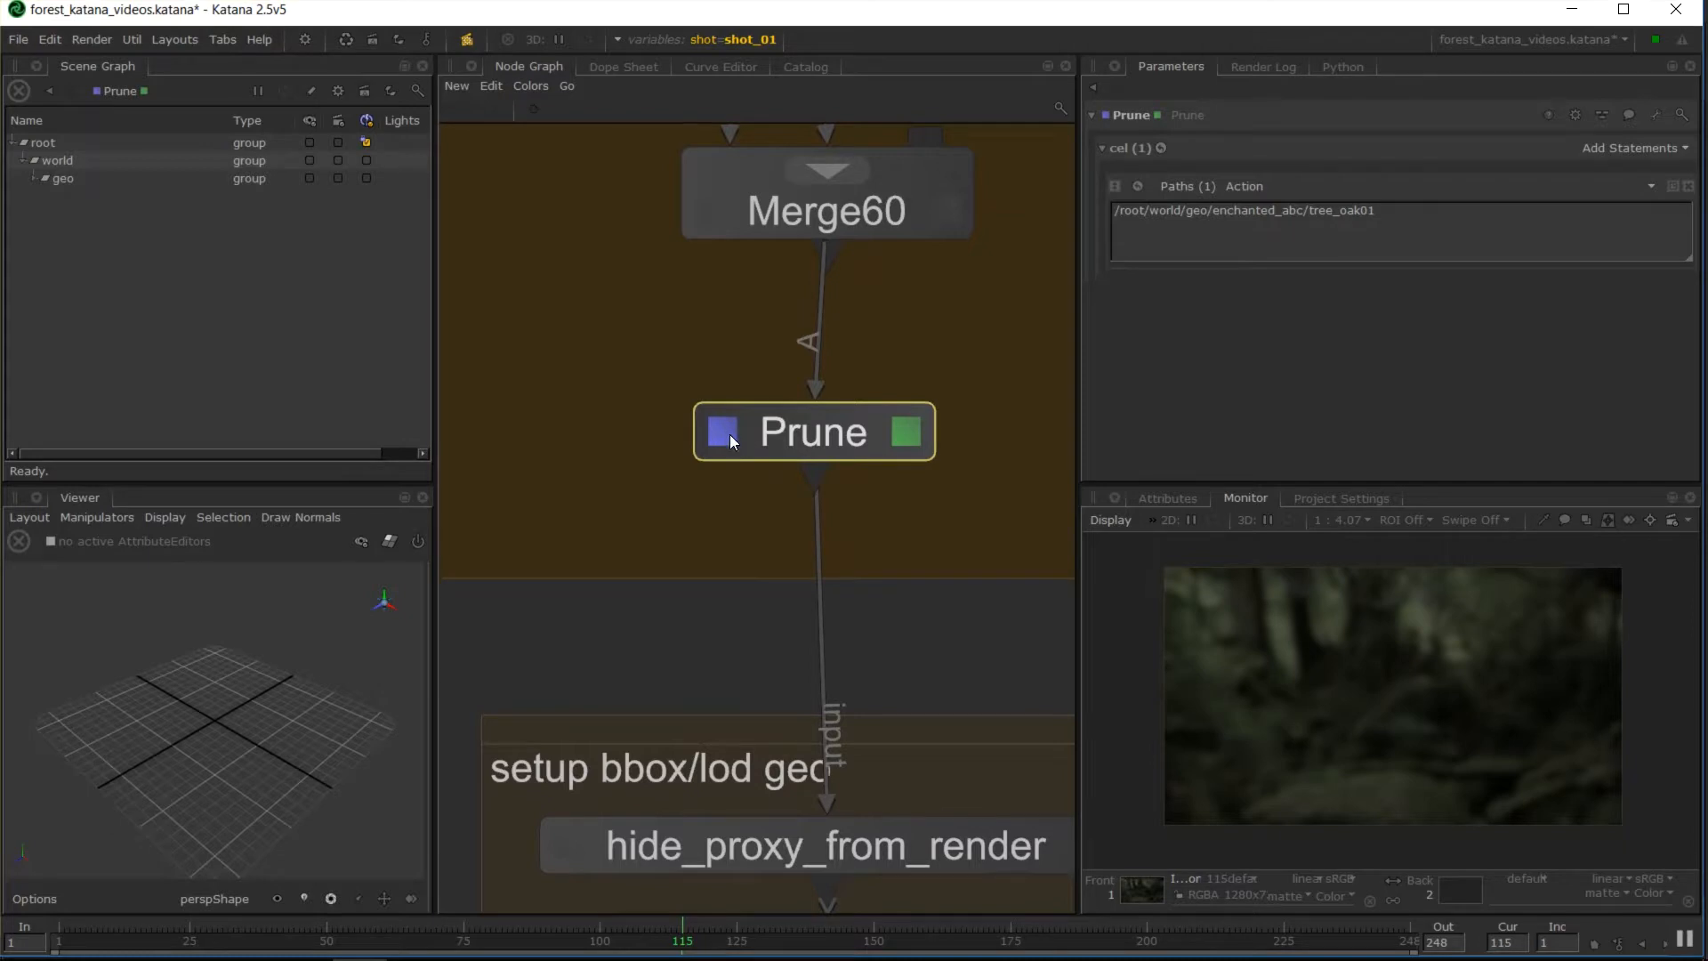
middle_drag(729, 434, 693, 517)
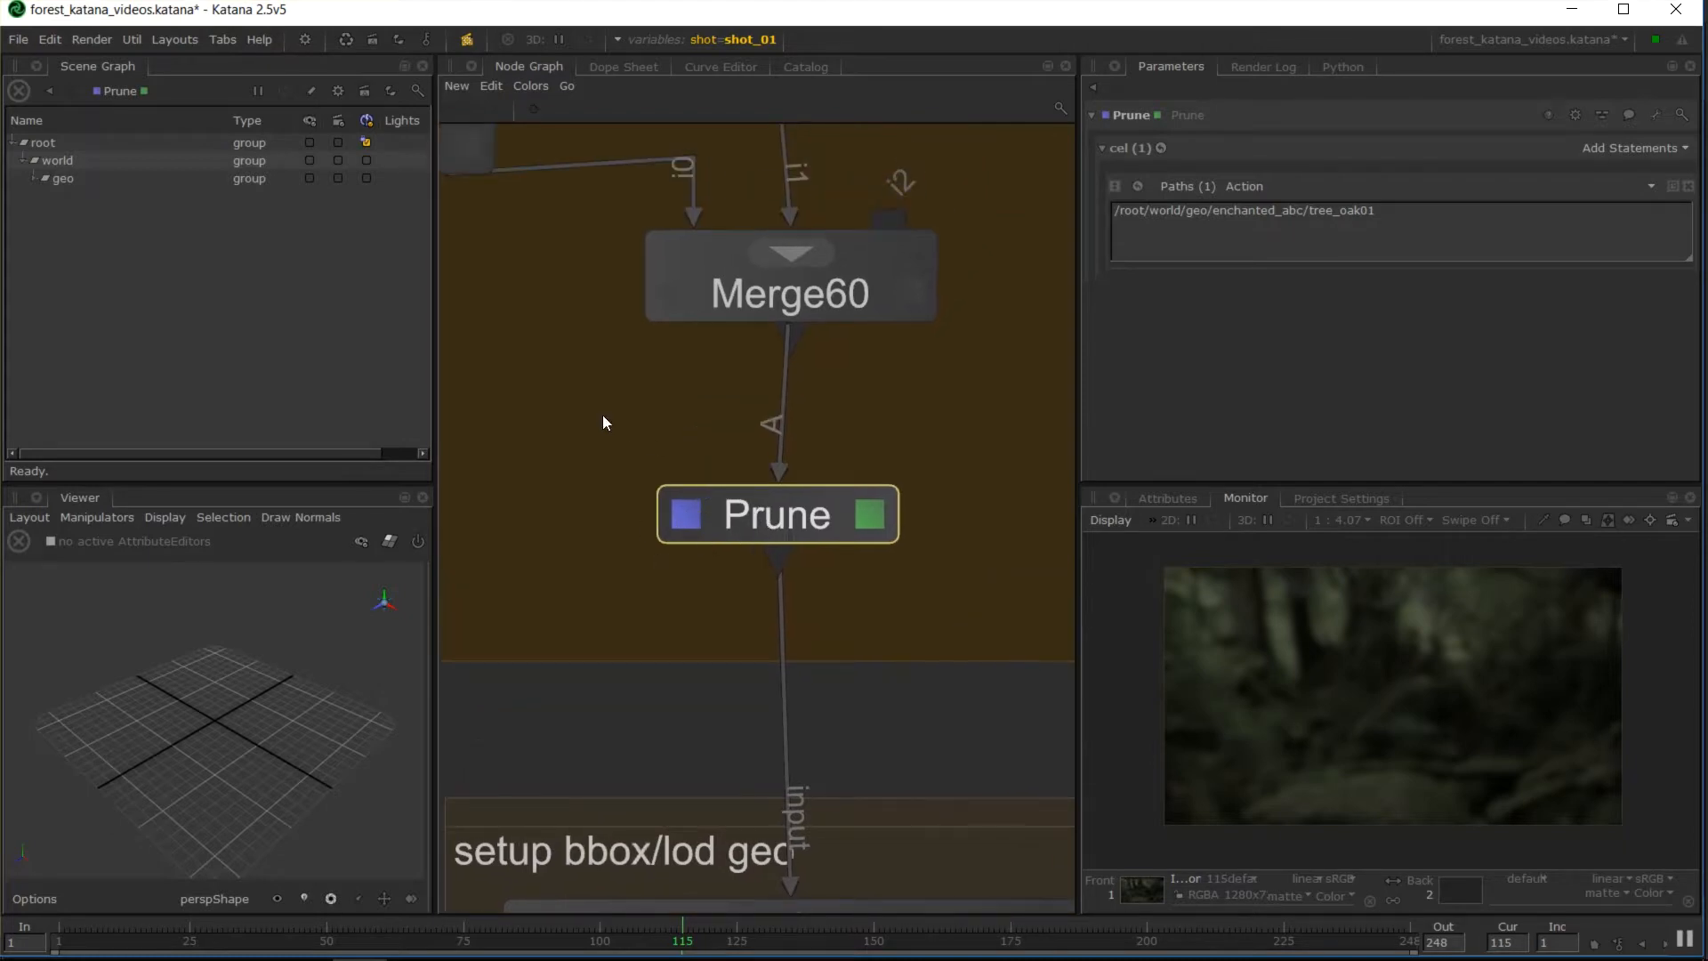
click(29, 180)
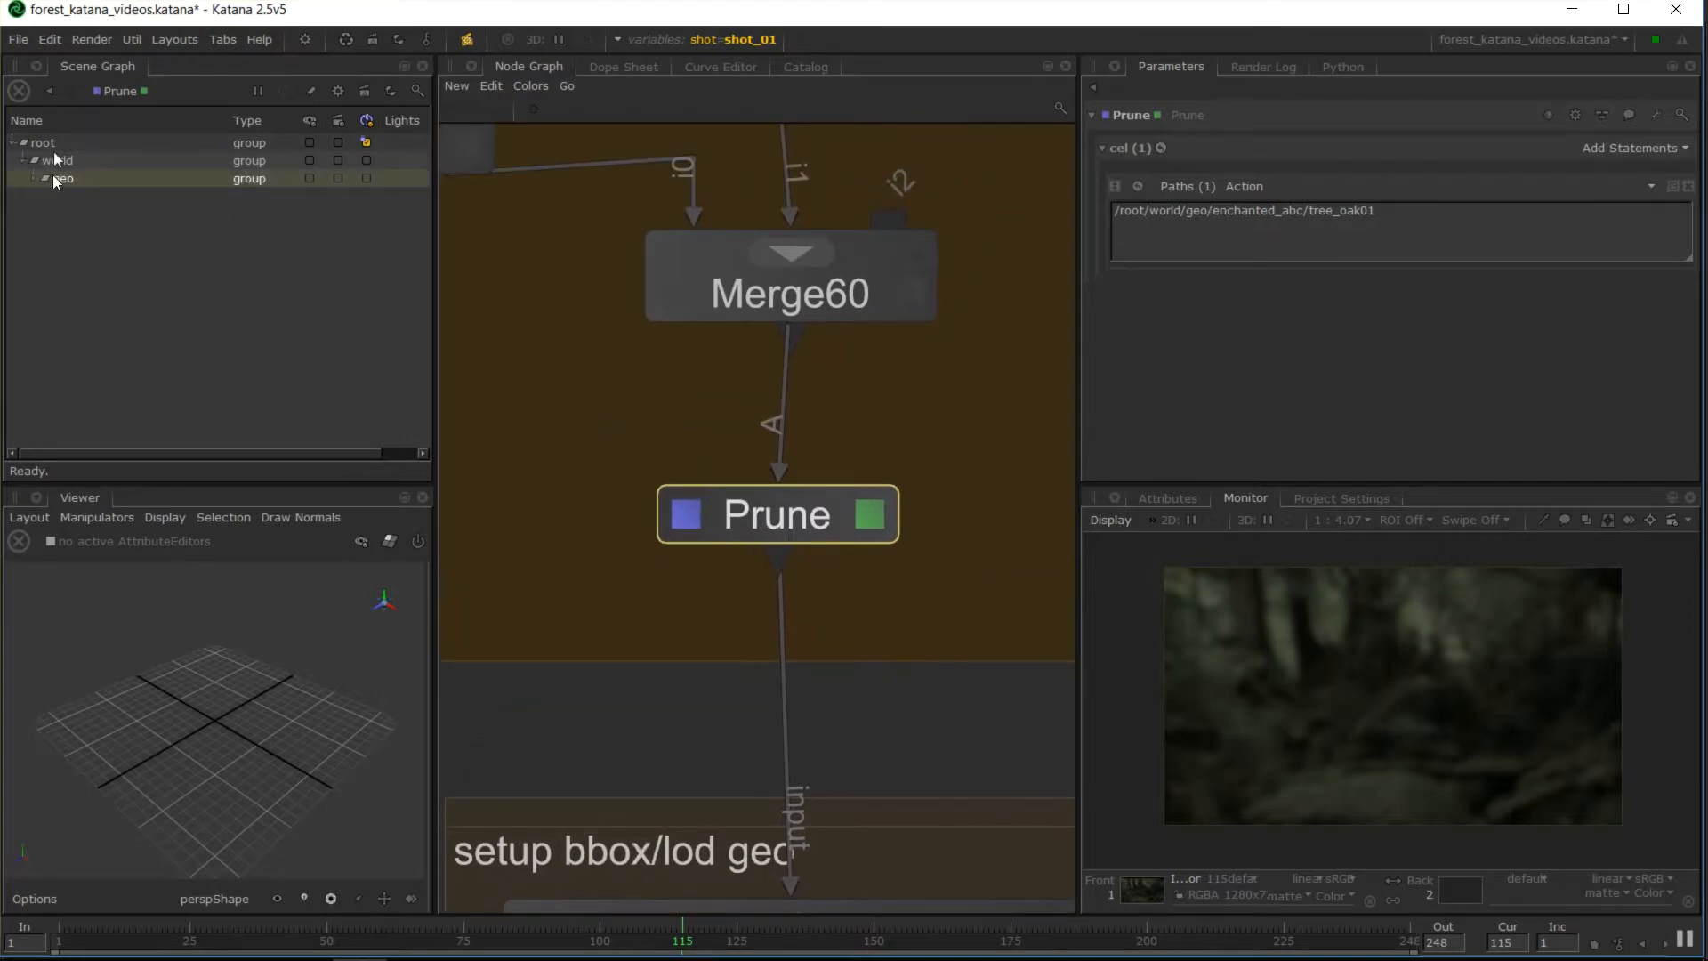
click(29, 179)
click(42, 213)
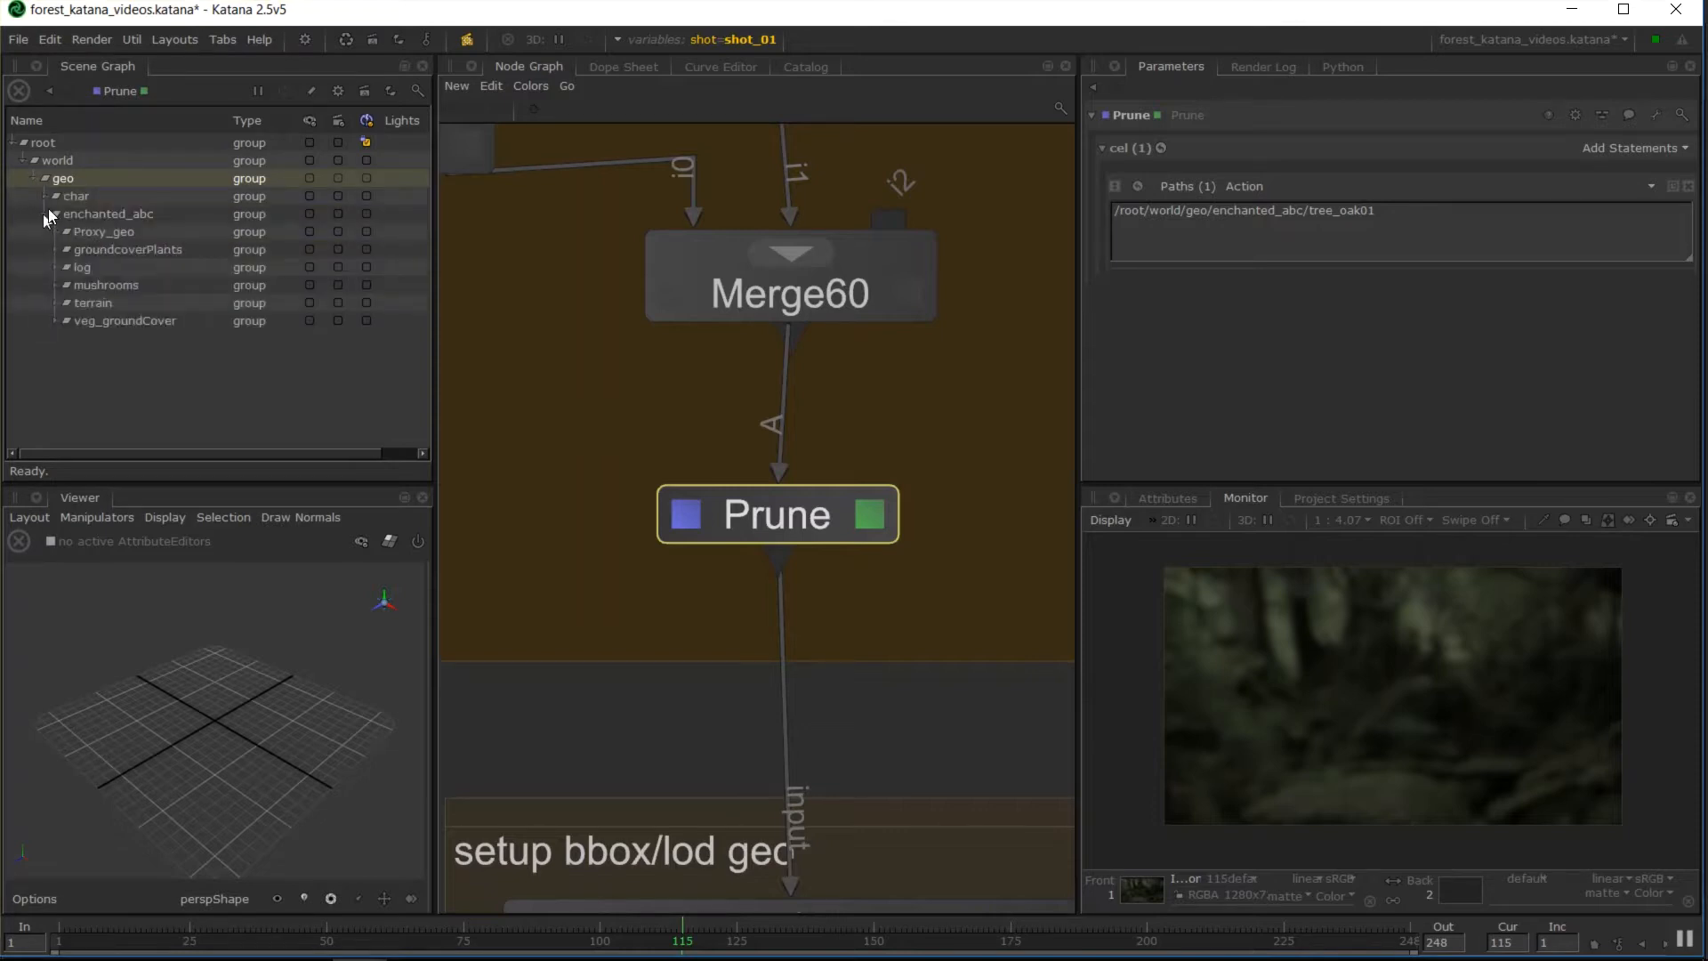
View the scene graph from the character_in node and expand char and grub down to the grubShape mesh
middle_drag(798, 446, 805, 511)
scroll(836, 509, down, 3)
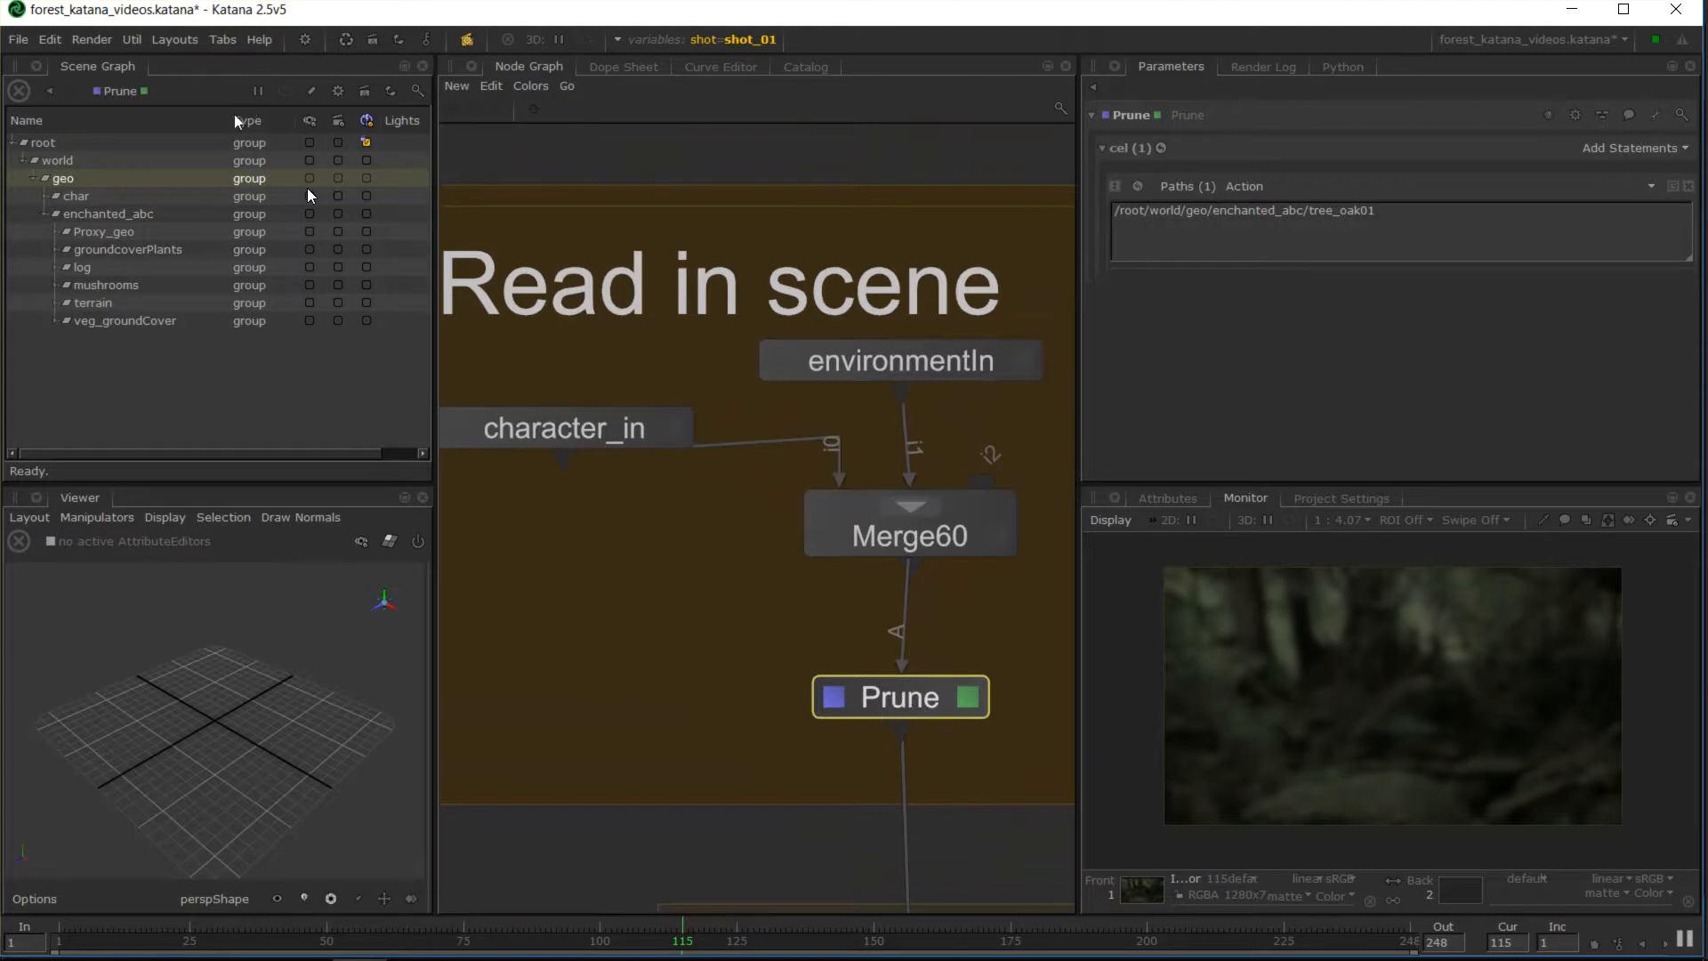
click(598, 433)
key(v)
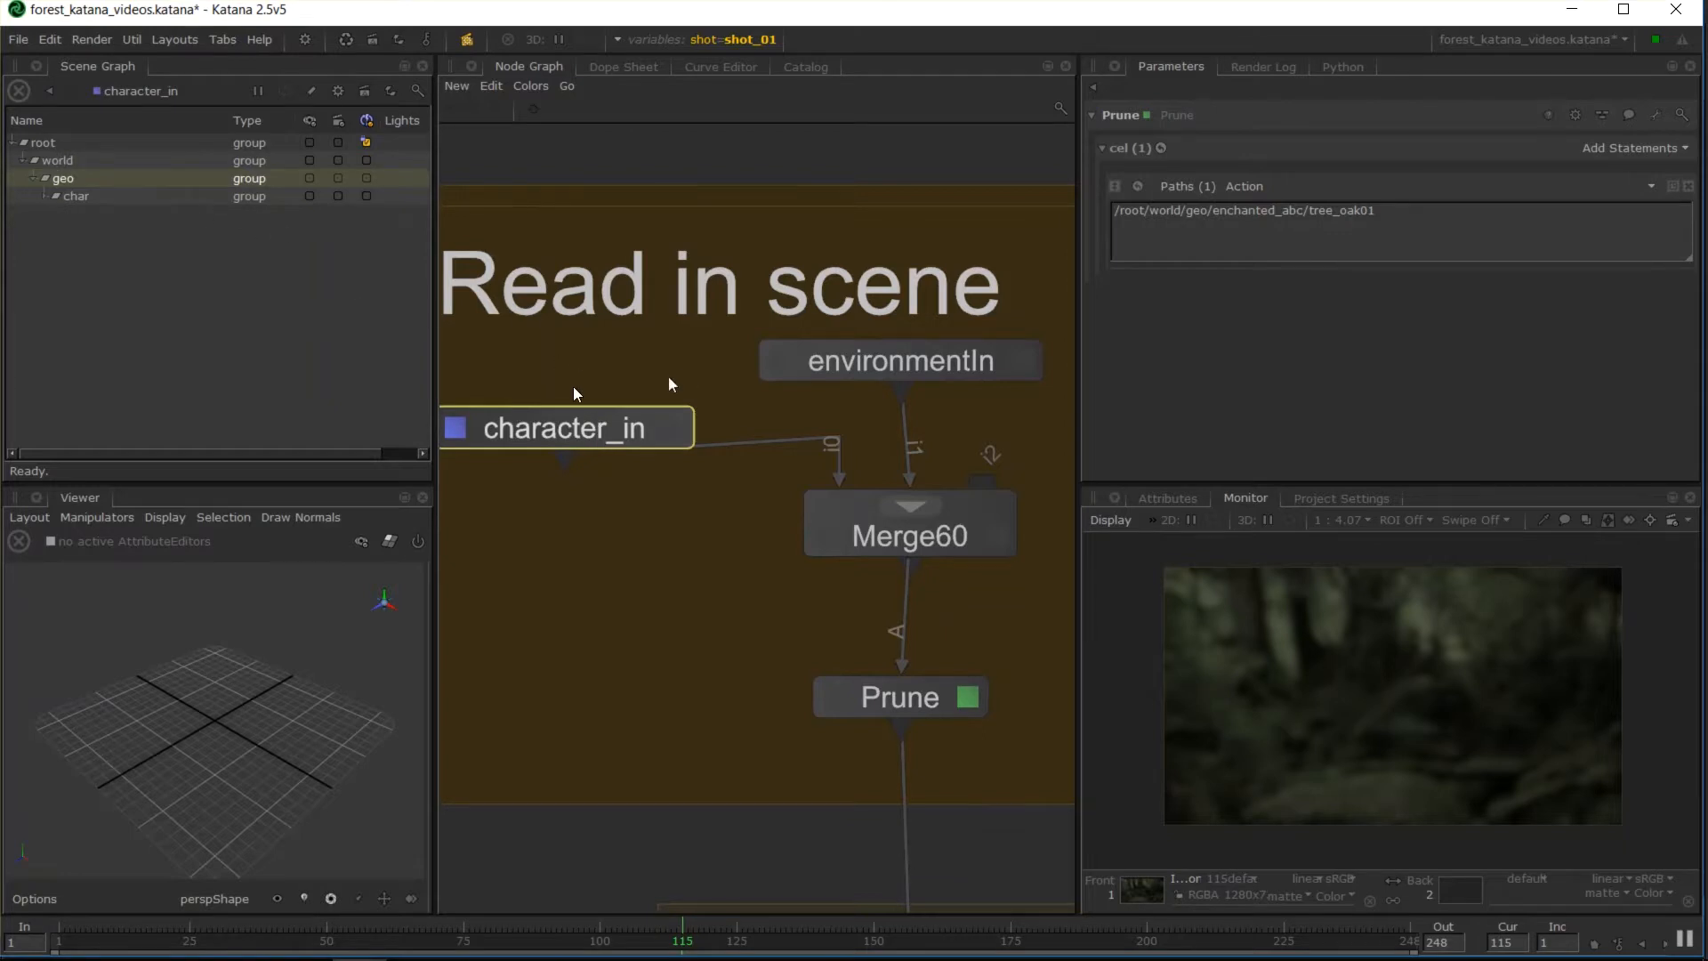
middle_drag(577, 393, 681, 394)
click(45, 196)
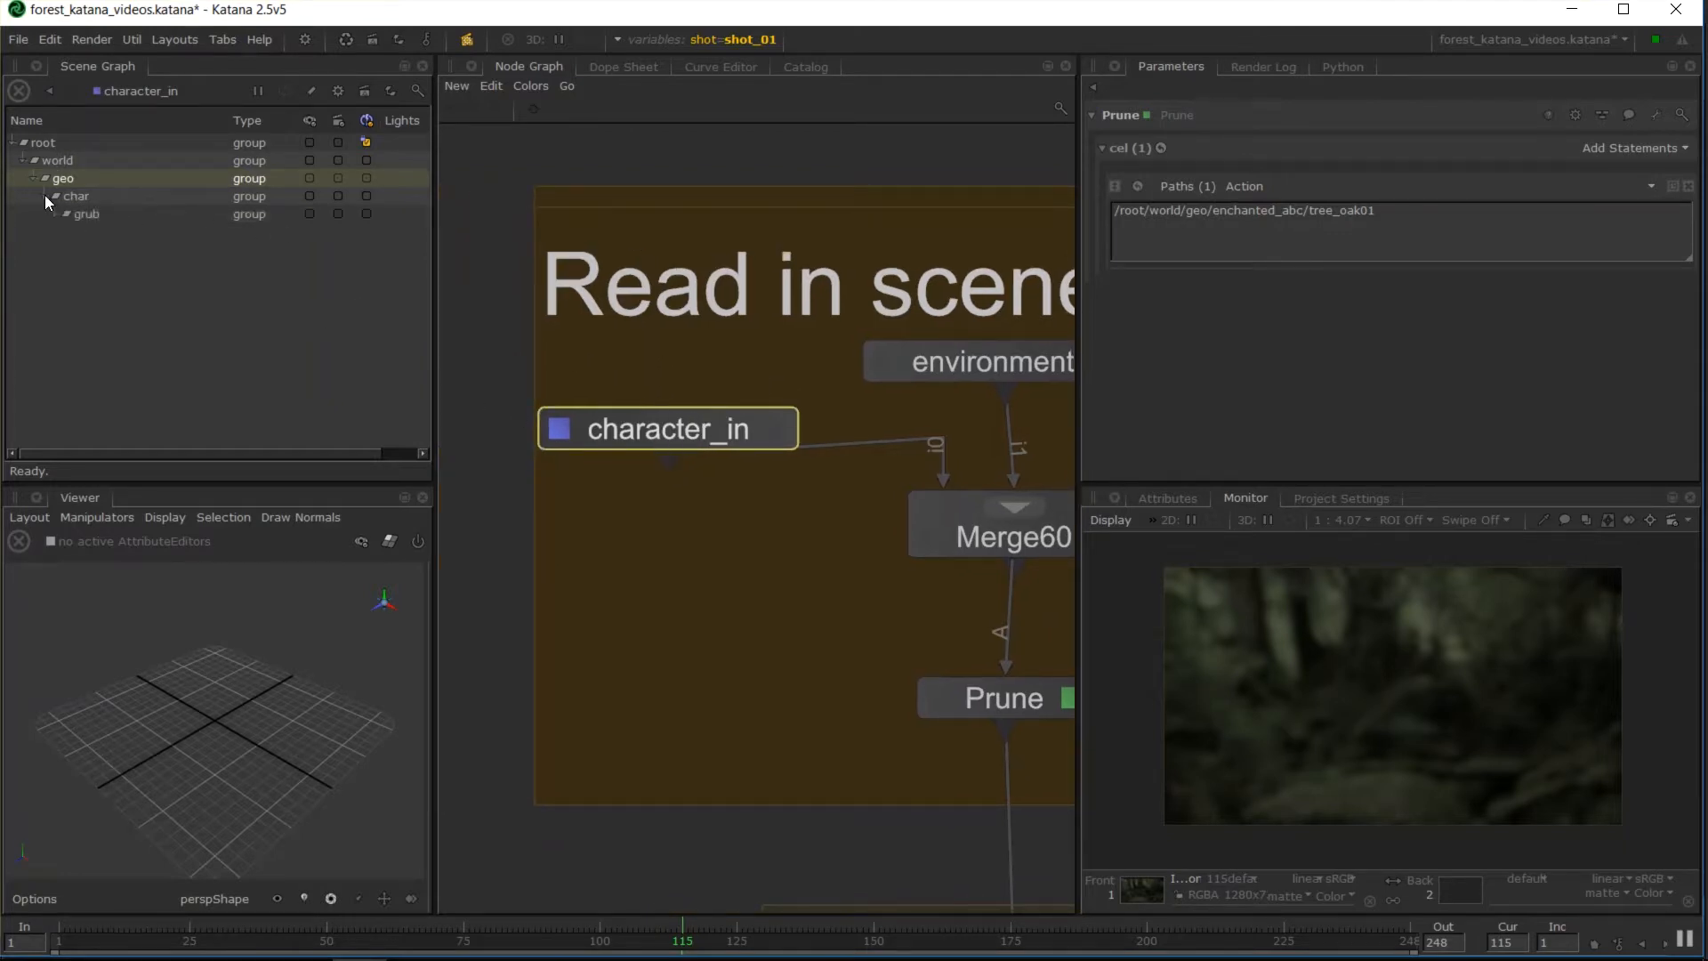
click(53, 215)
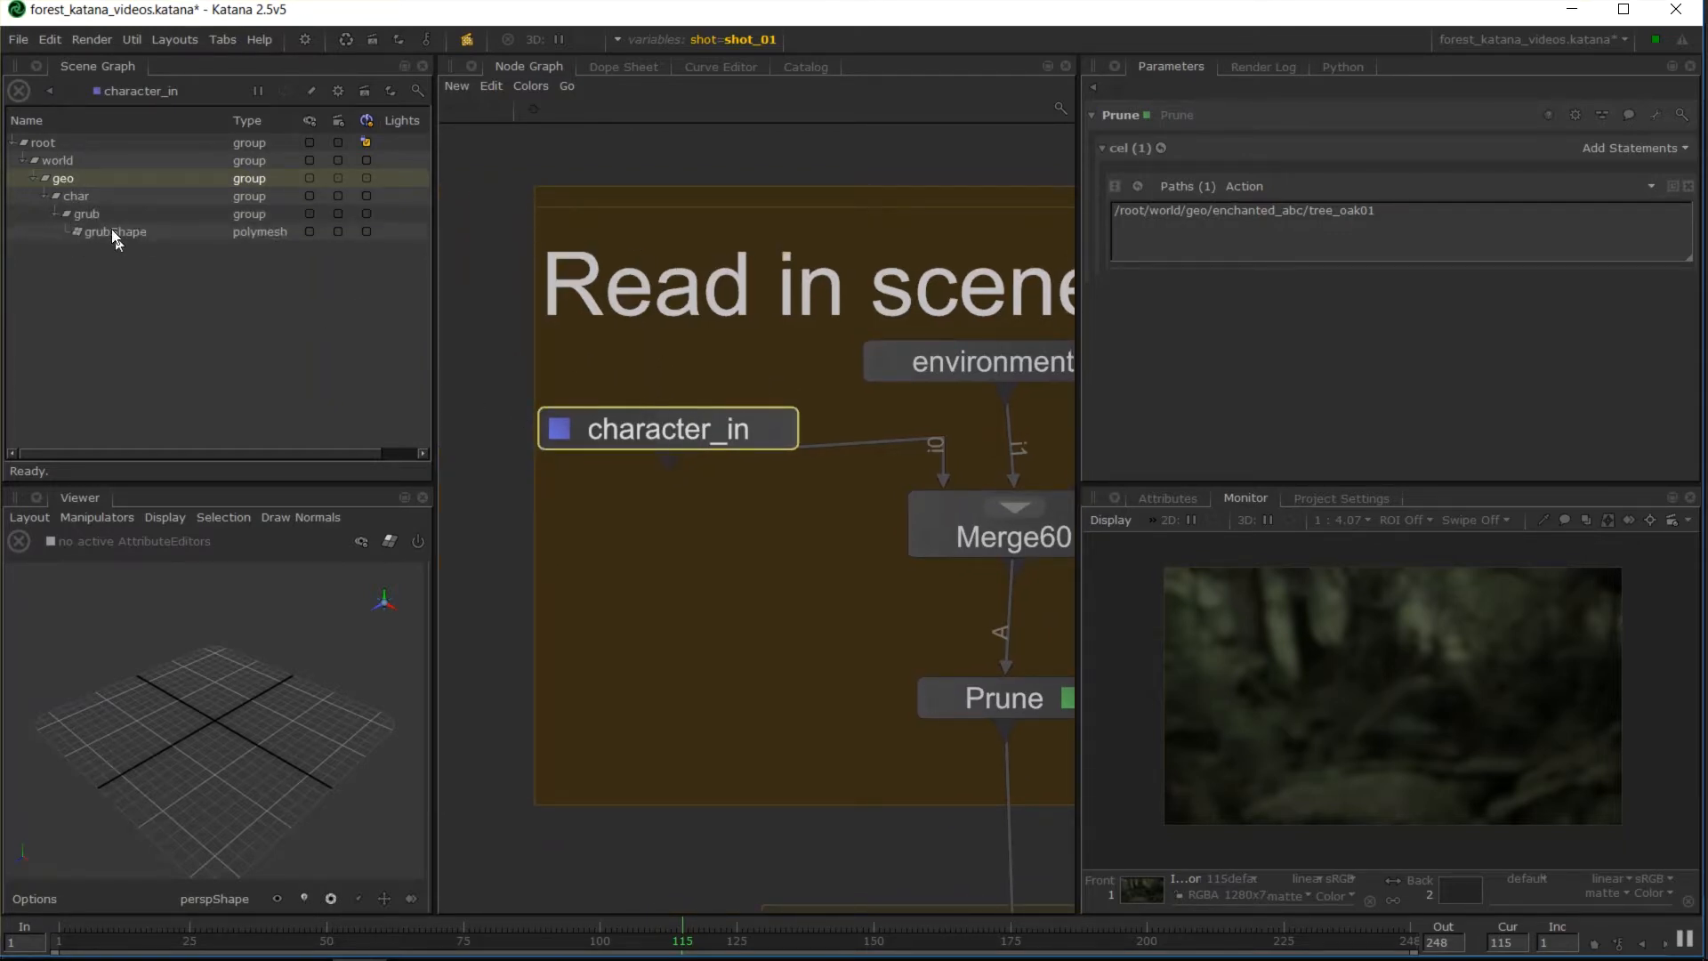
Inspect the grub character in the 3D viewer, collapsing and re-expanding the grub group to load its mesh
click(119, 233)
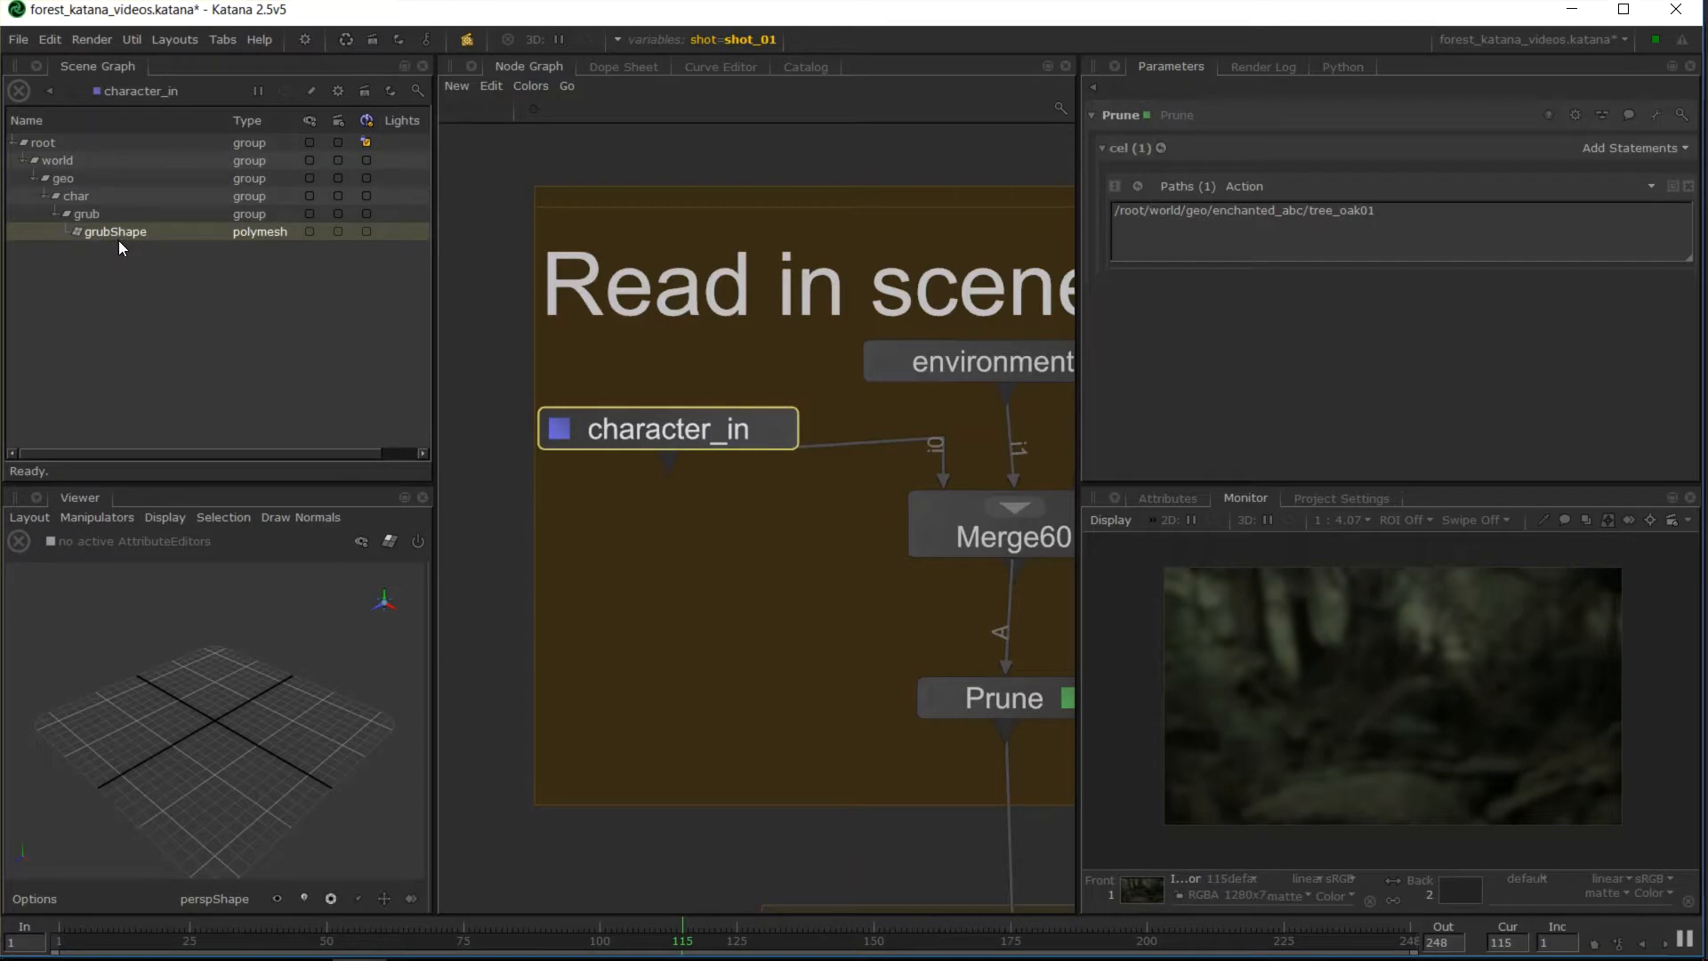
click(87, 197)
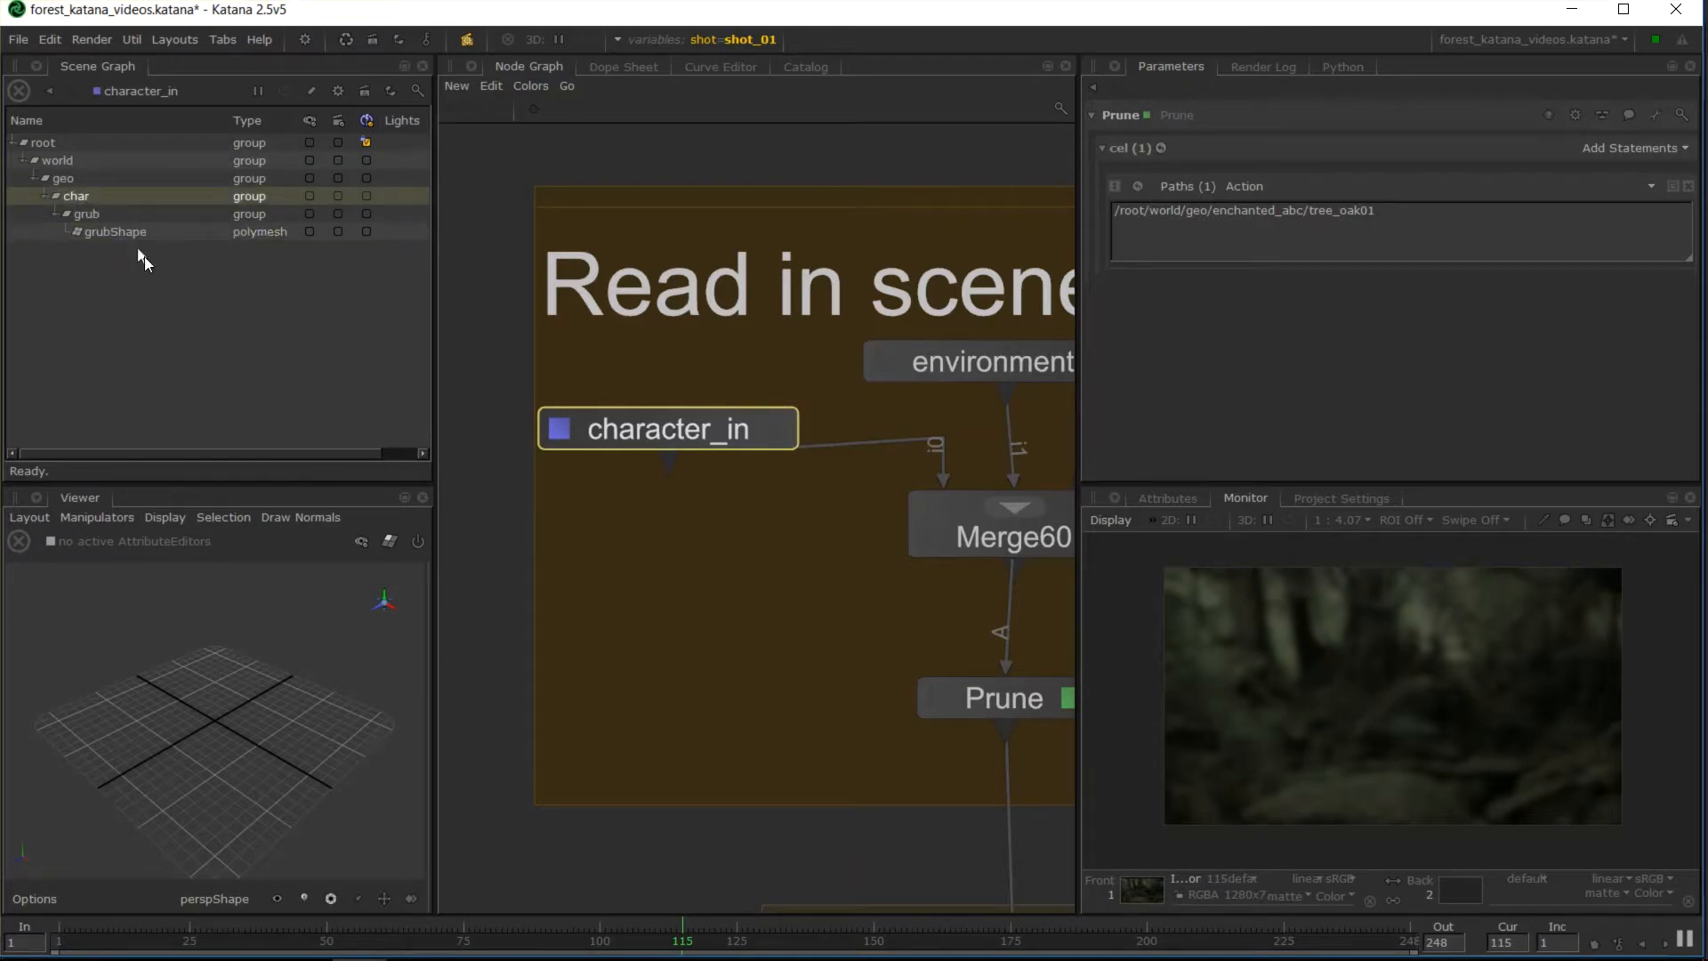
click(112, 231)
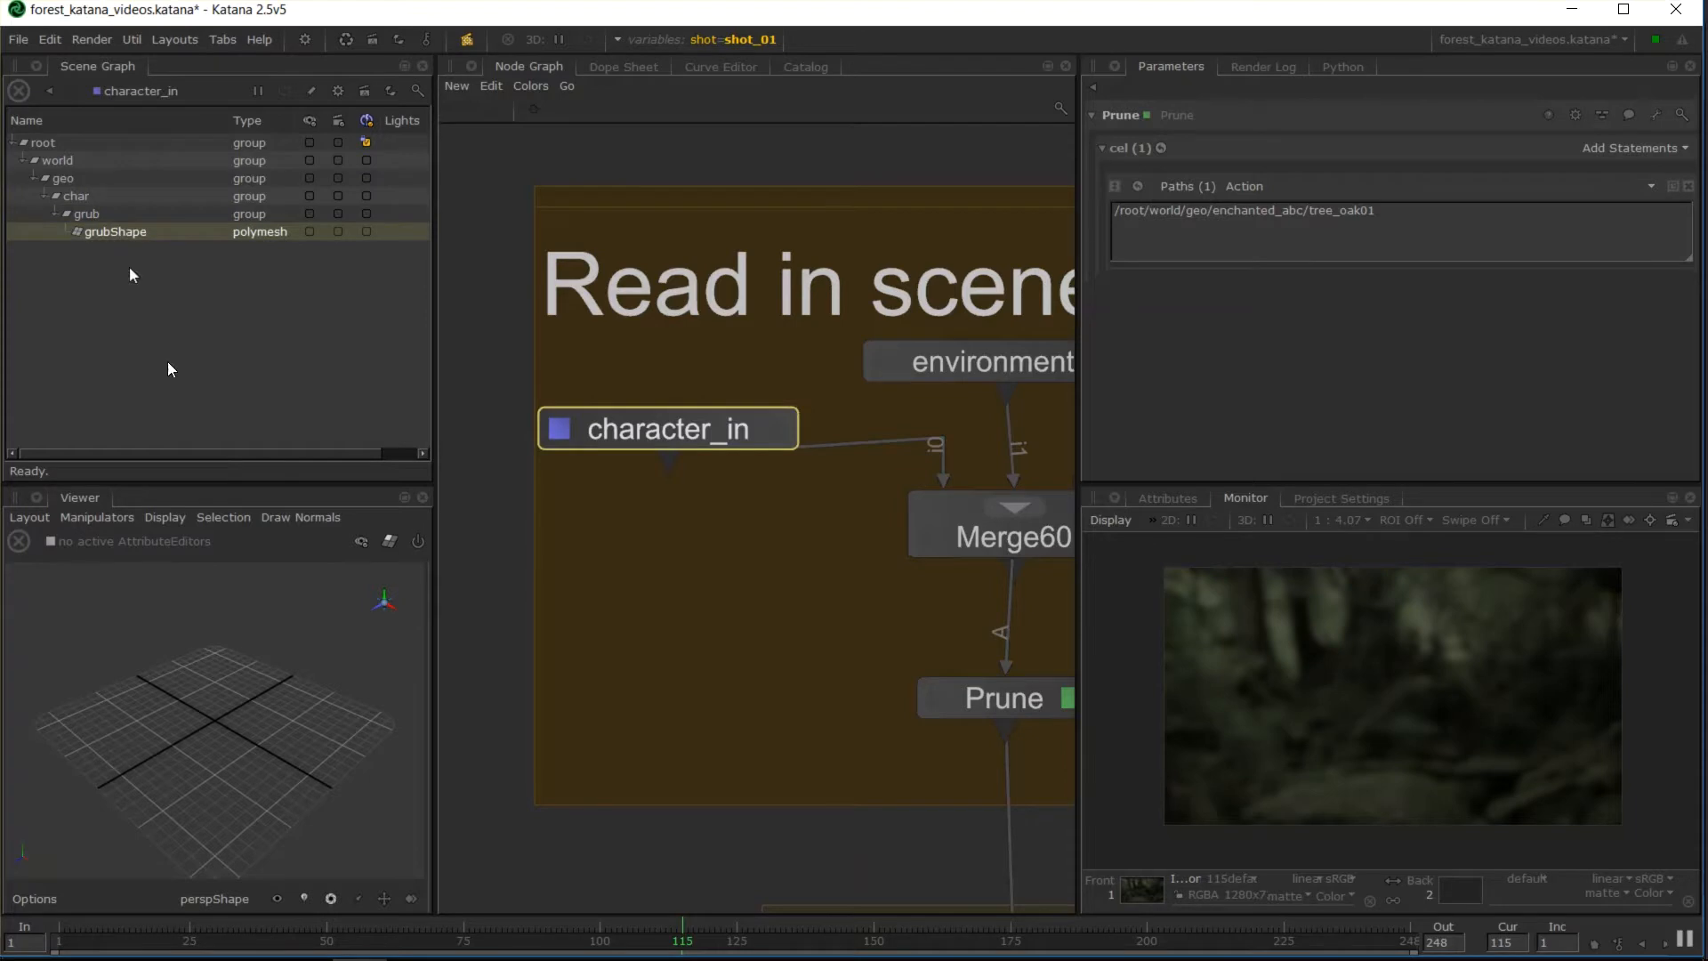
alt+drag(222, 603, 178, 640)
click(59, 215)
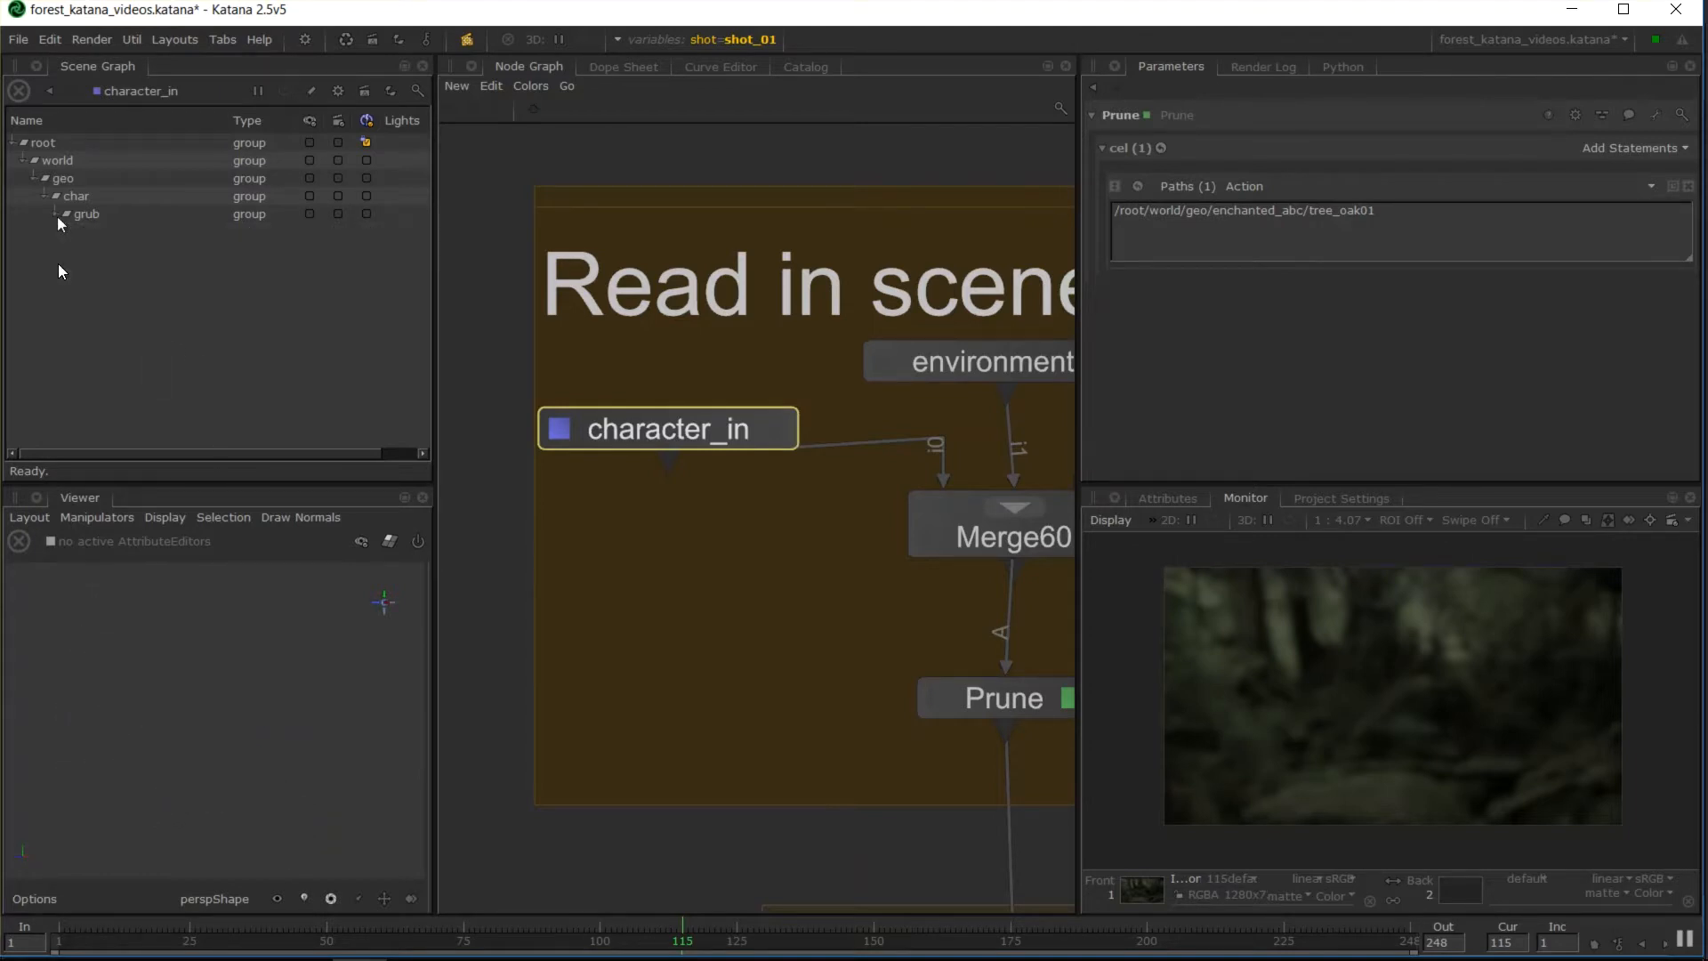
click(57, 214)
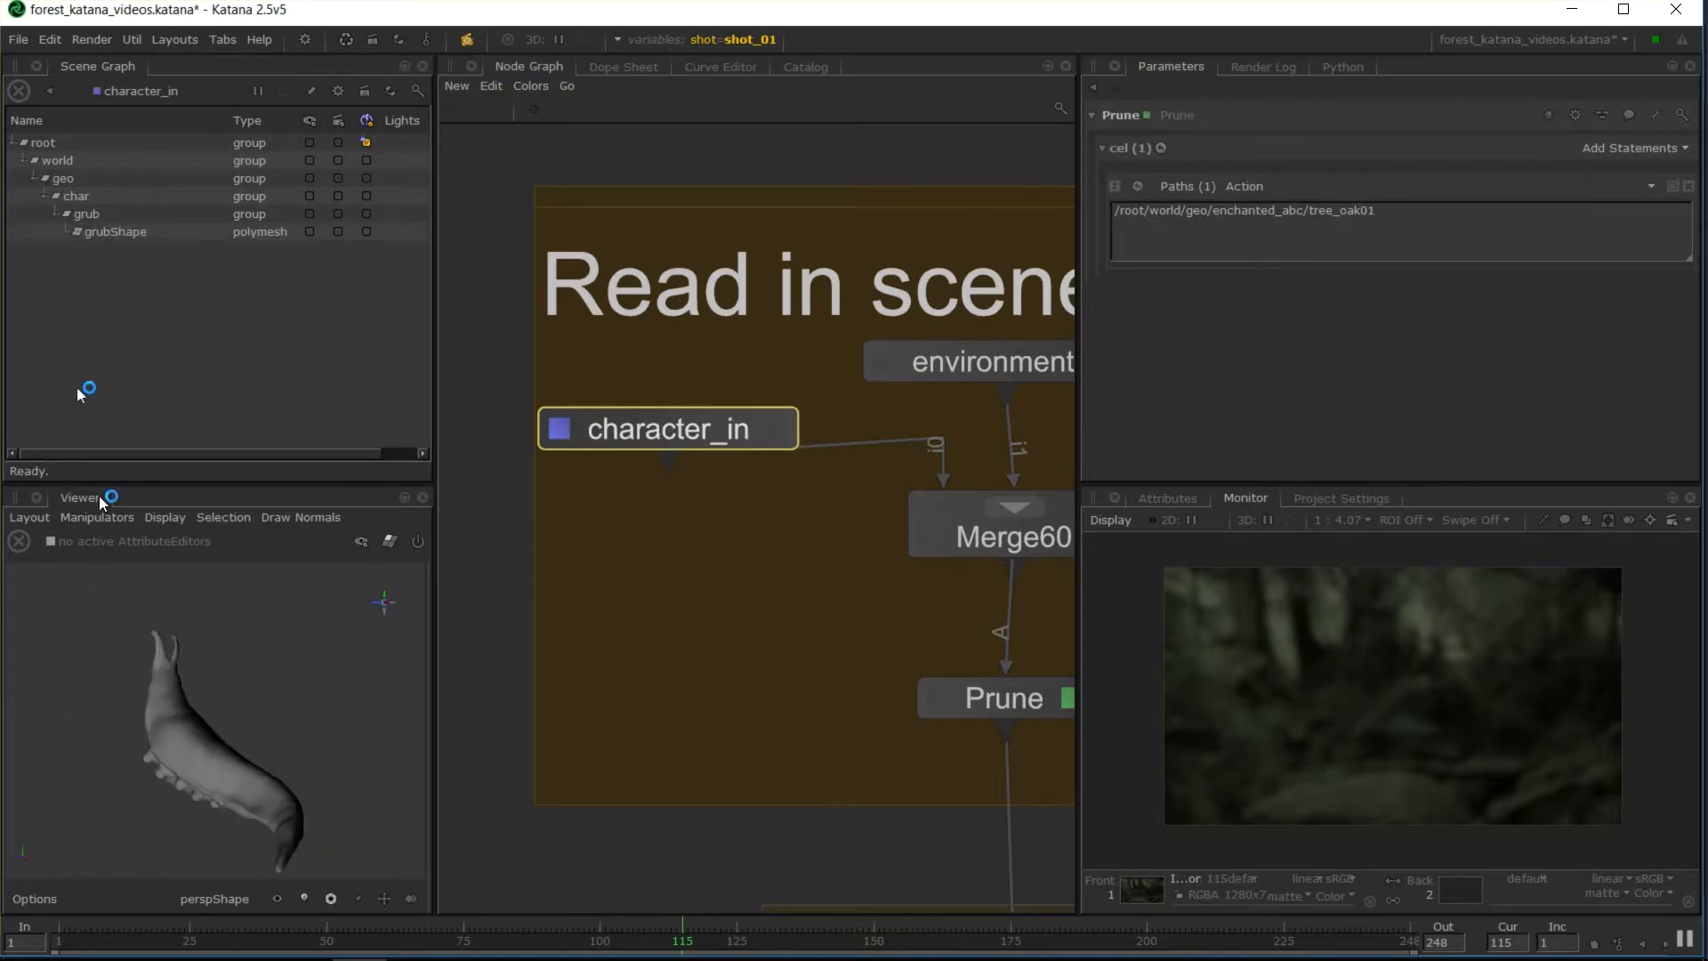
alt+drag(236, 760, 224, 740)
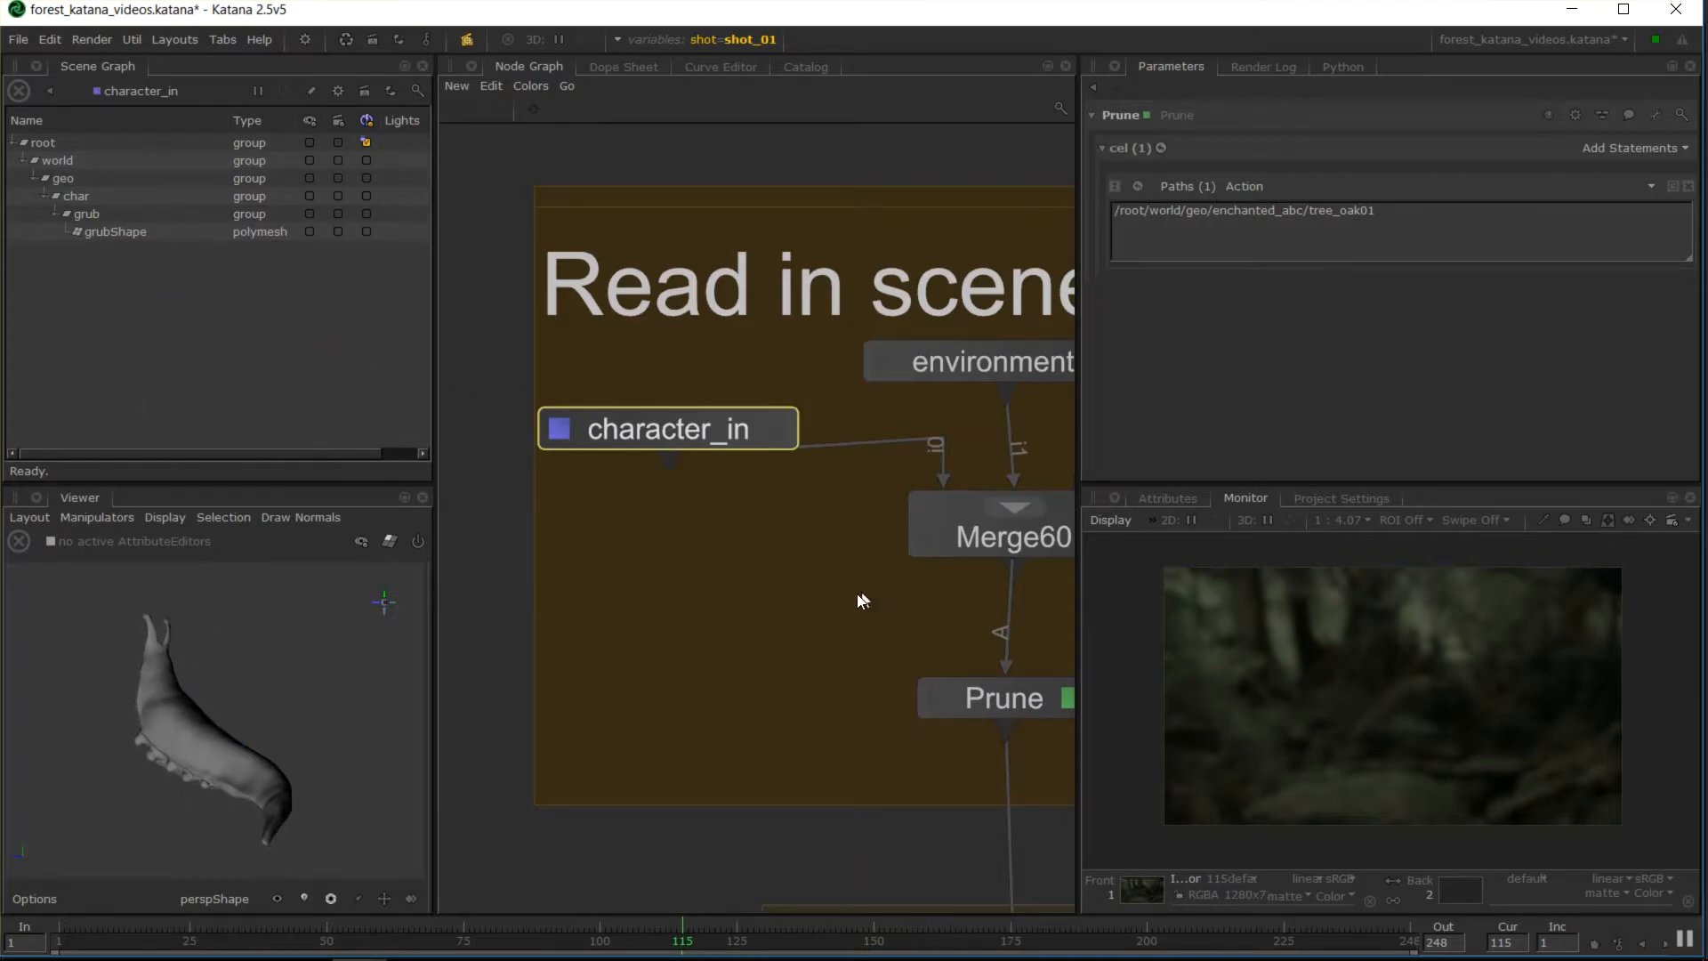
View the scene graph from the Render node at the end of the render section
scroll(940, 598, down, 5)
middle_drag(948, 608, 669, 385)
scroll(988, 664, down, 6)
middle_drag(968, 698, 699, 178)
scroll(813, 560, up, 6)
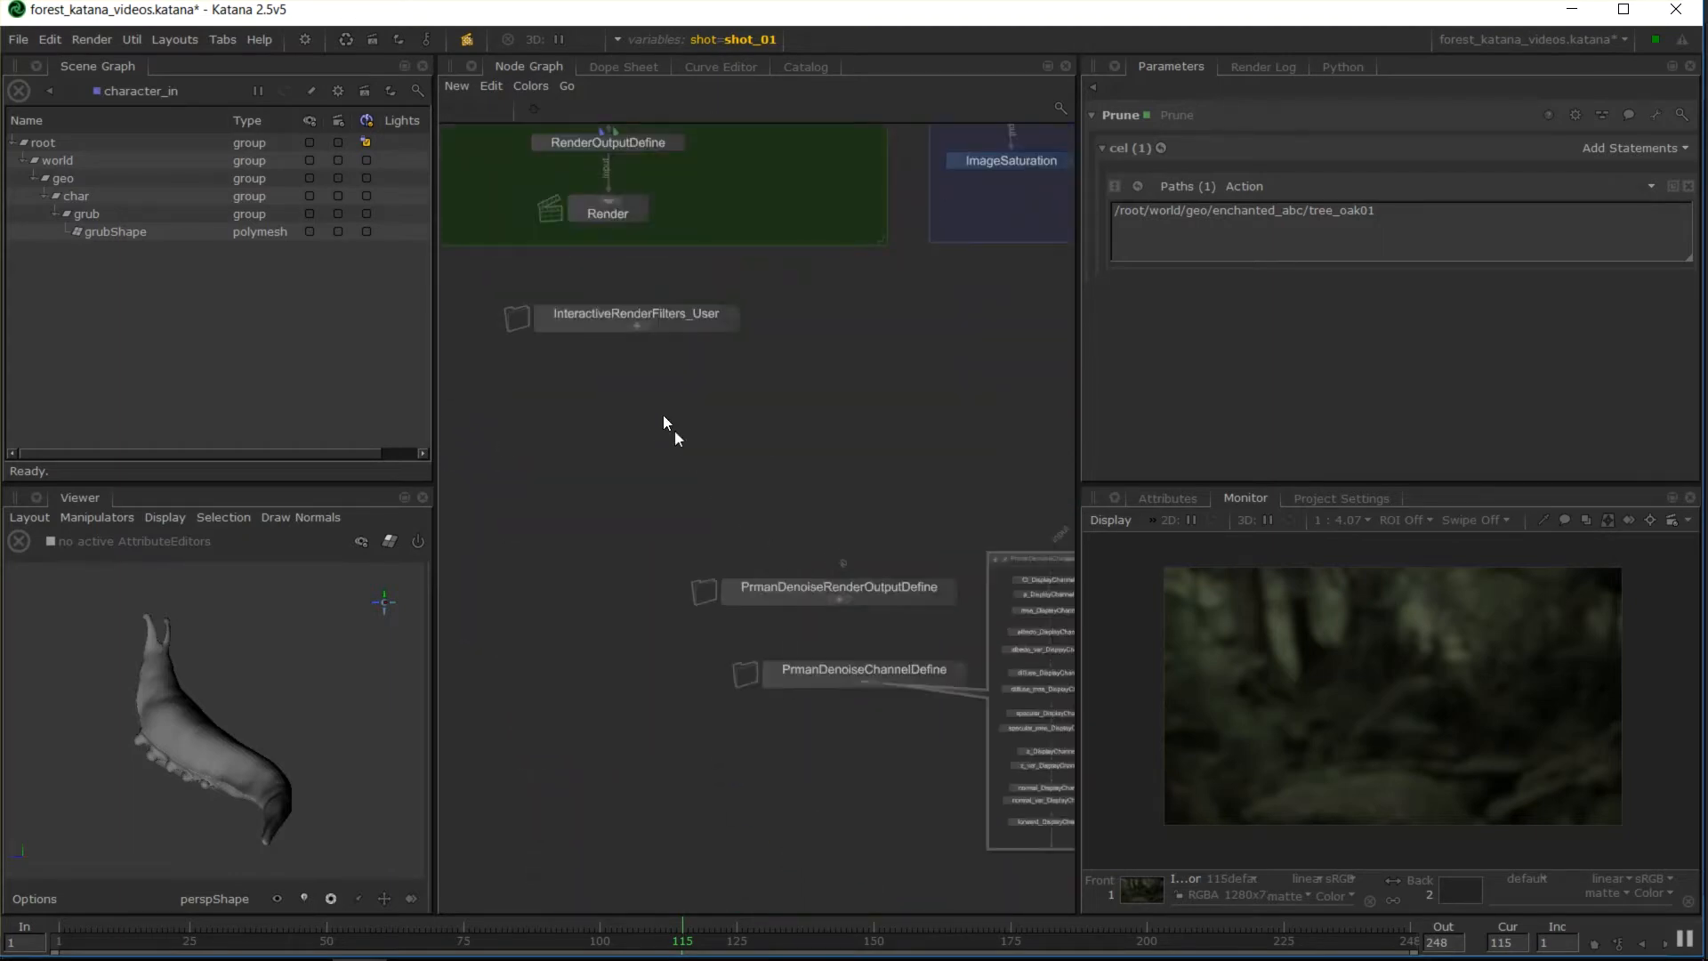
middle_drag(675, 429, 756, 428)
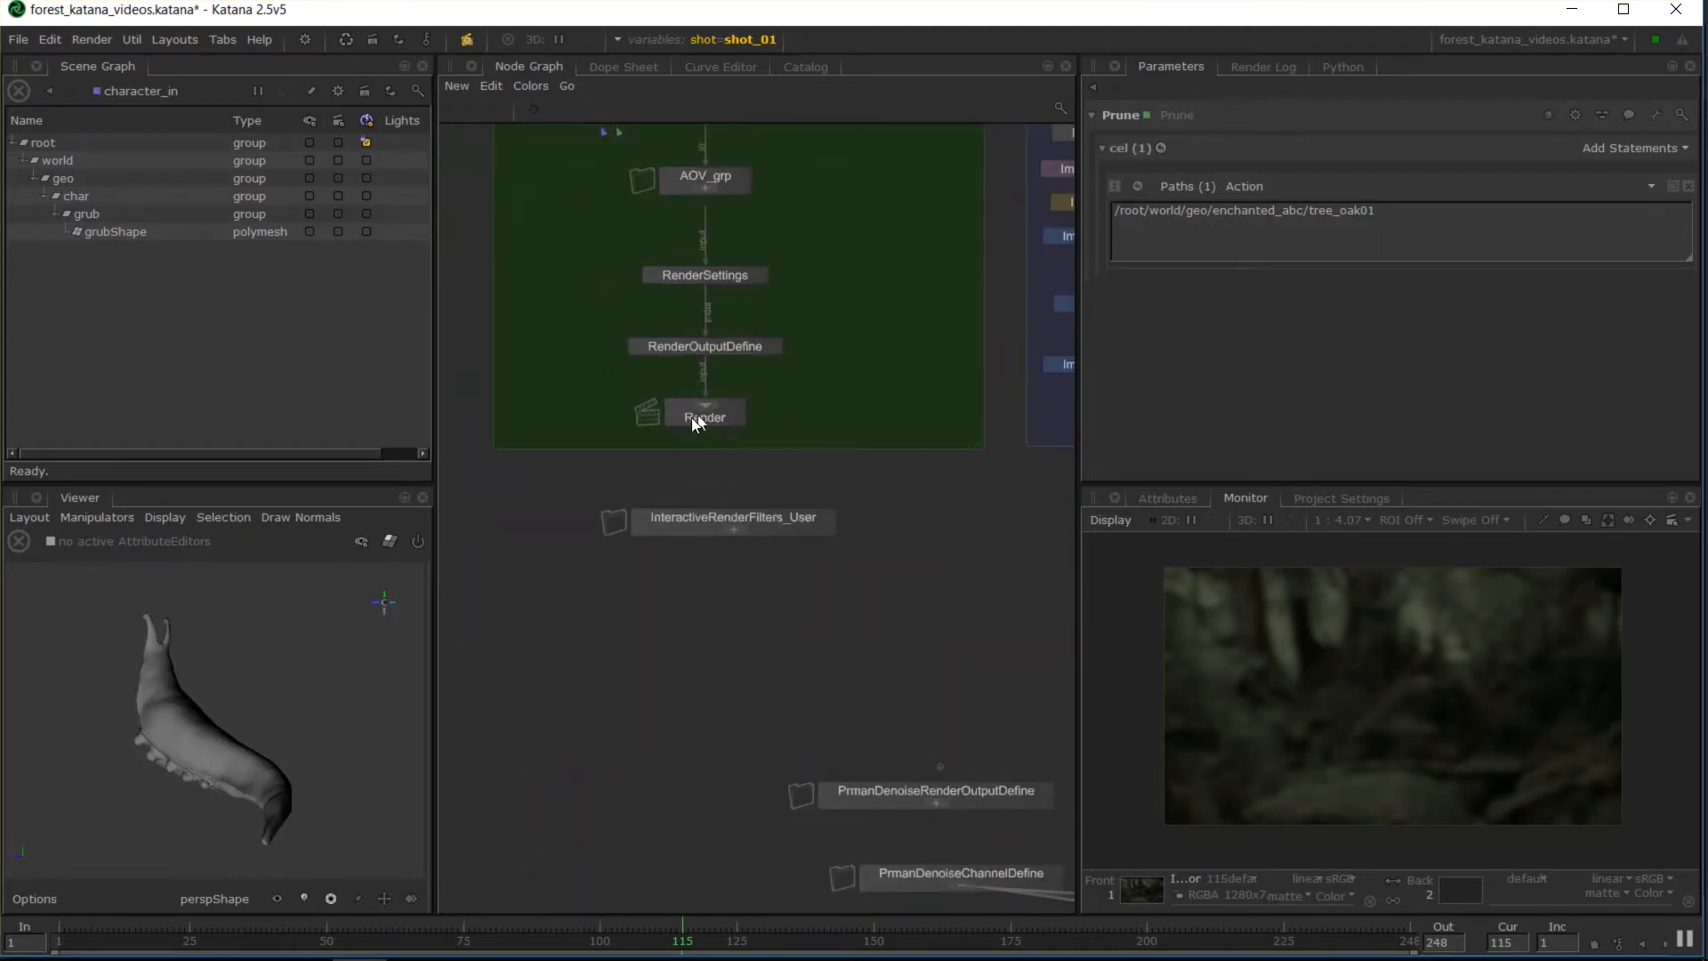
key(v)
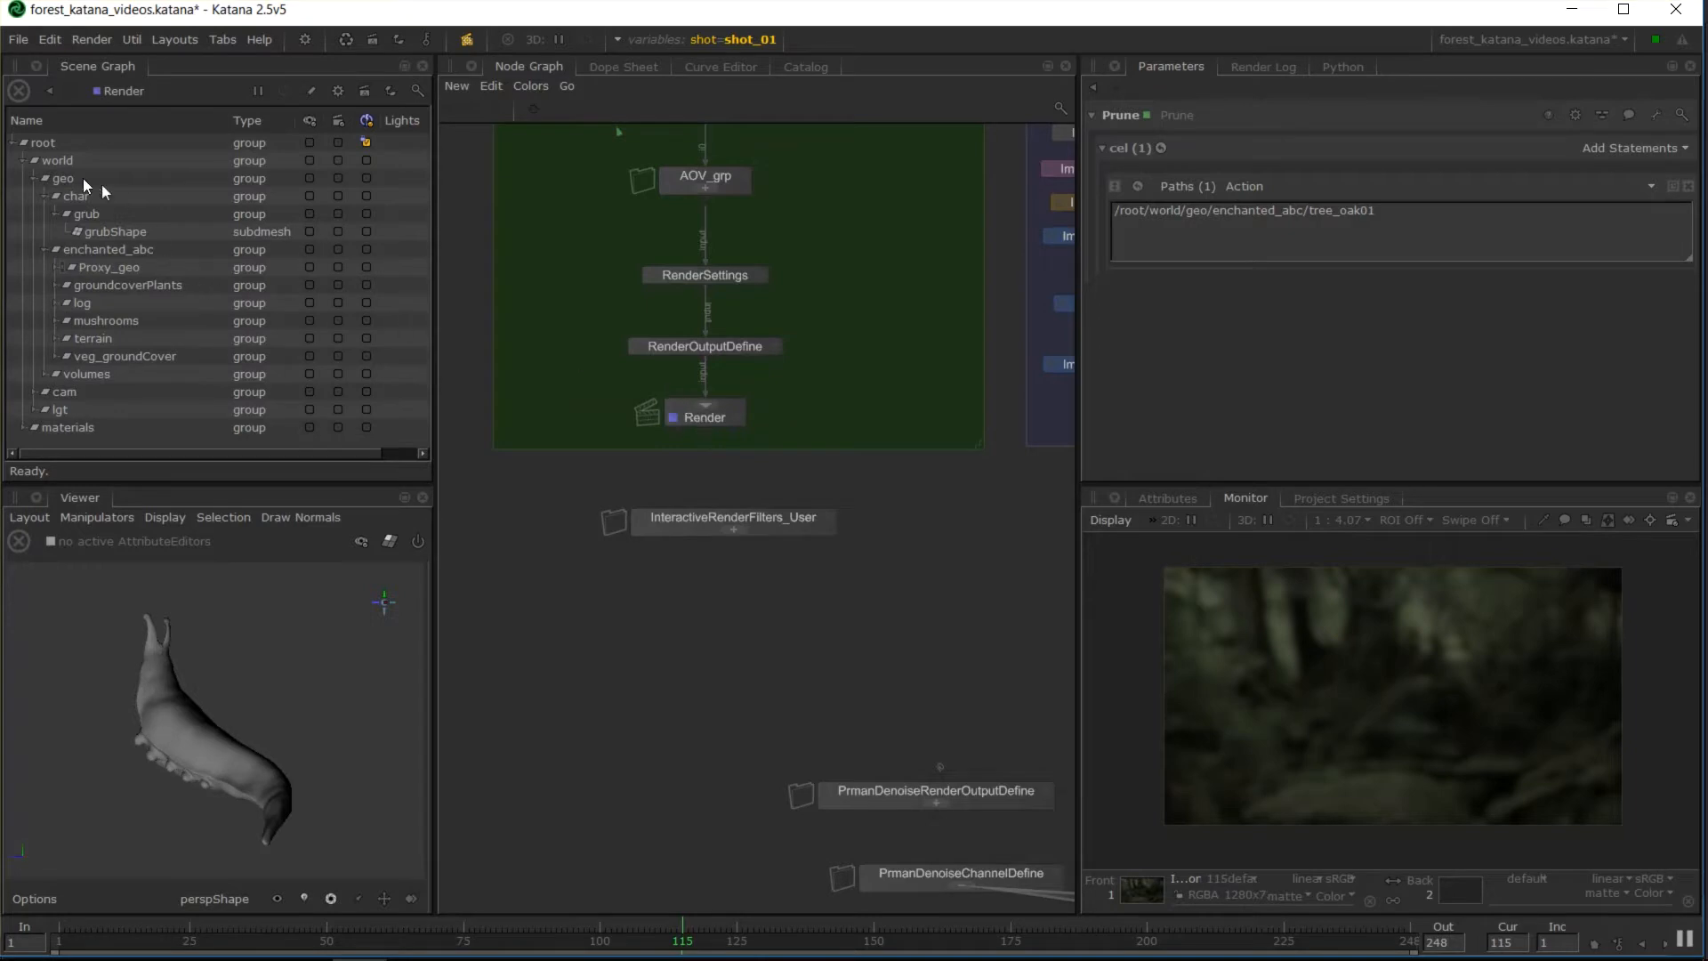
Expand the cam group in the scene graph and open the Render node's parameters
click(32, 393)
scroll(34, 423, down, 1)
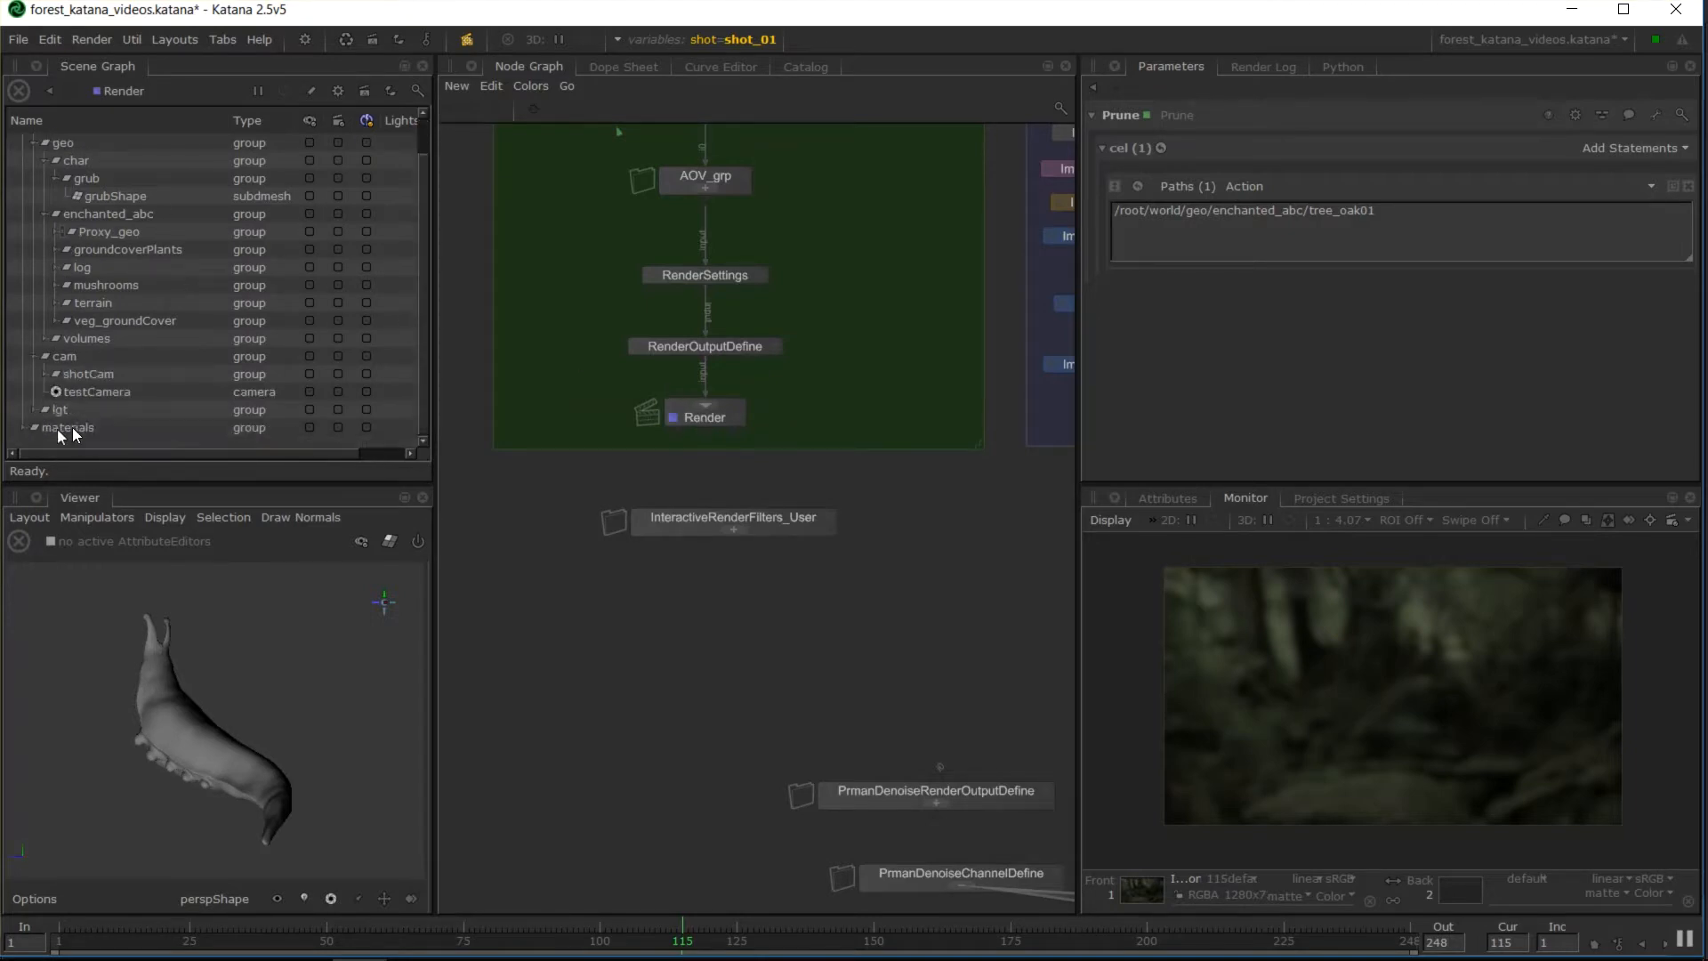
click(728, 415)
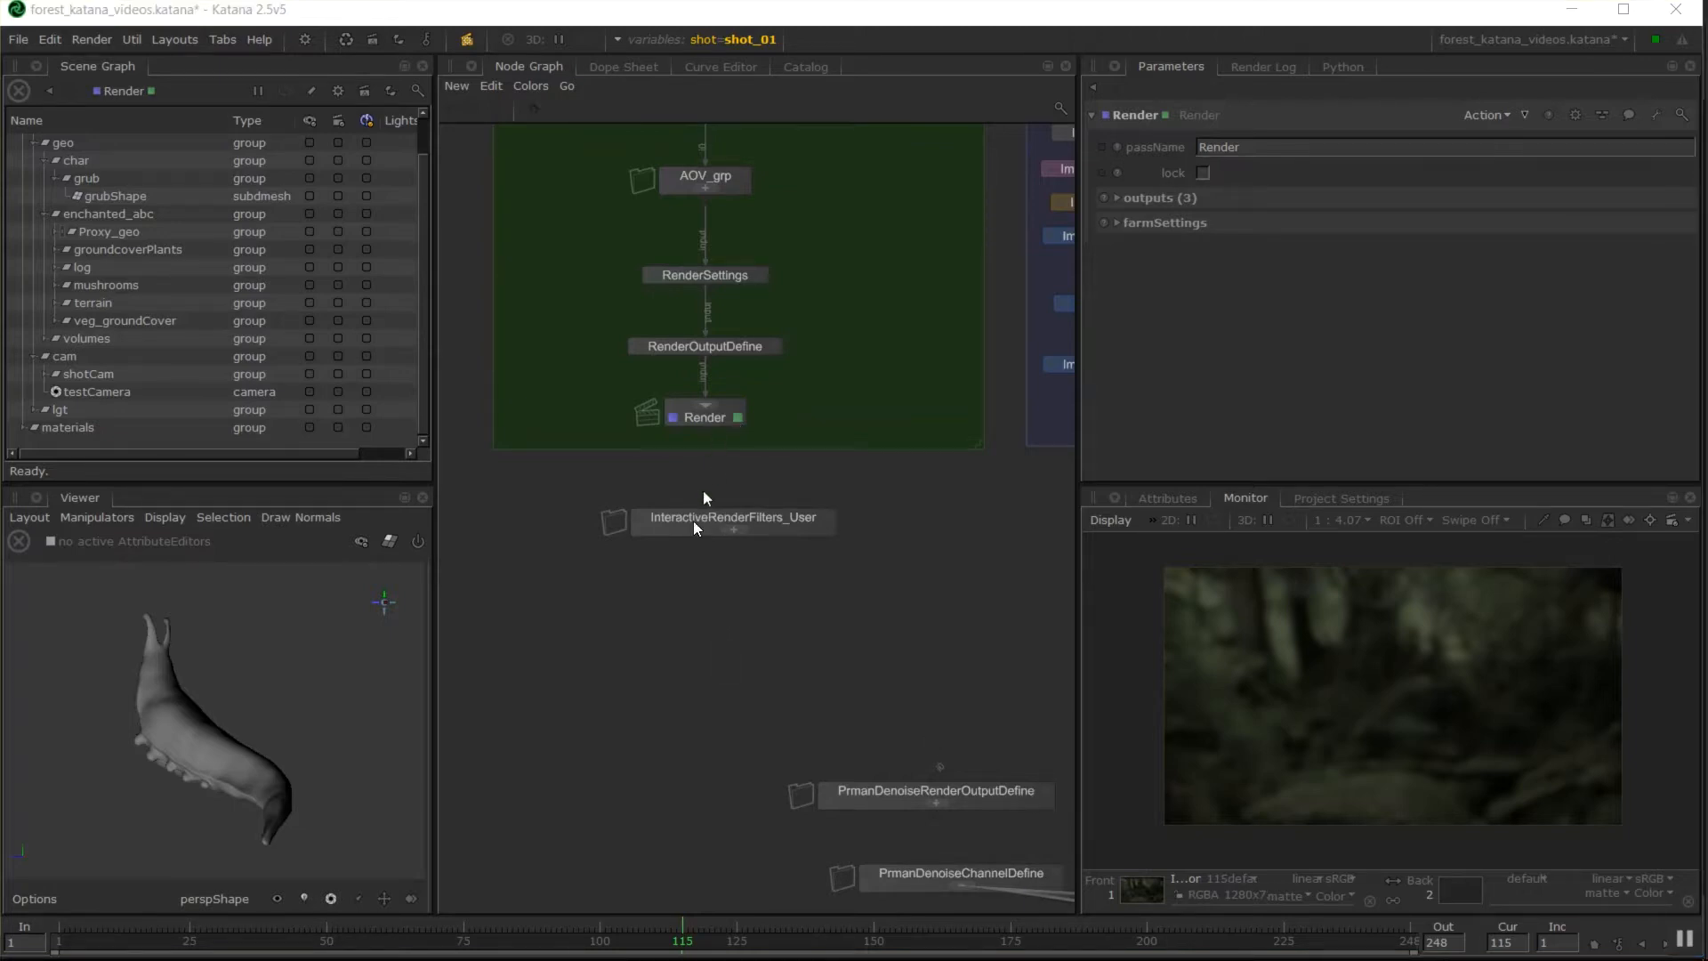
Follow the graph up to the Object Settings section and select the subdmesh_attributes node
middle_drag(858, 393, 879, 607)
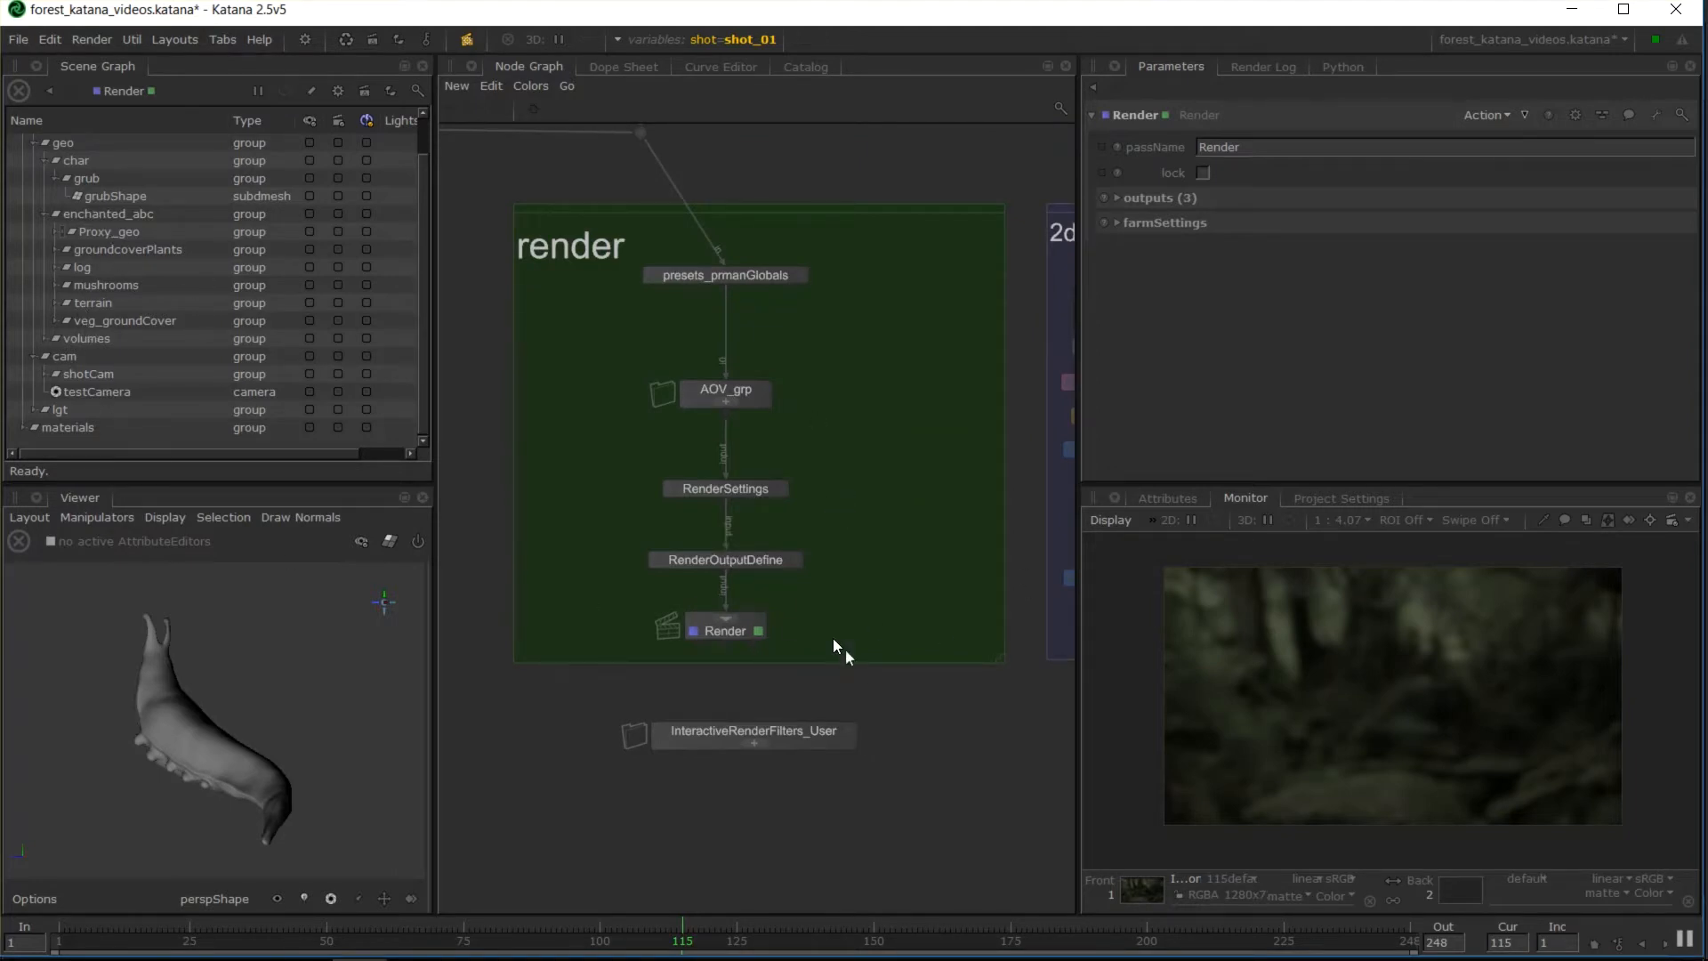
middle_drag(843, 434, 868, 731)
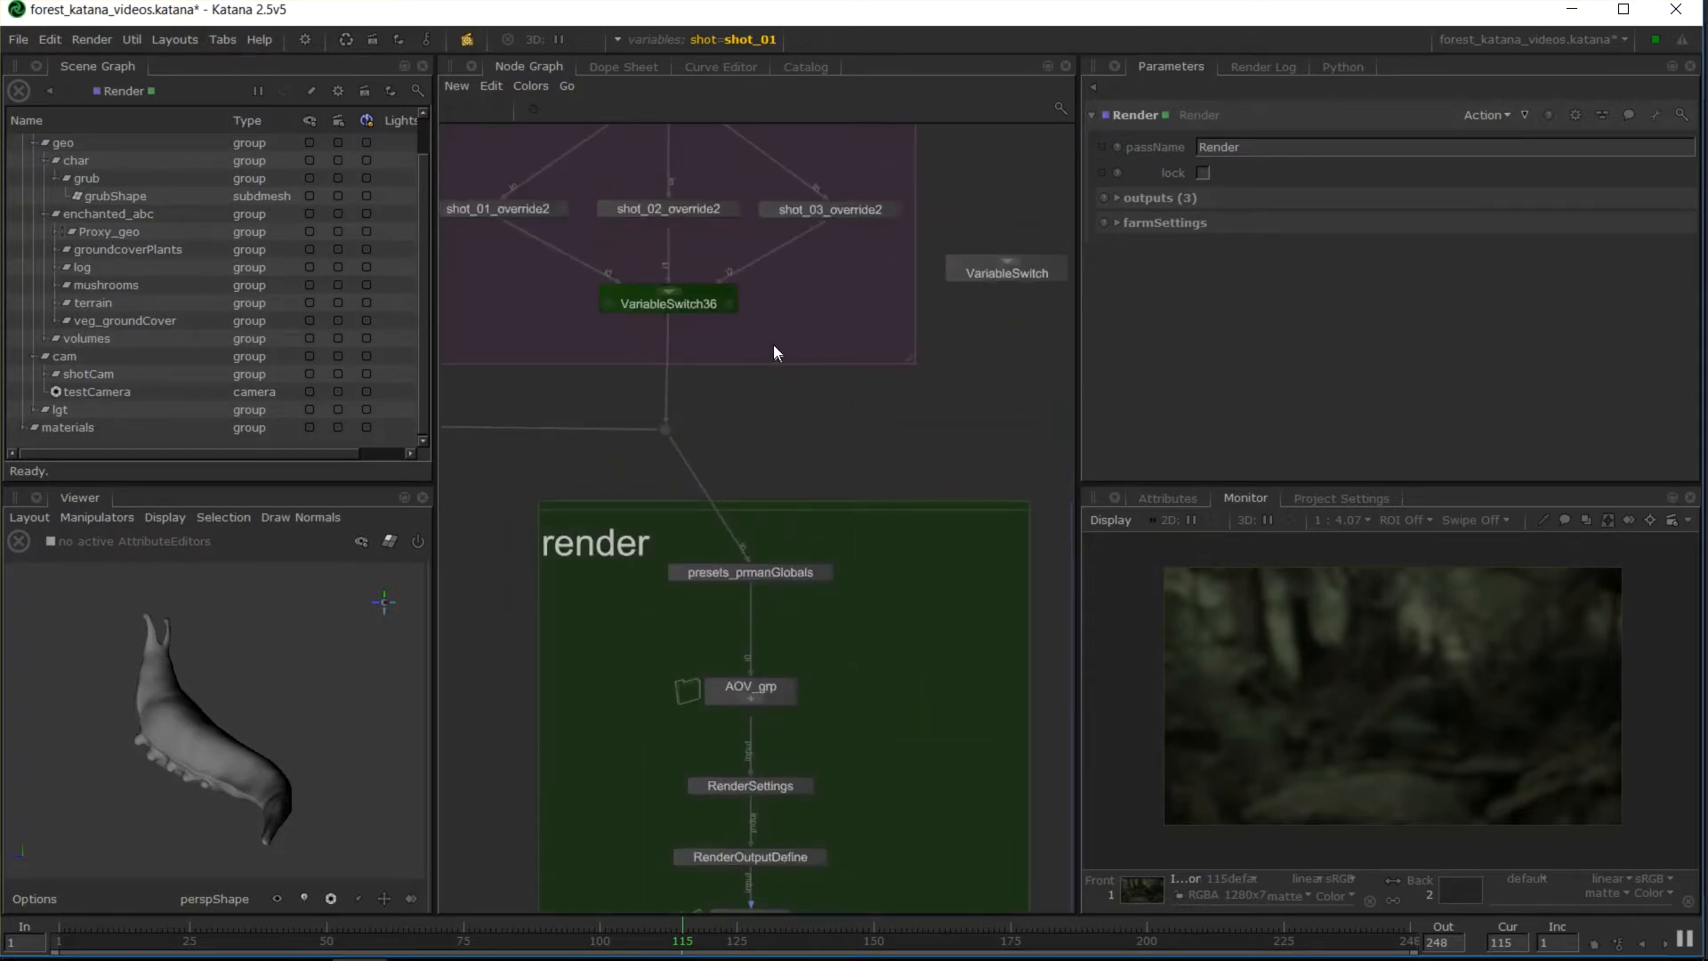
middle_drag(746, 356, 806, 699)
middle_drag(712, 448, 802, 899)
middle_drag(799, 296, 788, 821)
scroll(764, 335, up, 5)
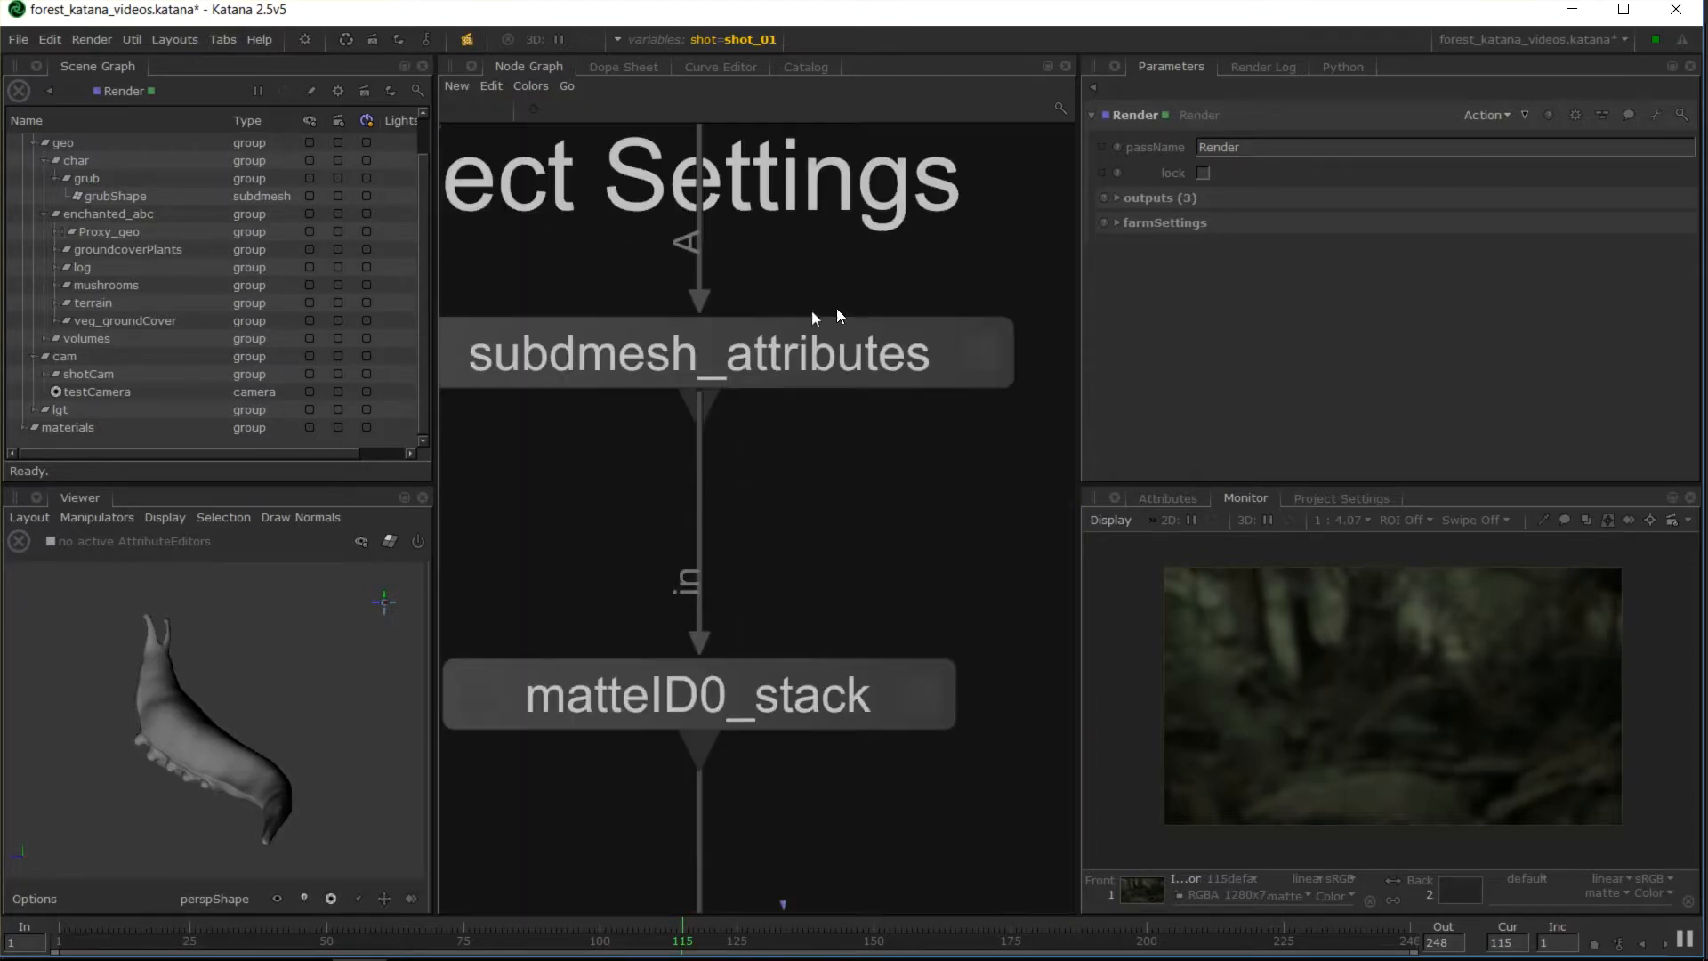
click(978, 370)
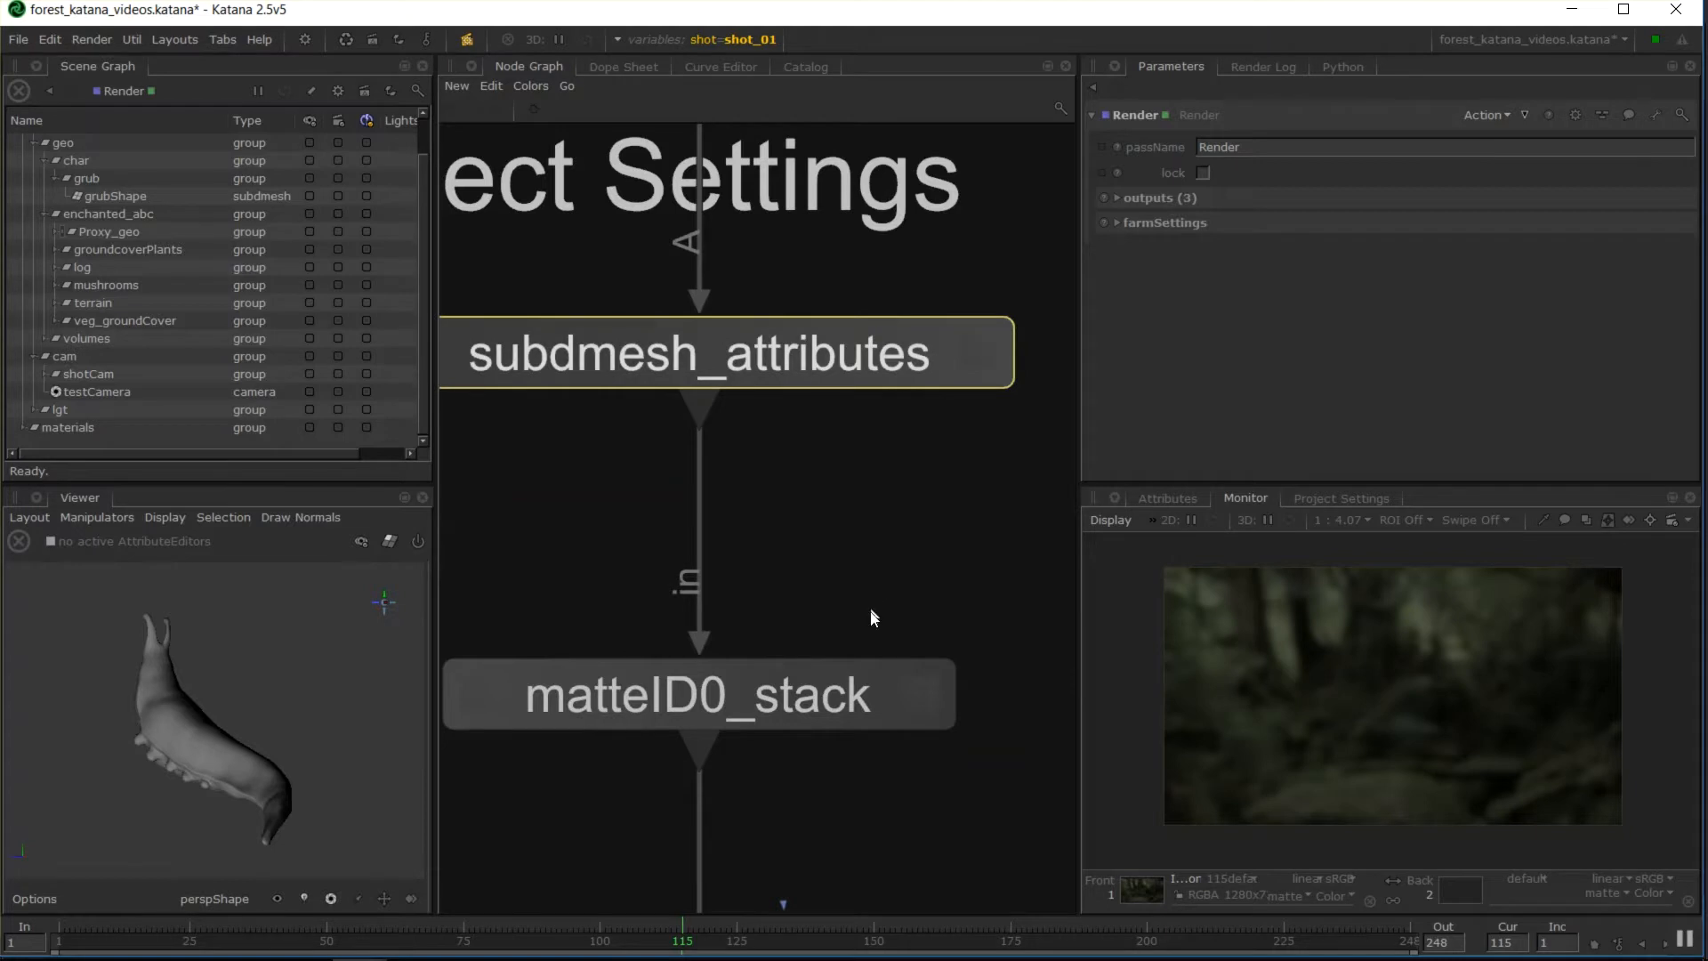
Open the parameters of the fog_ma node in the Material Assigns section
scroll(893, 733, down, 3)
middle_drag(901, 765, 719, 265)
middle_drag(815, 680, 796, 356)
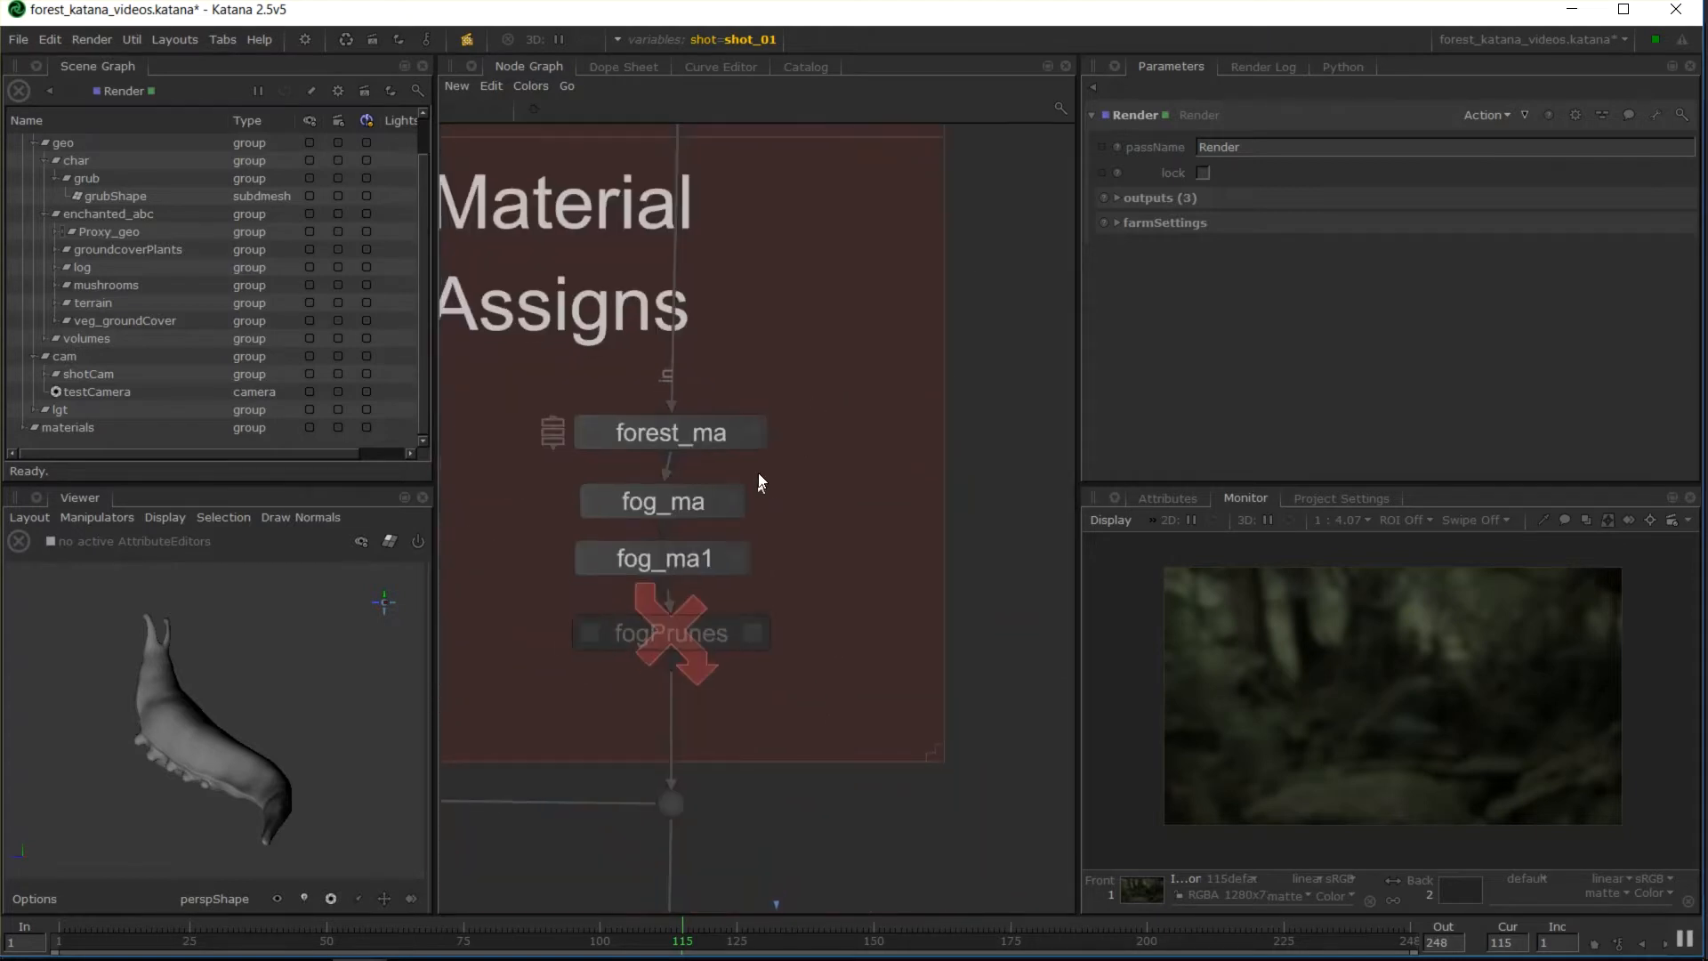
middle_drag(758, 472, 785, 427)
click(735, 486)
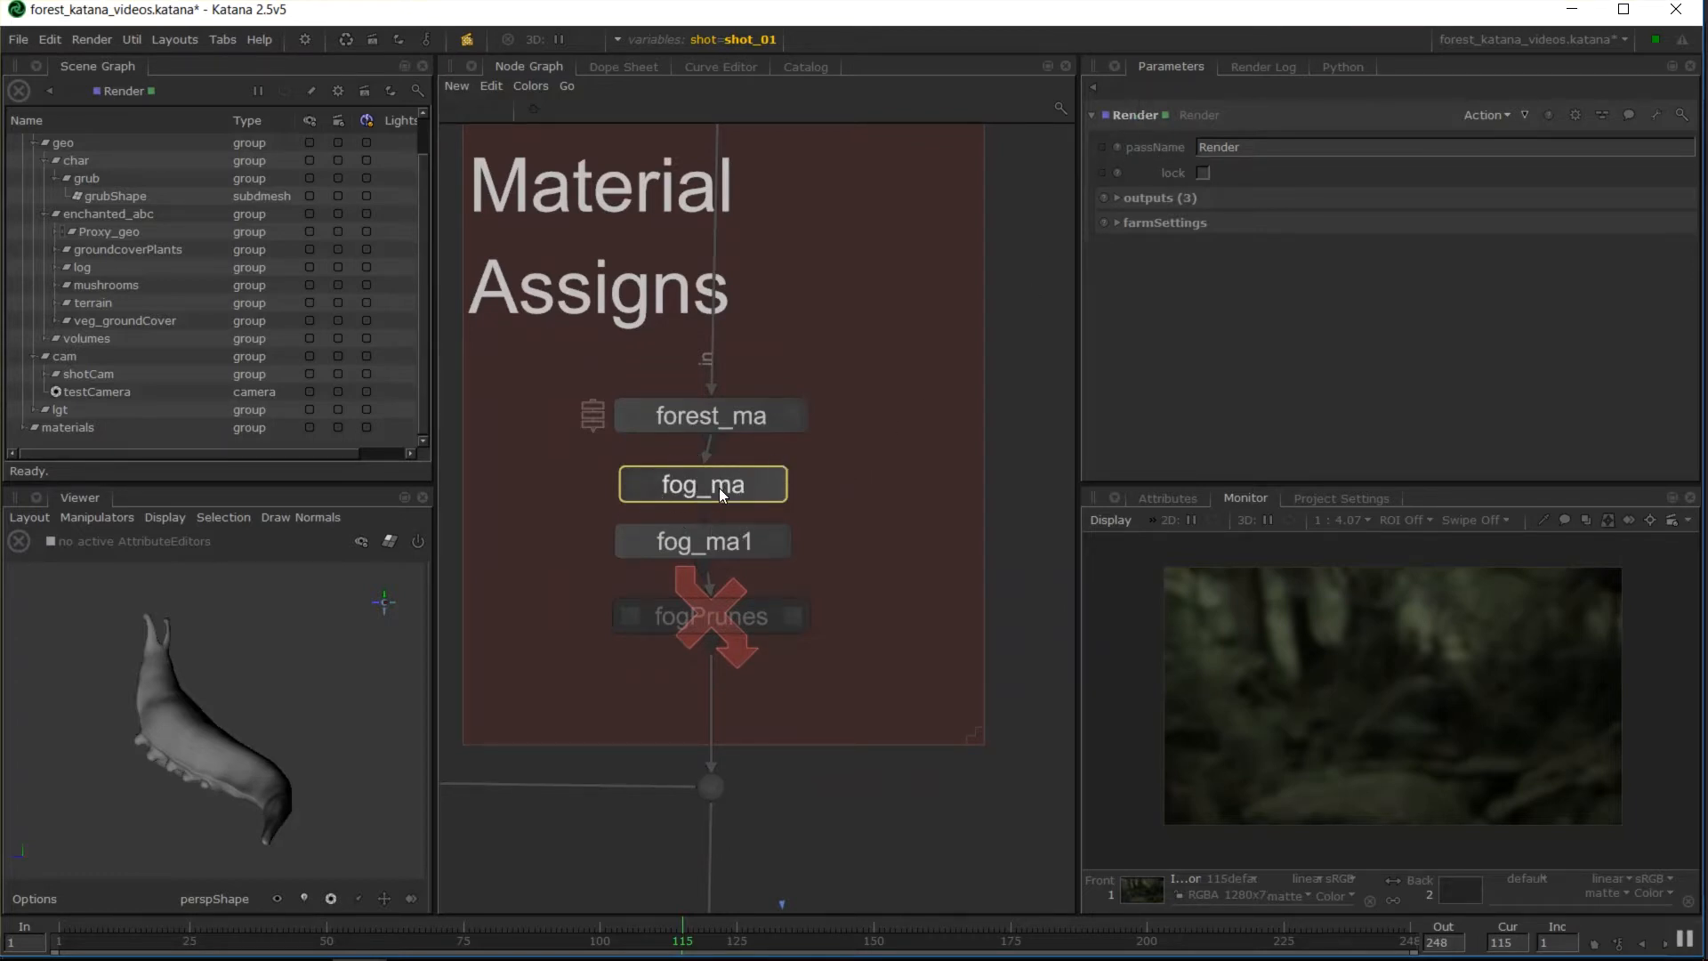
key(e)
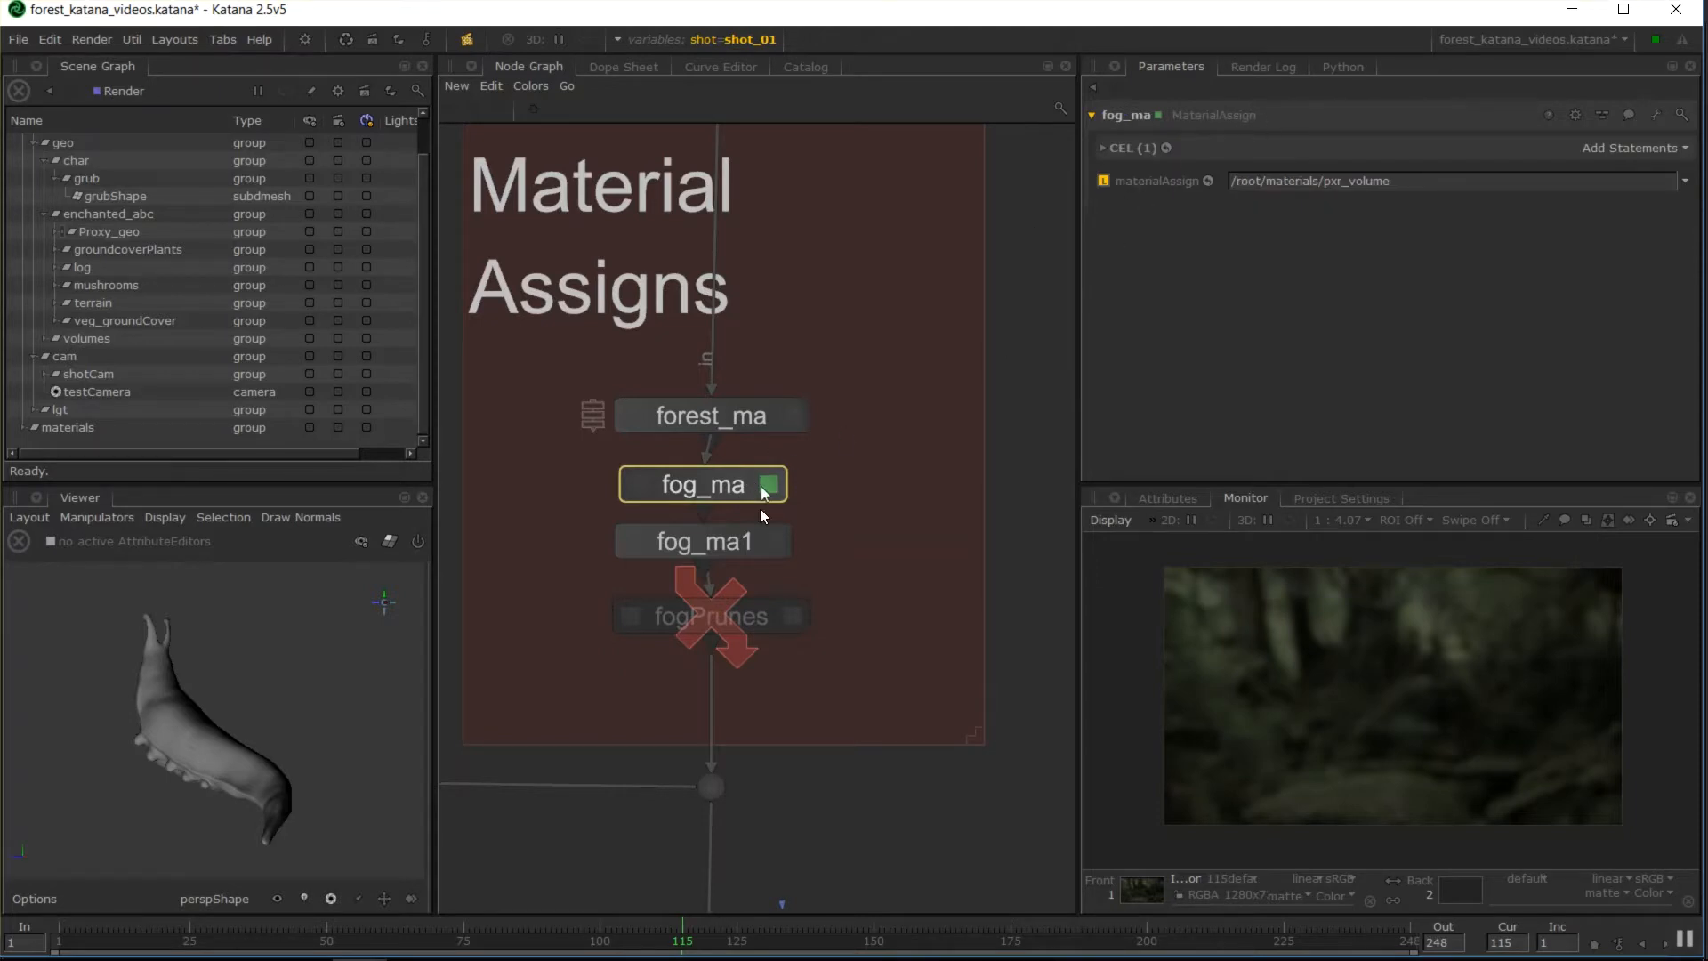
Find the DOF tester section and open the DofTest group to show the nodes inside it
middle_drag(788, 889, 842, 670)
scroll(842, 670, down, 6)
middle_drag(656, 881, 665, 580)
middle_drag(695, 814, 795, 673)
middle_drag(855, 519, 712, 461)
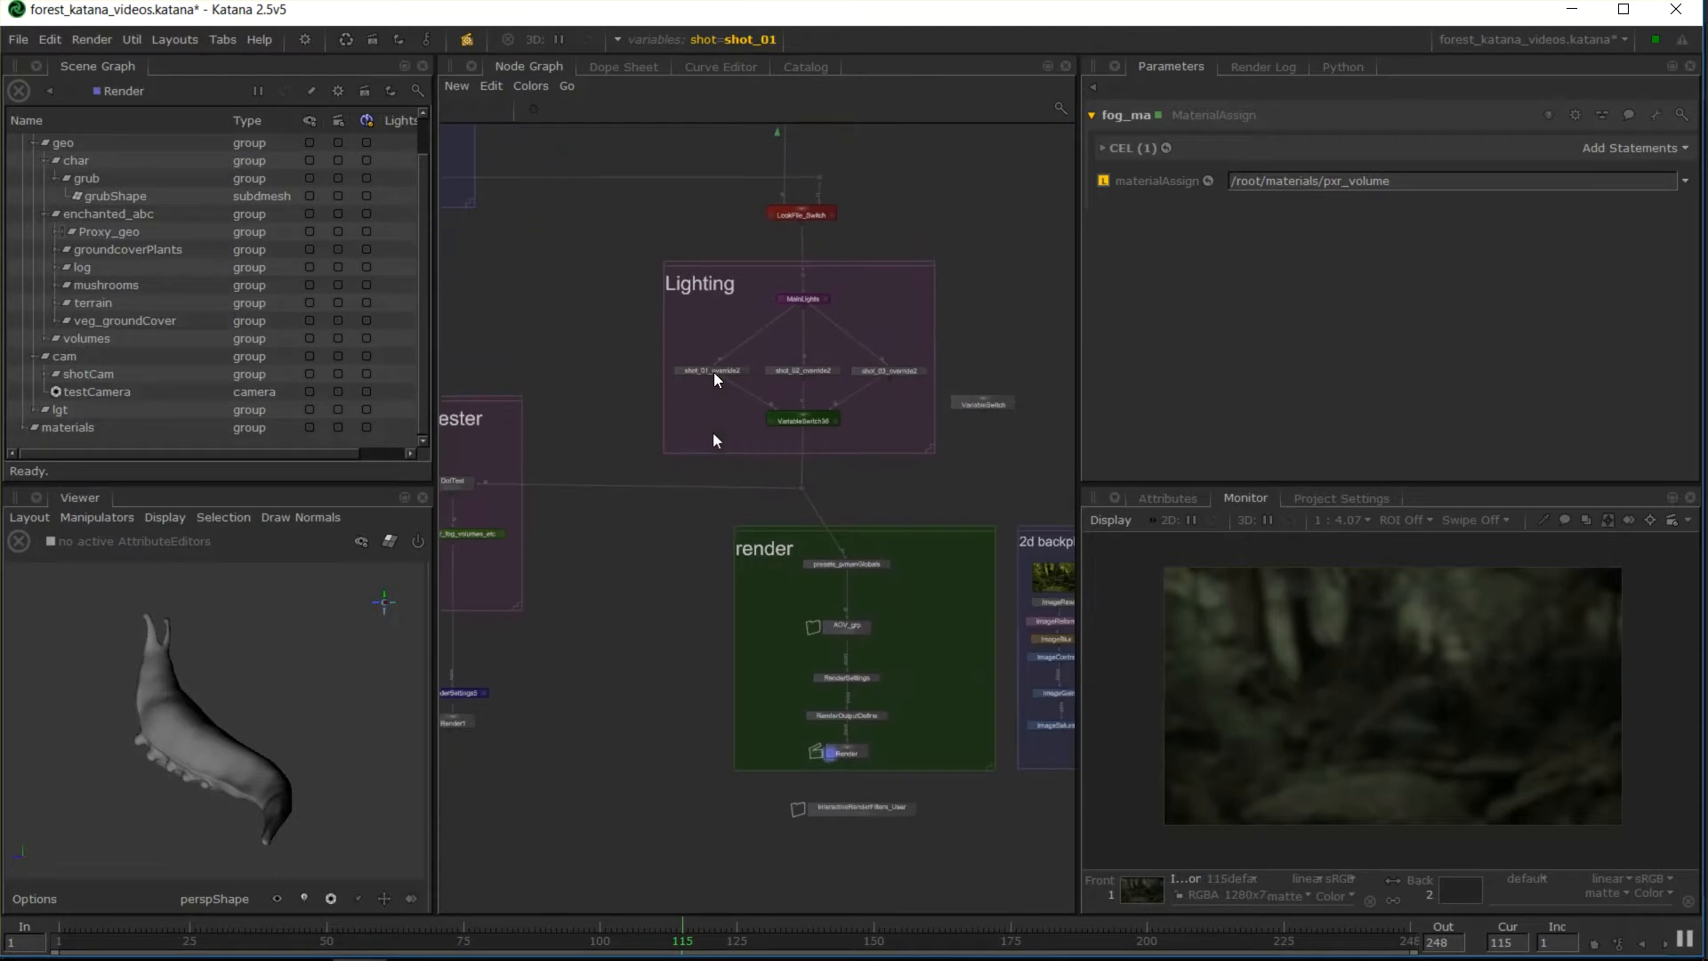
middle_drag(474, 524, 765, 569)
scroll(765, 569, up, 7)
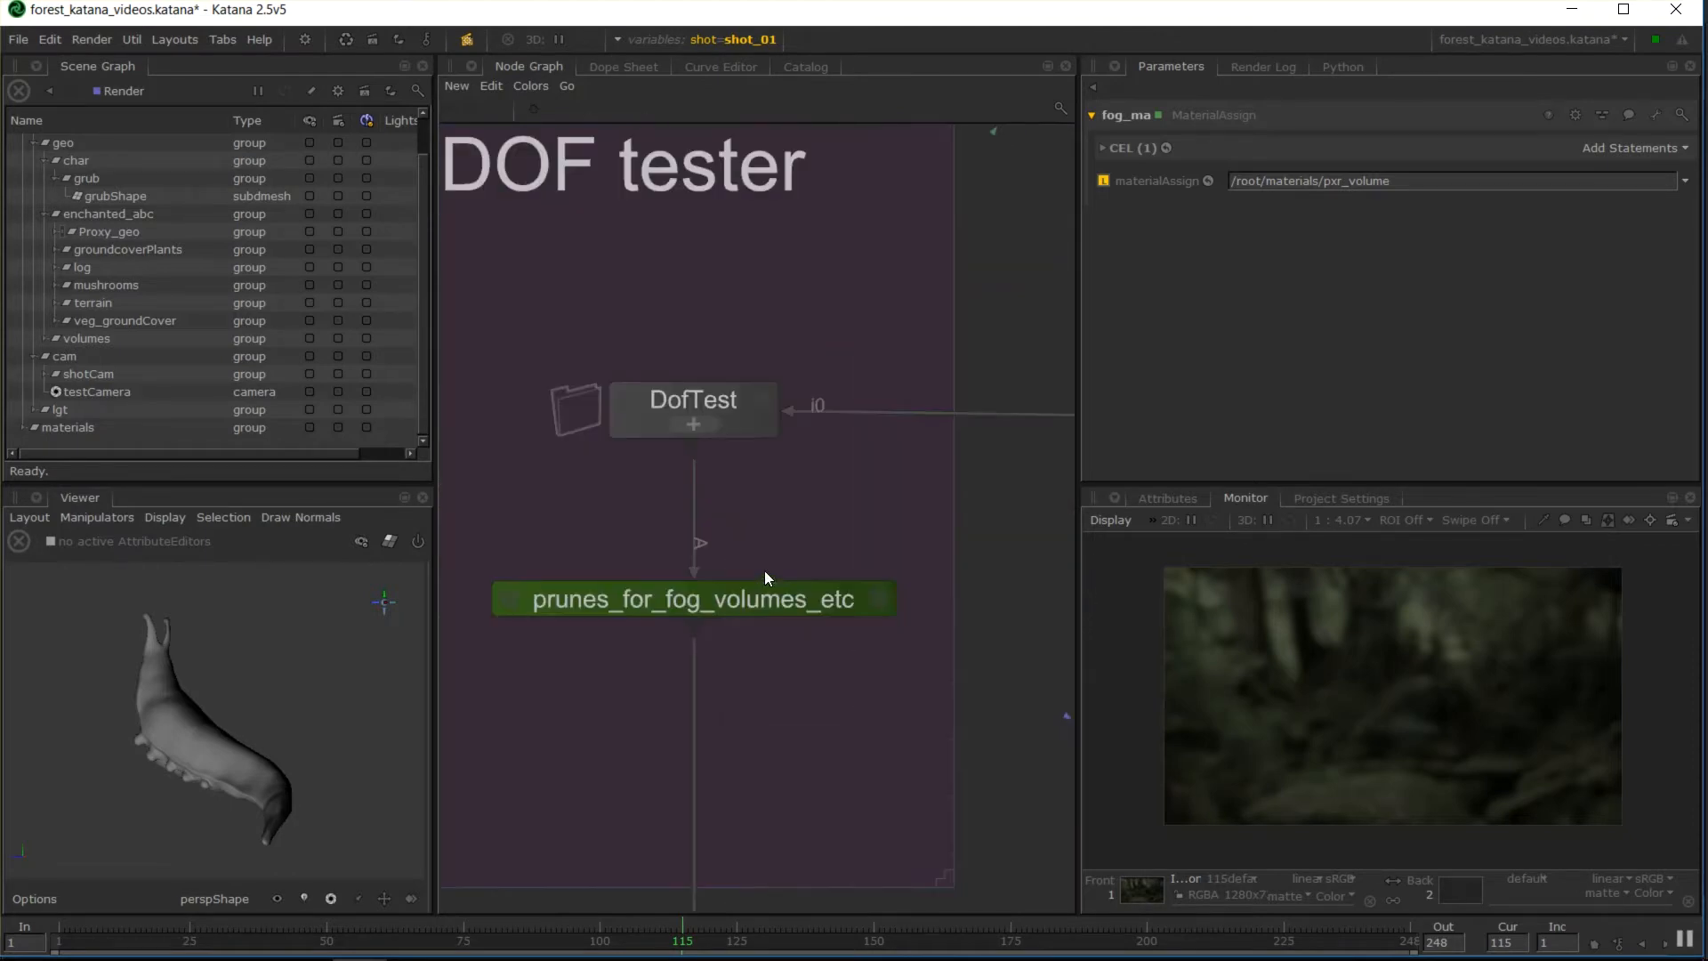
click(702, 411)
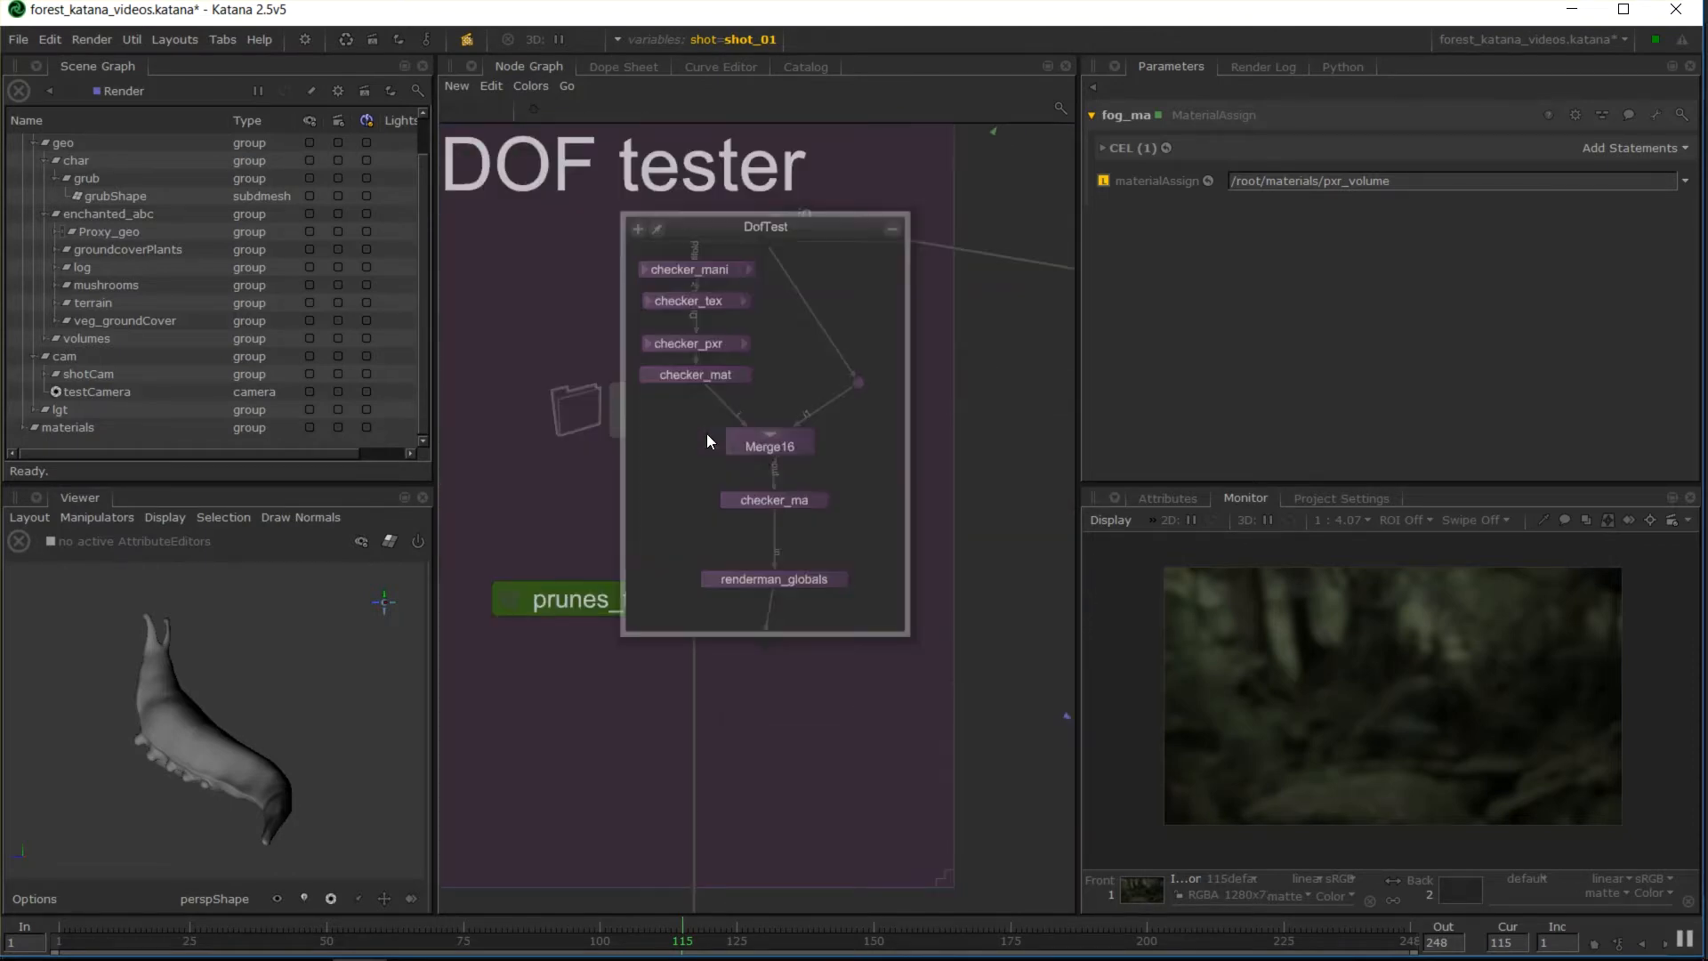
View the parameters of checker_mat and checker_ma inside the DofTest group and close the group
drag(746, 427, 736, 411)
click(743, 374)
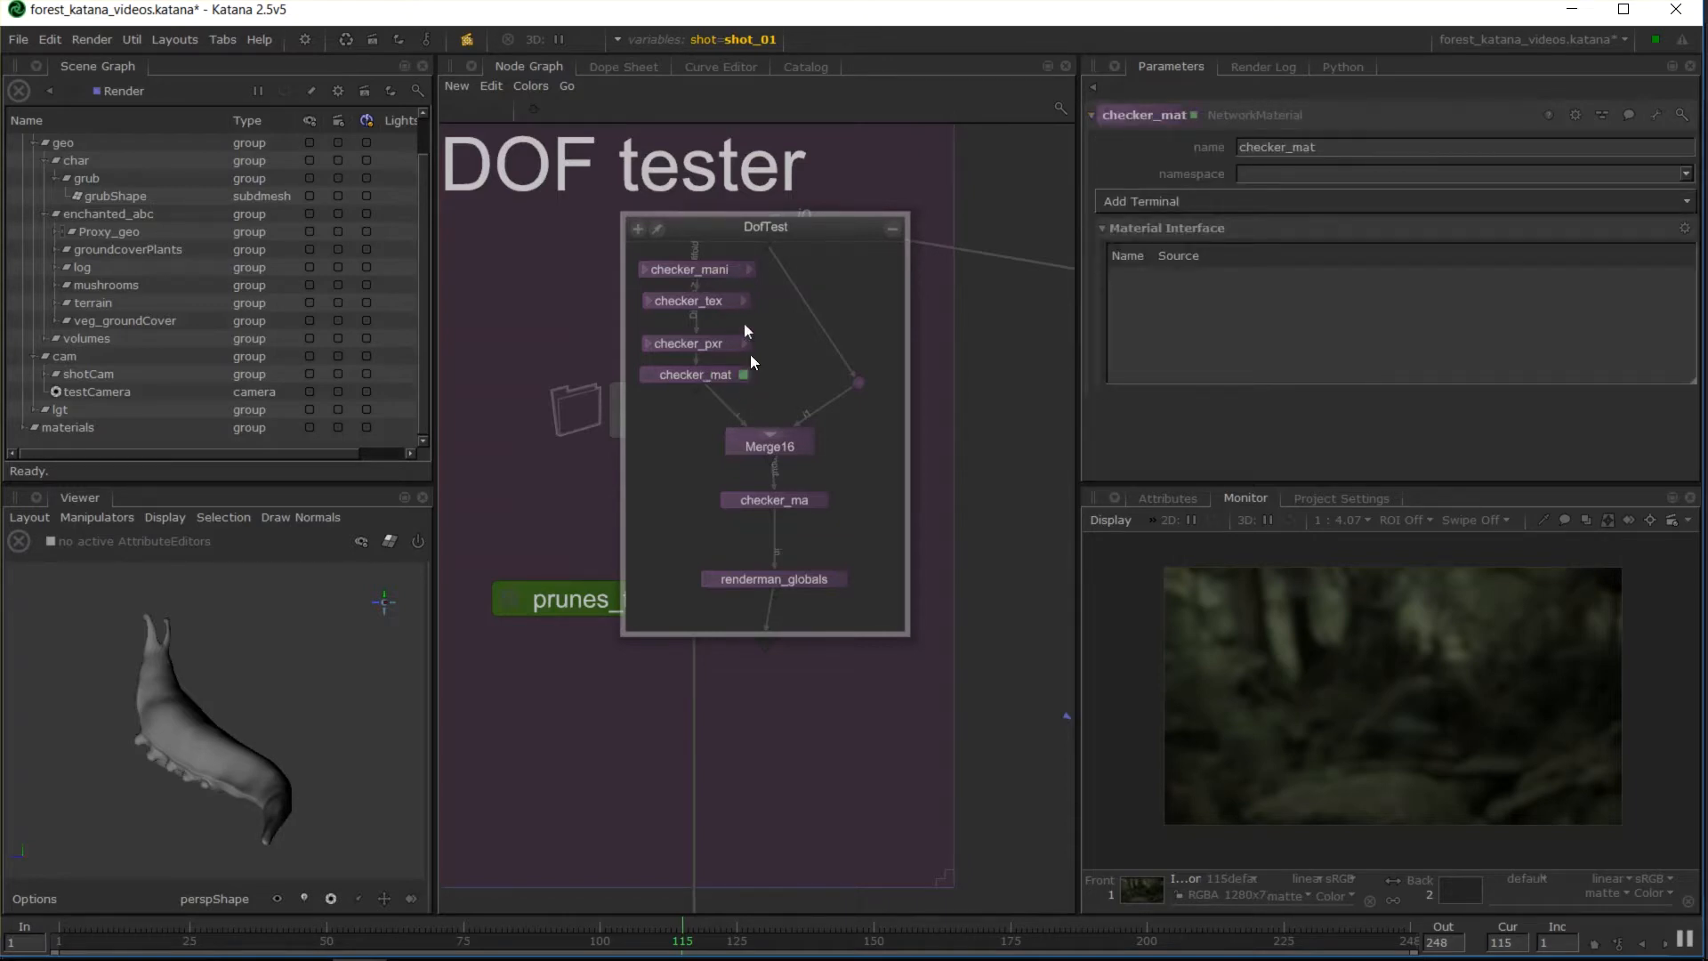
click(820, 501)
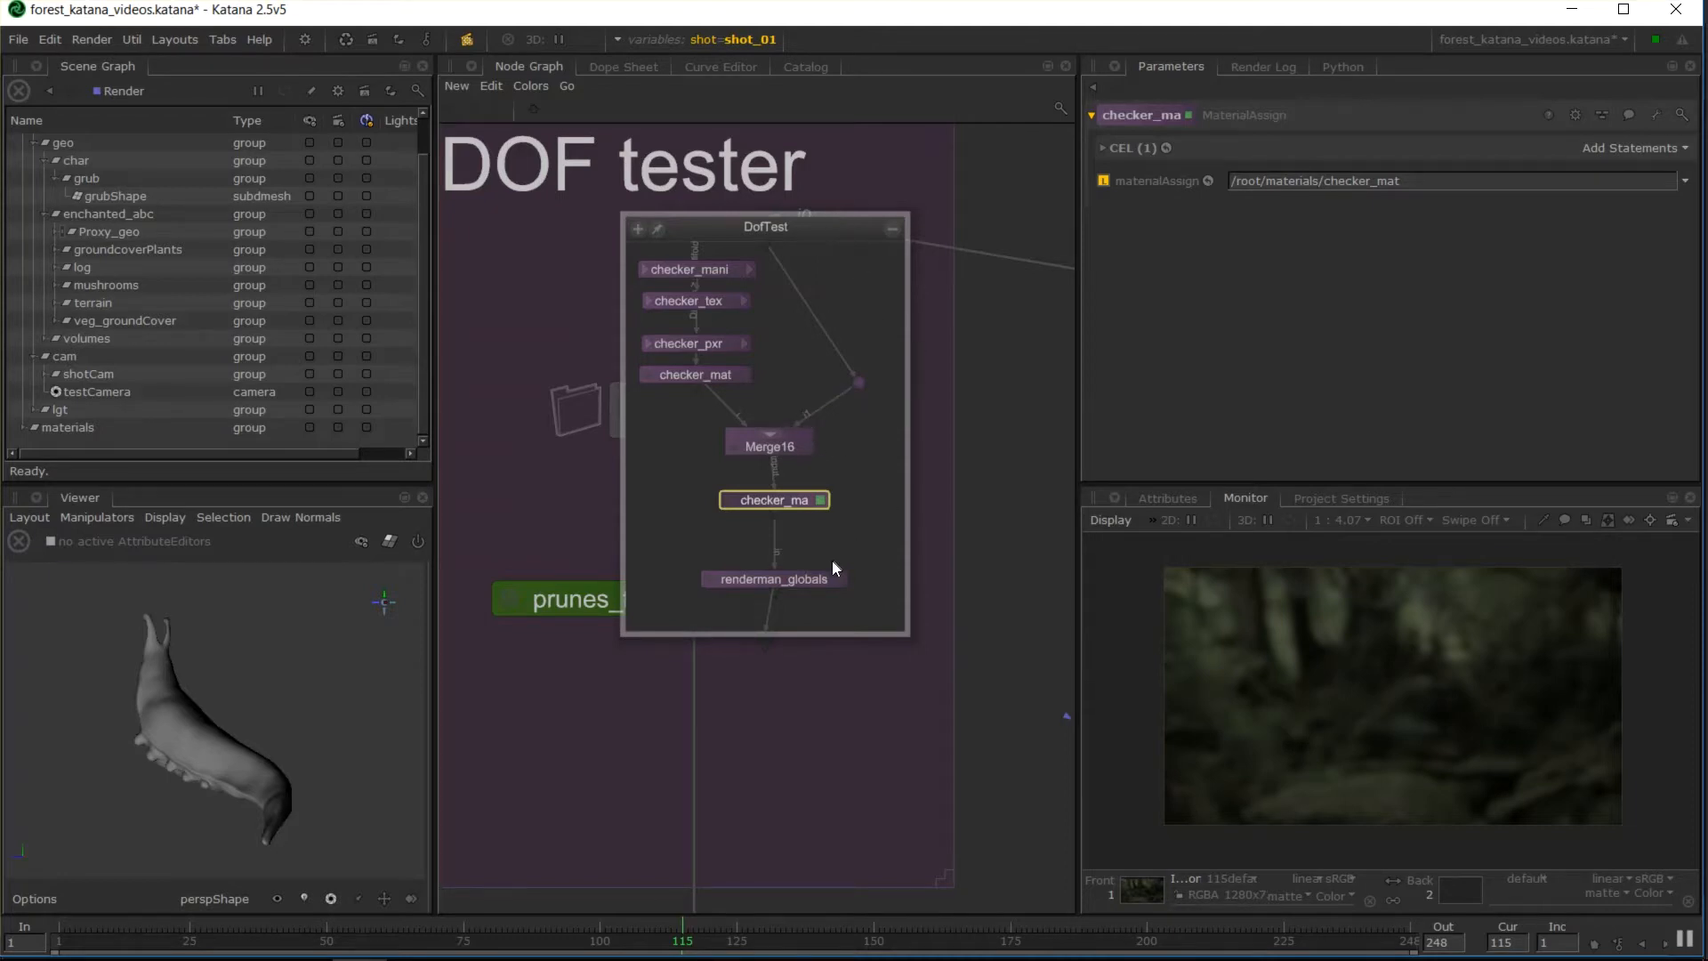
click(879, 440)
click(895, 230)
Return to the Render node at the end of the render section
middle_drag(974, 494, 505, 502)
scroll(525, 498, down, 6)
middle_drag(915, 678, 841, 520)
scroll(841, 519, up, 3)
middle_drag(695, 640, 730, 649)
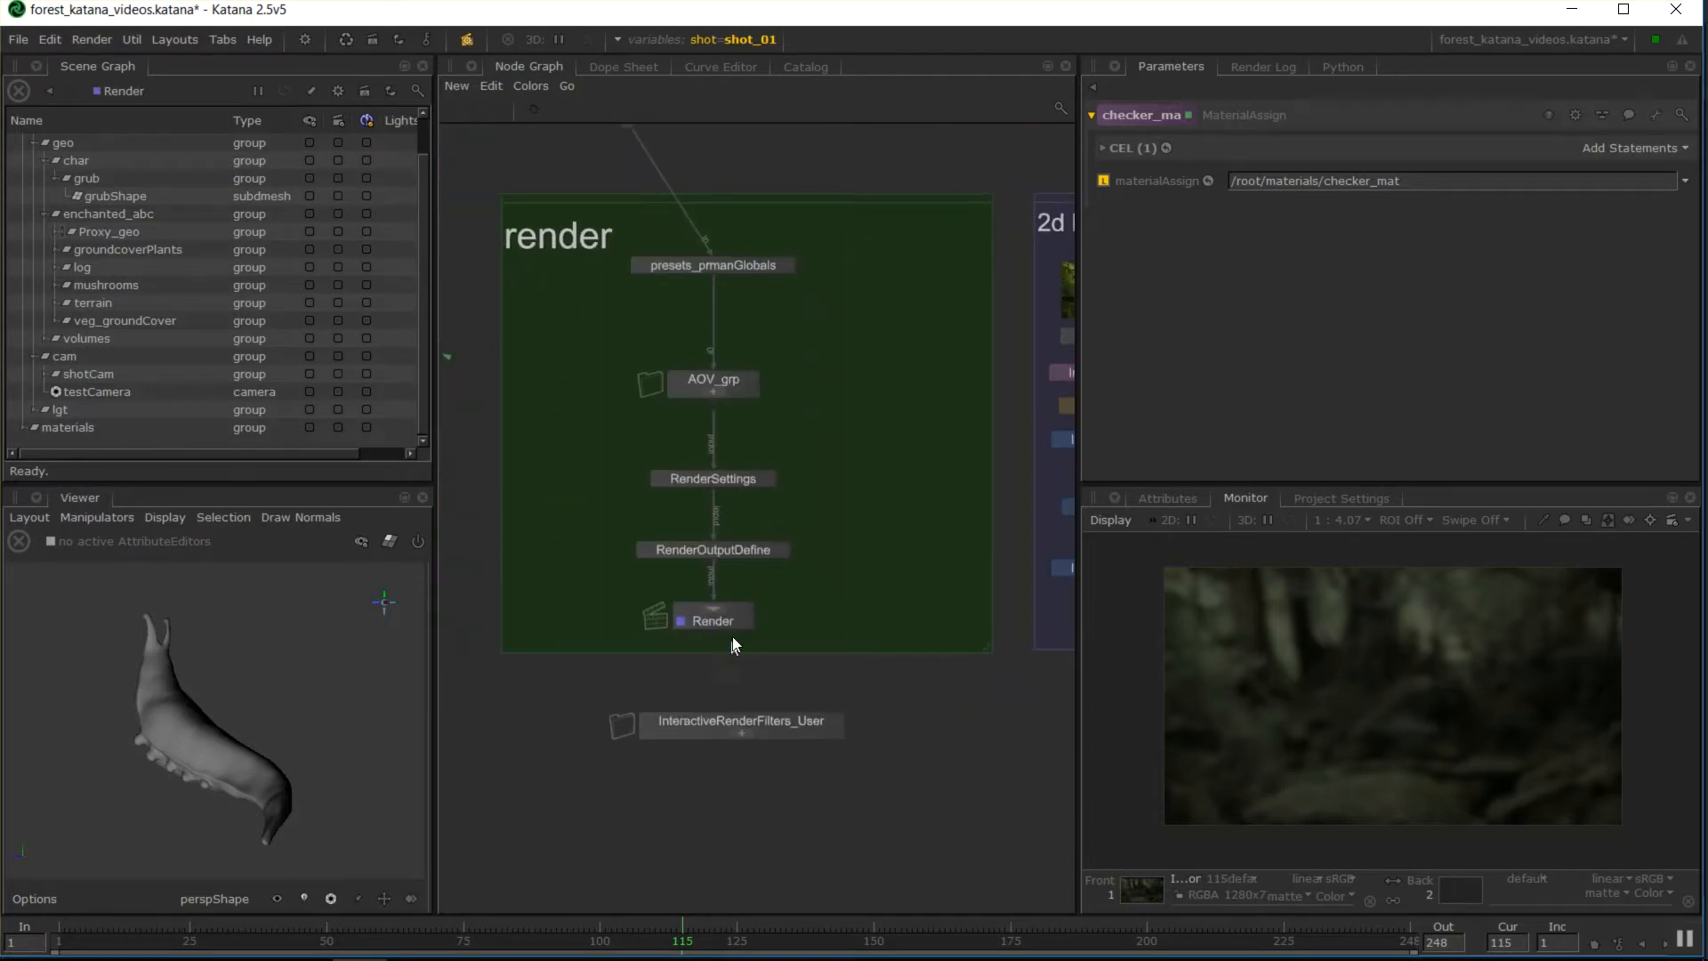
click(744, 622)
Open the parameters of the globalMaterial node in the defaults section to inspect its pxrSurface shader
middle_drag(649, 191, 745, 503)
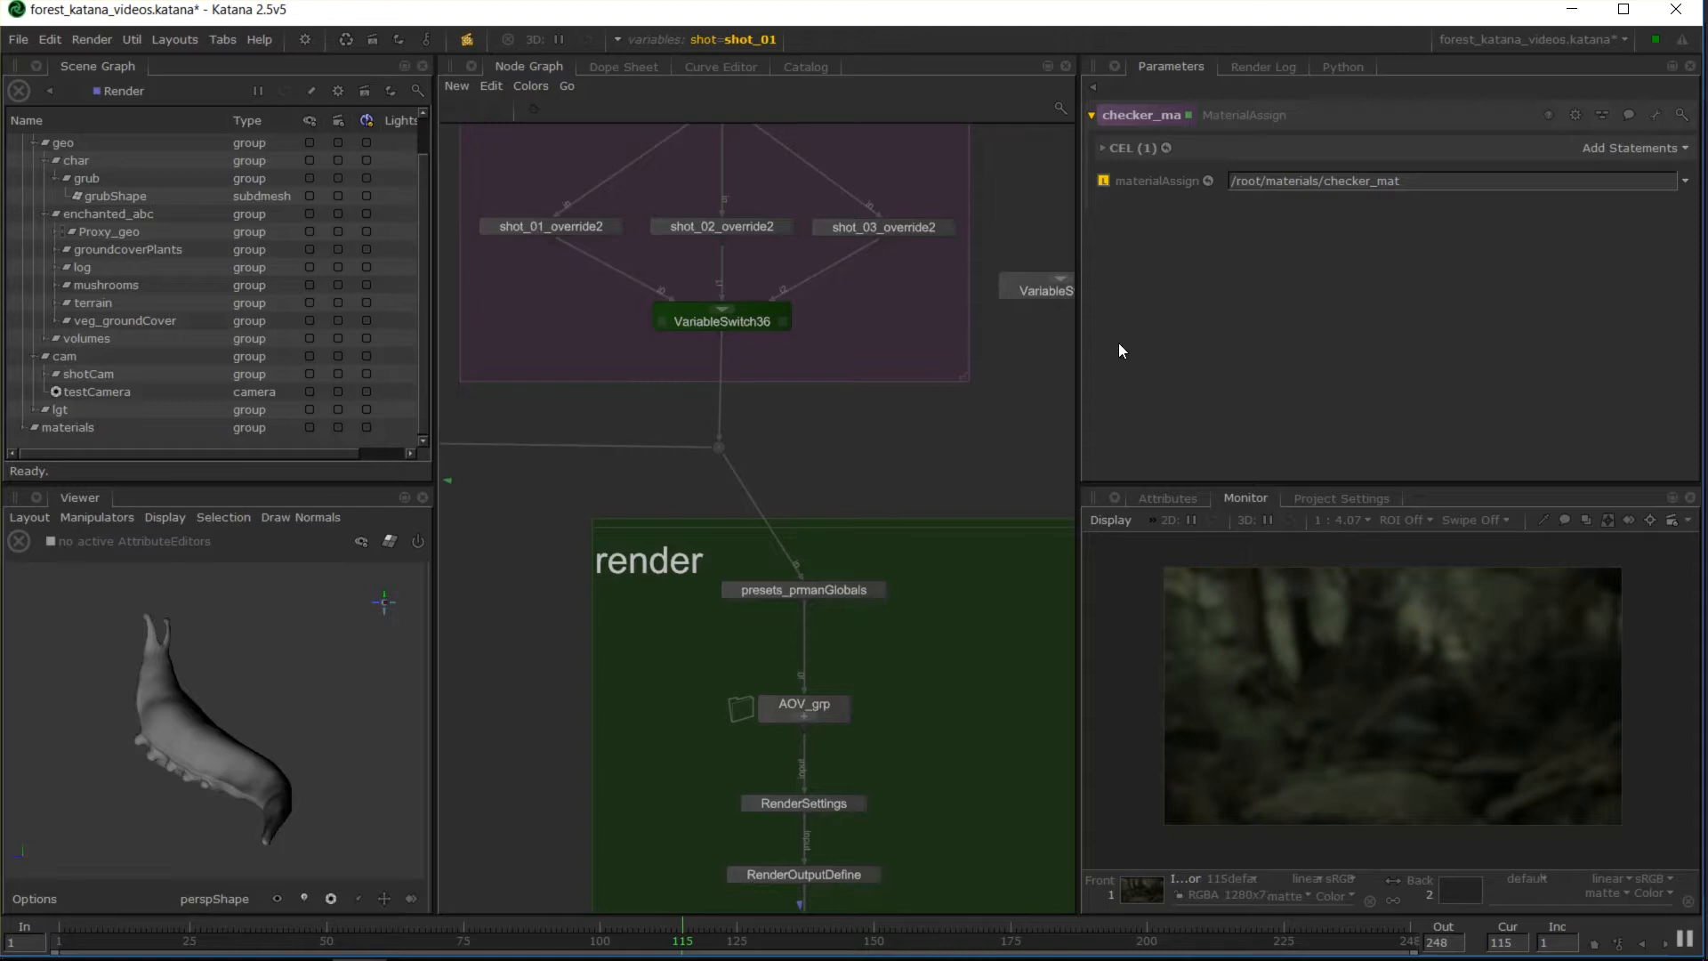
middle_drag(952, 399, 764, 768)
middle_drag(925, 267, 704, 735)
middle_drag(1063, 482, 797, 498)
middle_drag(498, 533, 1211, 653)
middle_drag(981, 211, 750, 569)
click(824, 508)
scroll(824, 507, up, 3)
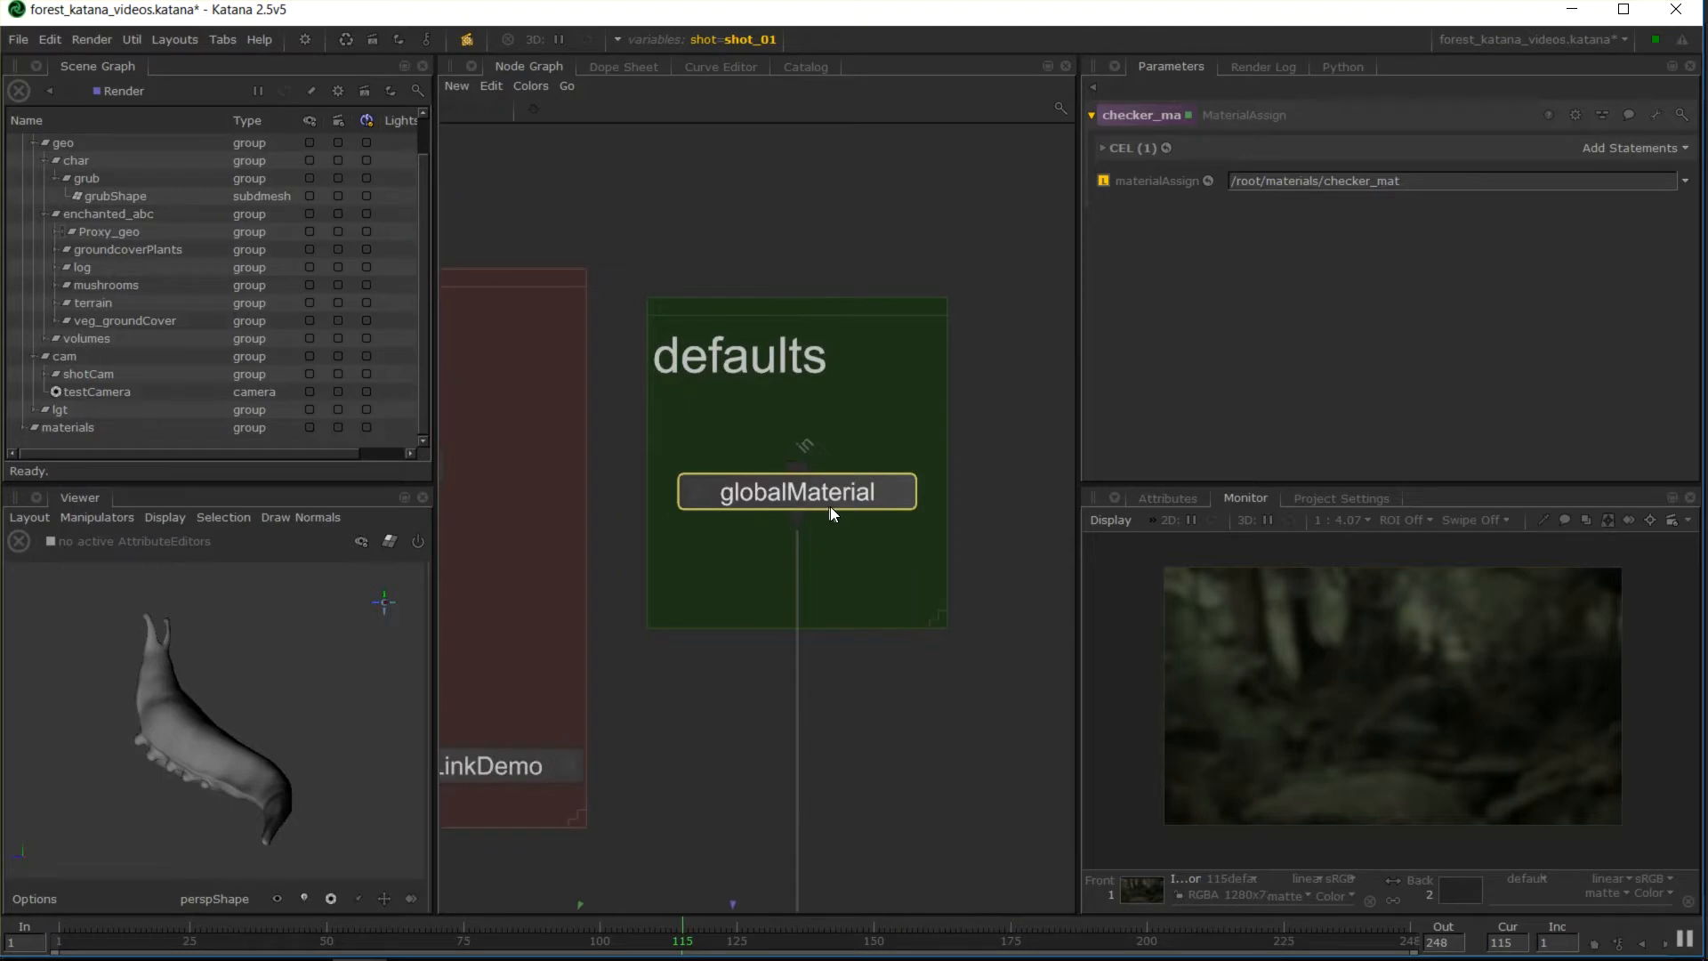
click(900, 493)
click(1104, 295)
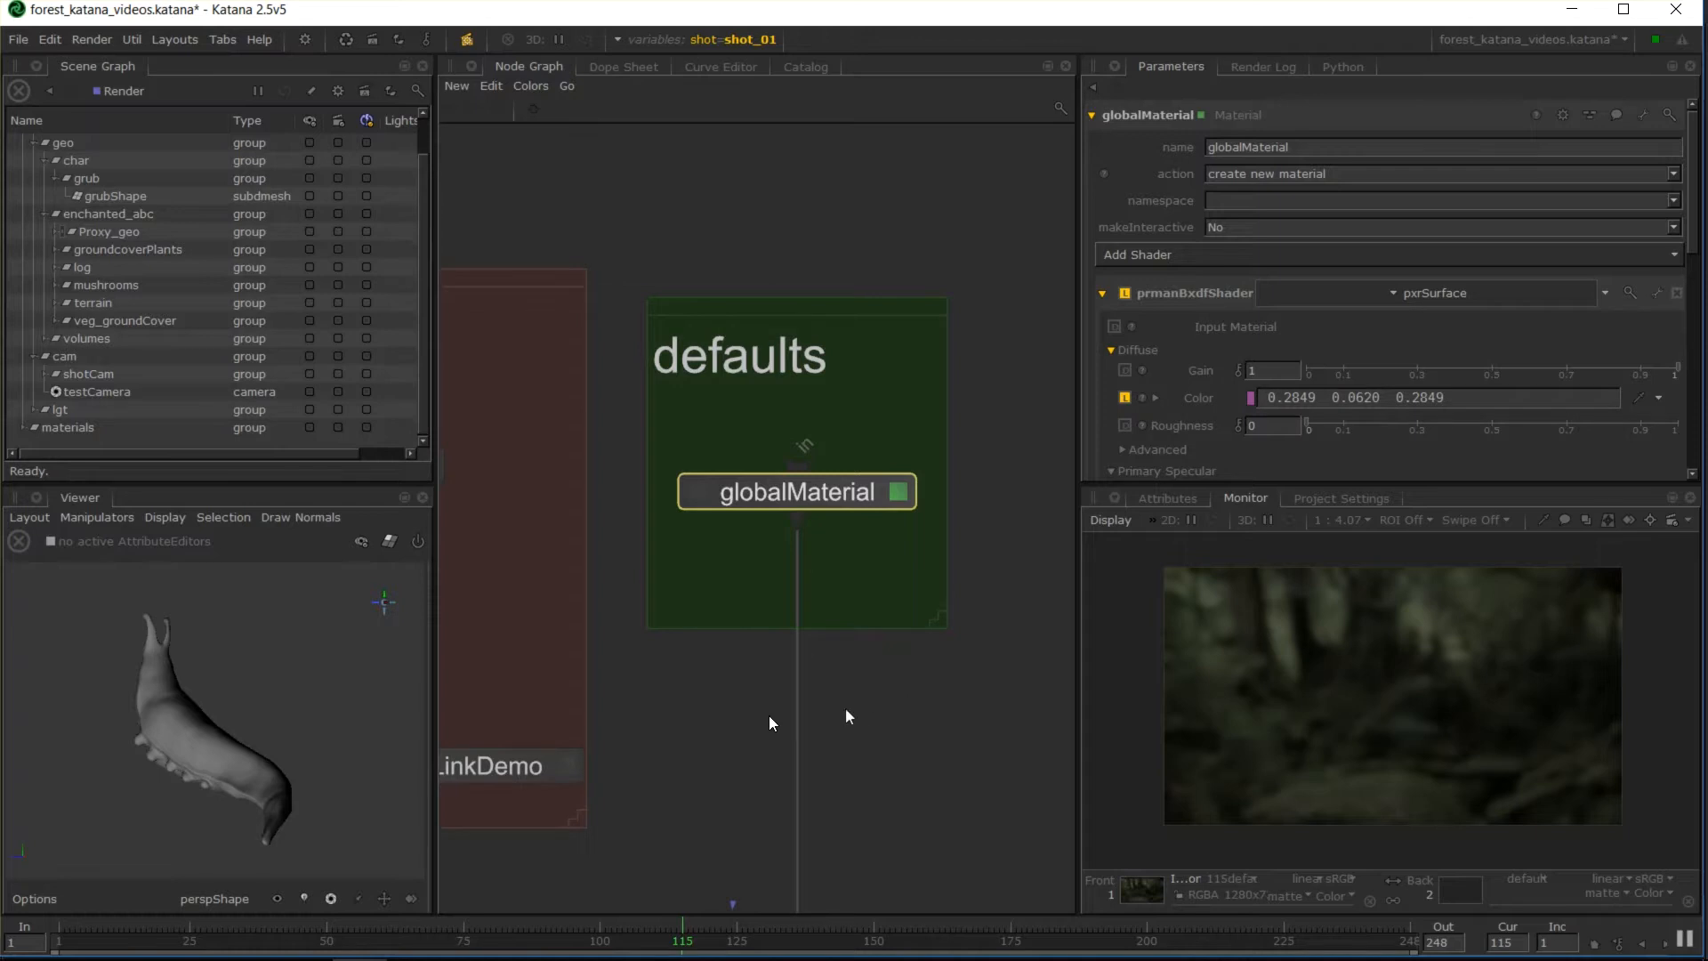
Examine how green_leaf feeds Merge7 in the materials section and follow the graph down to Lighting
middle_drag(860, 854, 836, 160)
middle_drag(850, 797, 488, 564)
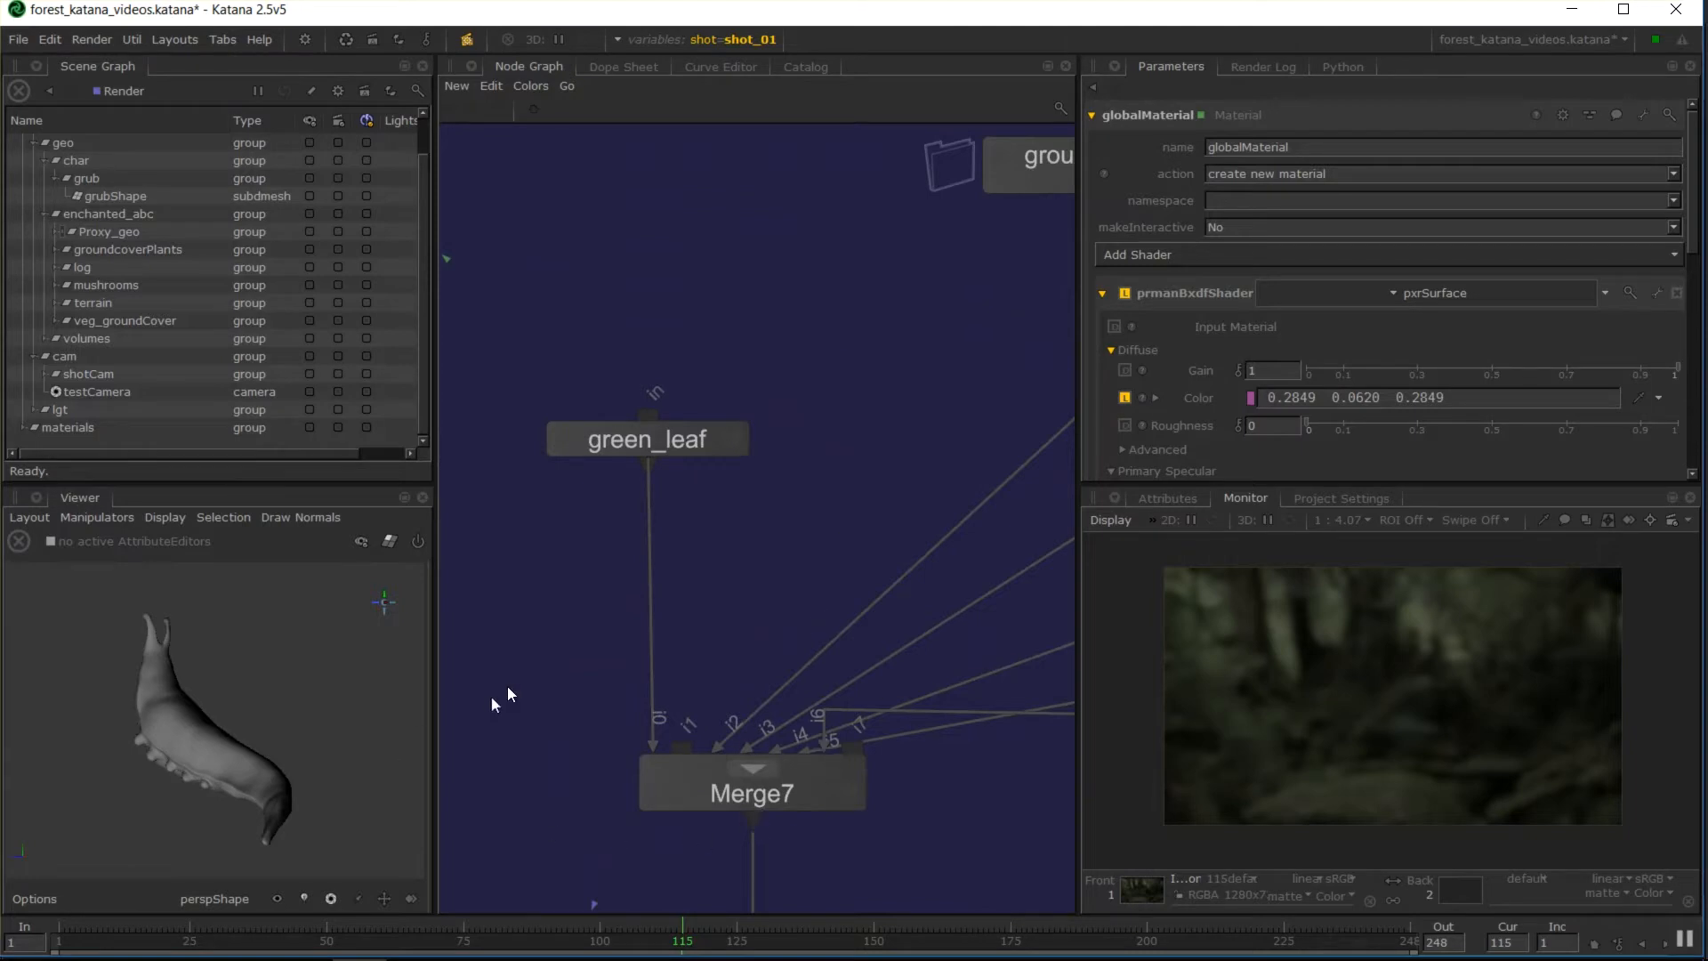
middle_drag(718, 585, 846, 633)
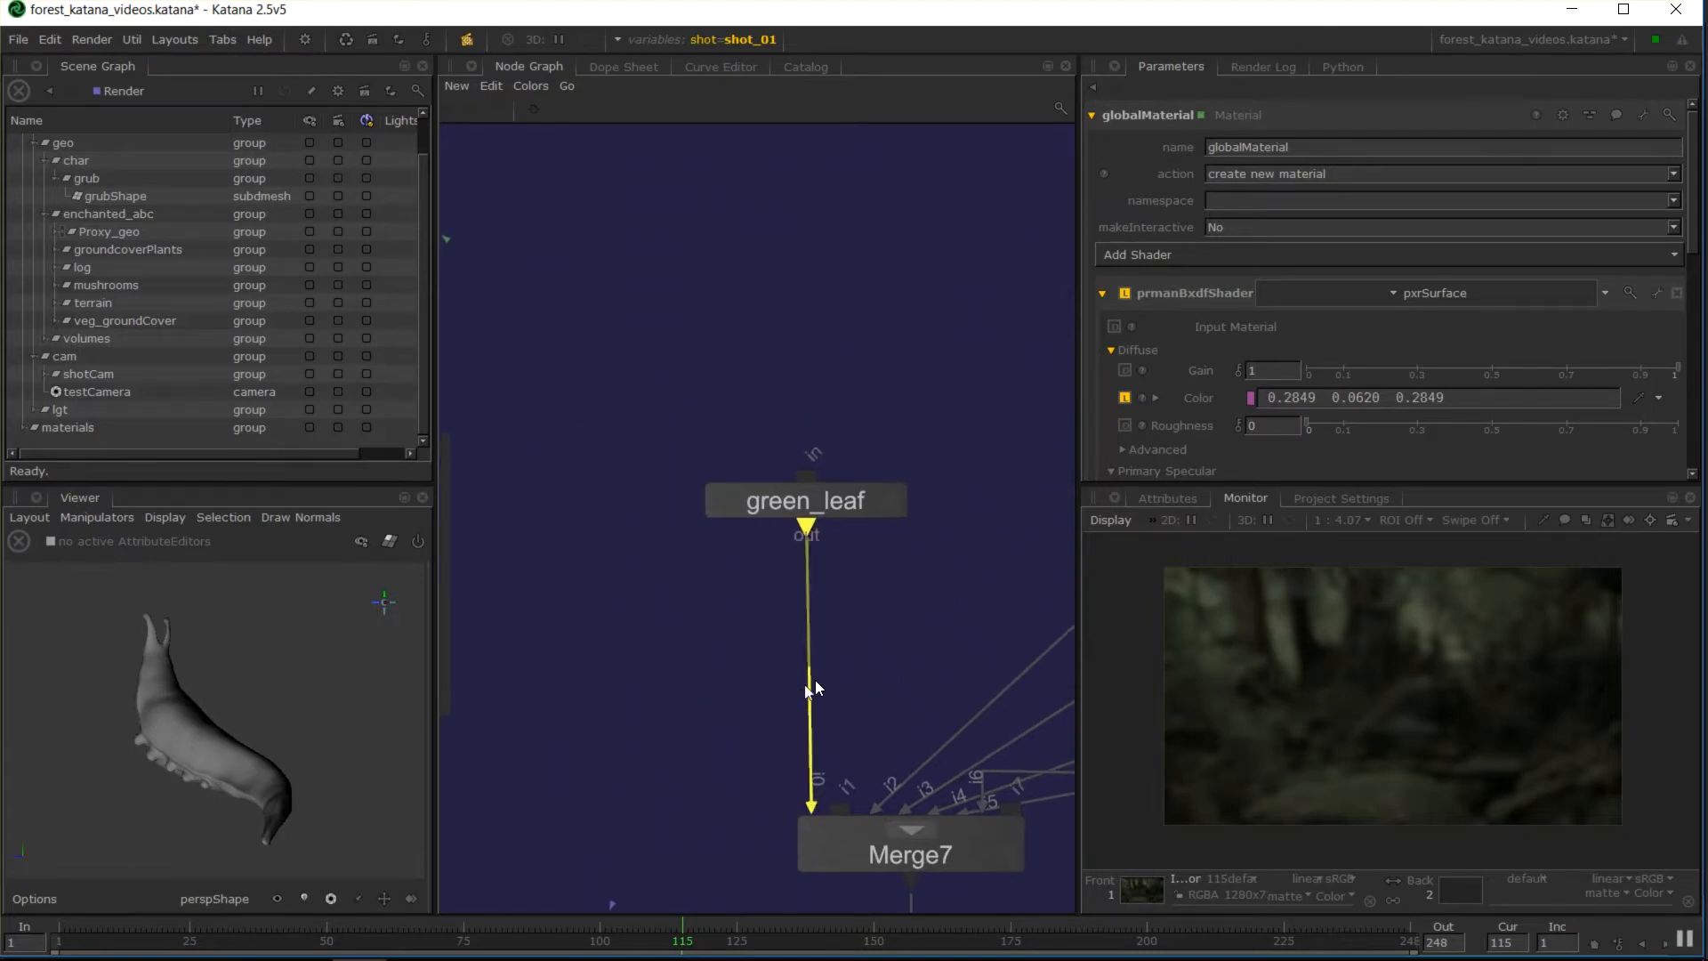
middle_drag(811, 632, 1181, 142)
middle_drag(760, 700, 875, 589)
scroll(876, 589, down, 4)
middle_drag(694, 773, 833, 539)
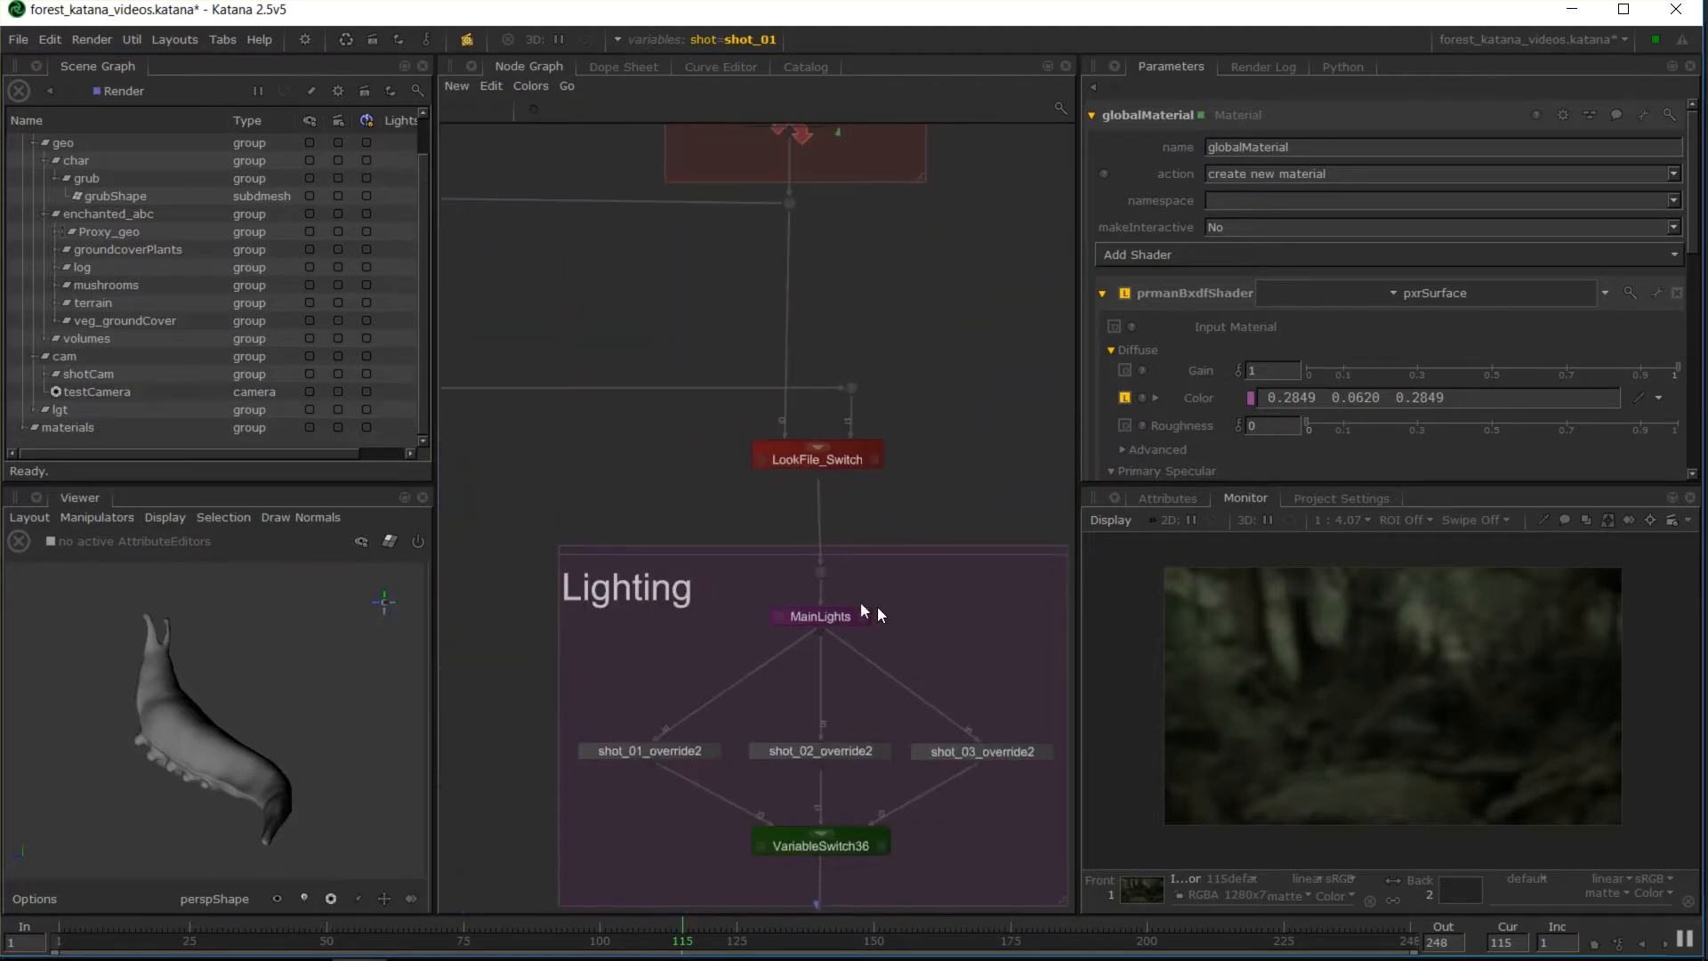
Add a NetworkMaterialParameterEdit node just below the Lighting section's VariableSwitch36 and open its parameters
middle_drag(879, 613, 856, 494)
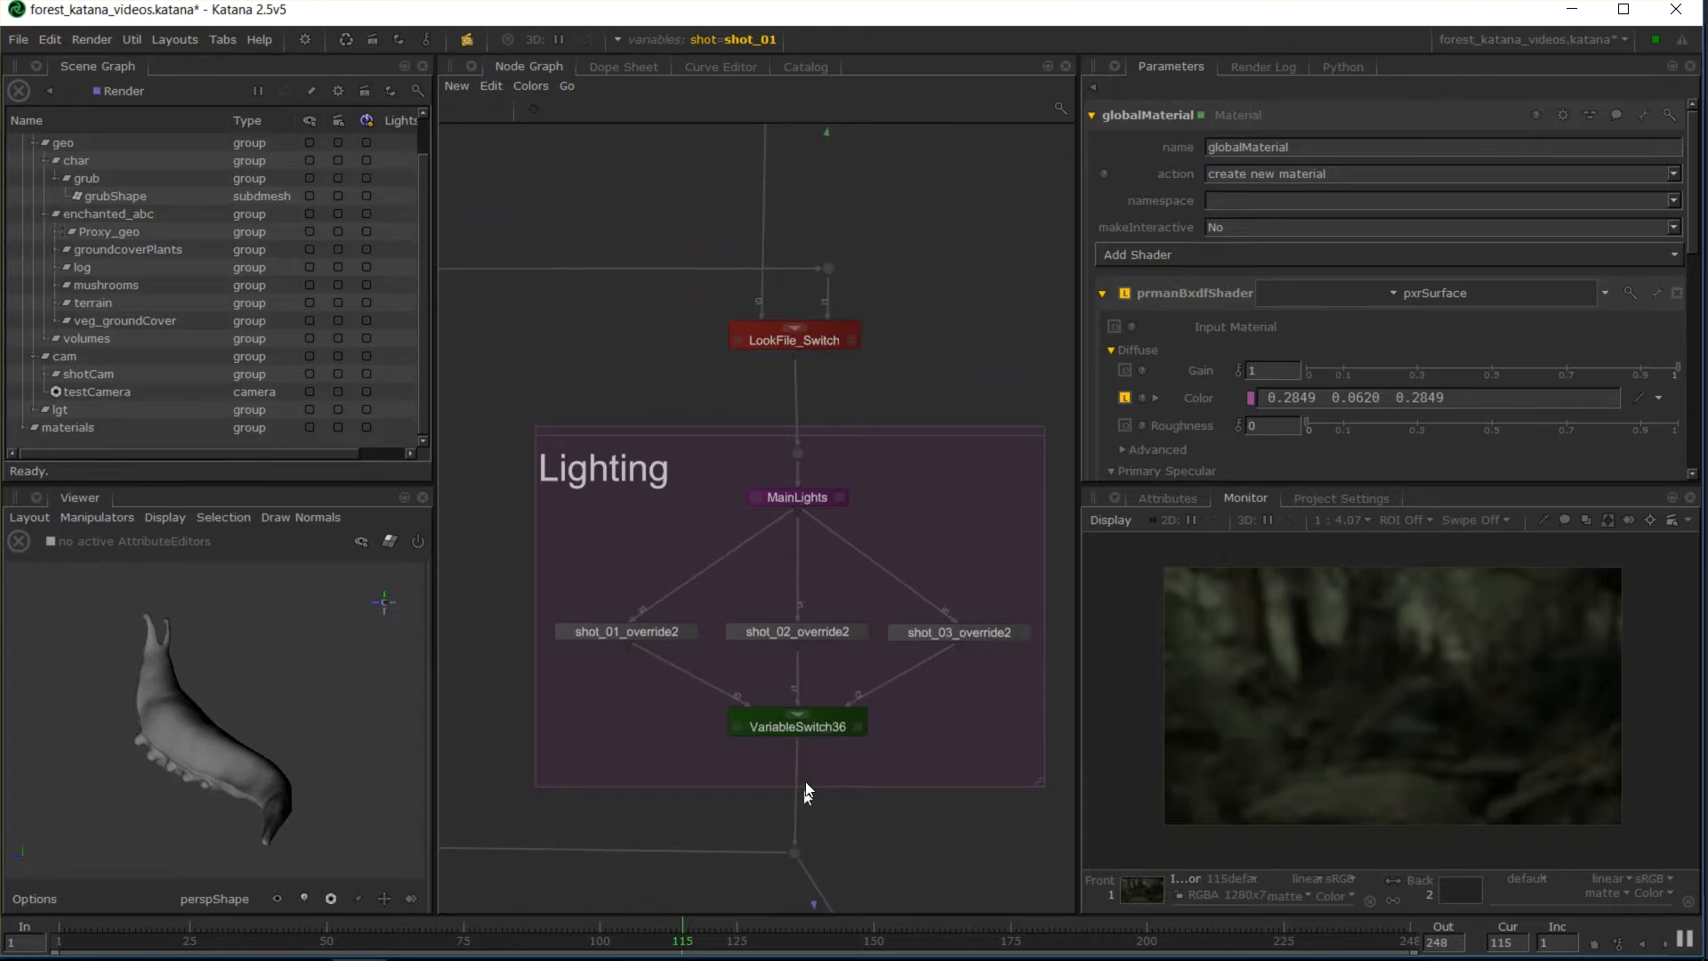
middle_drag(806, 796, 783, 675)
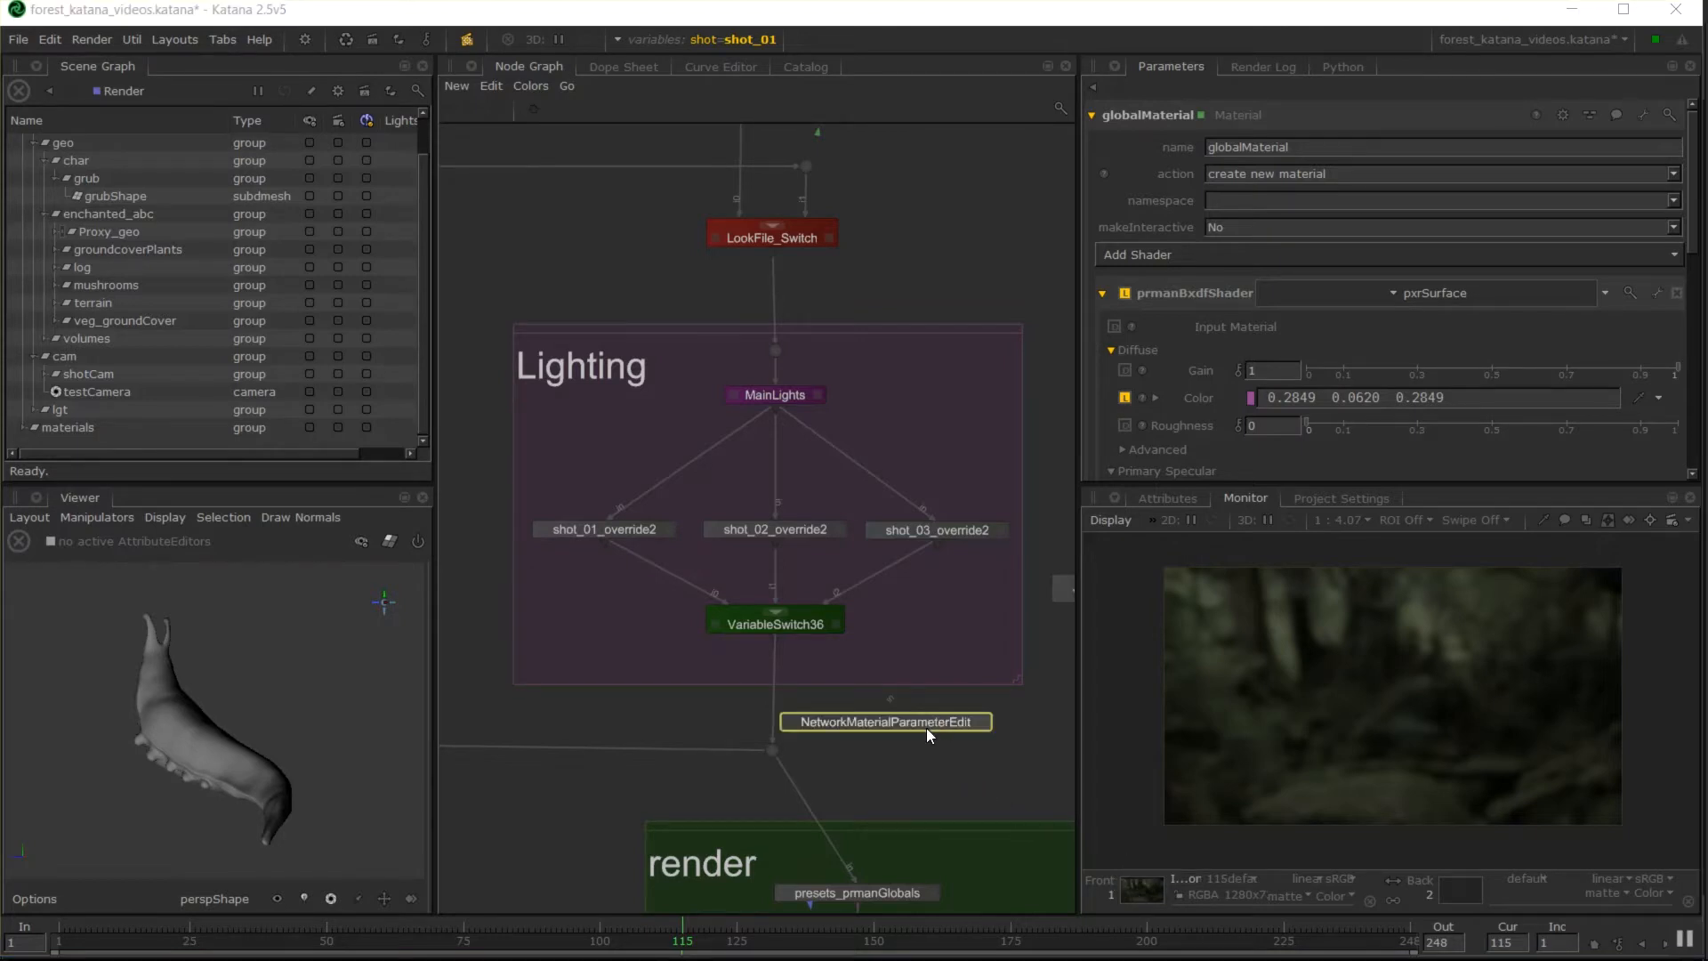
drag(927, 728, 776, 693)
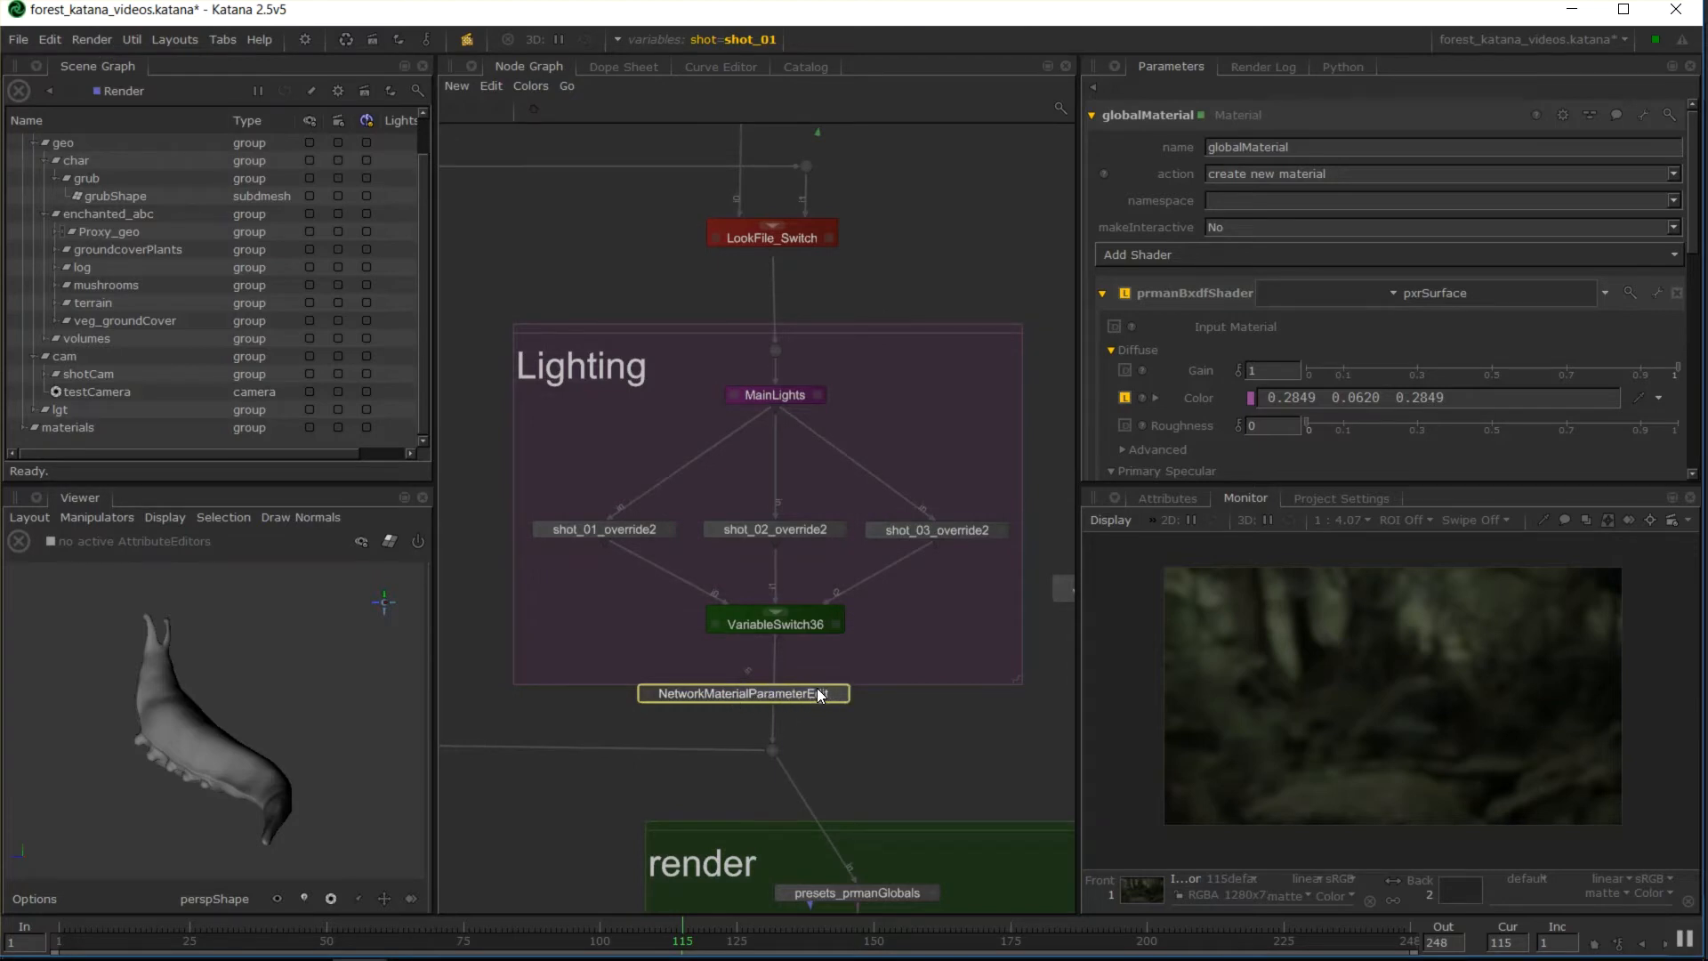
key(e)
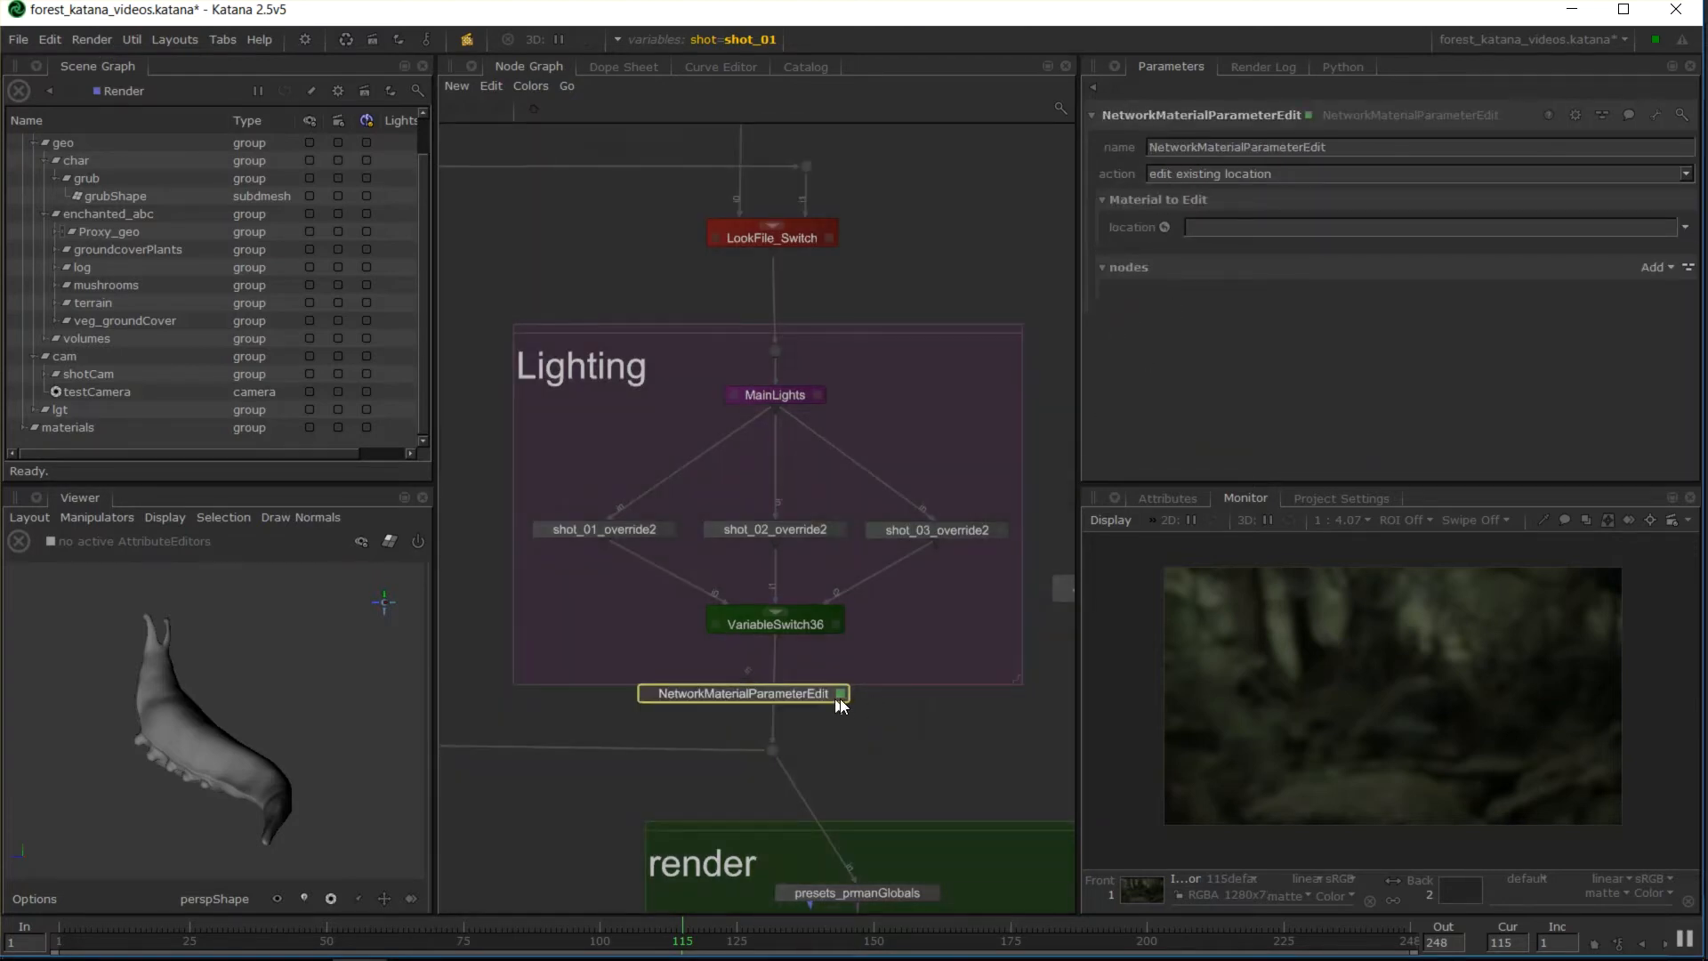
Move the NetworkMaterialParameterEdit node aside from the connection and delete it
drag(840, 697, 953, 724)
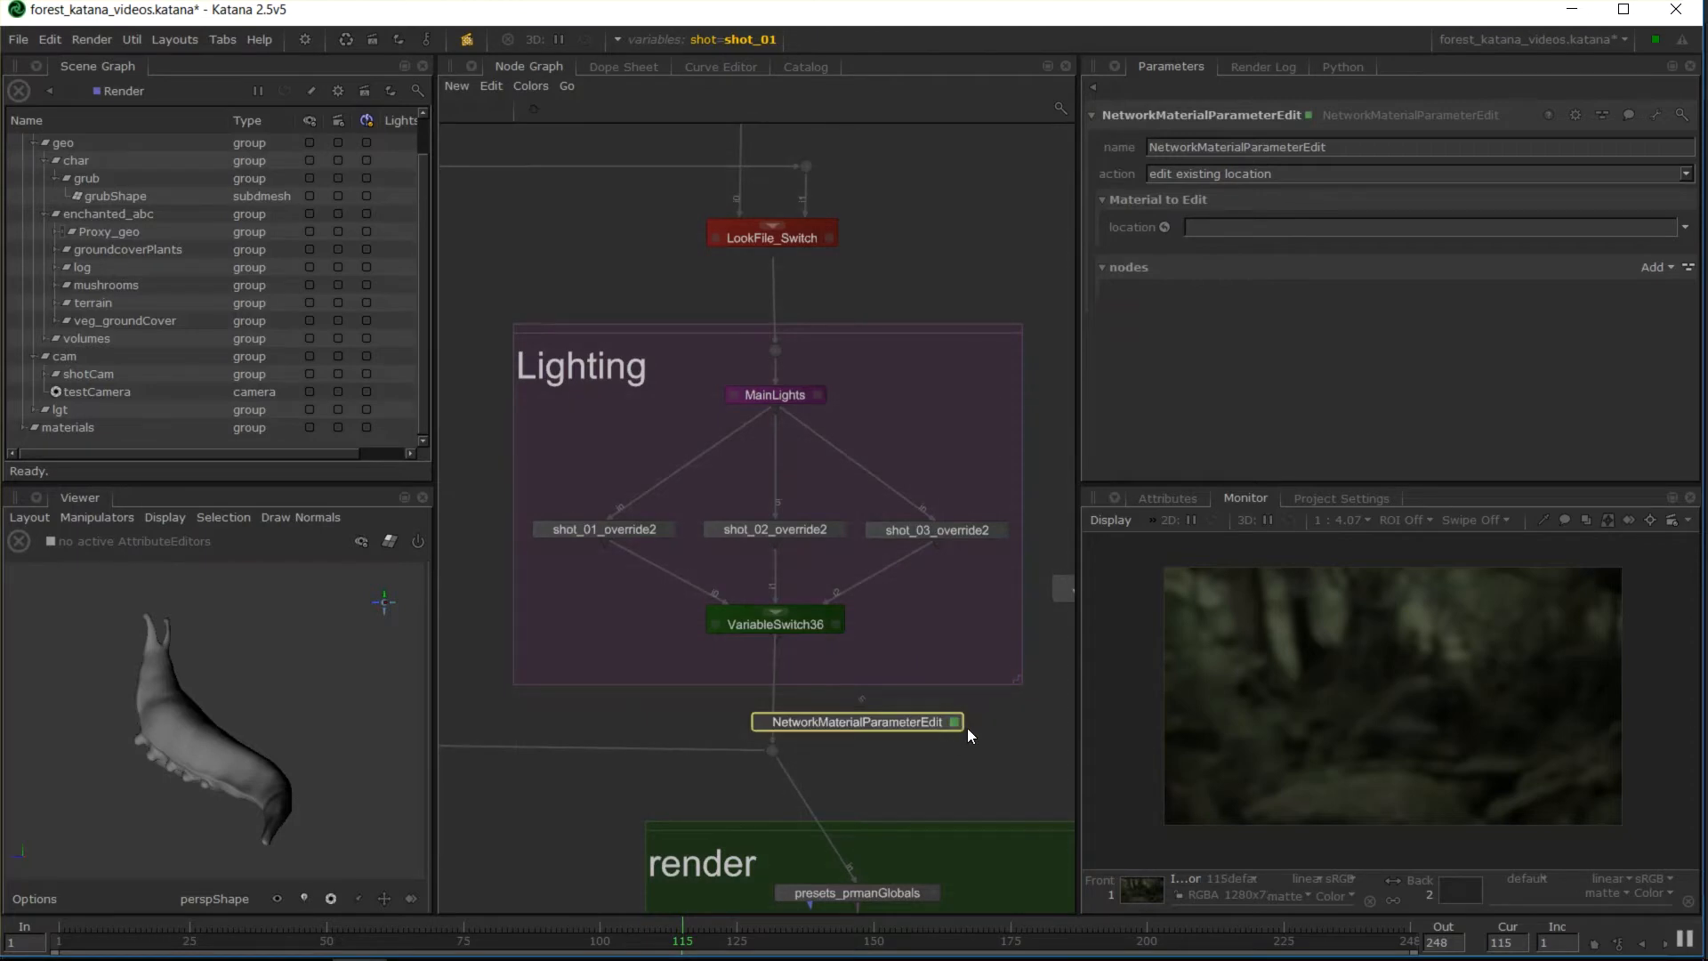
key(Delete)
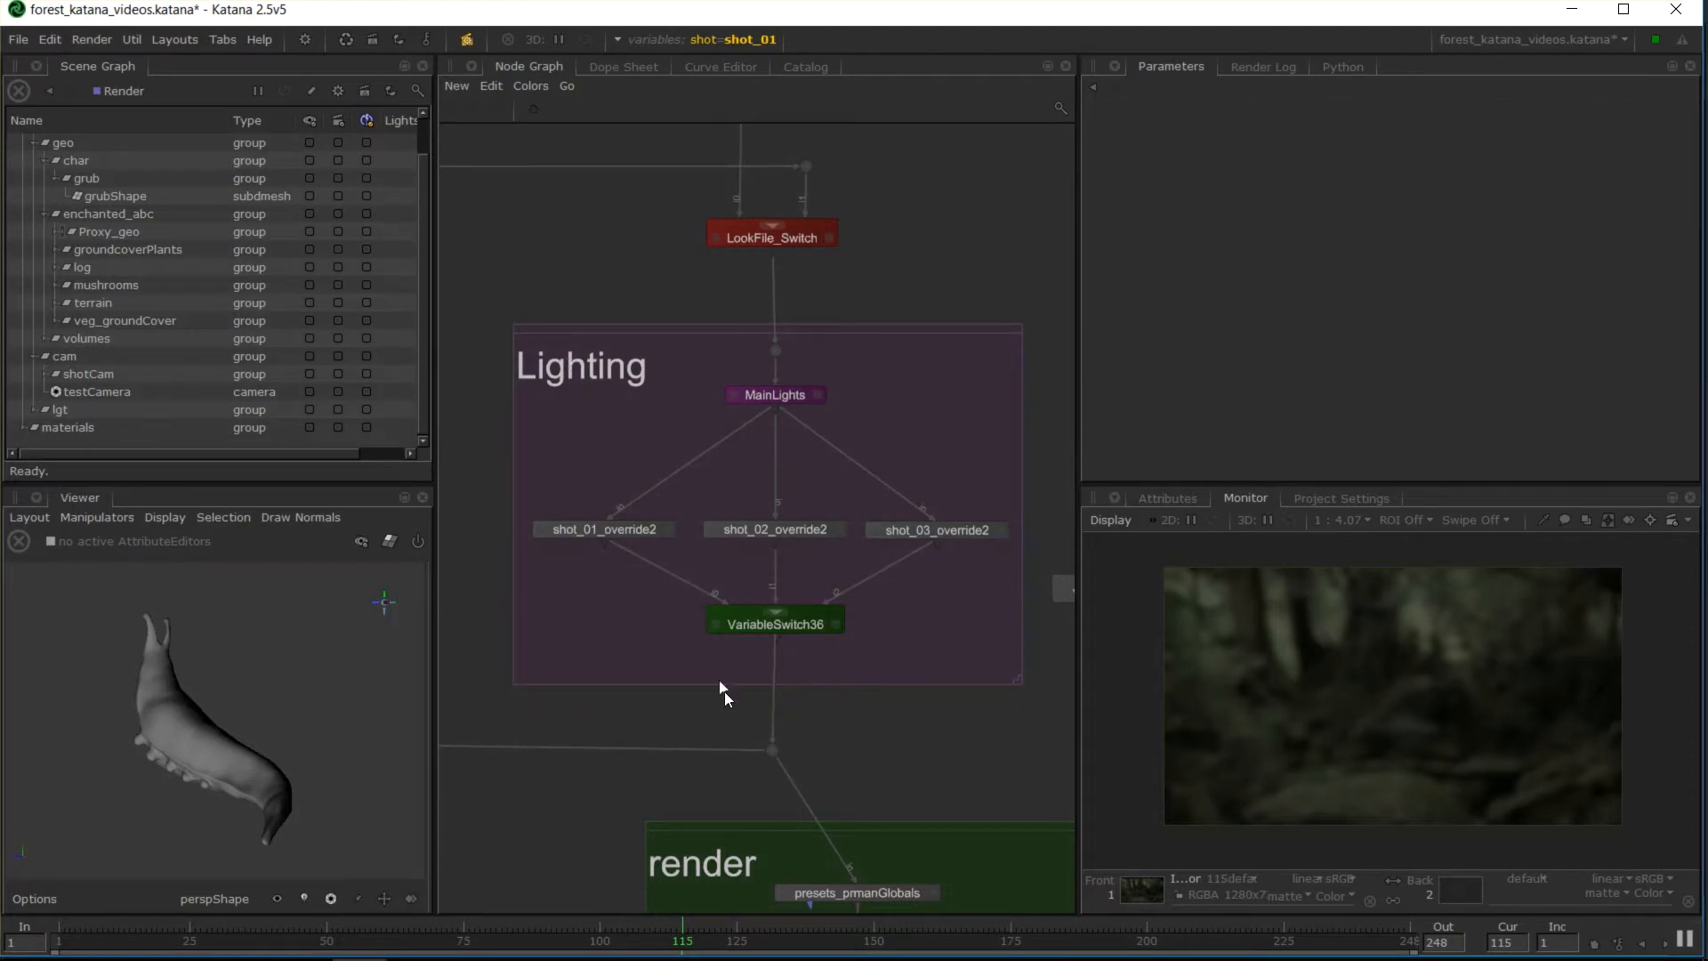
Select VariableSwitch36 in the Lighting section and repeatedly disable and re-enable it
scroll(834, 762, down, 3)
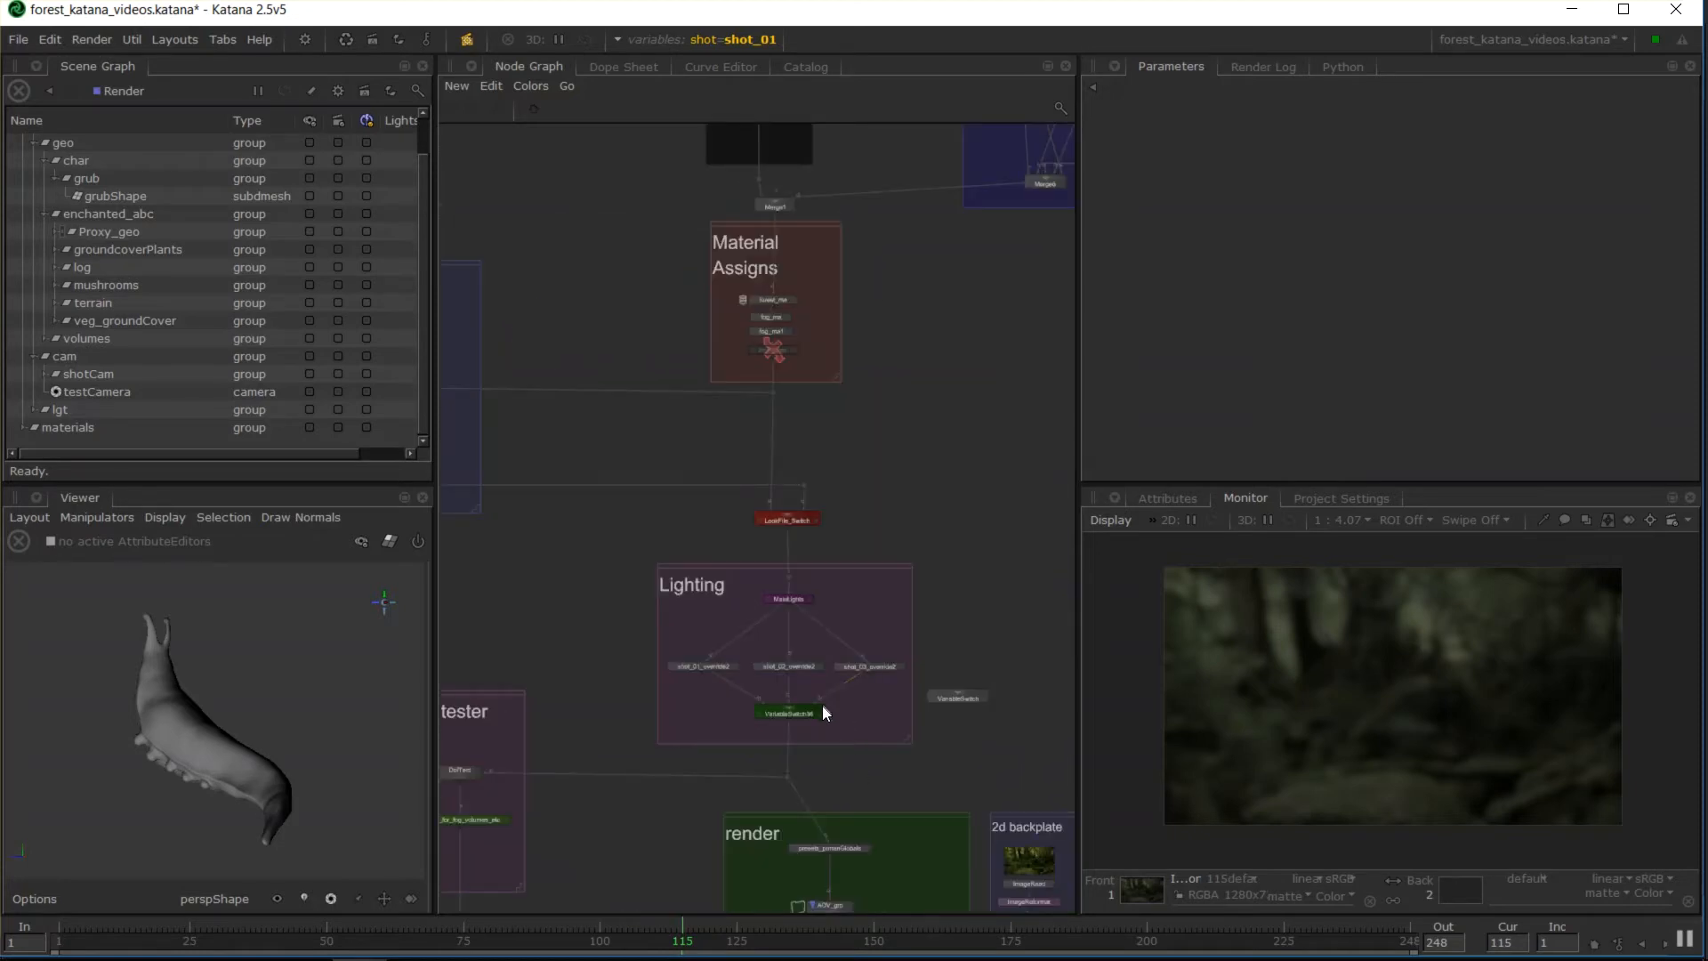
scroll(822, 703, up, 6)
middle_drag(783, 804, 800, 718)
click(758, 637)
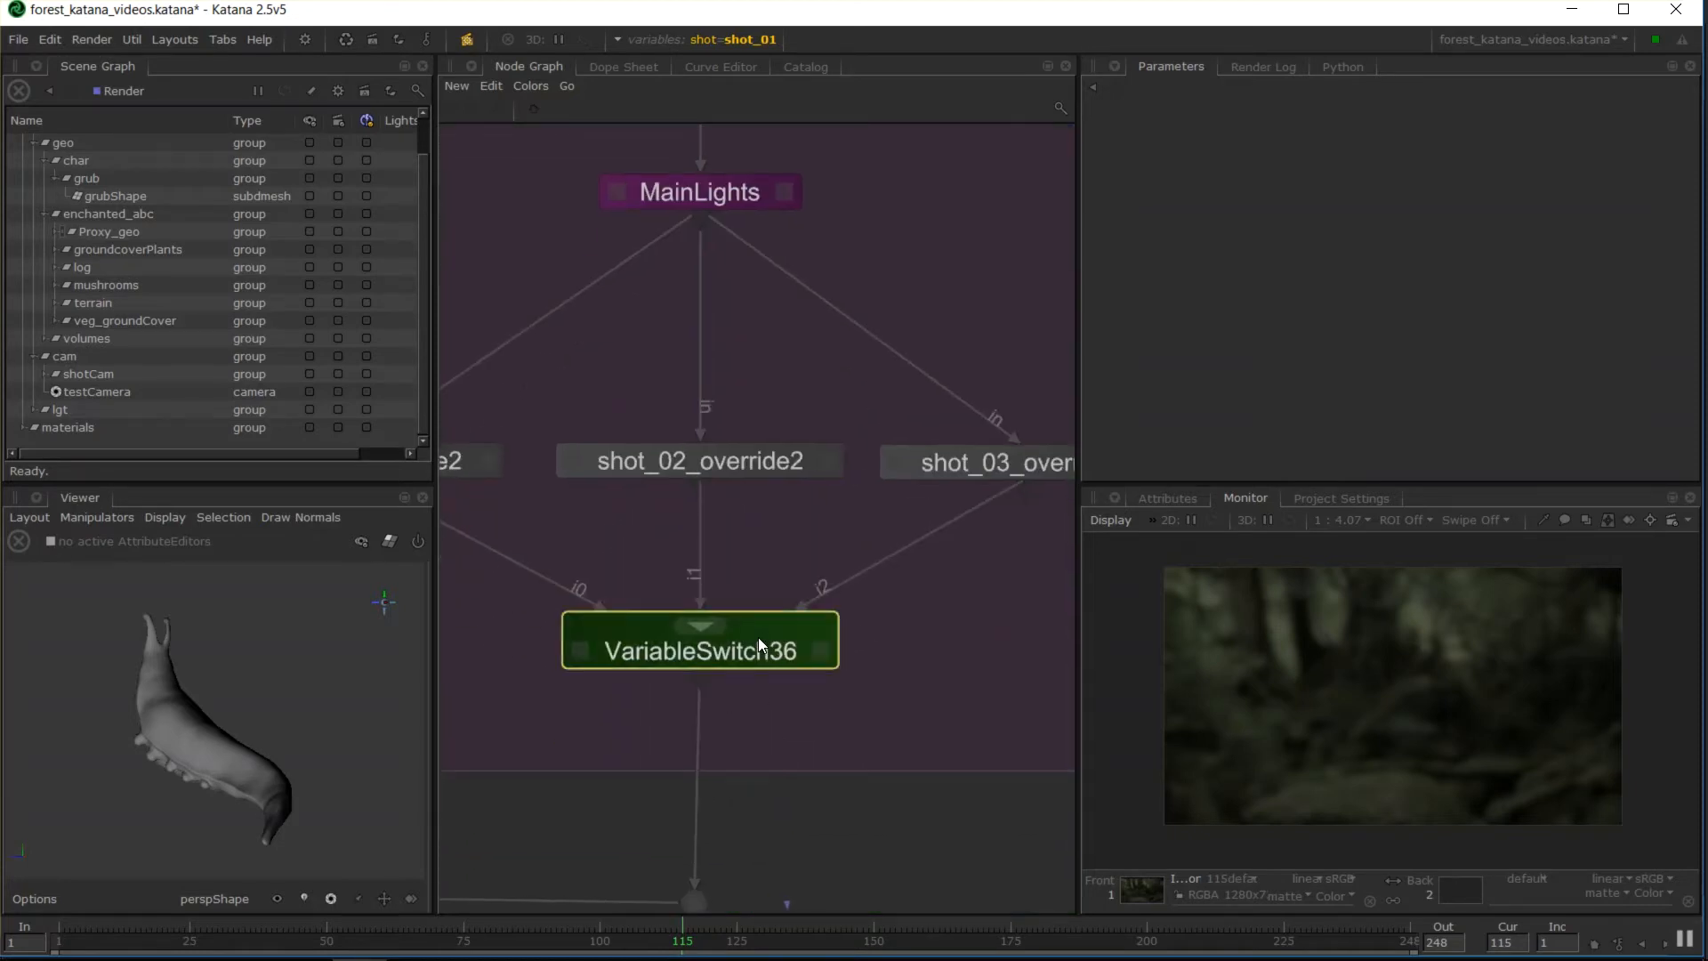
key(d)
key(d)
key(d)
key(d)
key(d)
key(d)
Select all nodes in the Read in scene section and frame them in the node graph
middle_drag(933, 627, 975, 783)
scroll(946, 663, down, 5)
middle_drag(895, 343, 948, 810)
scroll(957, 713, down, 9)
middle_drag(862, 626, 733, 502)
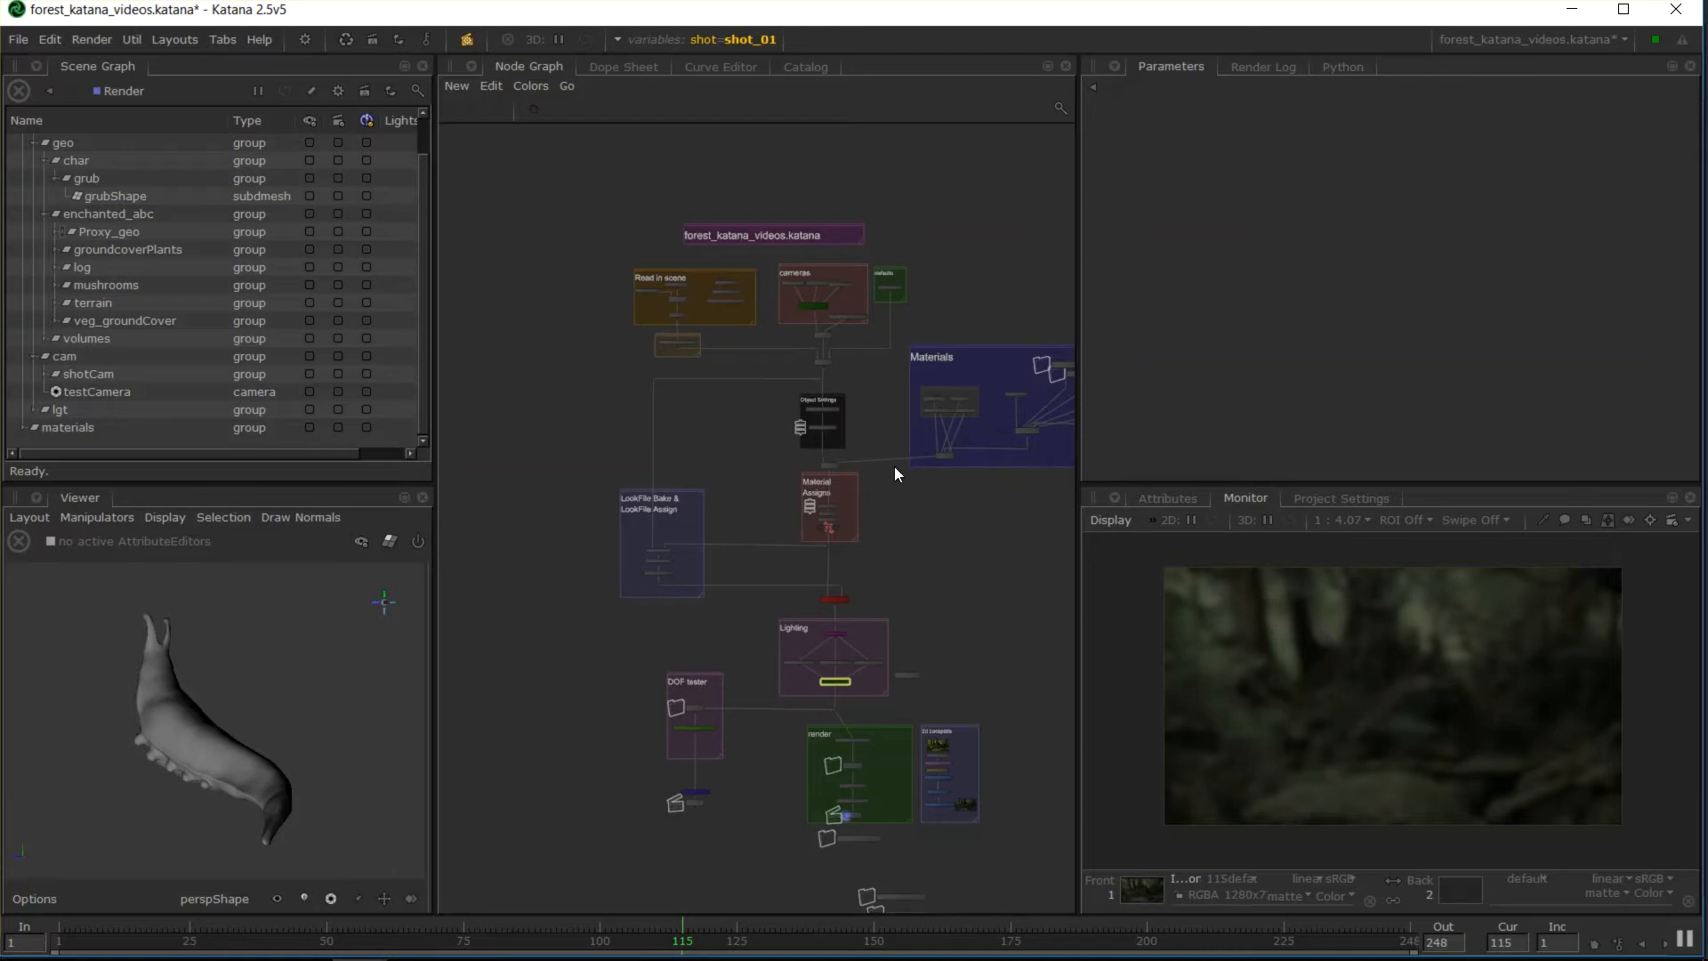
scroll(808, 430, up, 5)
drag(932, 384, 468, 625)
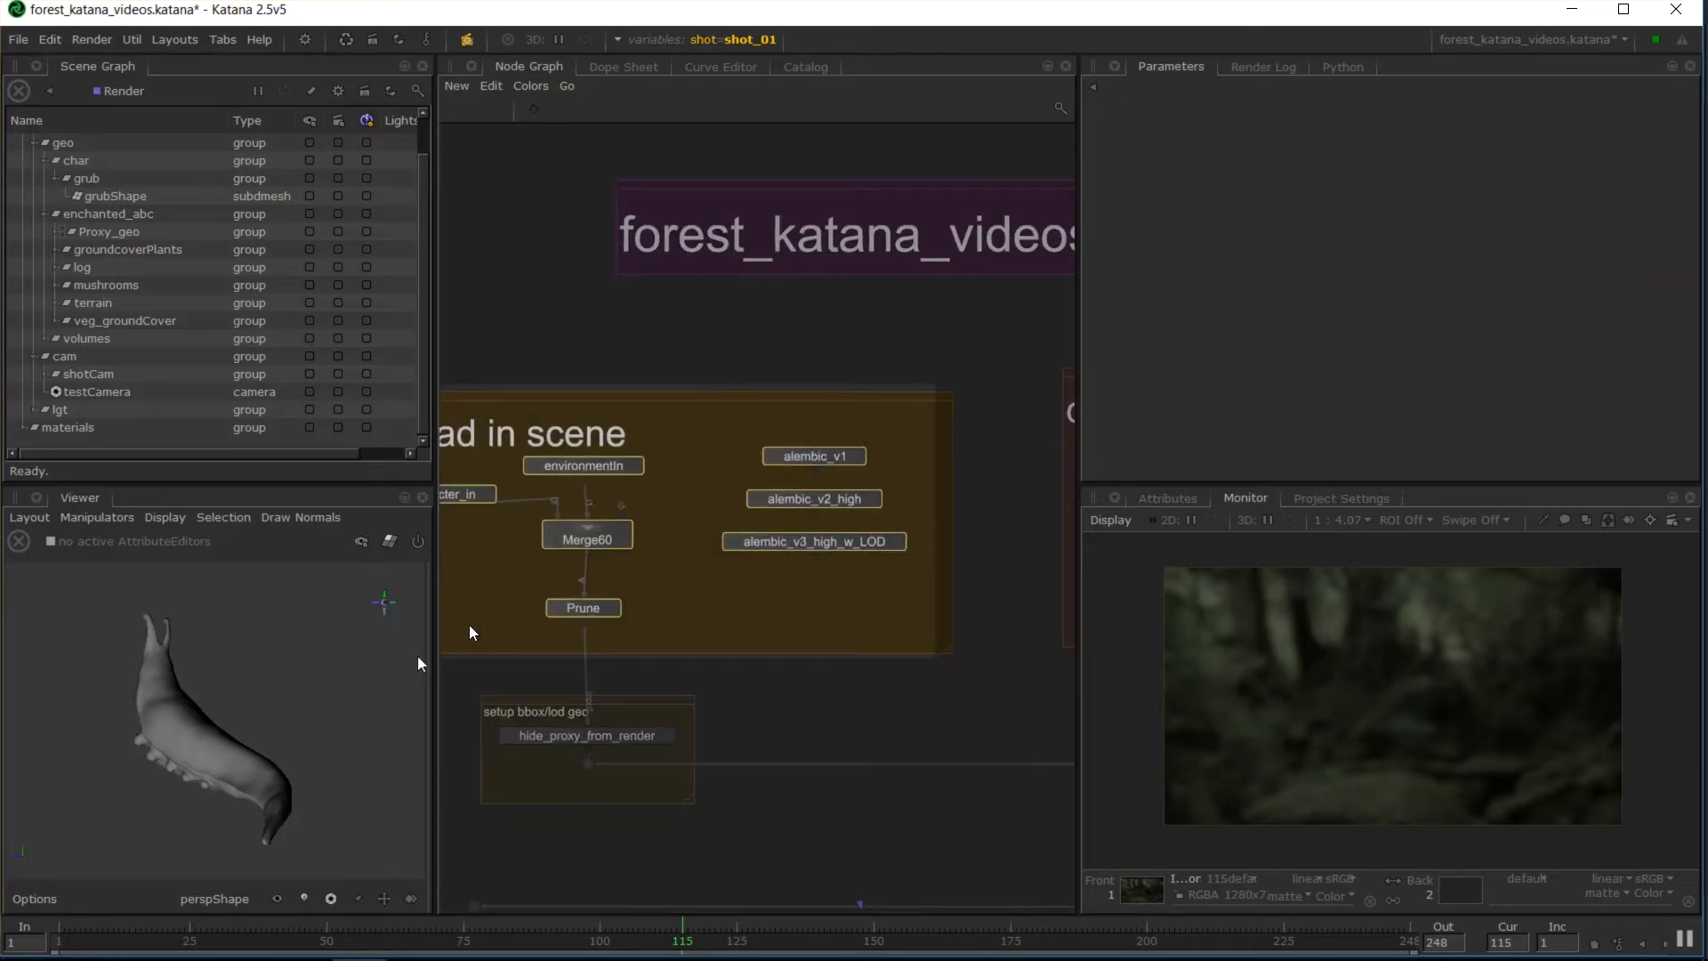
key(f)
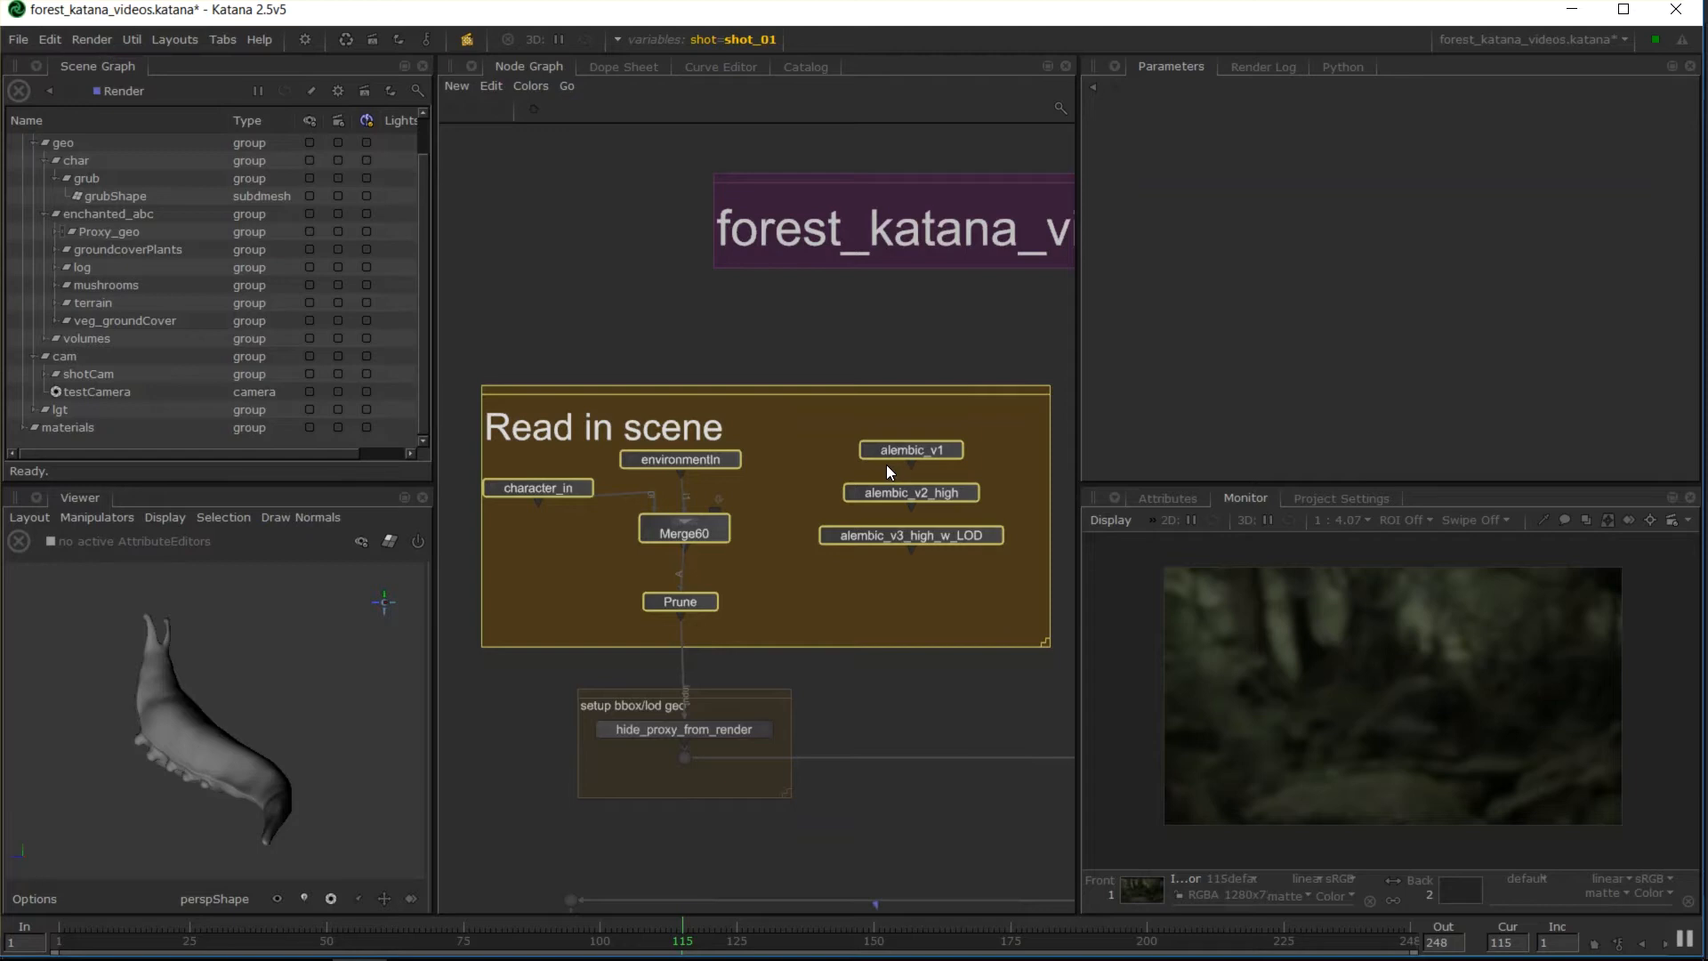
Select the grub mesh in the 3D viewer and clear the selection again
drag(281, 692, 116, 788)
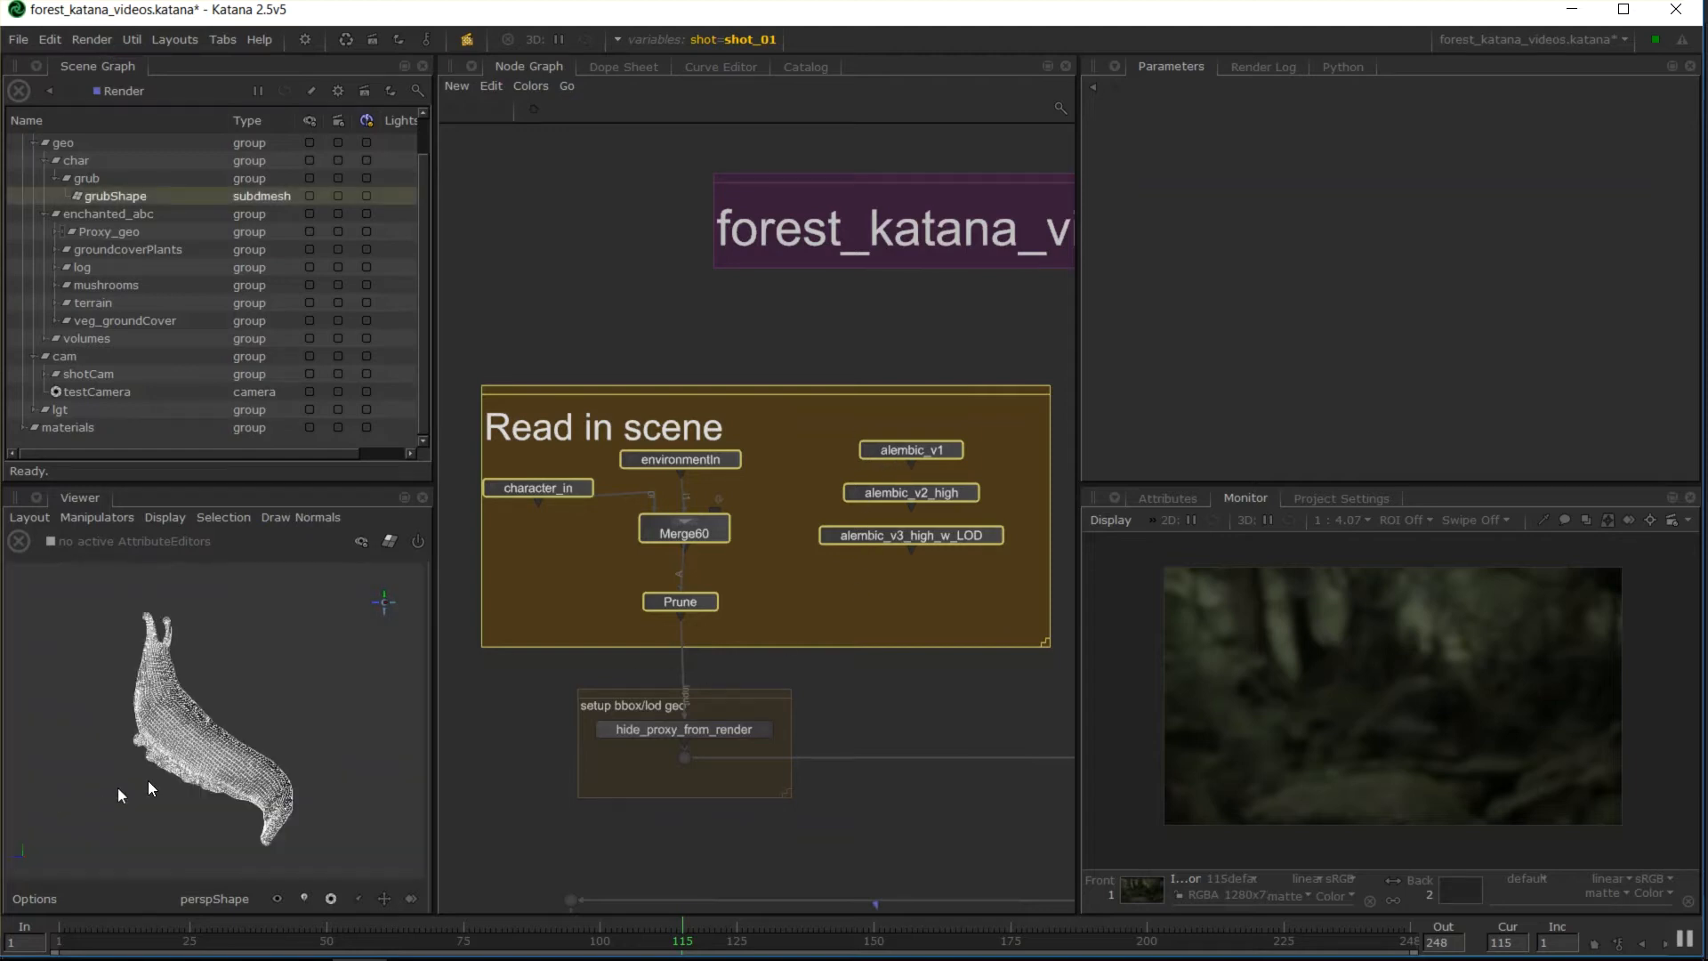
click(269, 725)
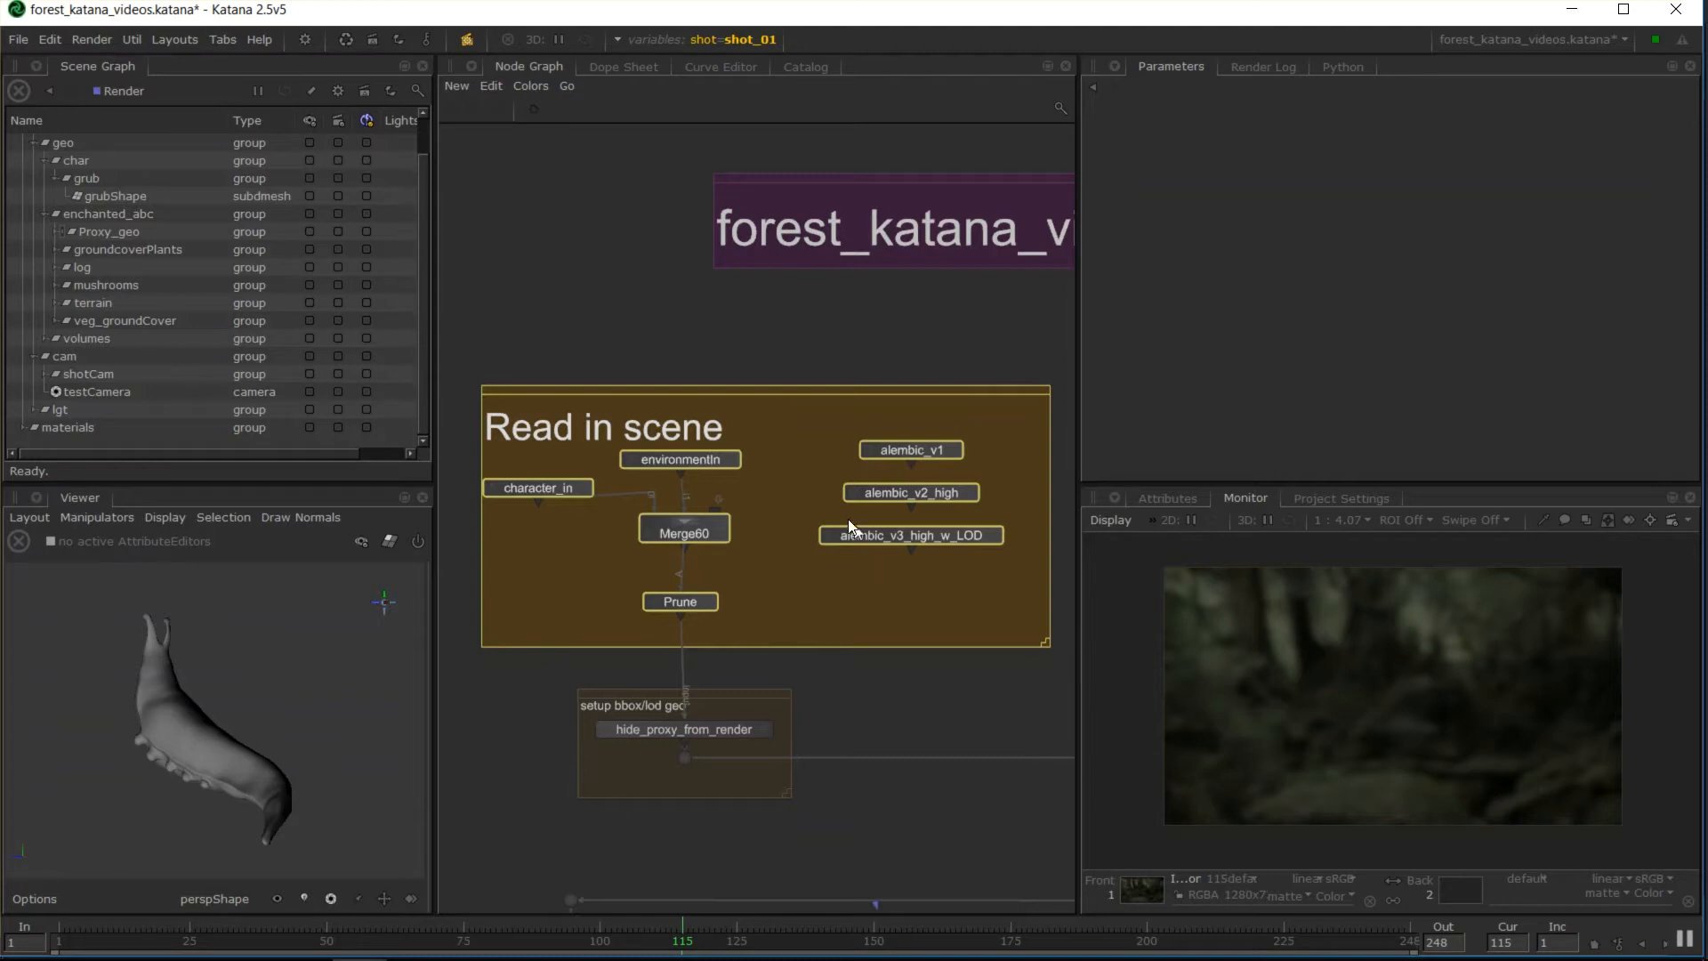
middle_drag(995, 712, 922, 627)
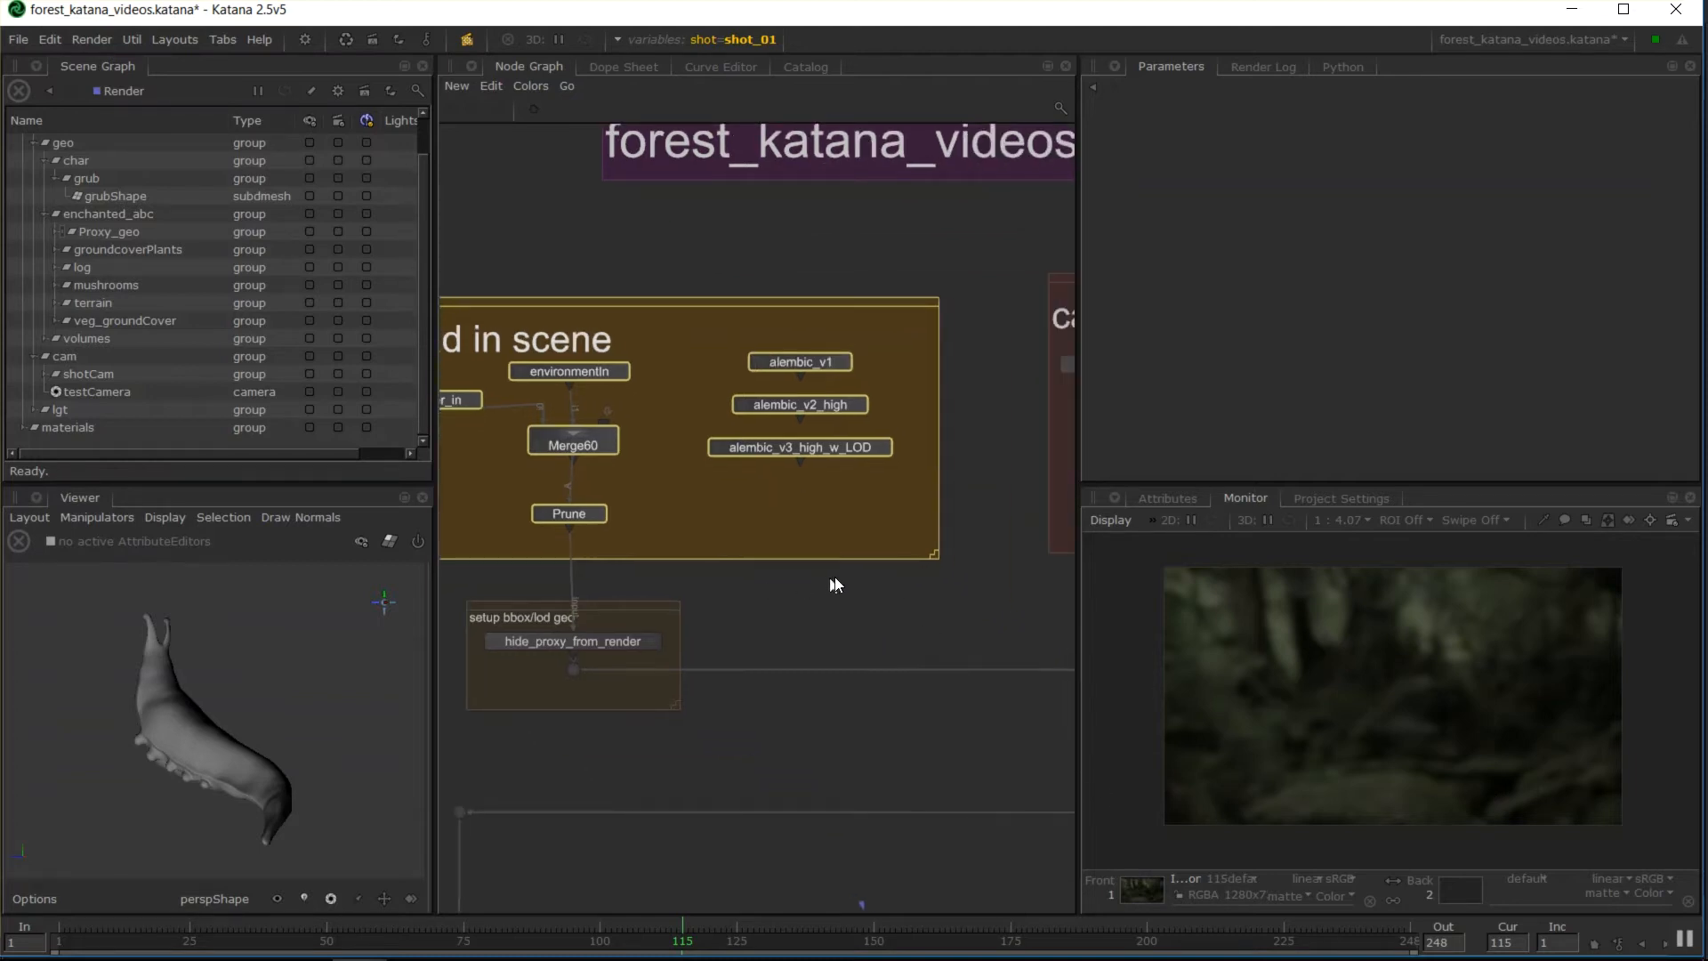
Examine the whole forest node graph from the Read in scene section down to the render section
scroll(792, 596, down, 3)
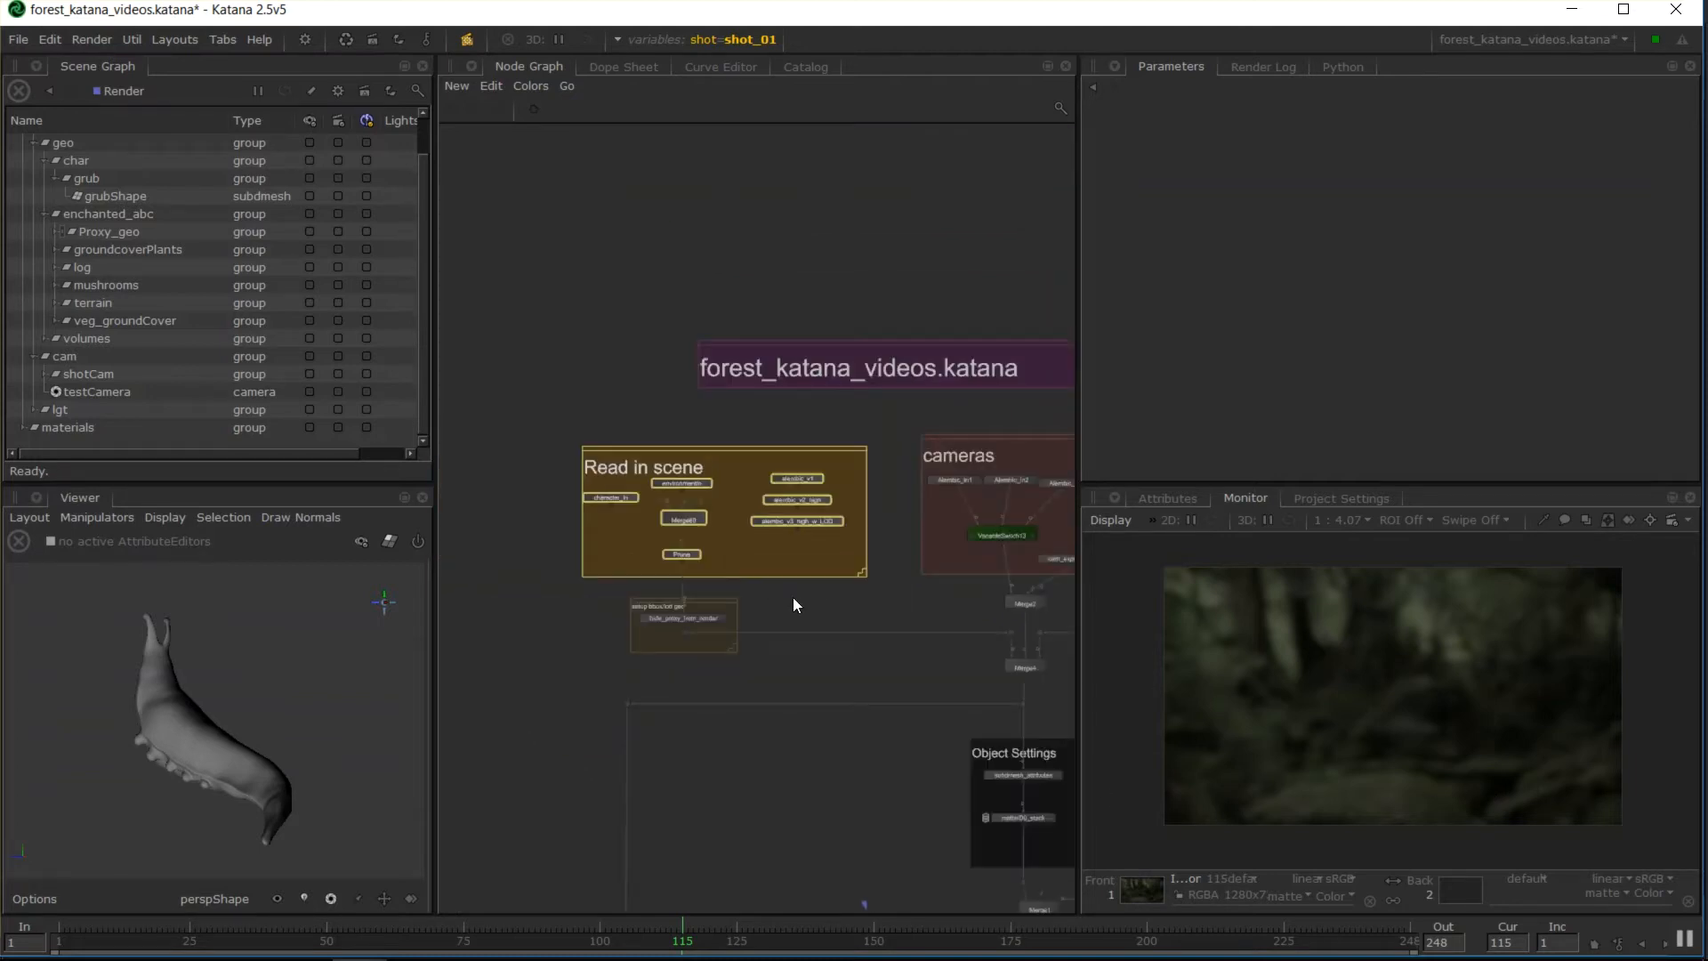
middle_drag(870, 612, 534, 354)
middle_drag(872, 774, 803, 408)
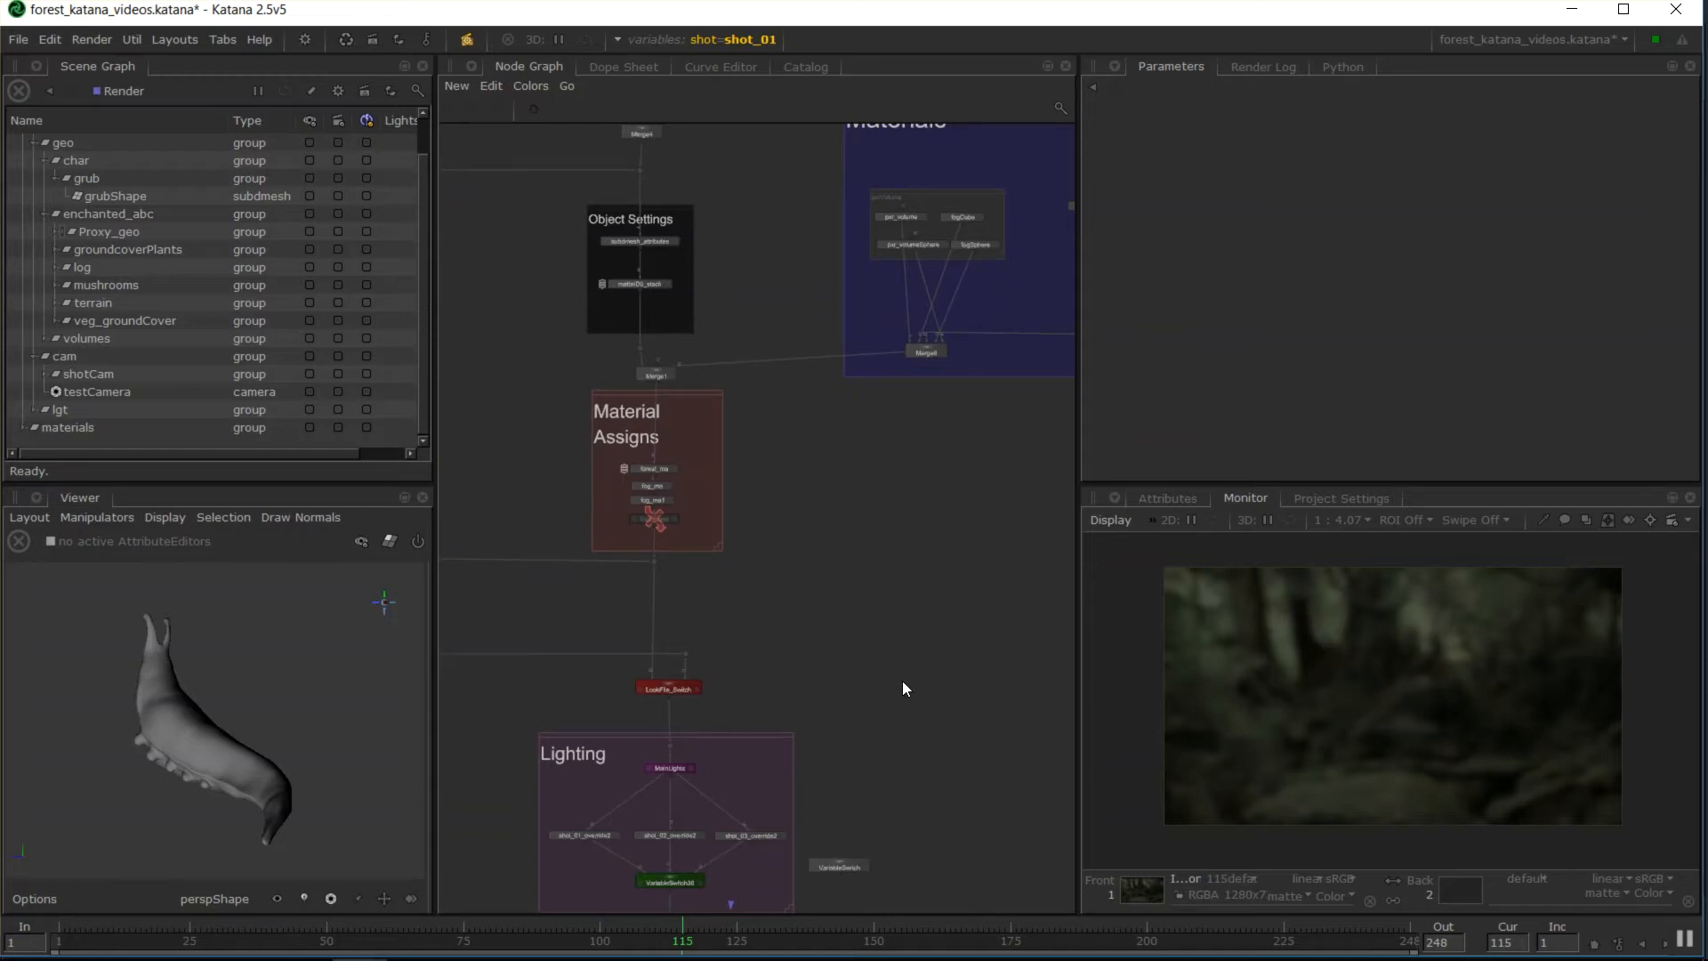
scroll(896, 677, down, 6)
scroll(894, 680, up, 3)
middle_drag(746, 481, 673, 389)
click(462, 162)
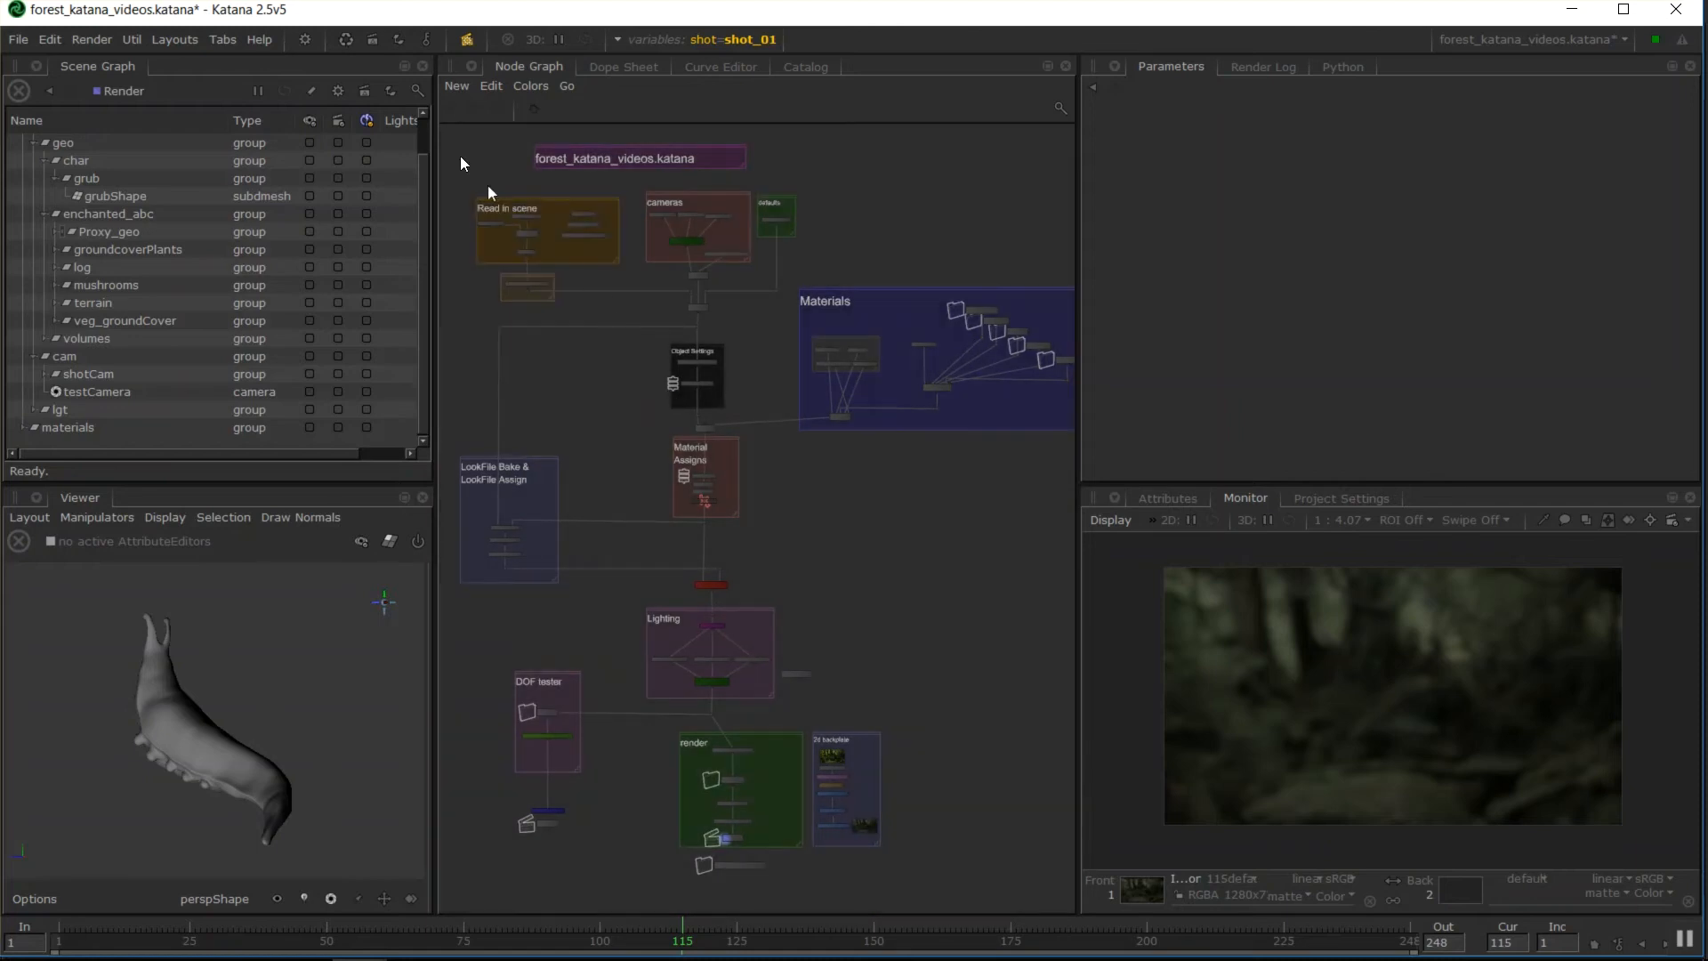
Widen the Node Graph pane so the full Materials section fits inside it
drag(1078, 214, 1213, 233)
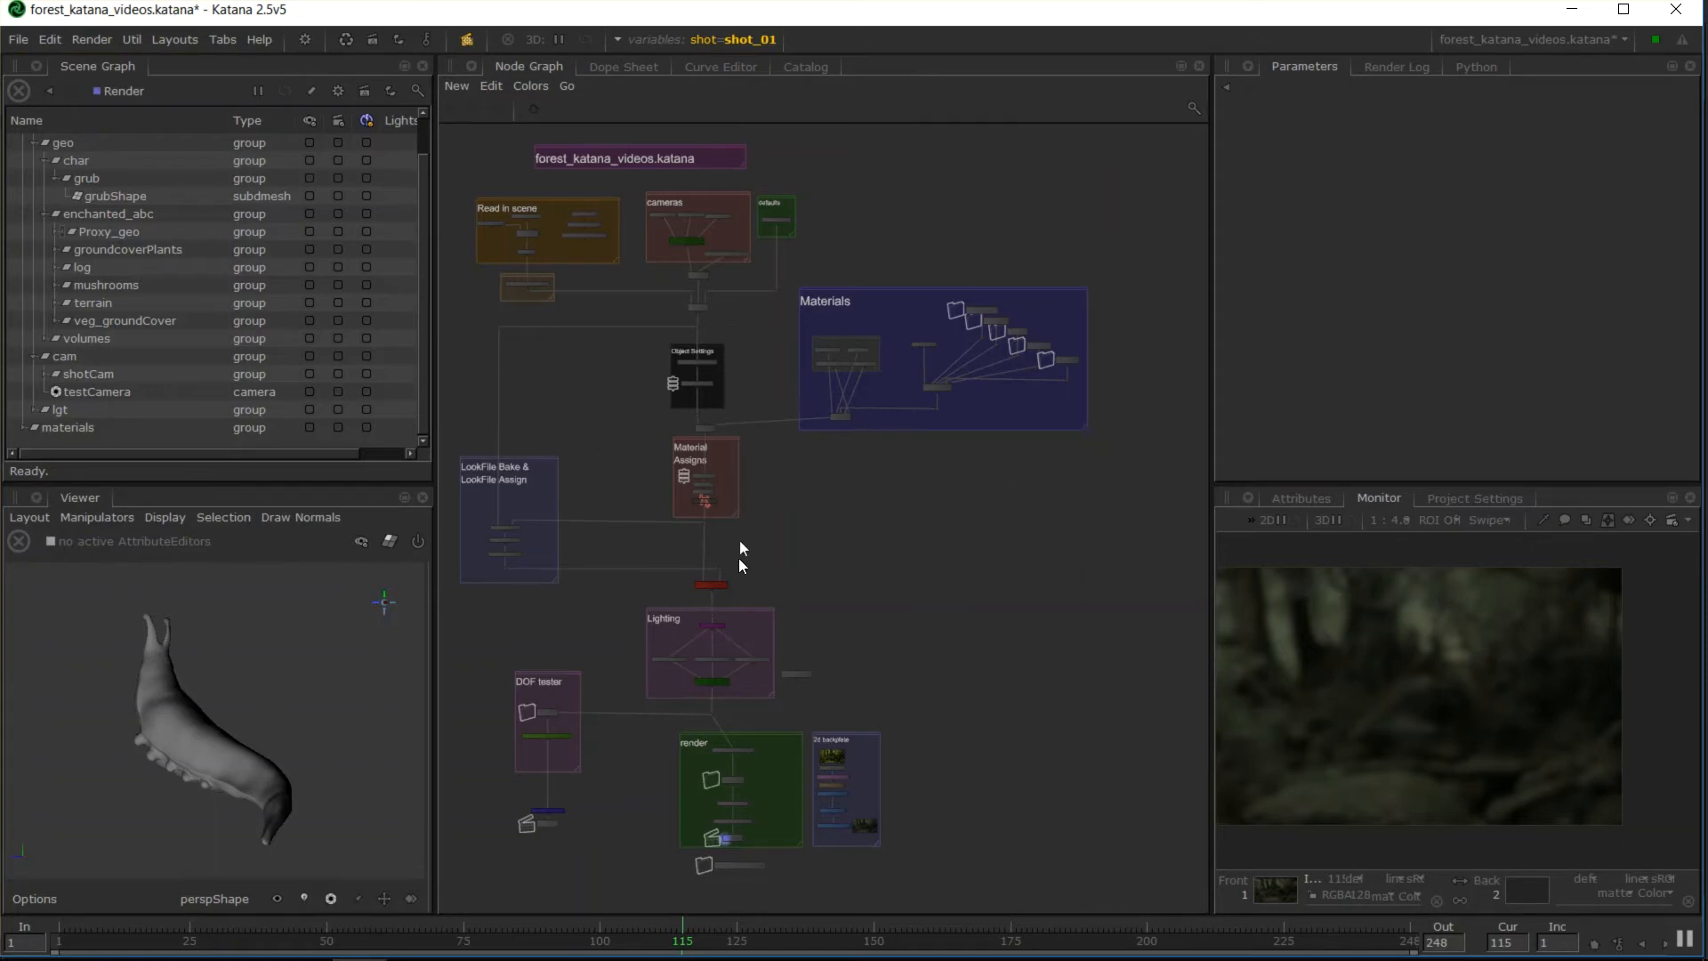
middle_drag(717, 605, 728, 554)
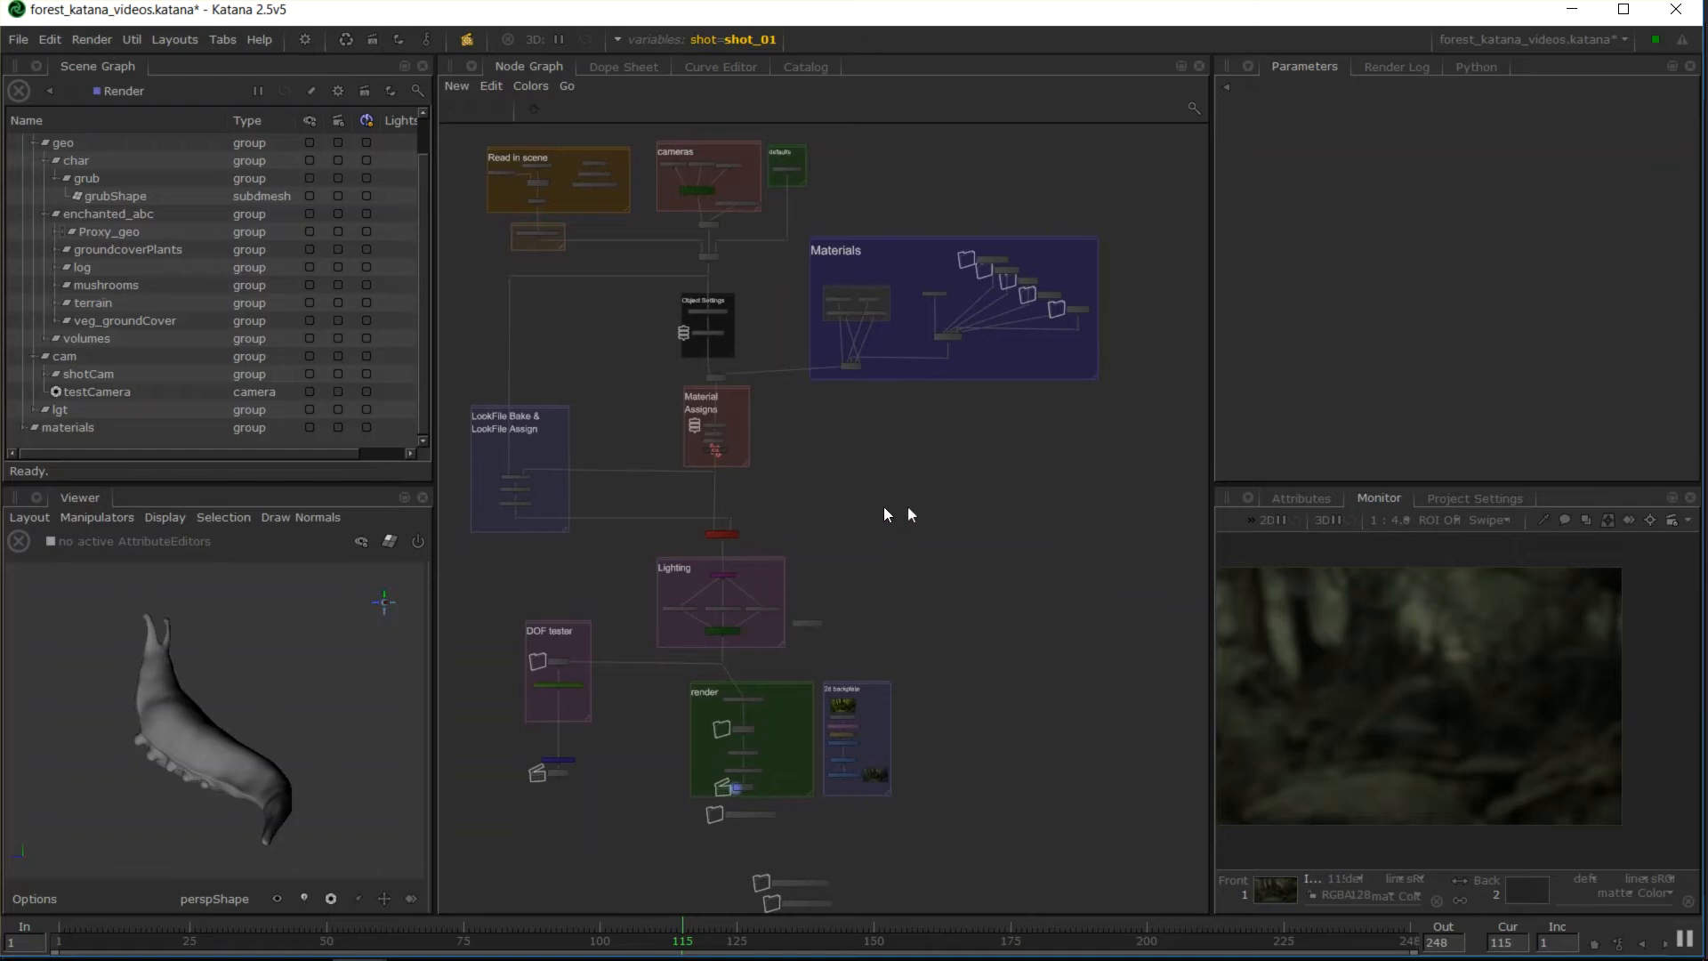
middle_drag(1151, 334, 1003, 457)
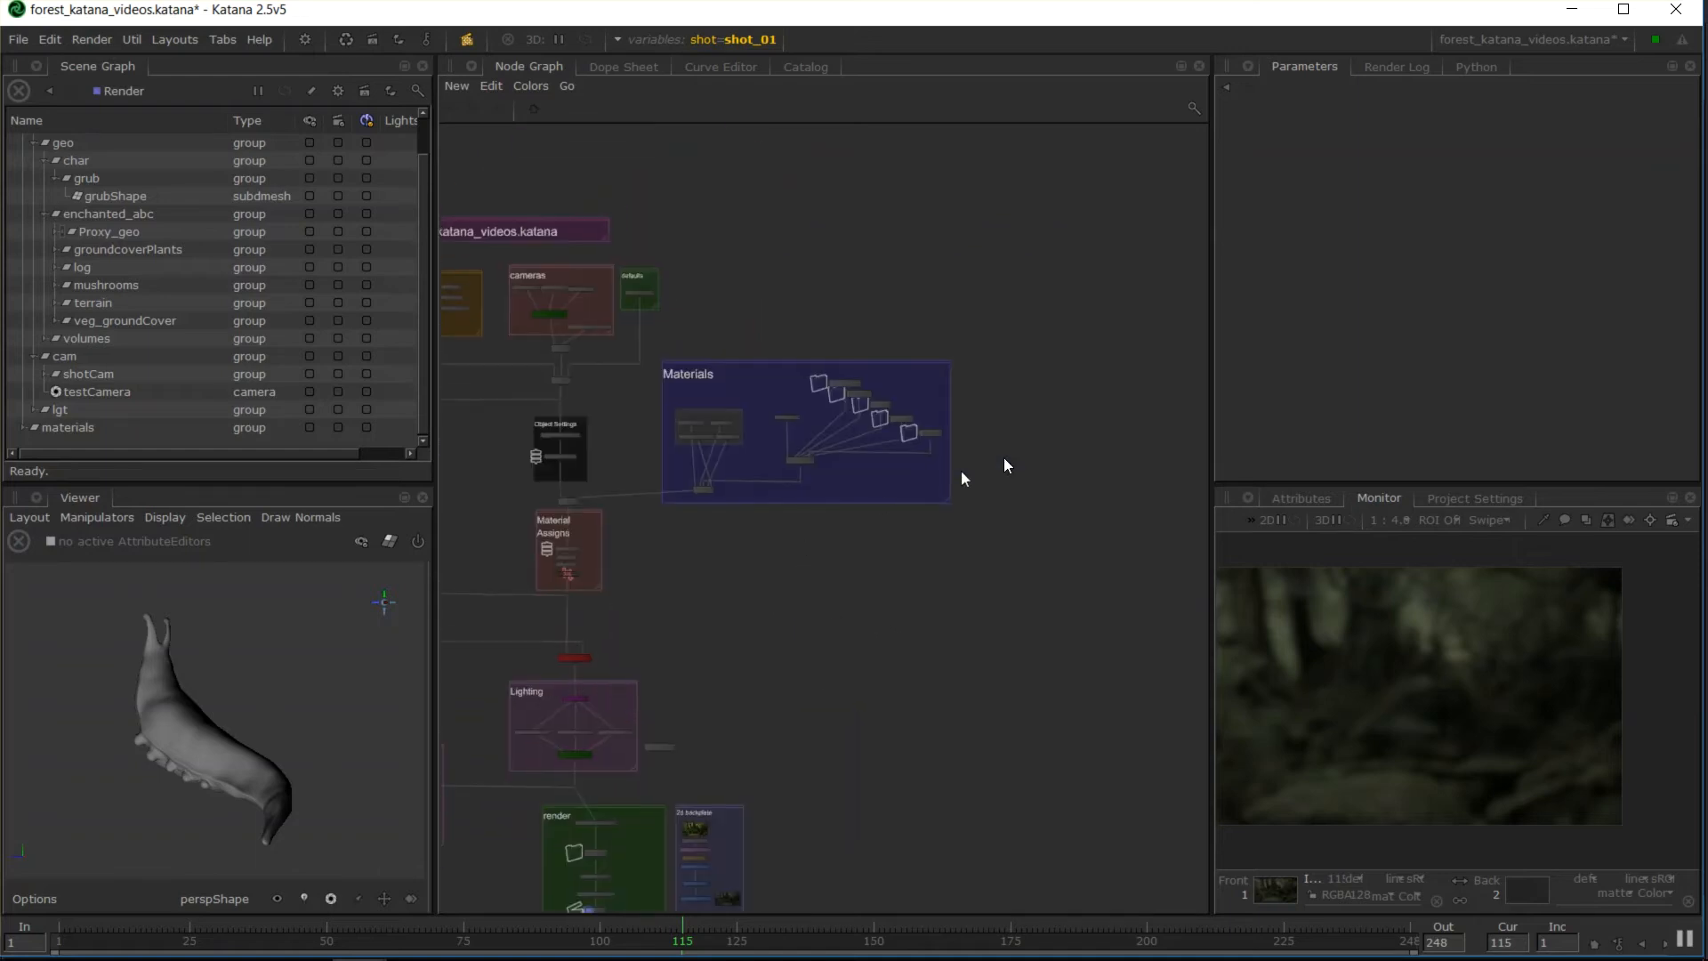
Check the prManBase script on the user shelf and look over the forest node graph's sections
click(303, 45)
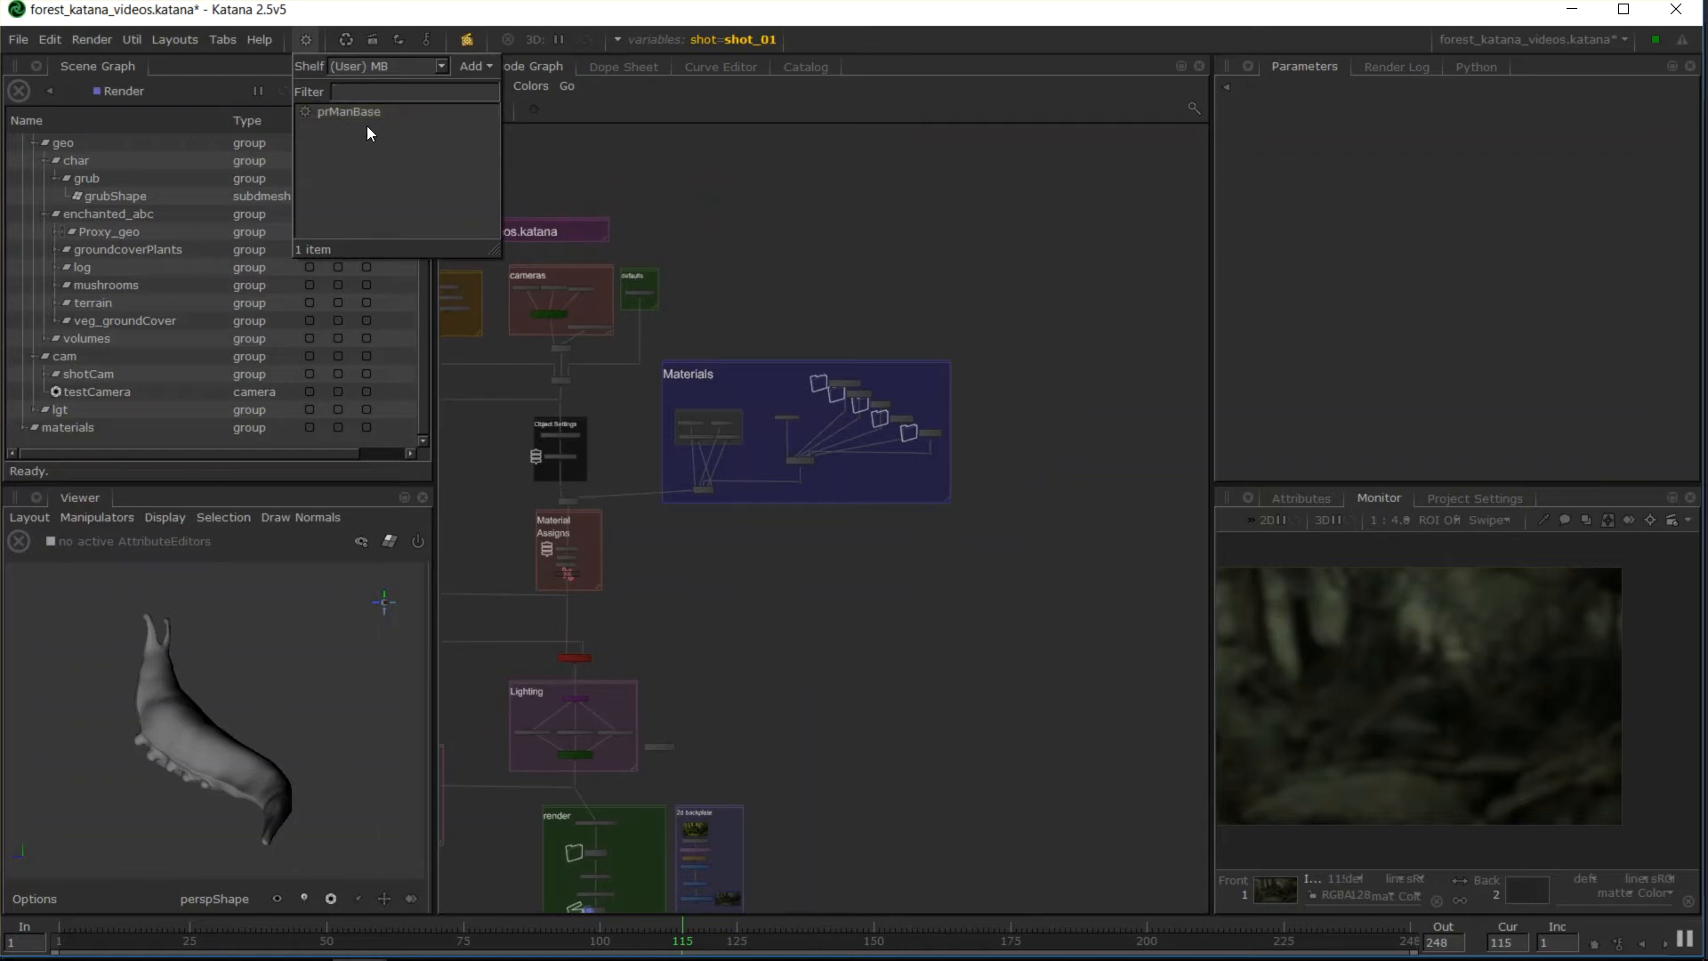
click(1092, 305)
middle_drag(1111, 360, 712, 336)
middle_drag(702, 401, 1308, 409)
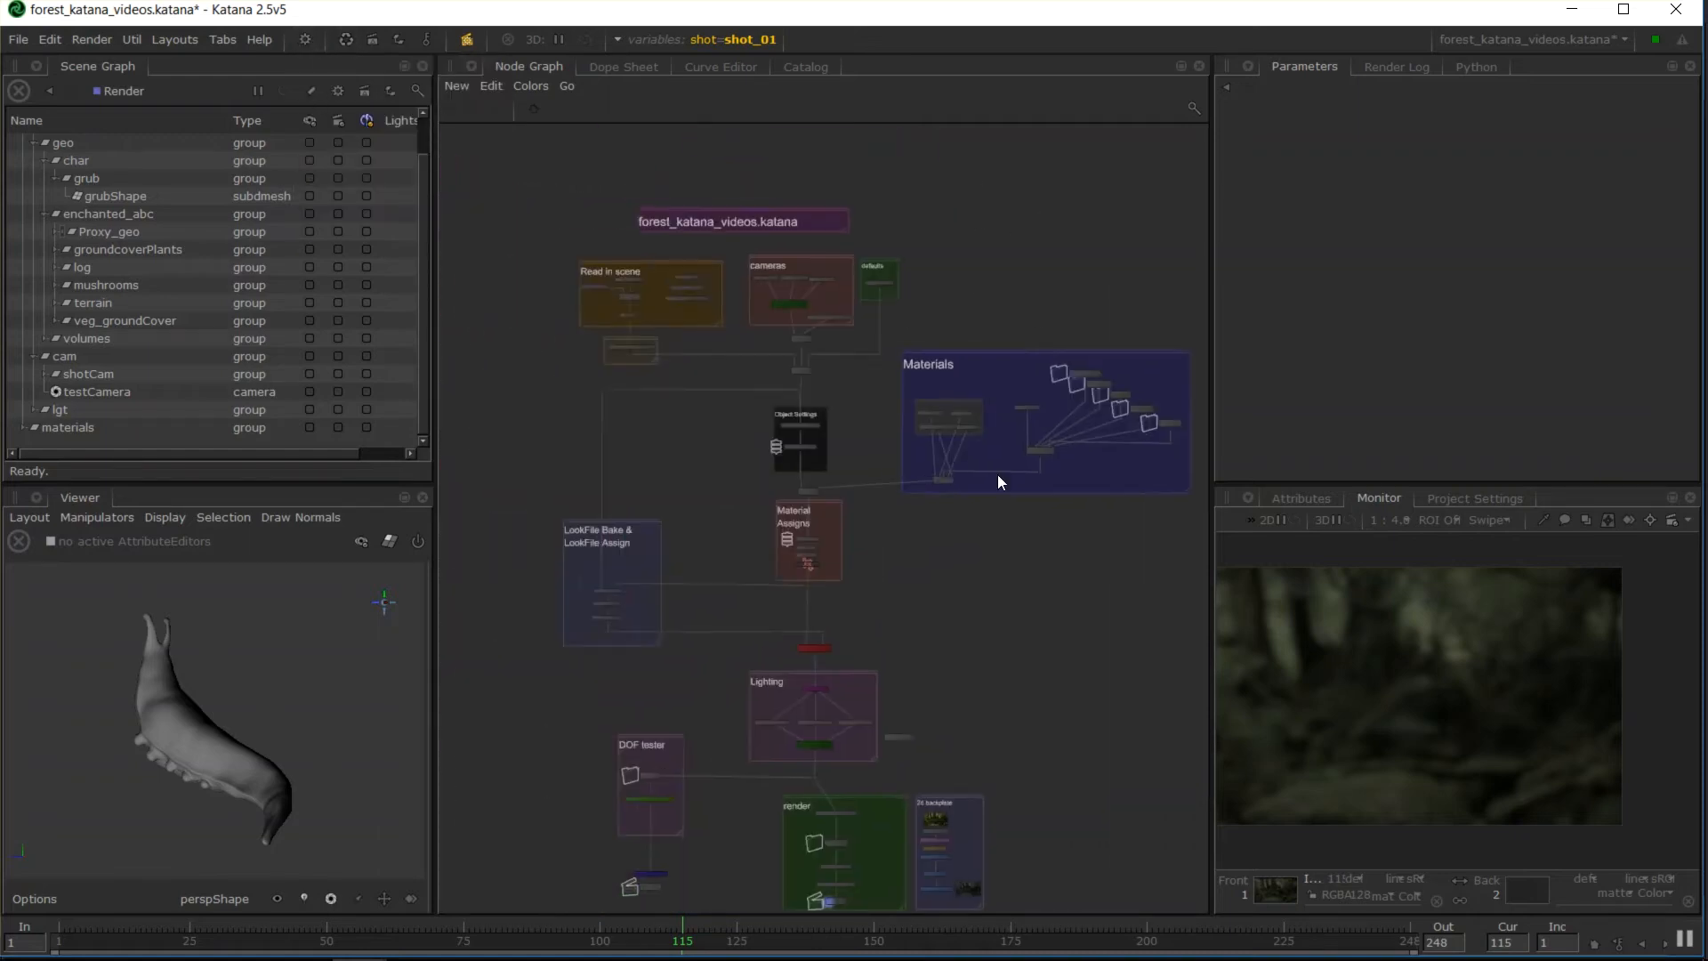
middle_drag(927, 633, 897, 579)
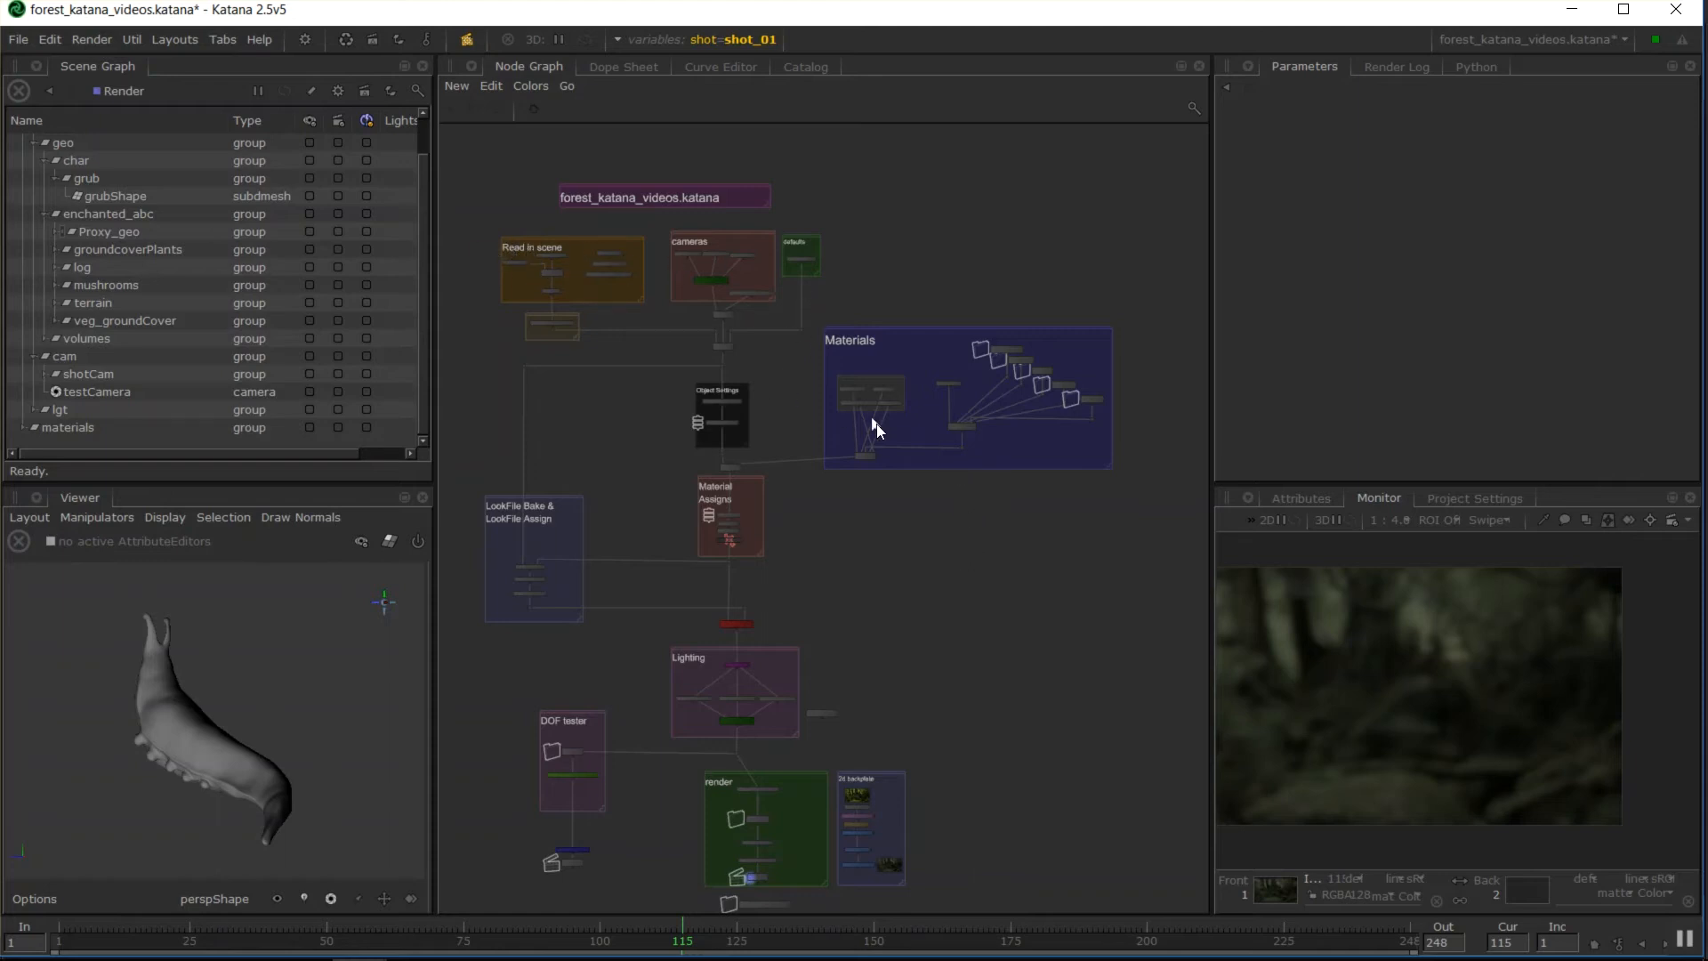
scroll(683, 459, up, 4)
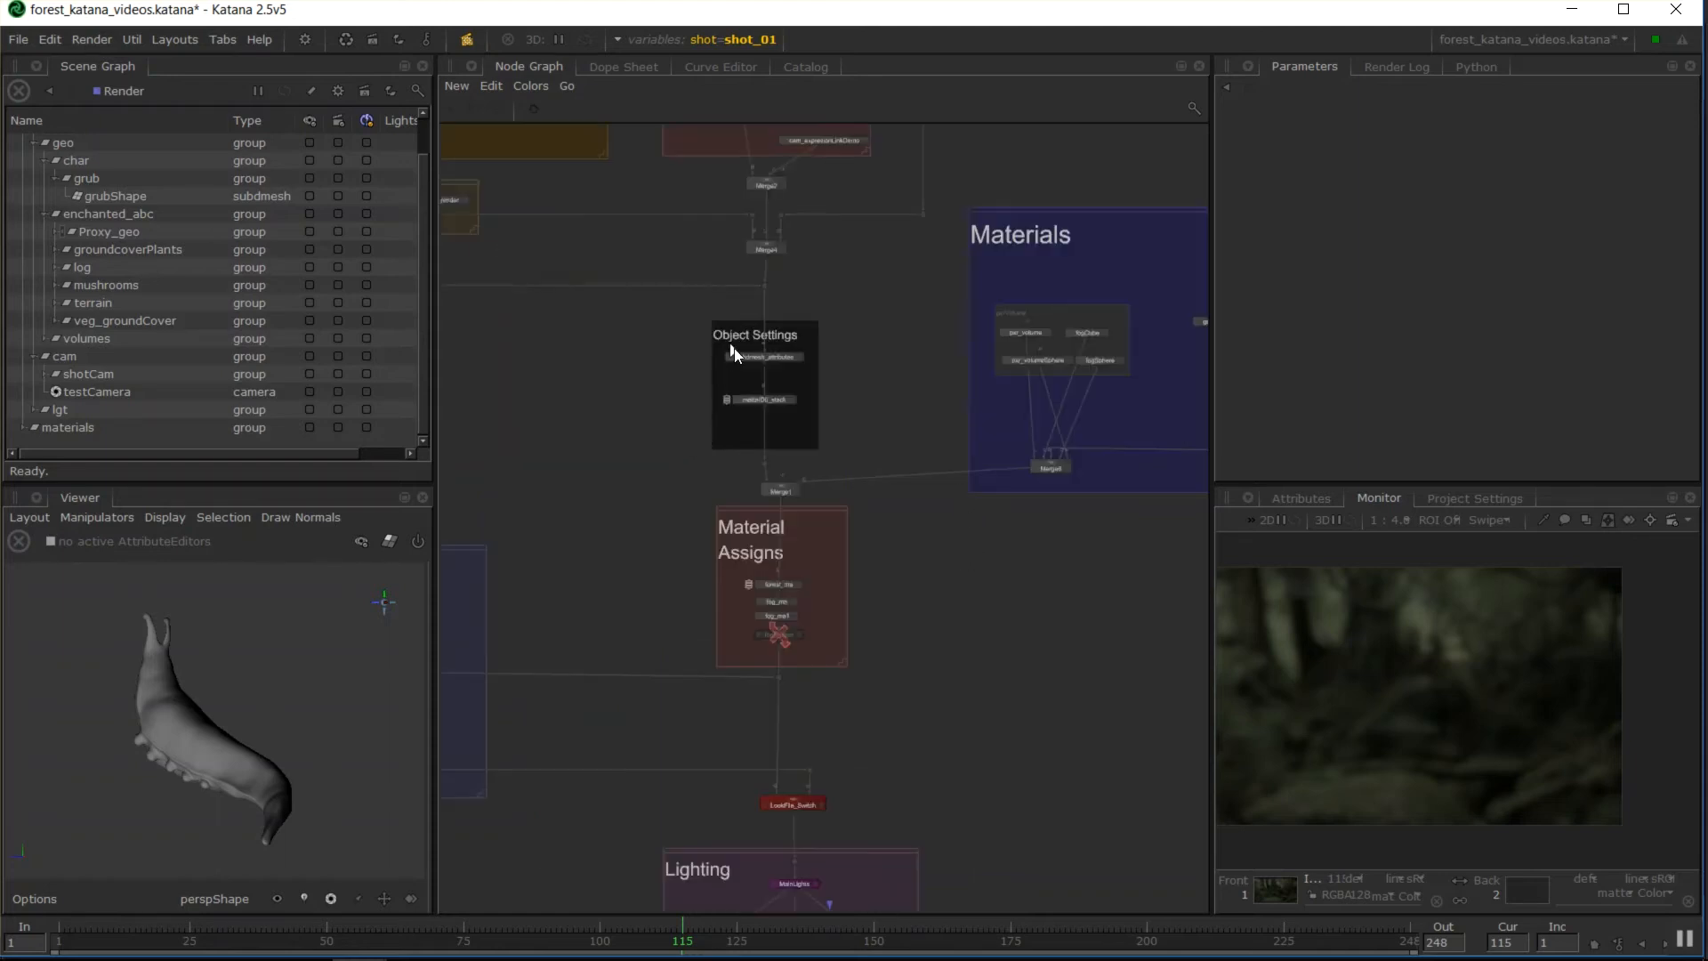
scroll(724, 351, down, 4)
click(307, 40)
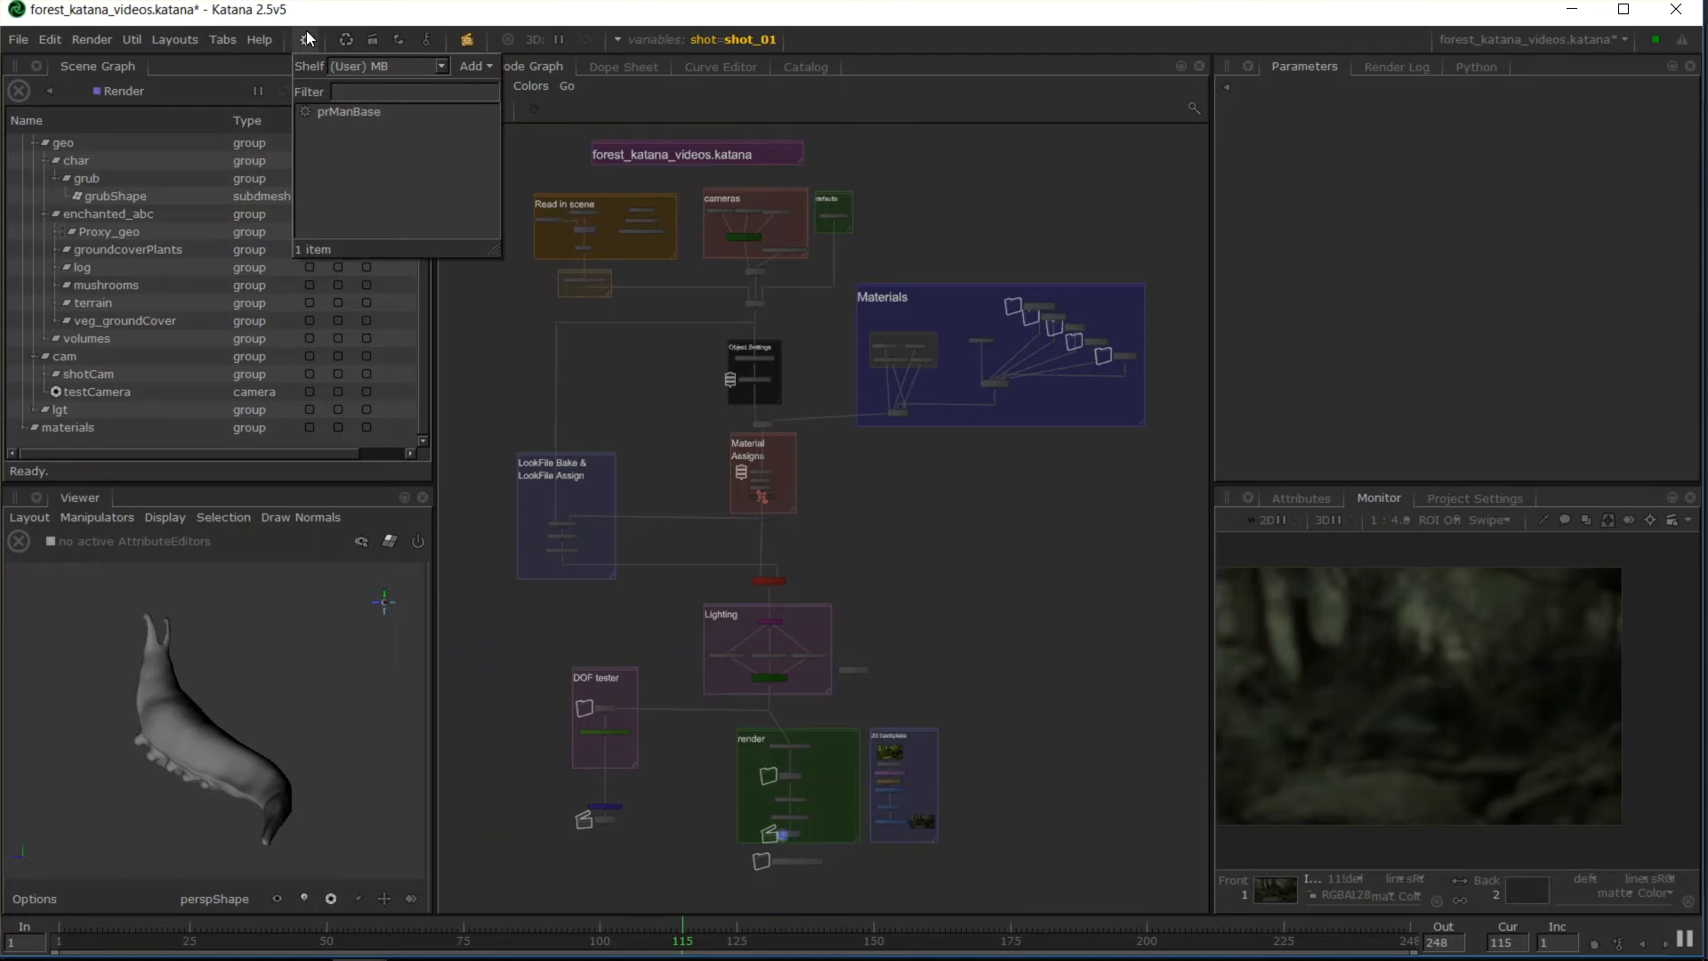
click(329, 112)
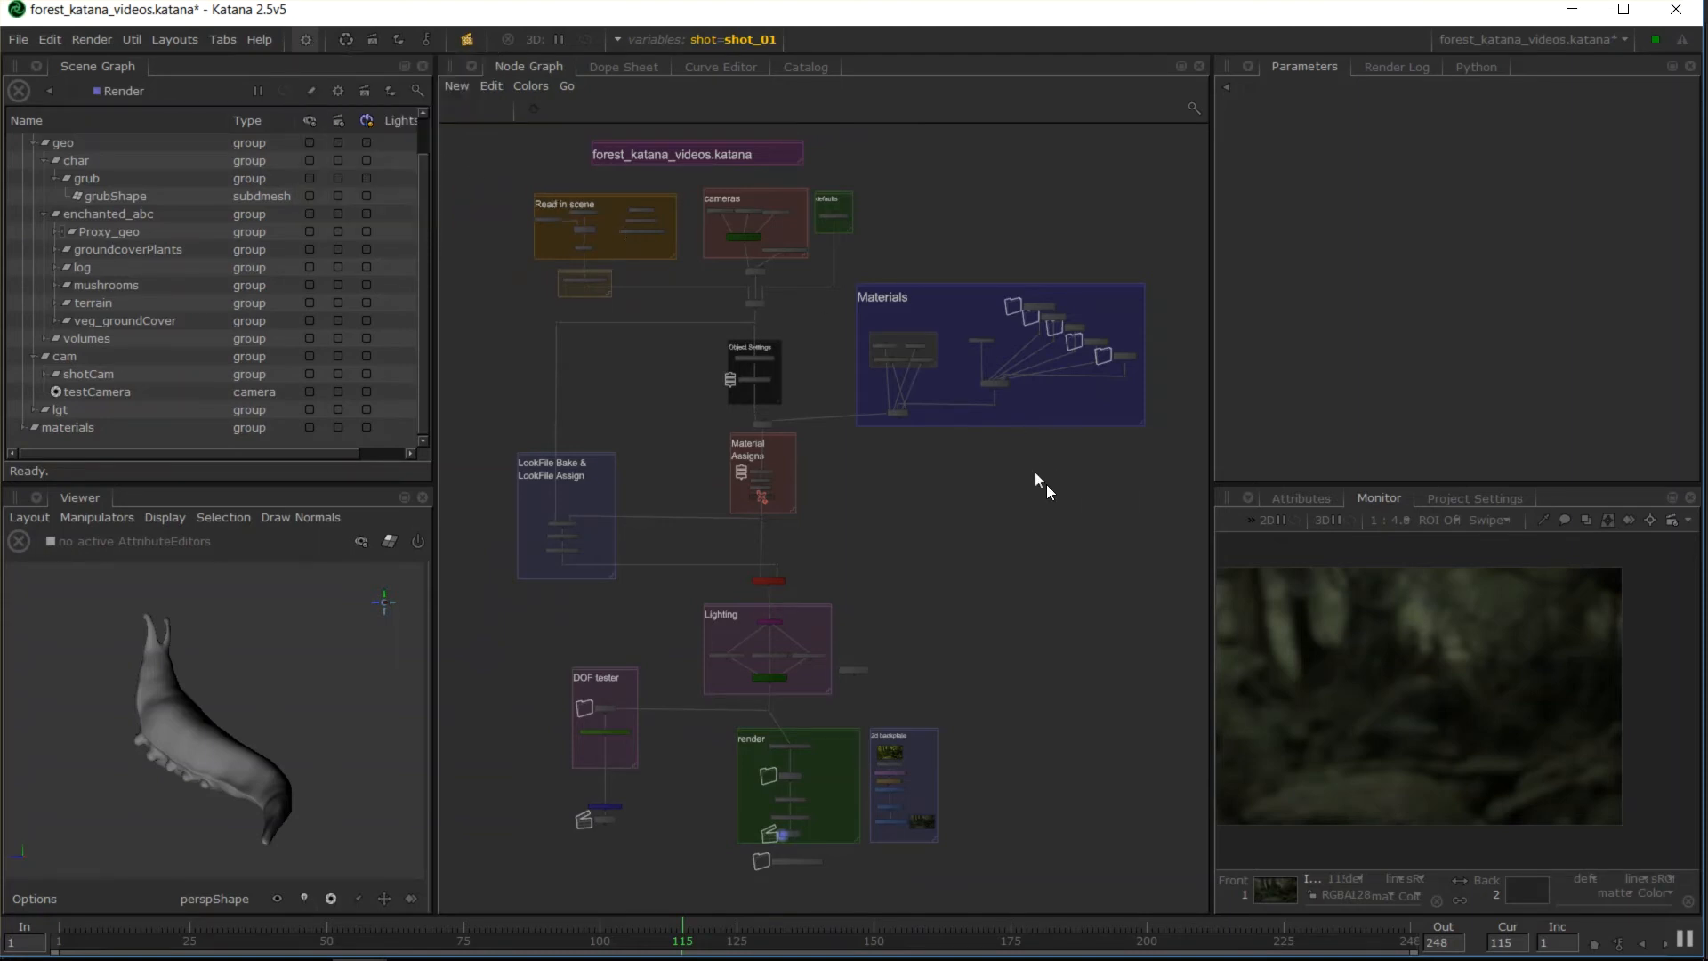
middle_drag(1091, 557, 885, 411)
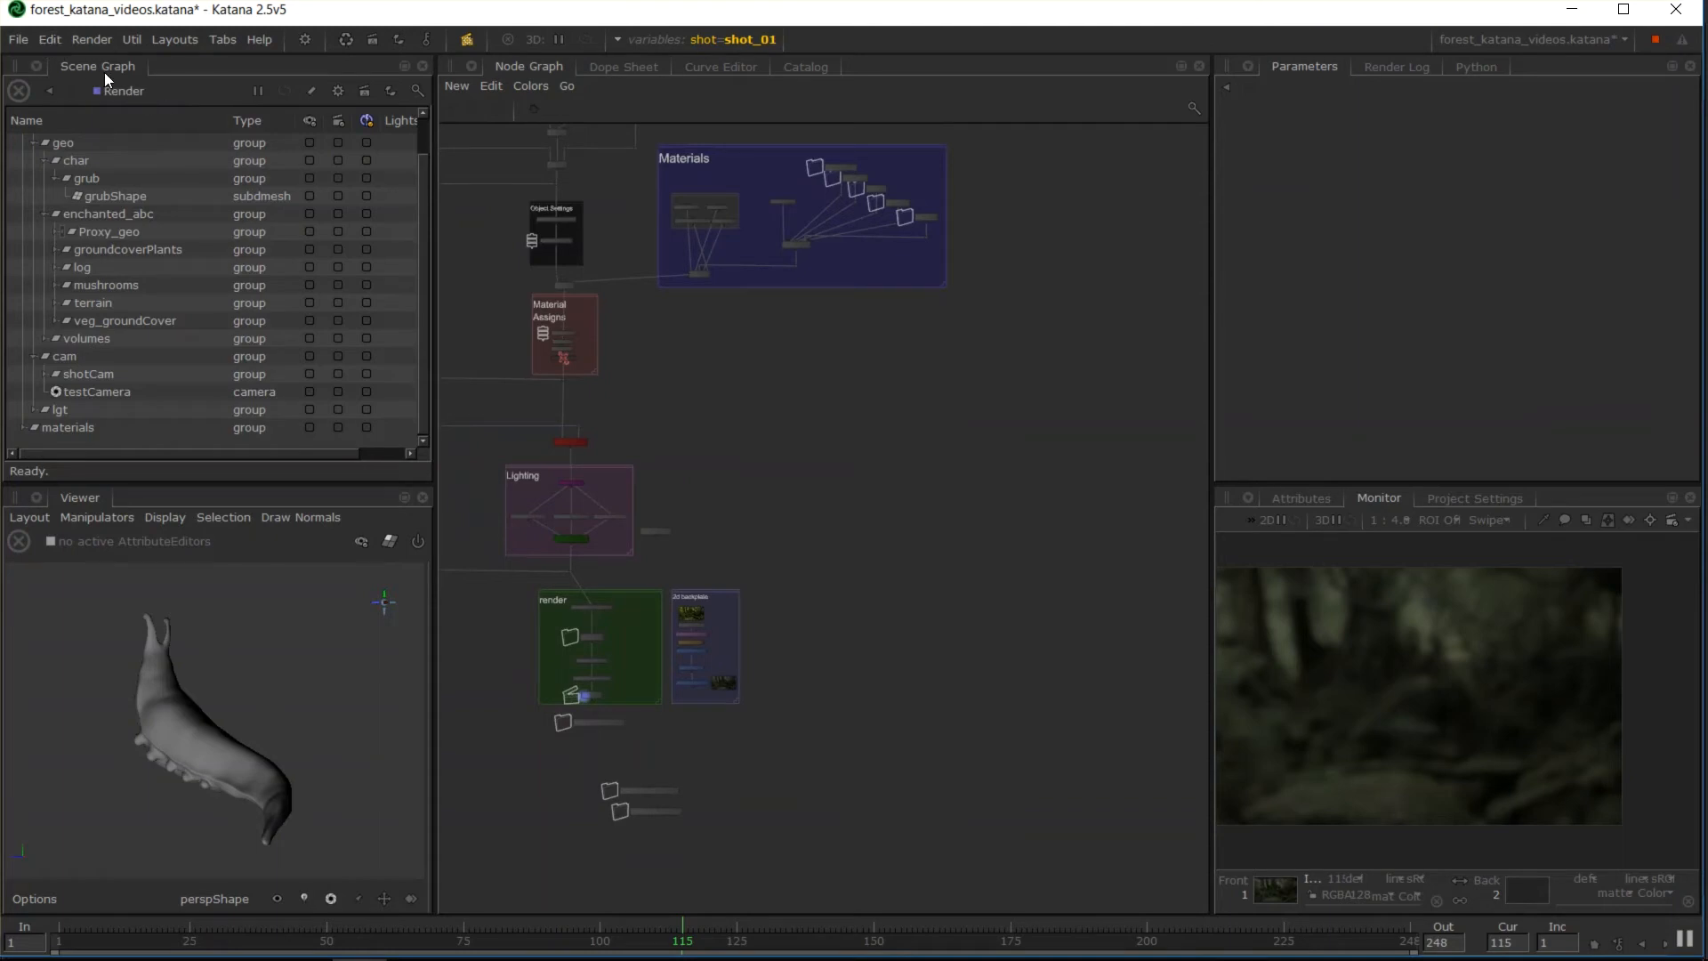
Create a new project and run the prManBase script from the user shelf to build the template node graph
click(18, 40)
click(55, 58)
click(305, 40)
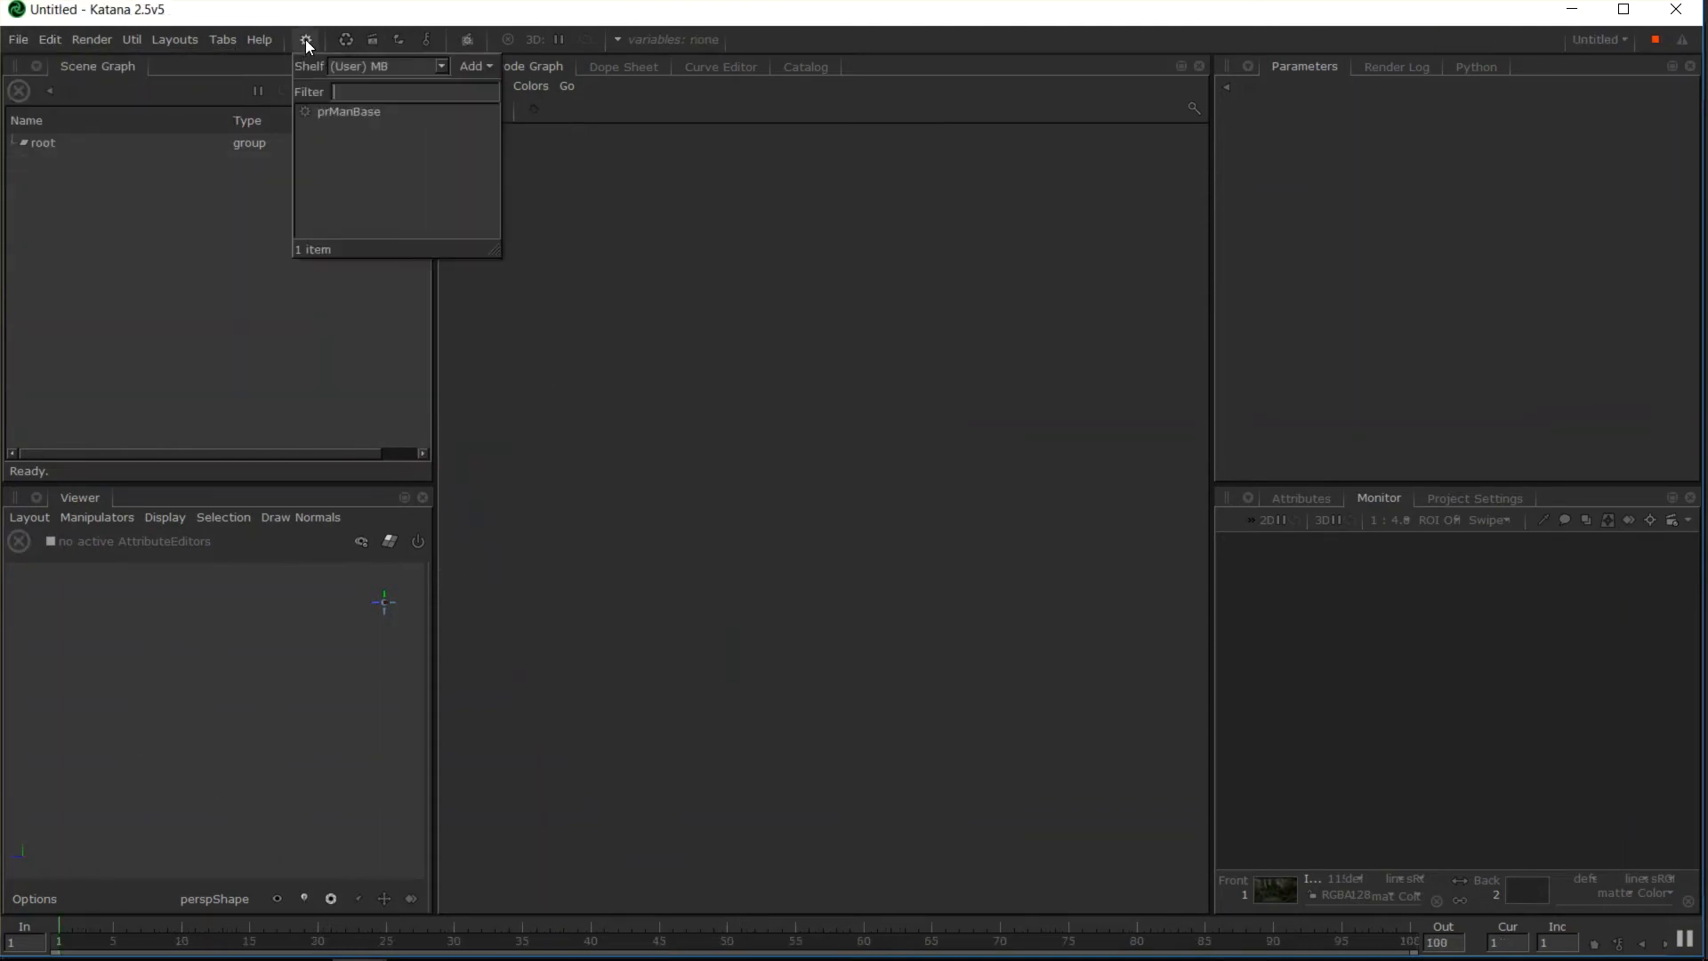
click(337, 113)
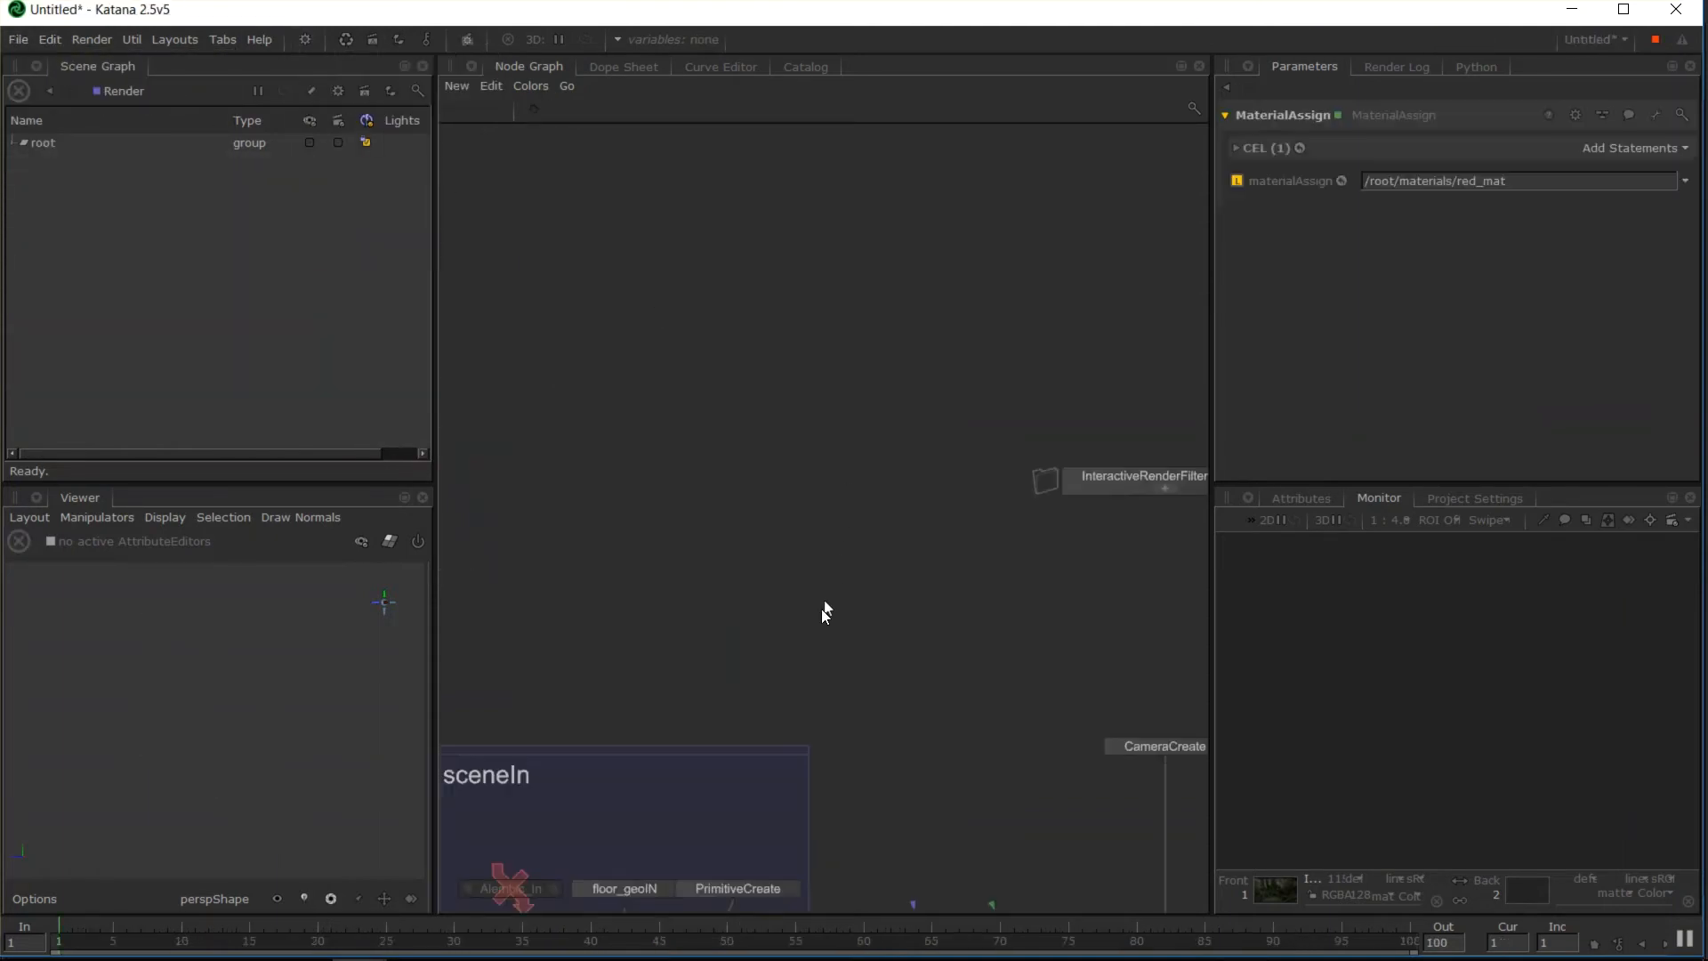
Examine the template's sceneIn, materials, MaterialAssigns, lighting and output sections
middle_drag(820, 609, 914, 431)
scroll(914, 431, down, 4)
middle_drag(1051, 587, 887, 495)
scroll(873, 584, up, 2)
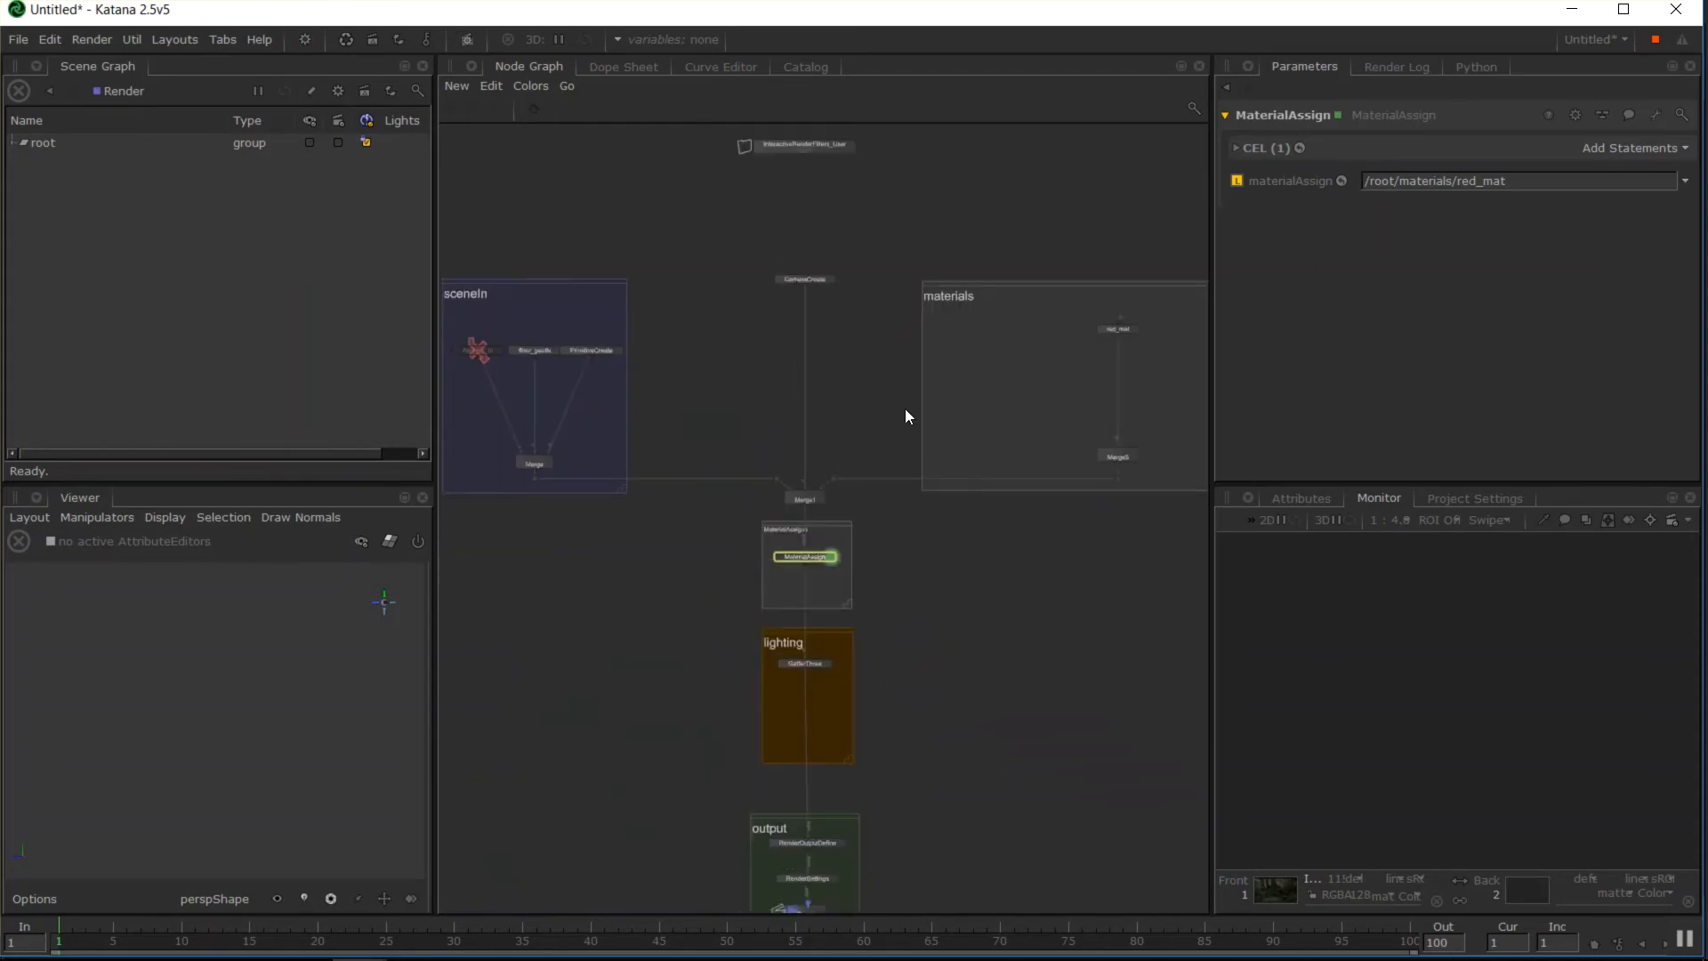
middle_drag(761, 494, 850, 500)
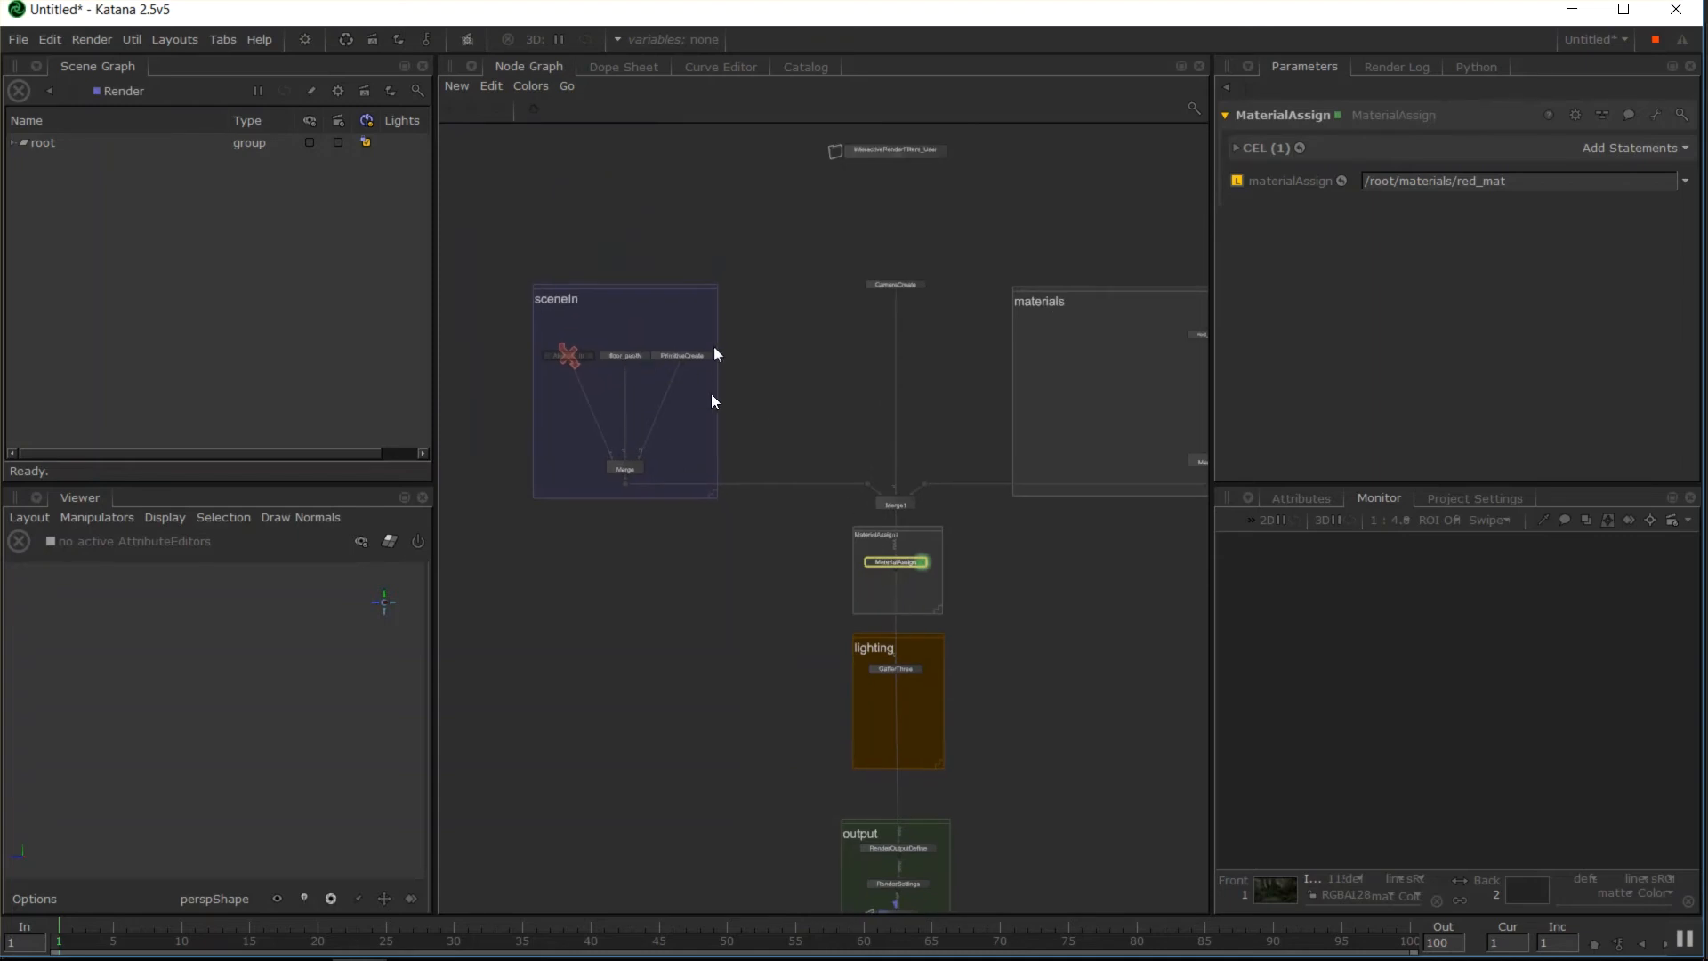
middle_drag(980, 377, 818, 381)
middle_drag(1083, 659, 1088, 482)
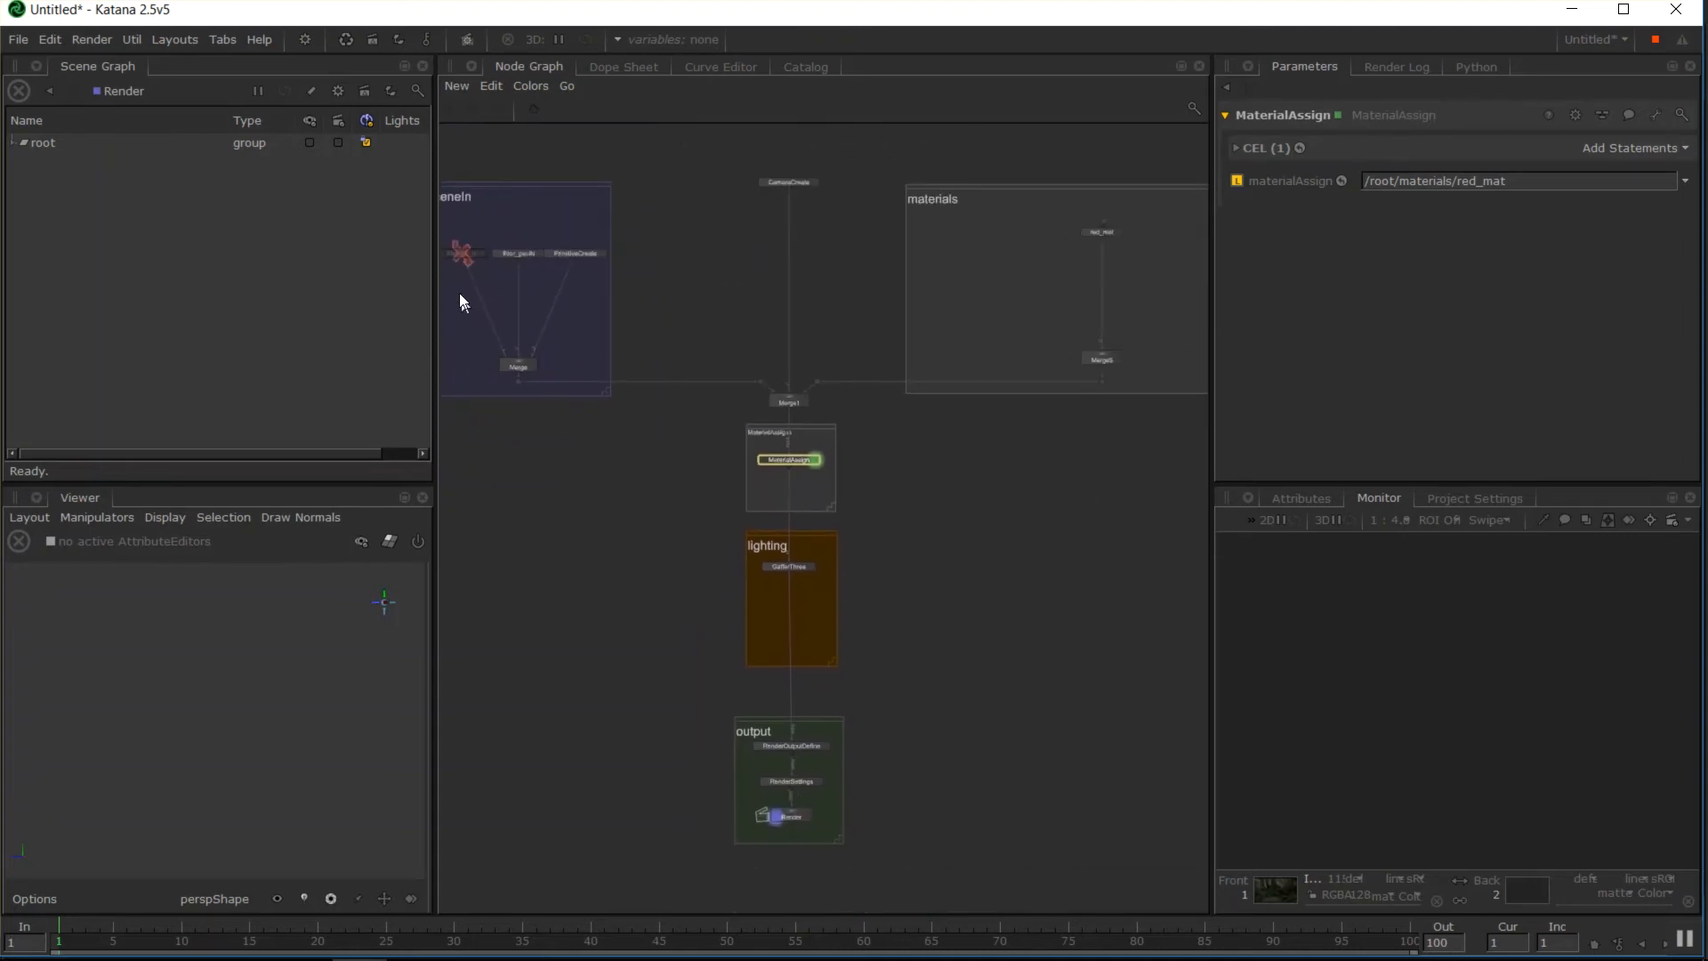
Inspect the sceneIn section's nodes and select PrimitiveCreate
middle_drag(462, 294, 786, 498)
scroll(769, 490, up, 5)
scroll(1083, 566, down, 5)
middle_drag(1075, 561, 811, 502)
scroll(737, 403, up, 5)
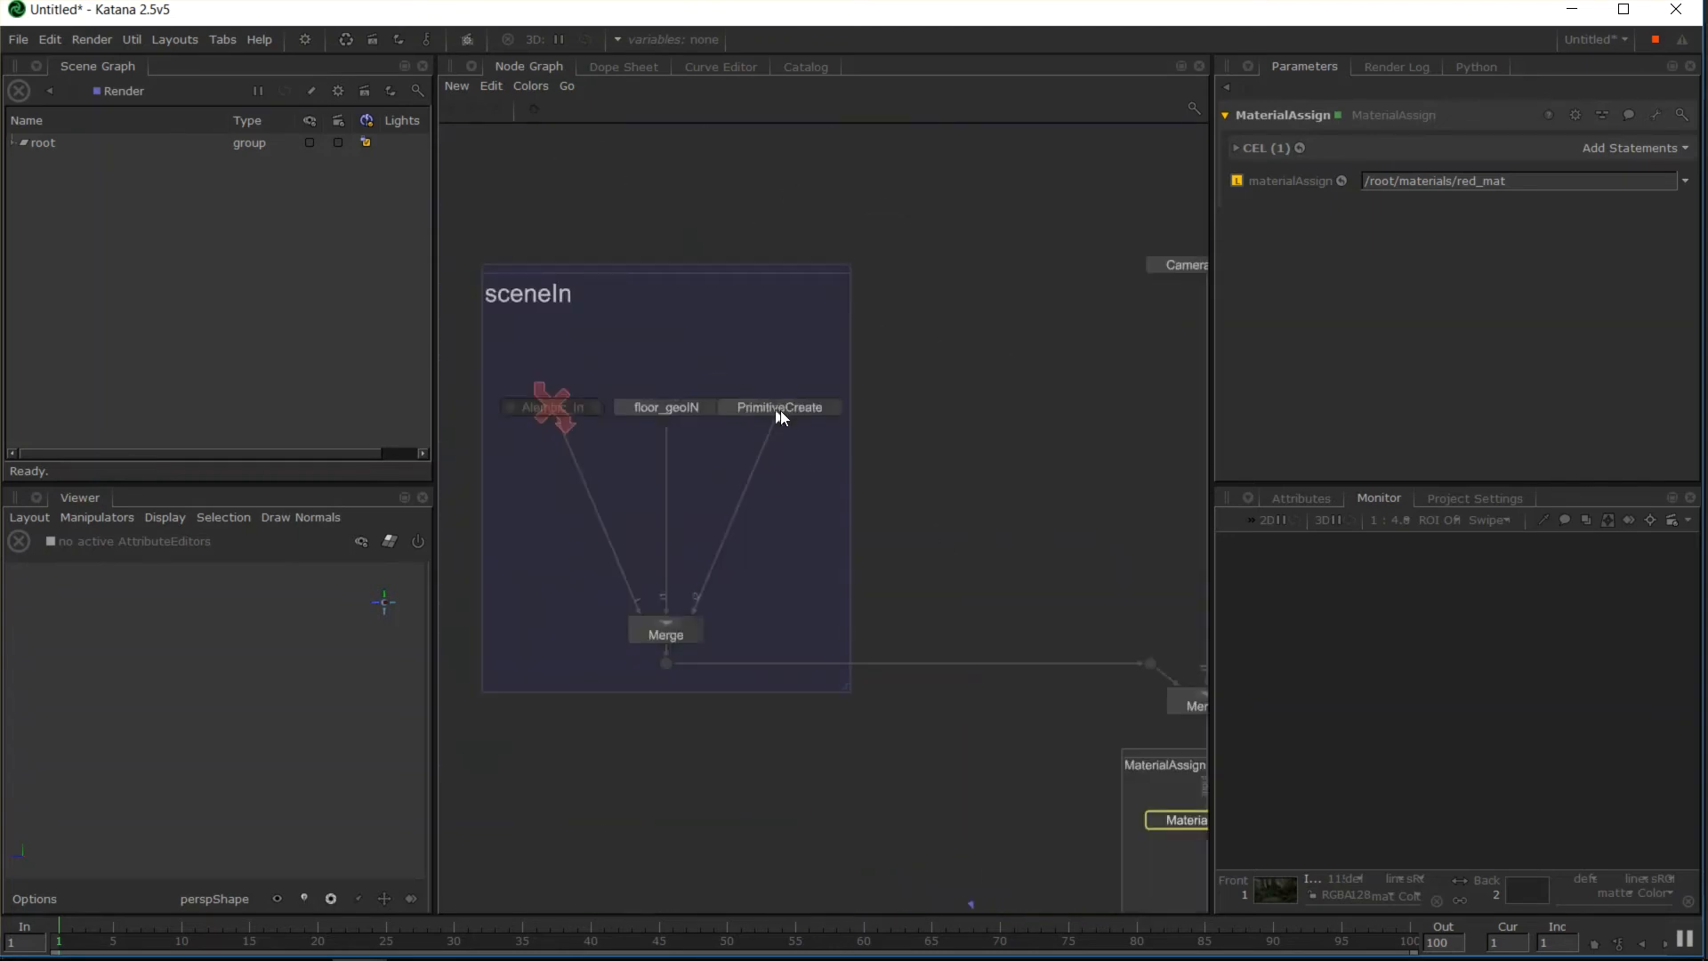
click(781, 411)
Select the red_mat node in the materials section
middle_drag(1050, 525, 511, 452)
middle_drag(1002, 453, 630, 441)
click(929, 283)
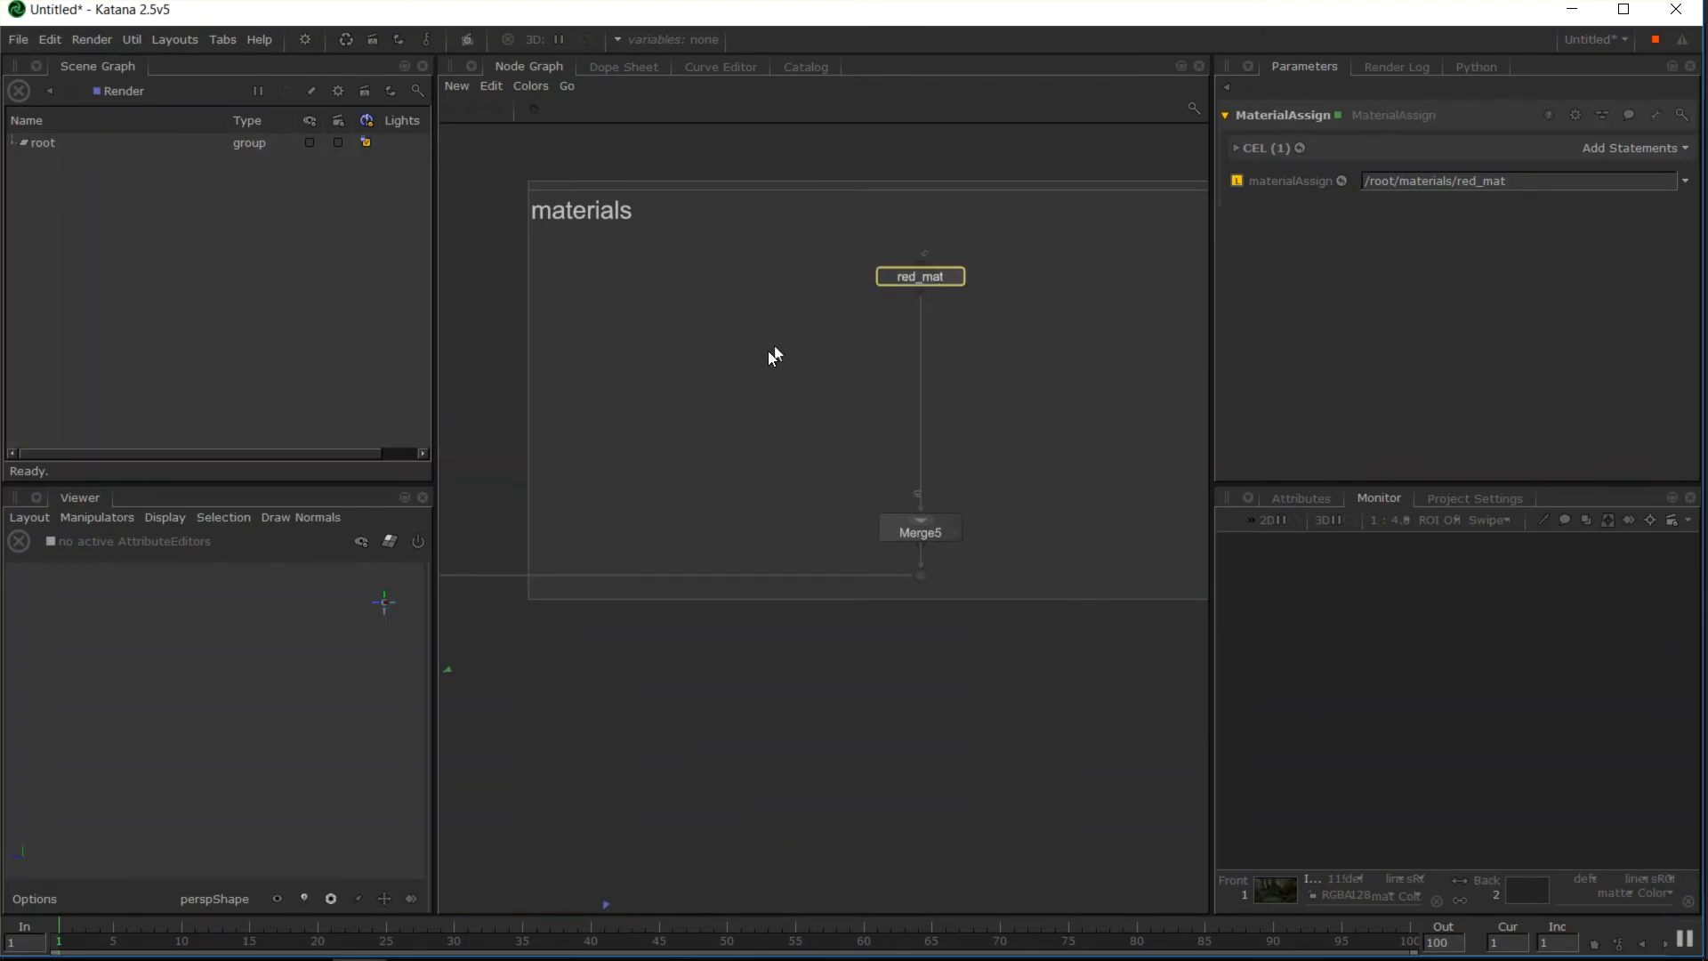
Show the parameters of the CameraCreate node, followed by those of the MaterialAssign node
middle_drag(887, 402, 1357, 464)
click(818, 241)
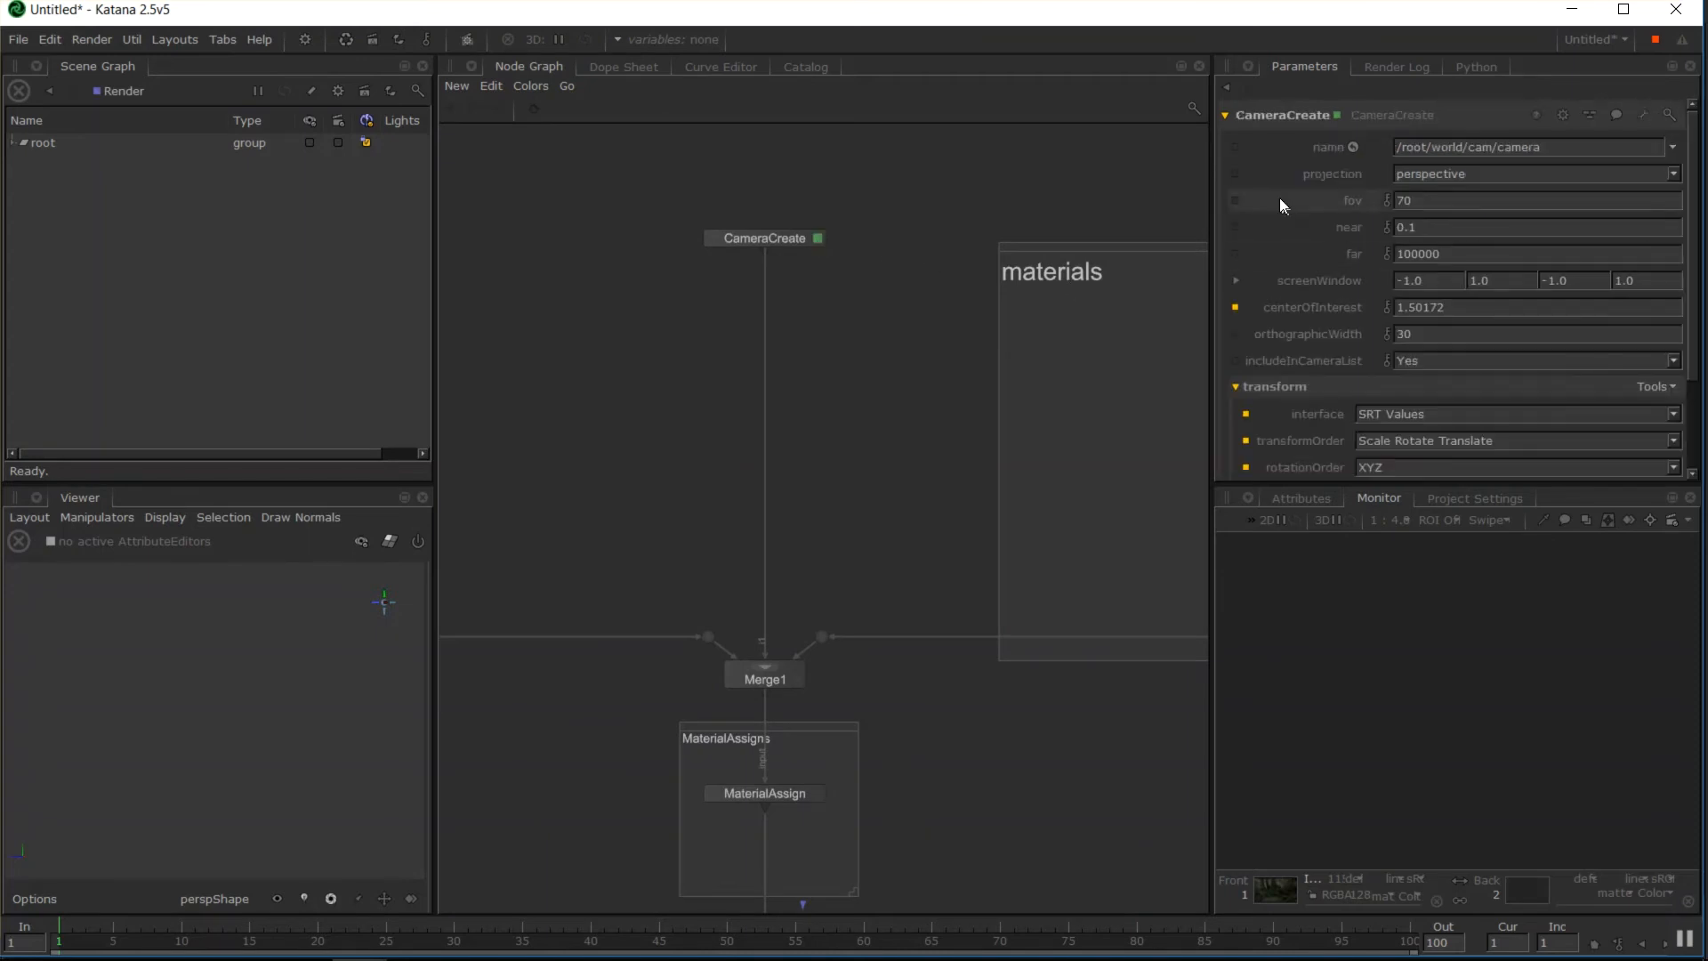
middle_drag(924, 751, 909, 427)
click(803, 476)
Select RenderOutputDefine, RenderSettings and Render one after another in the output section
middle_drag(881, 733, 777, 427)
middle_drag(850, 799, 845, 542)
drag(884, 574, 507, 476)
click(788, 535)
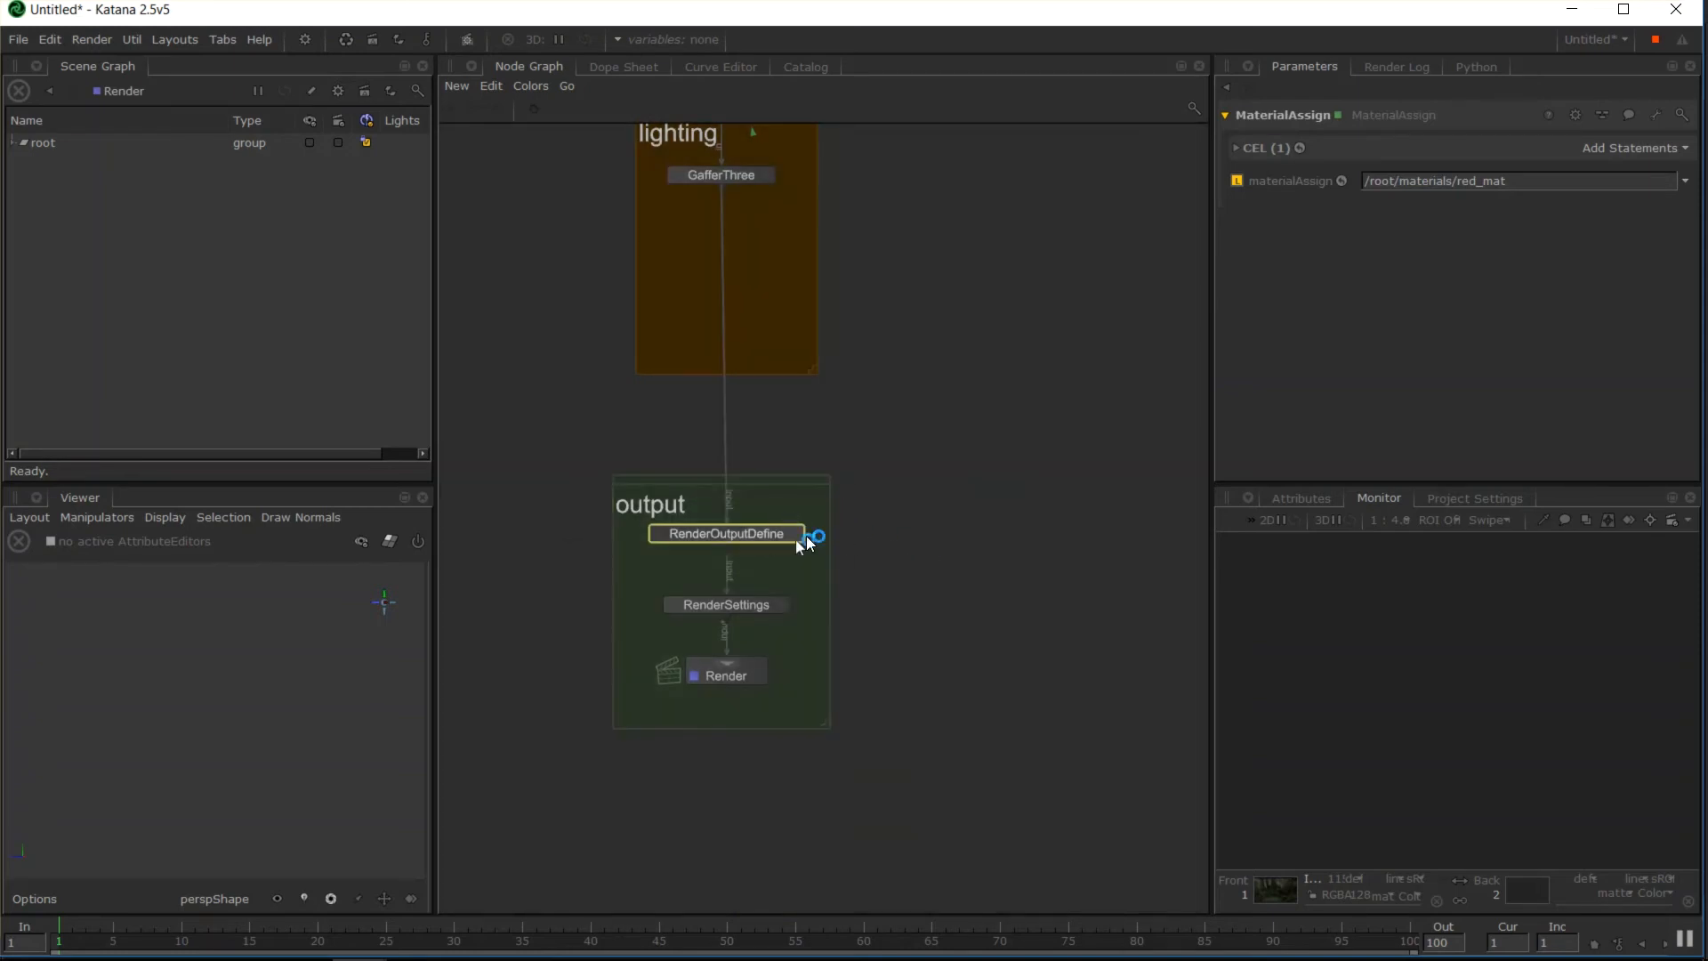
drag(810, 597, 542, 638)
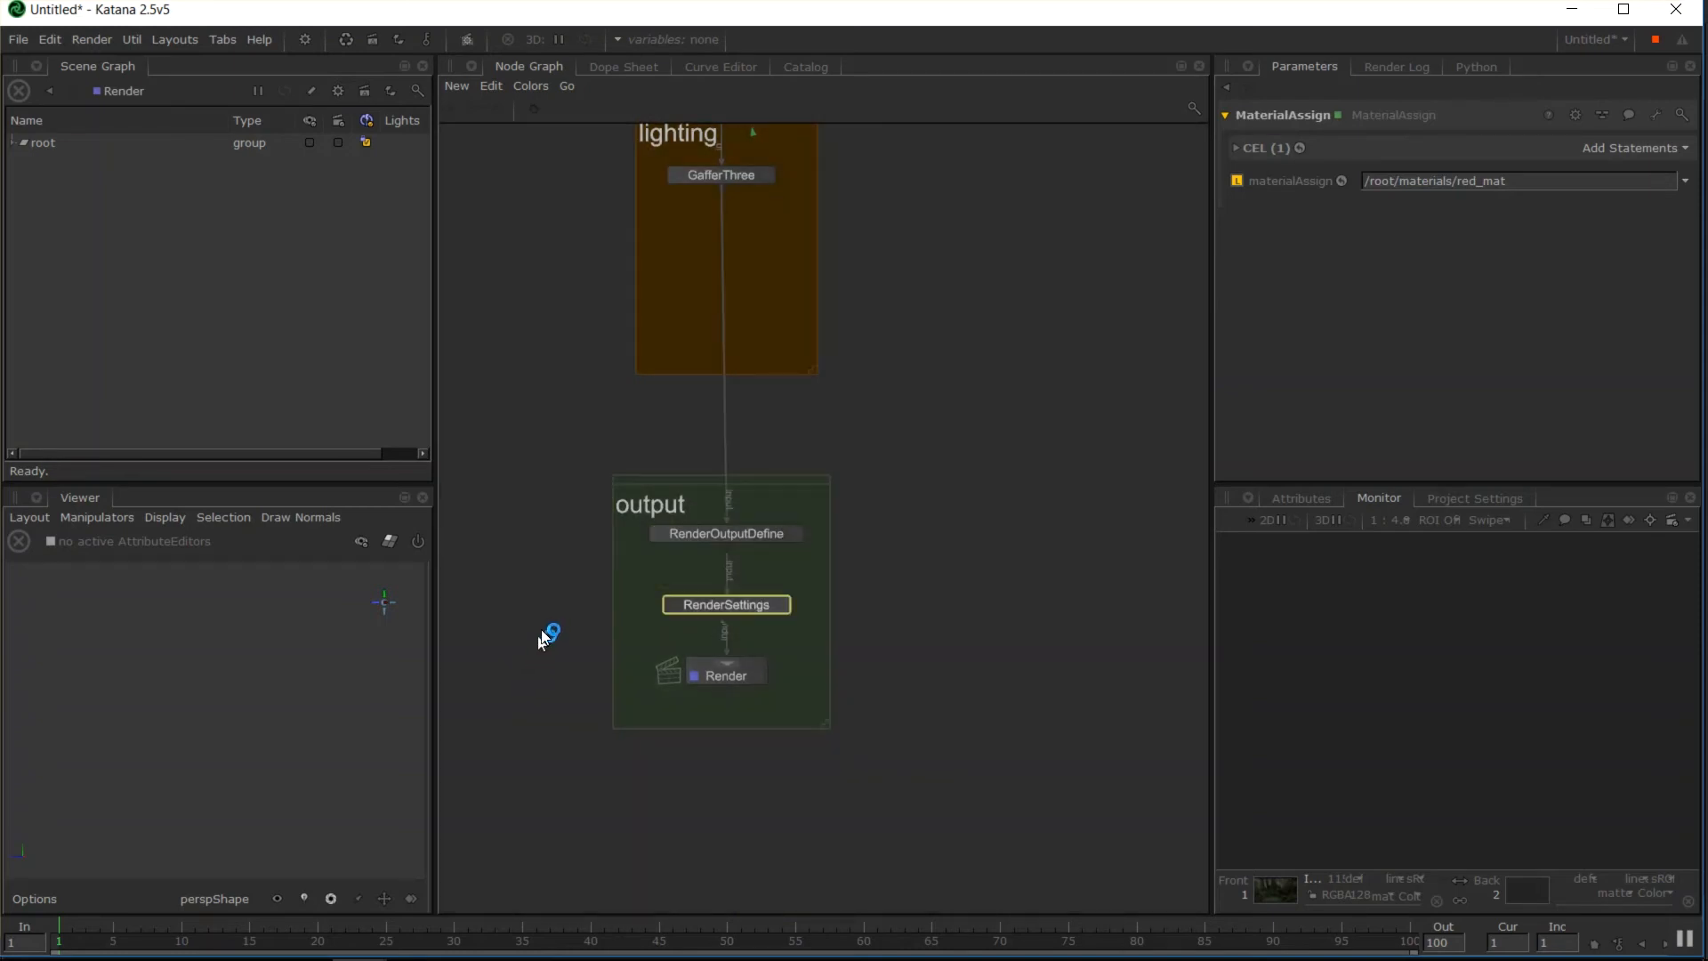
click(740, 676)
Frame the complete template node graph to review its overall layout
key(a)
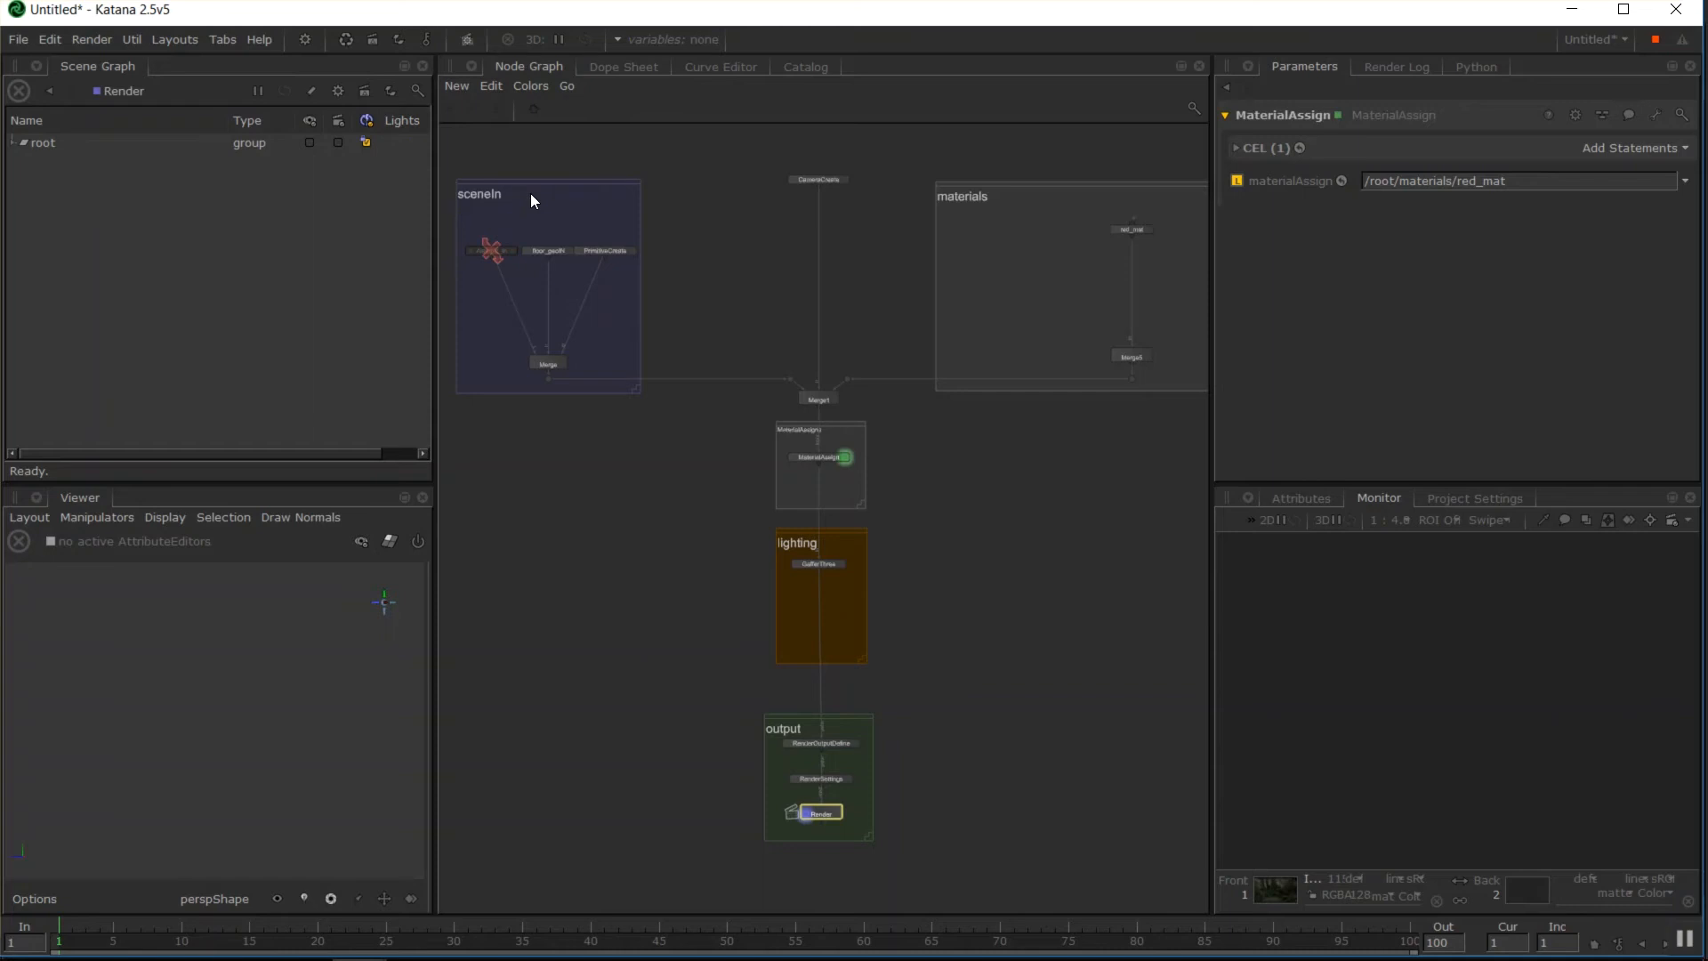
middle_drag(723, 354, 702, 364)
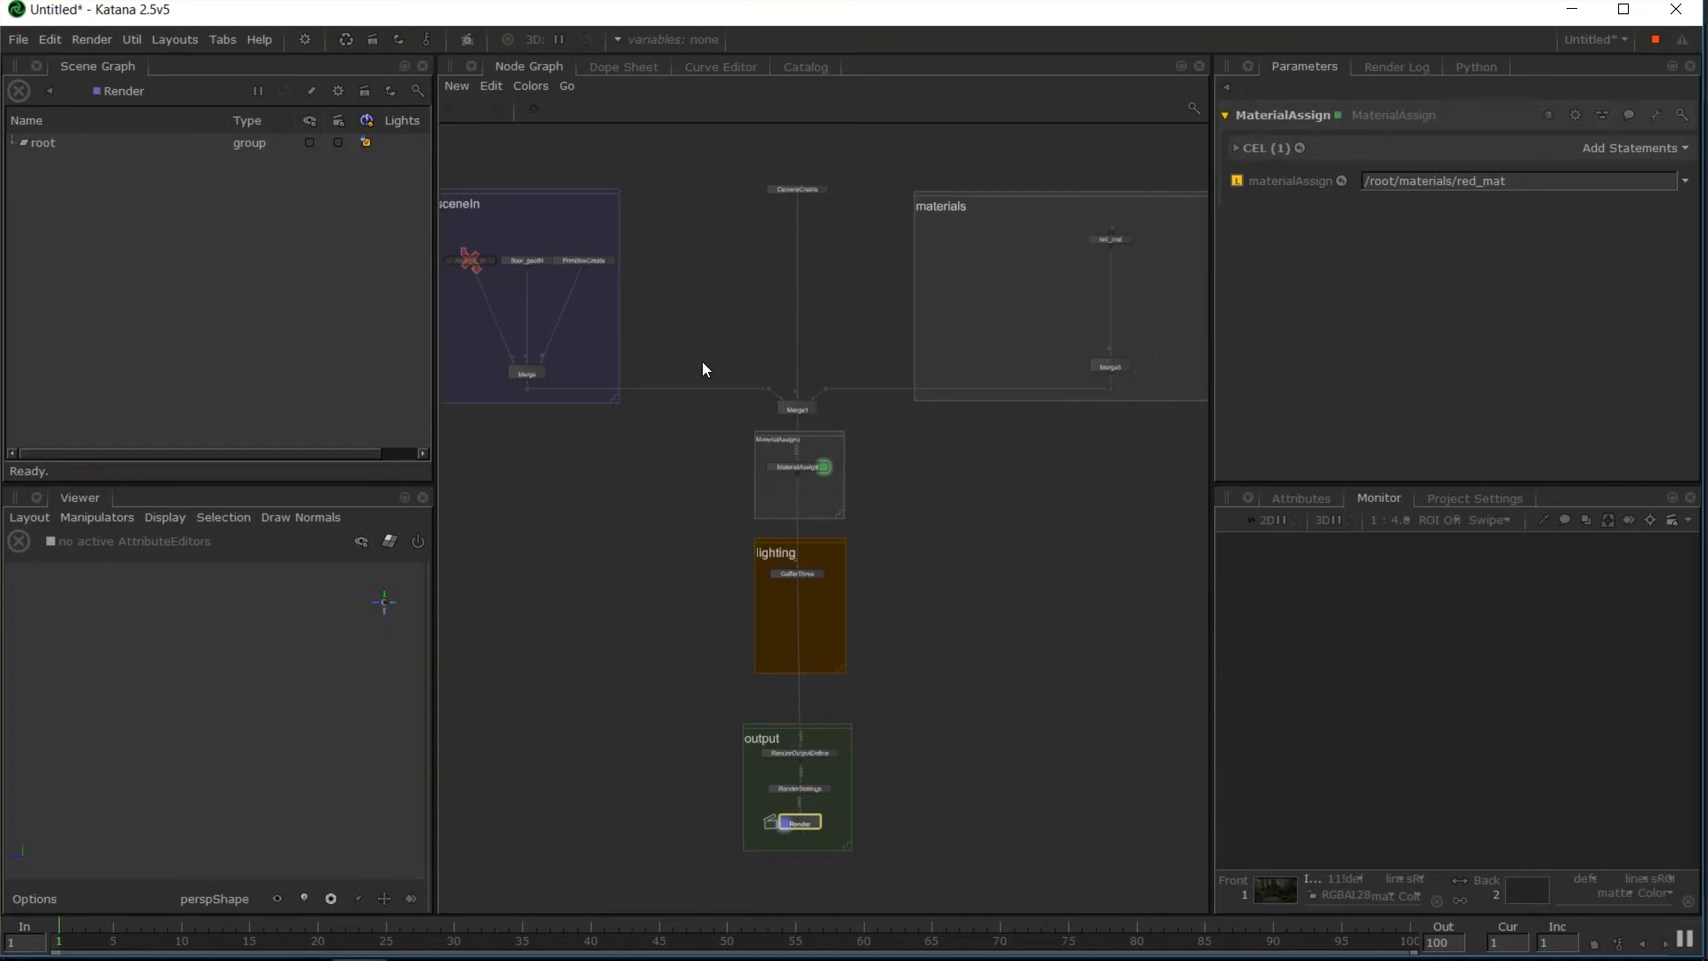
middle_drag(1055, 537, 1103, 529)
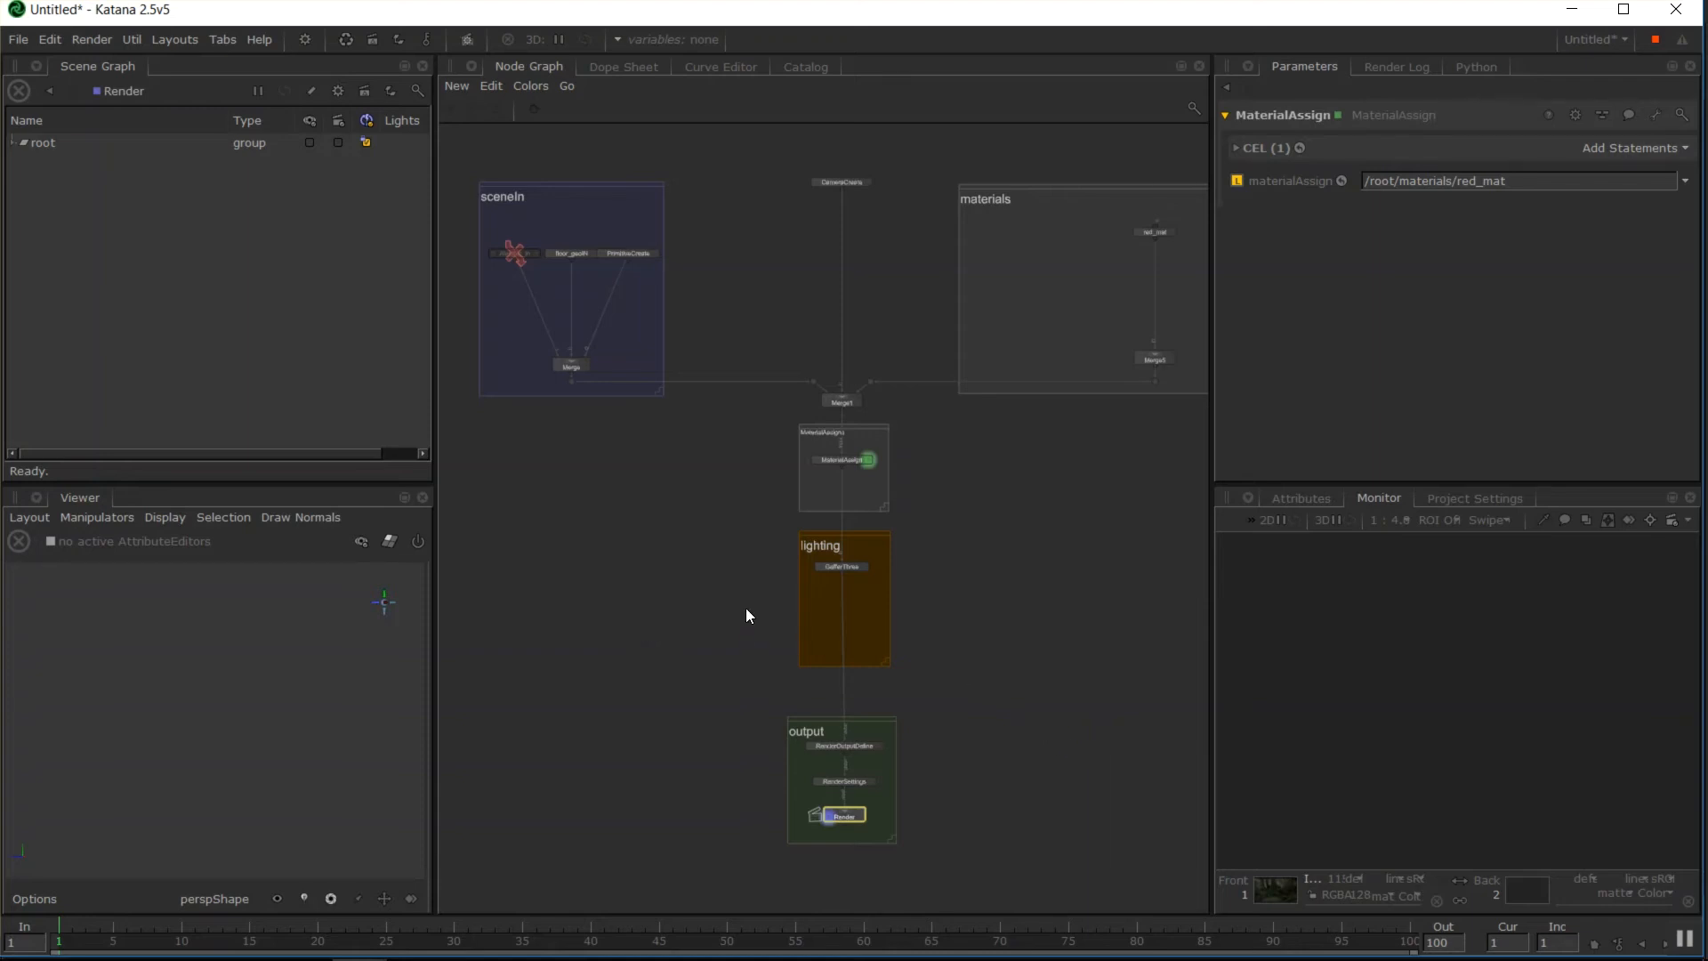
Reopen the recent project forest_katana_videos.katana without saving the changes to the template project
click(18, 40)
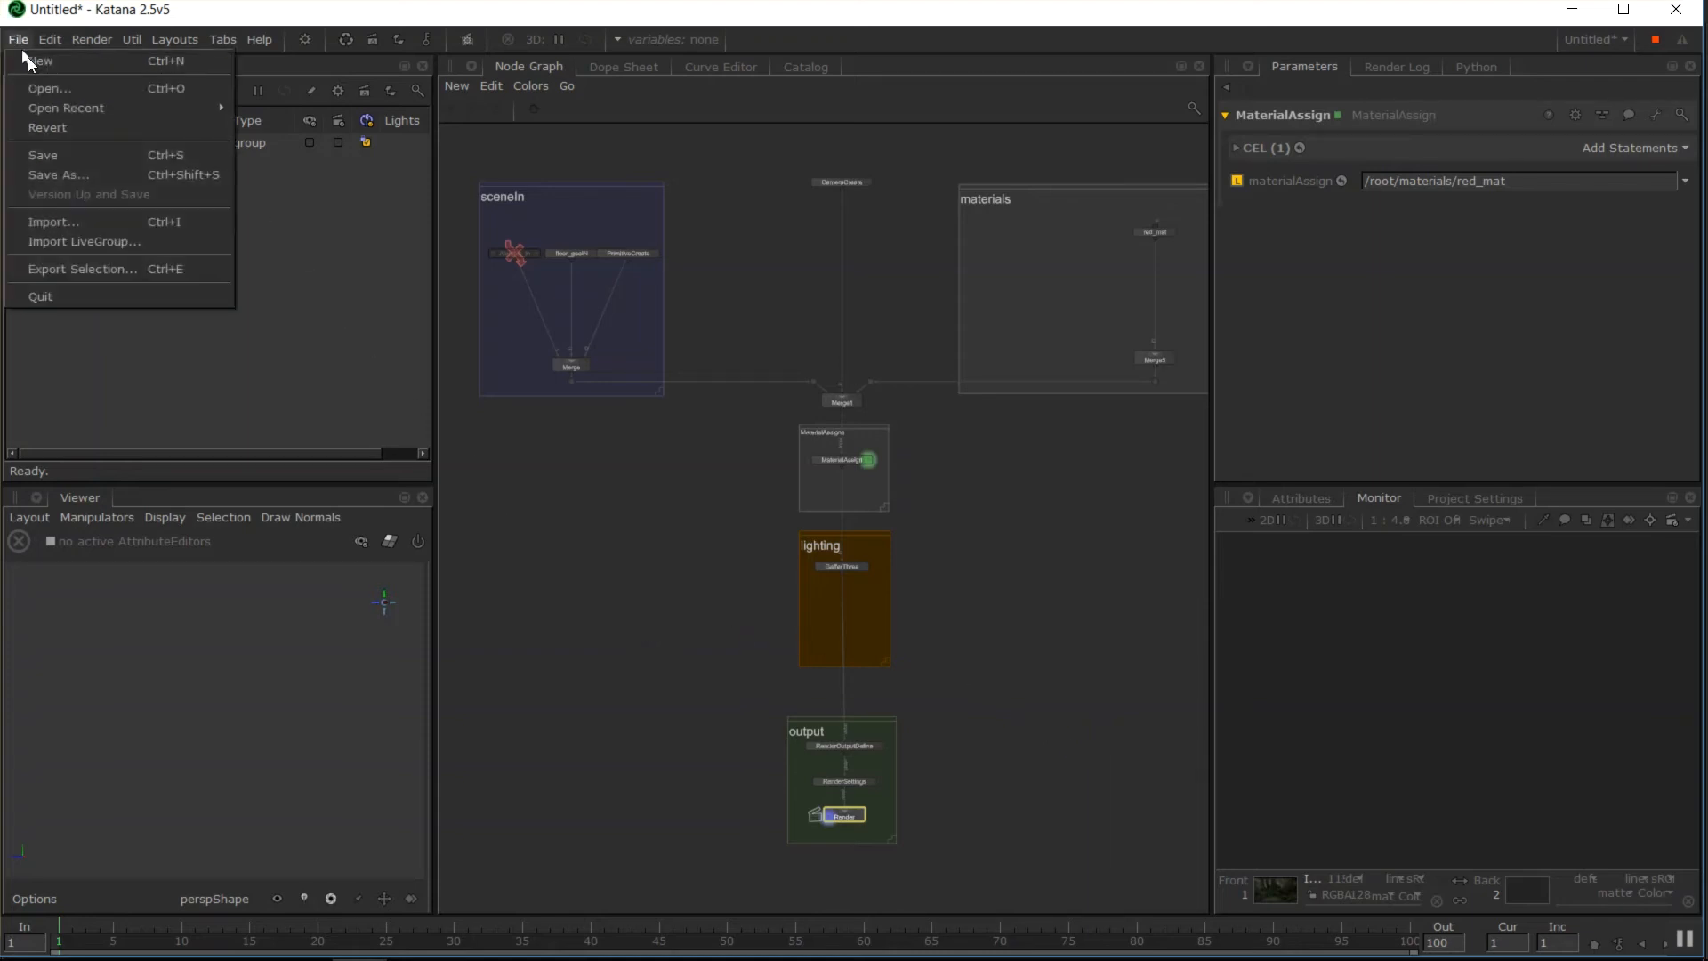
mouse_move(59, 110)
click(340, 111)
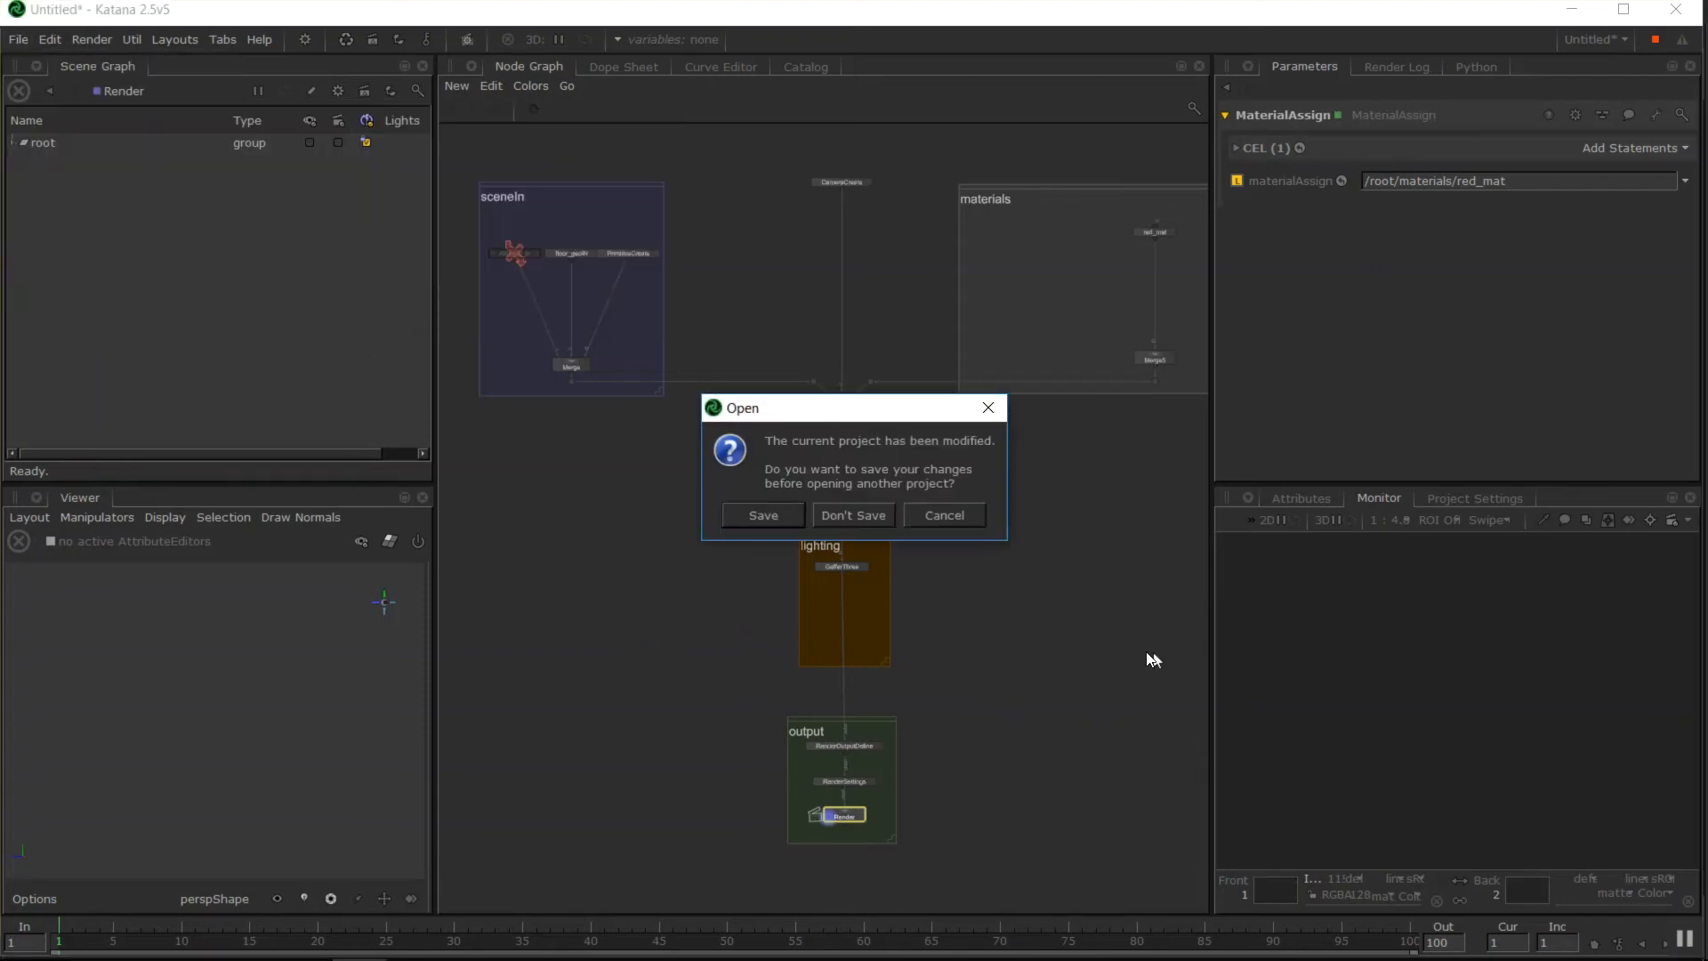
click(867, 516)
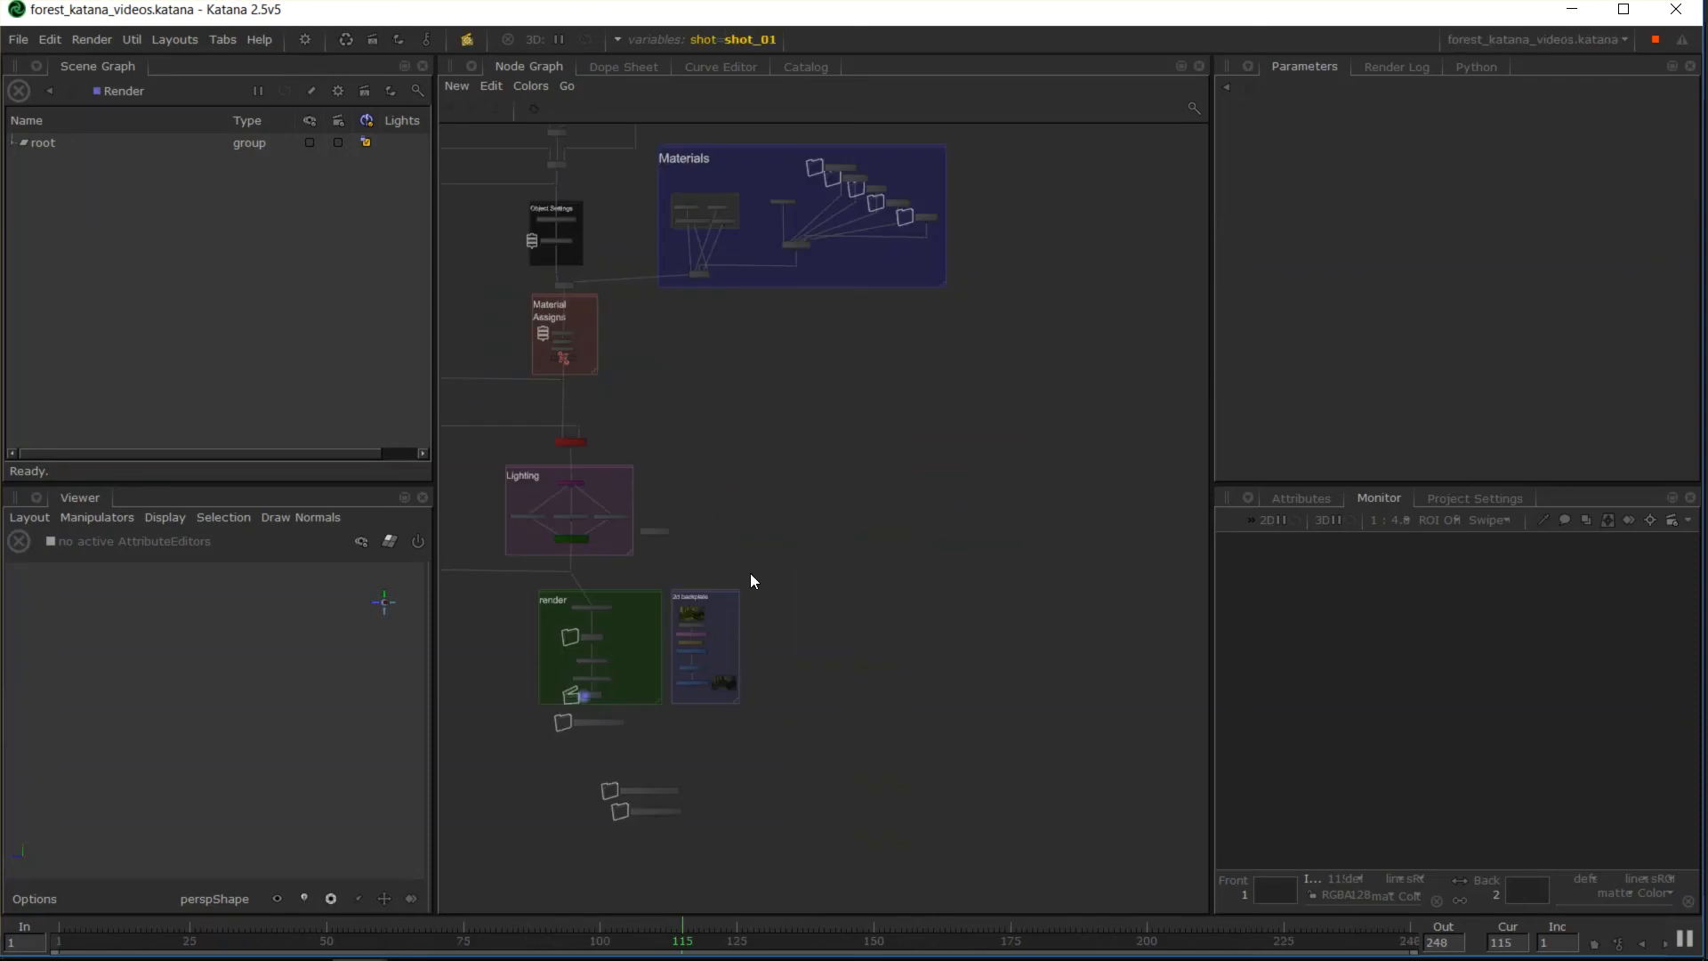
Expand root, world and geo in the scene graph to show the scene's bounding boxes in the 3D viewer
middle_drag(738, 534, 912, 722)
middle_drag(799, 300, 766, 491)
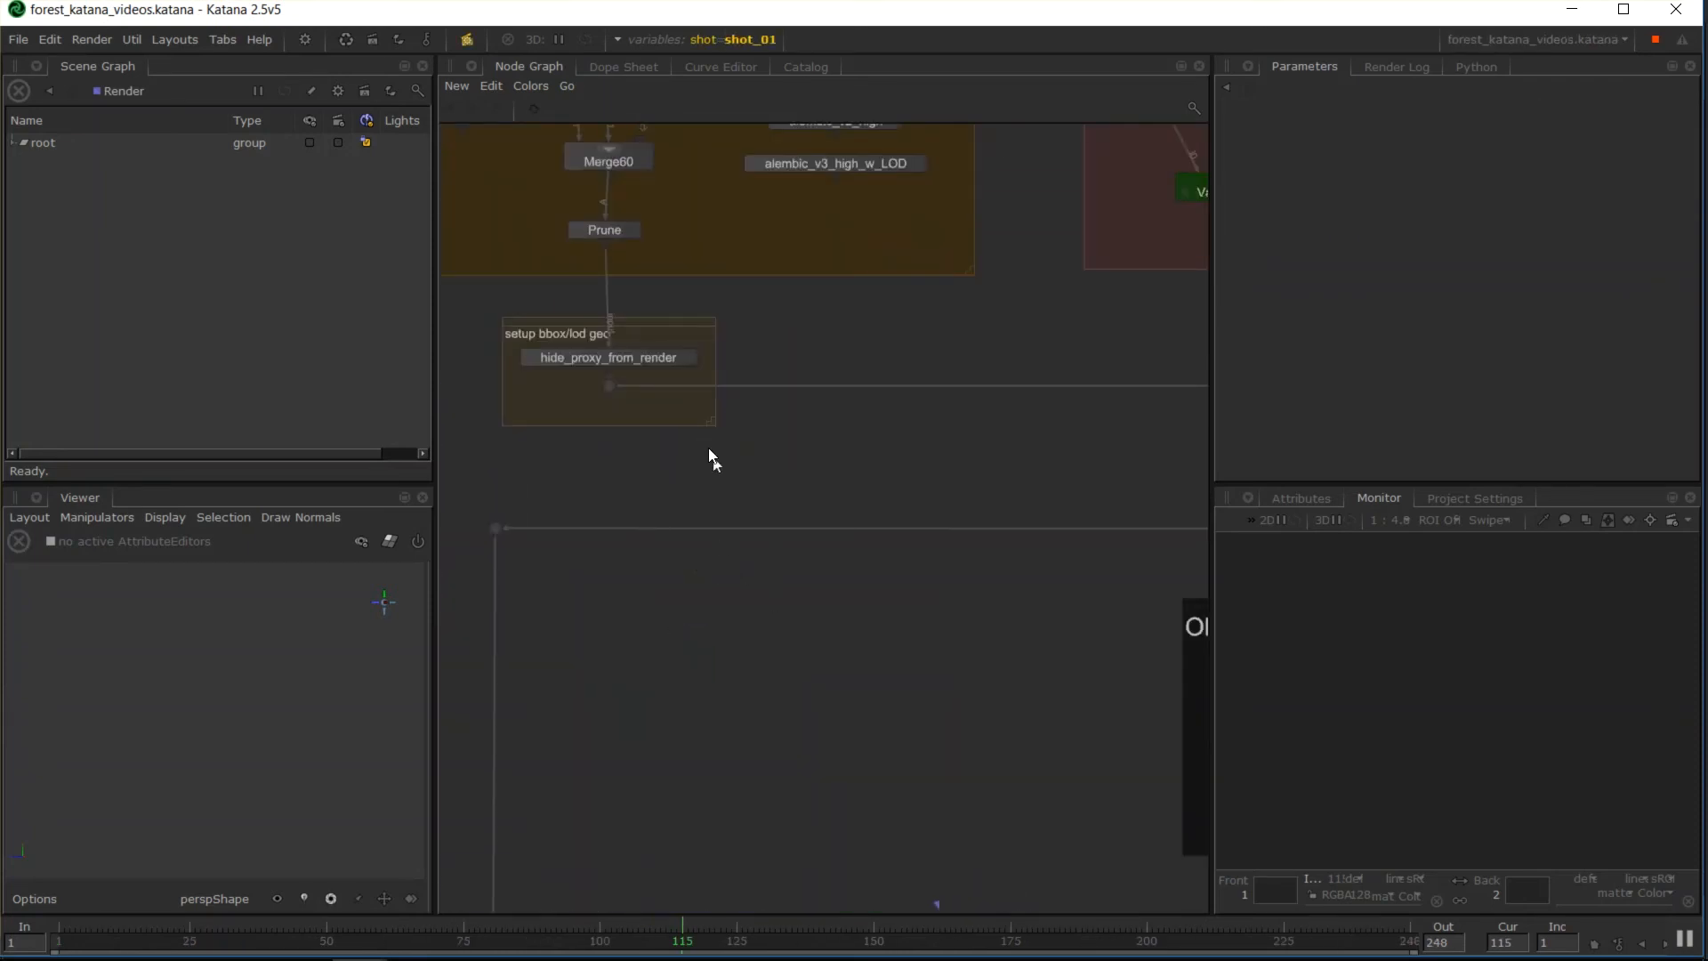
middle_drag(726, 547, 926, 664)
click(13, 146)
click(25, 162)
click(34, 178)
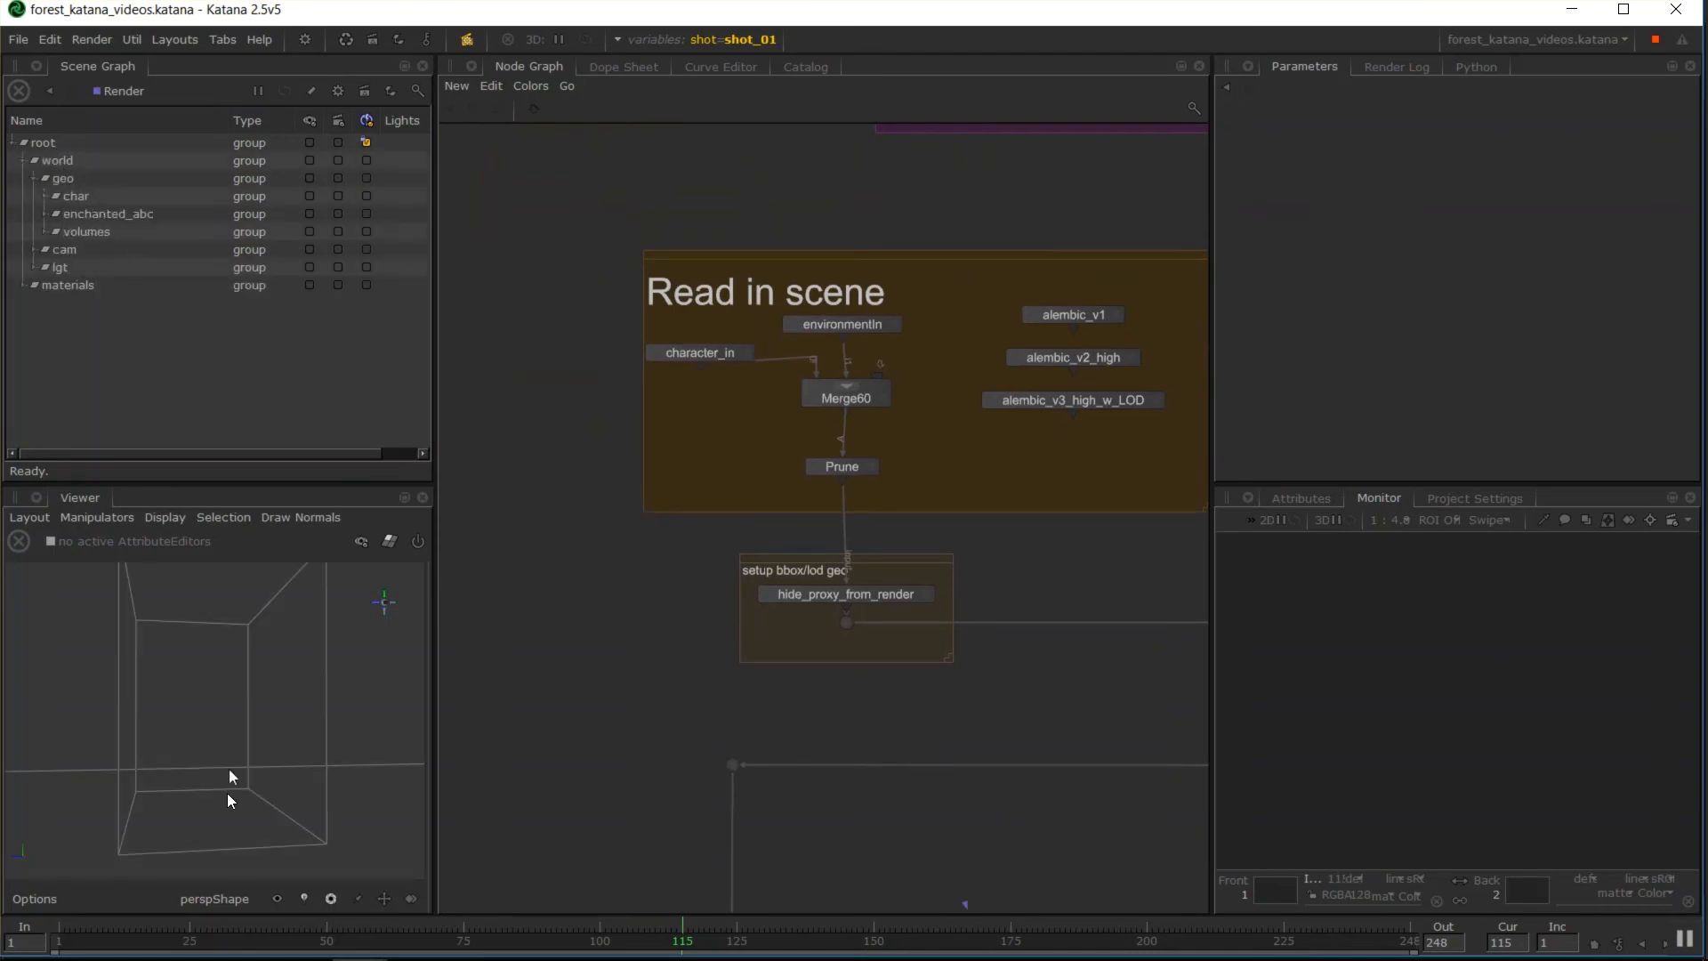
mouse_move(211, 710)
alt+right_down()
mouse_move(208, 683)
mouse_move(233, 696)
alt+right_up()
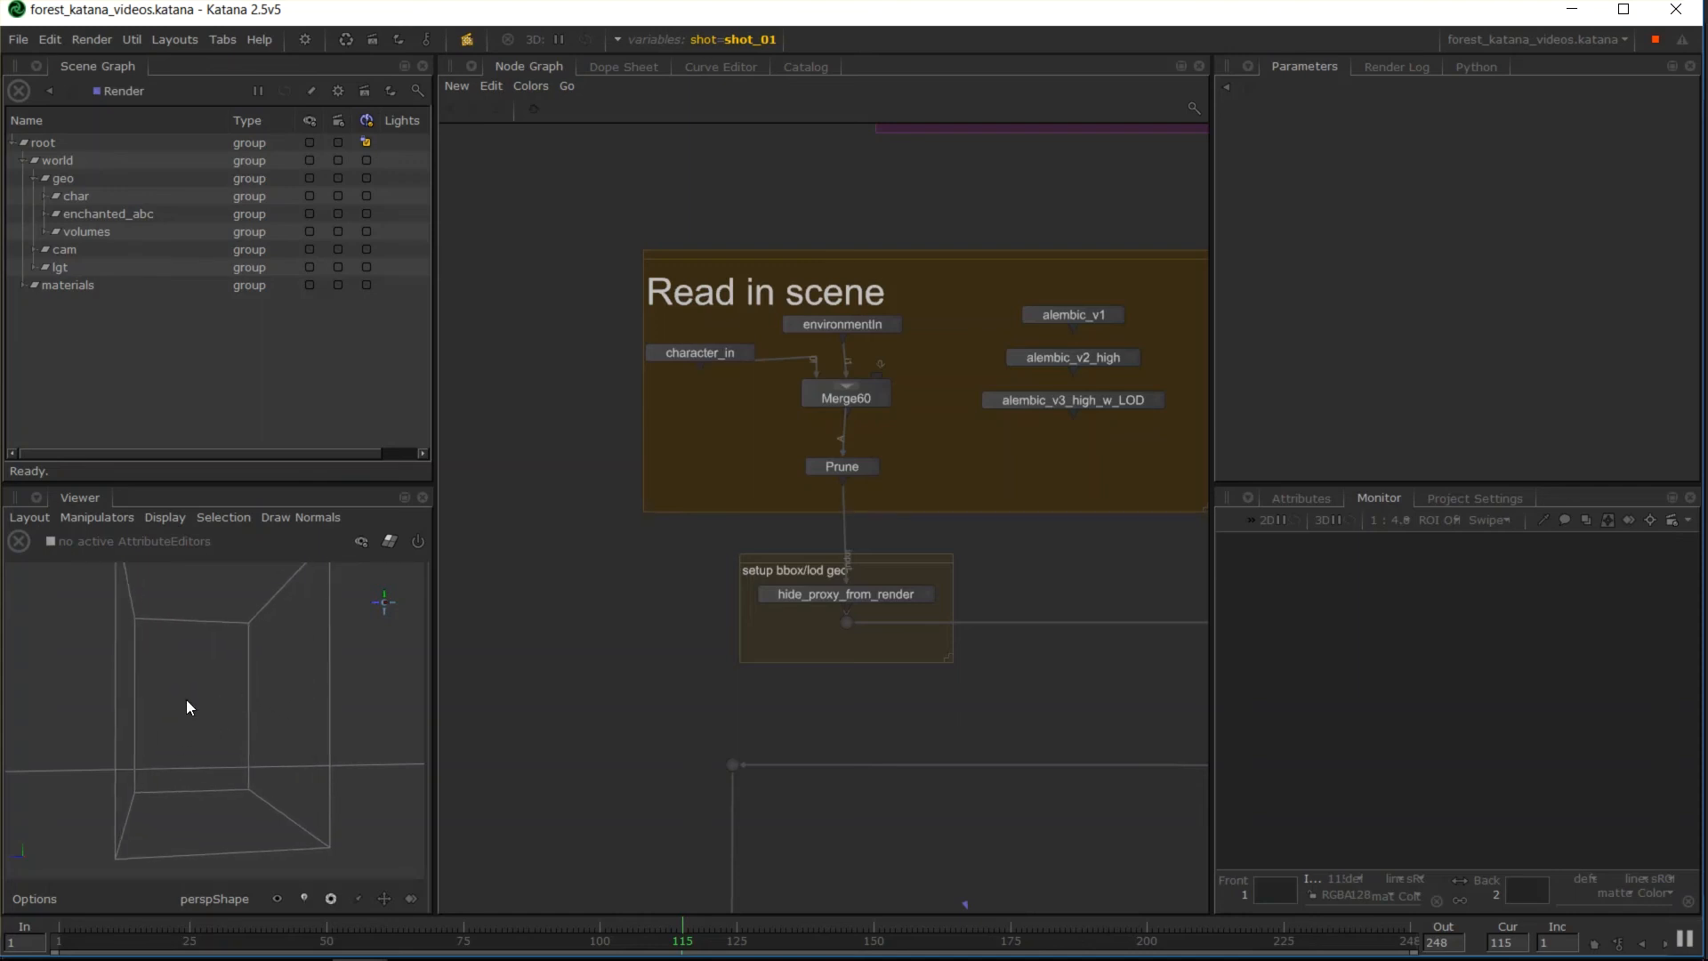
Open the Render node's parameters in the render section and start a live render from that node
middle_drag(738, 594, 673, 395)
scroll(673, 395, down, 6)
middle_drag(827, 650, 742, 252)
scroll(875, 643, up, 3)
middle_drag(637, 445, 728, 536)
scroll(728, 536, up, 3)
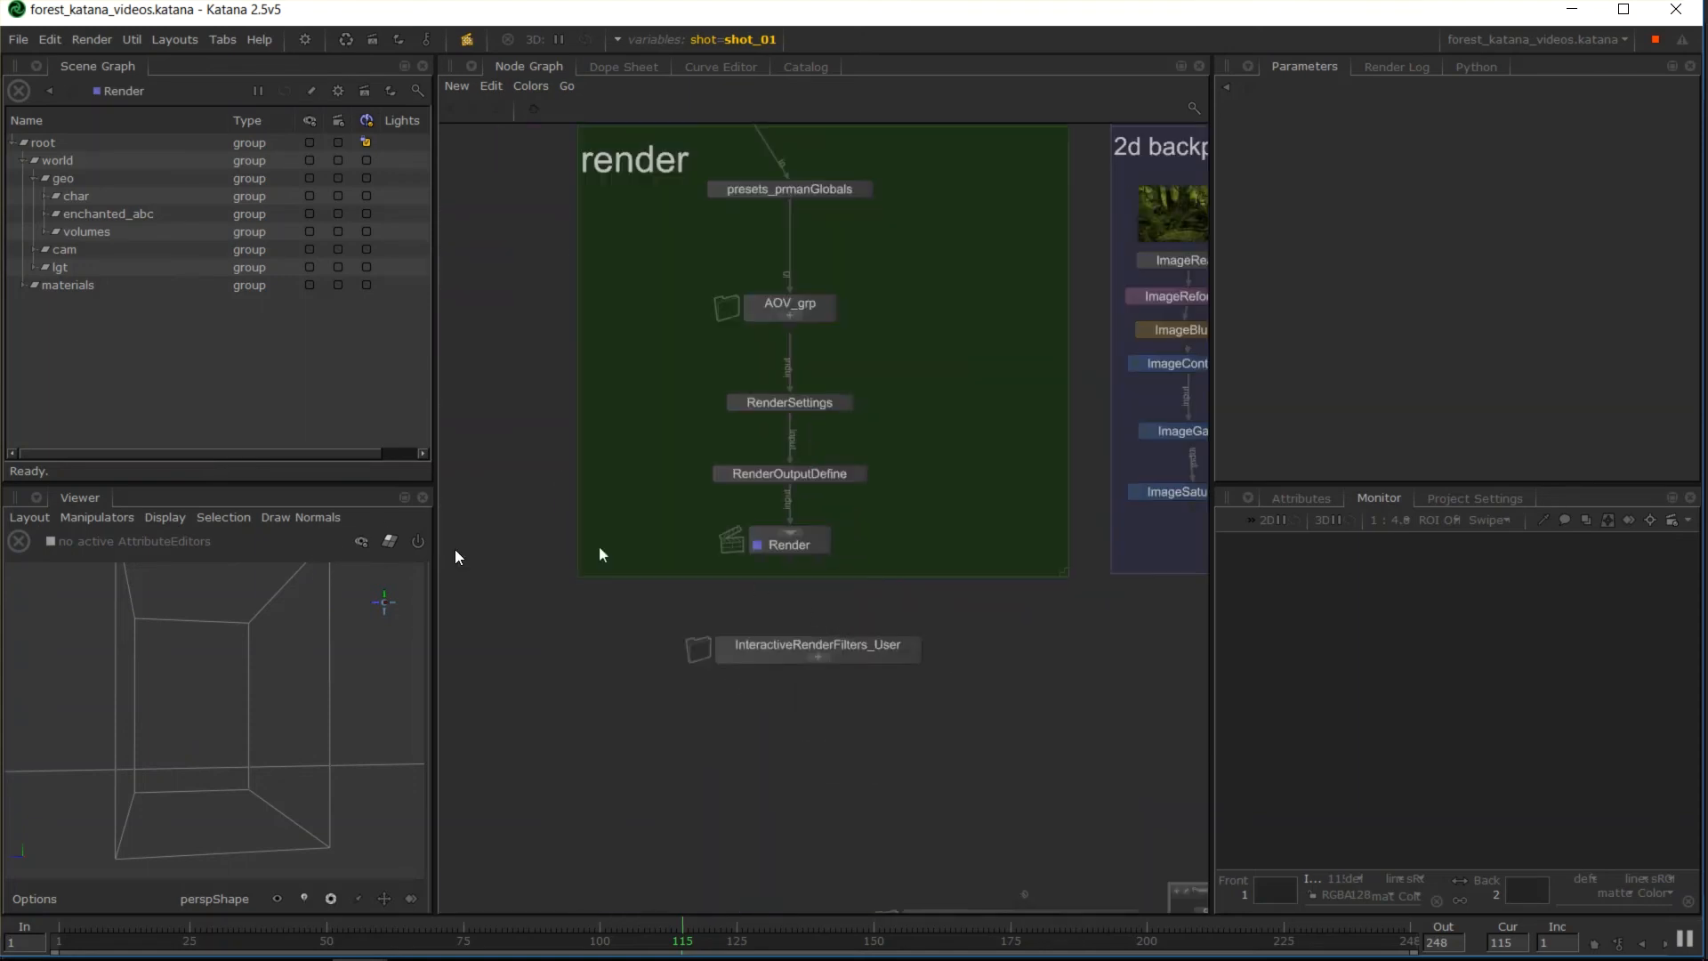
right_click(806, 546)
click(782, 552)
right_click(799, 546)
click(797, 547)
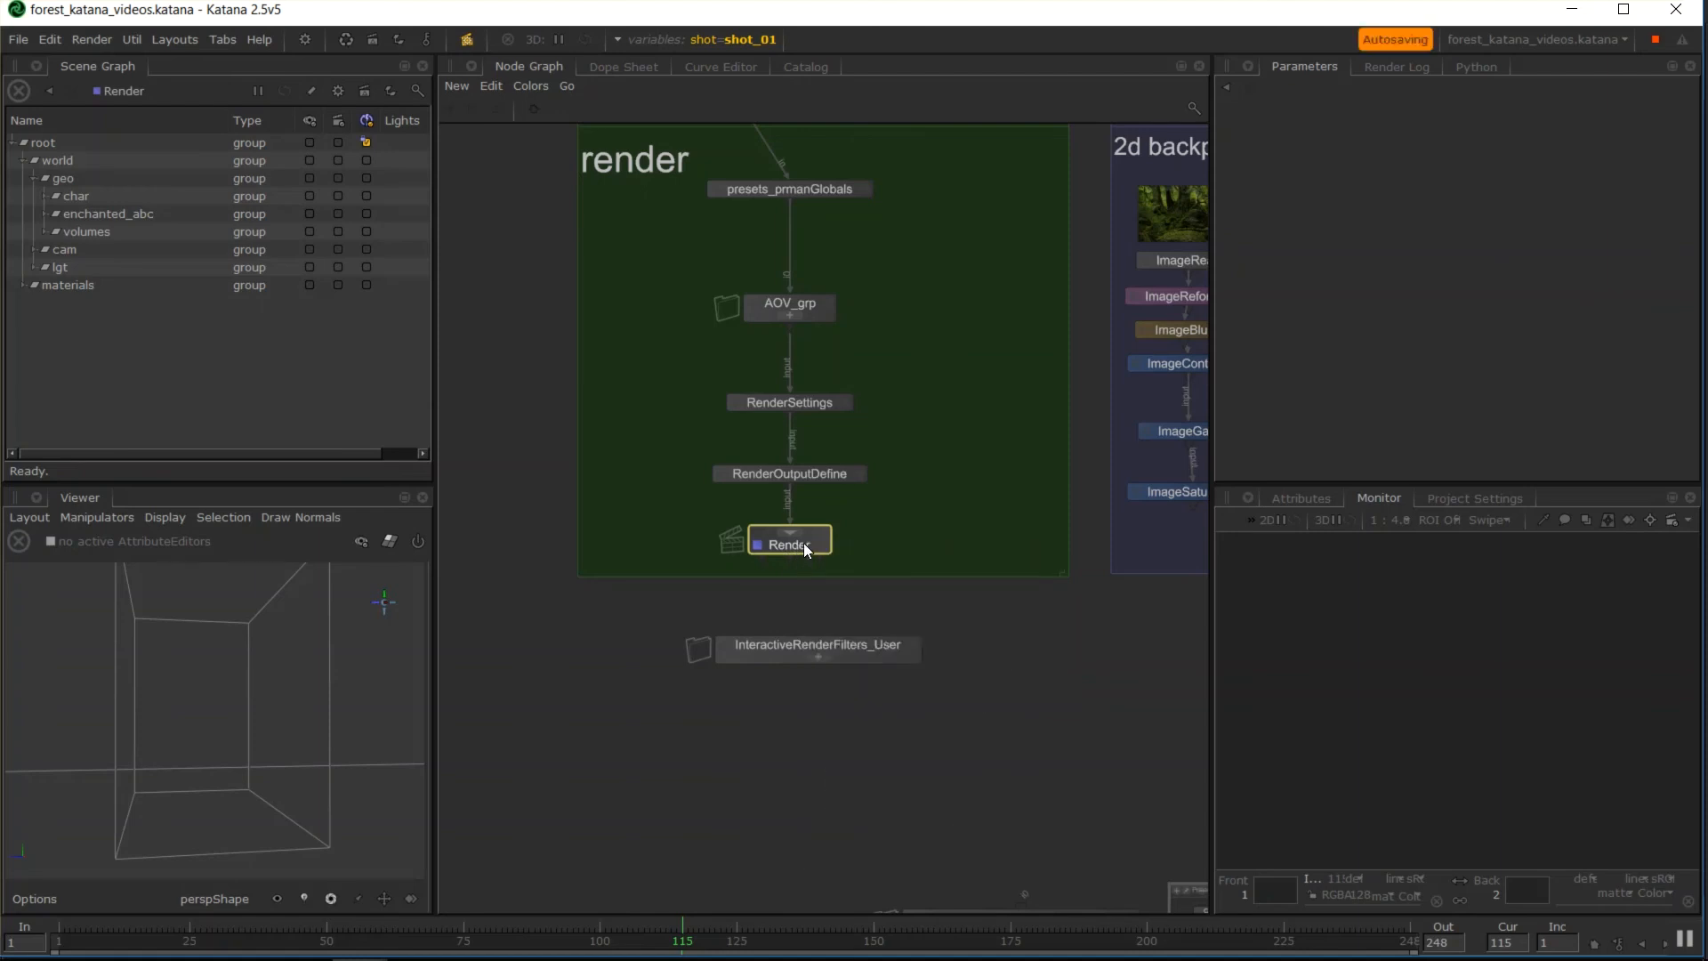
double_click(818, 545)
right_click(815, 540)
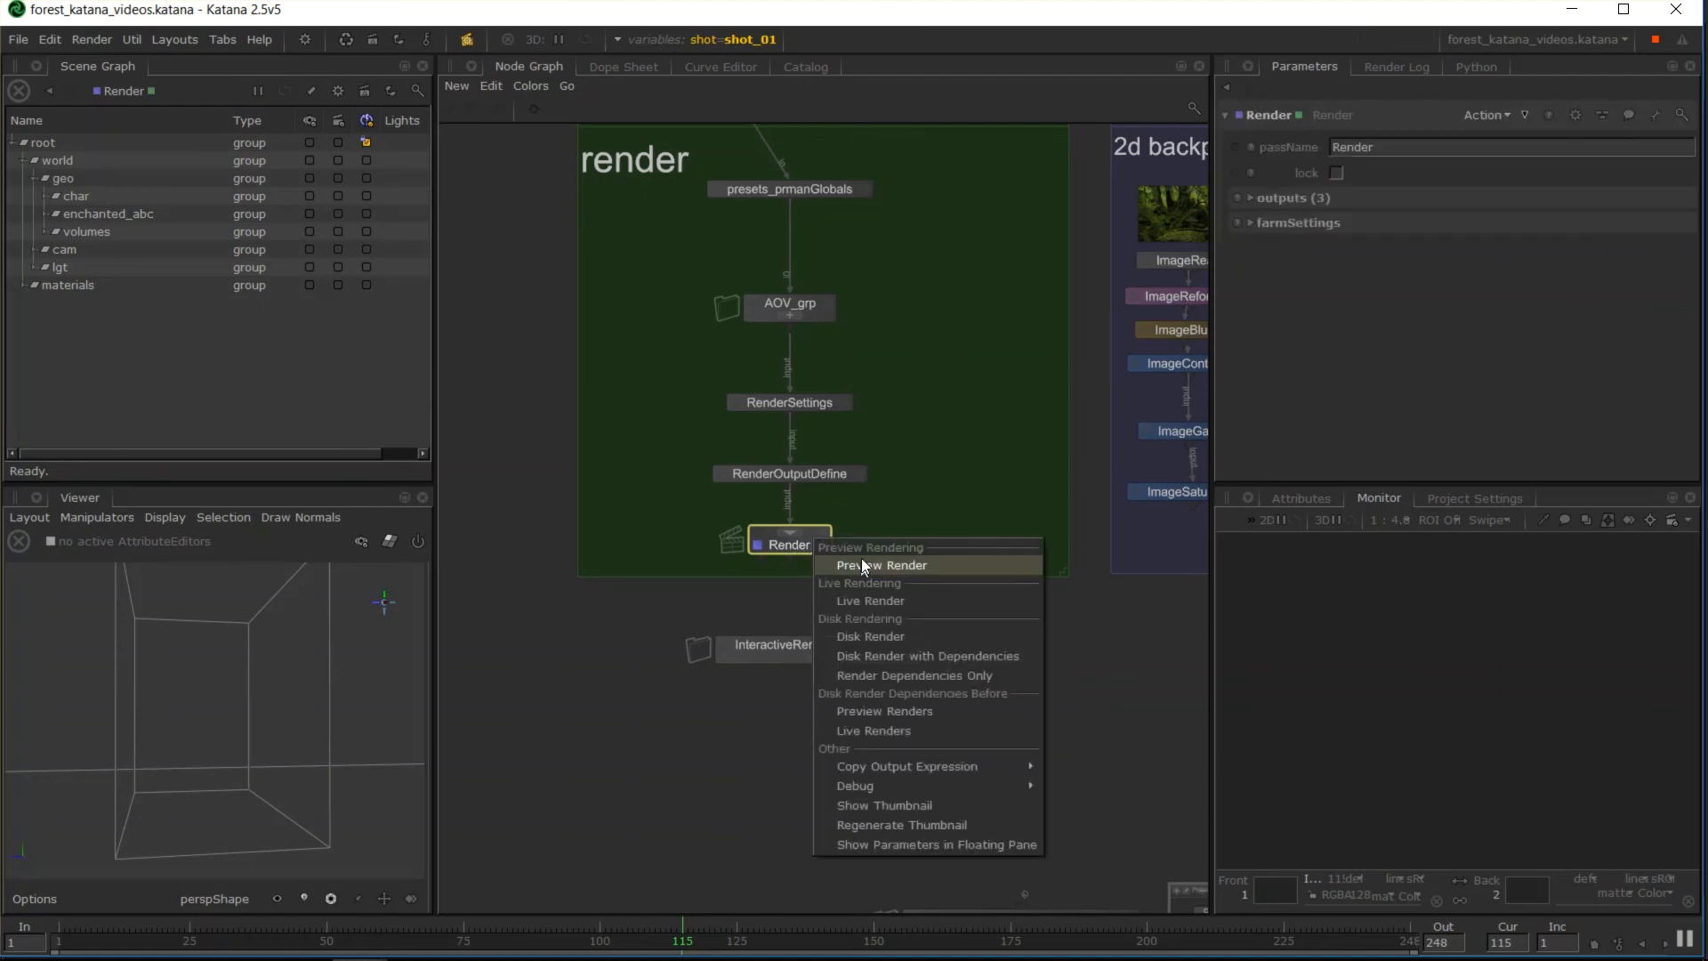
click(876, 602)
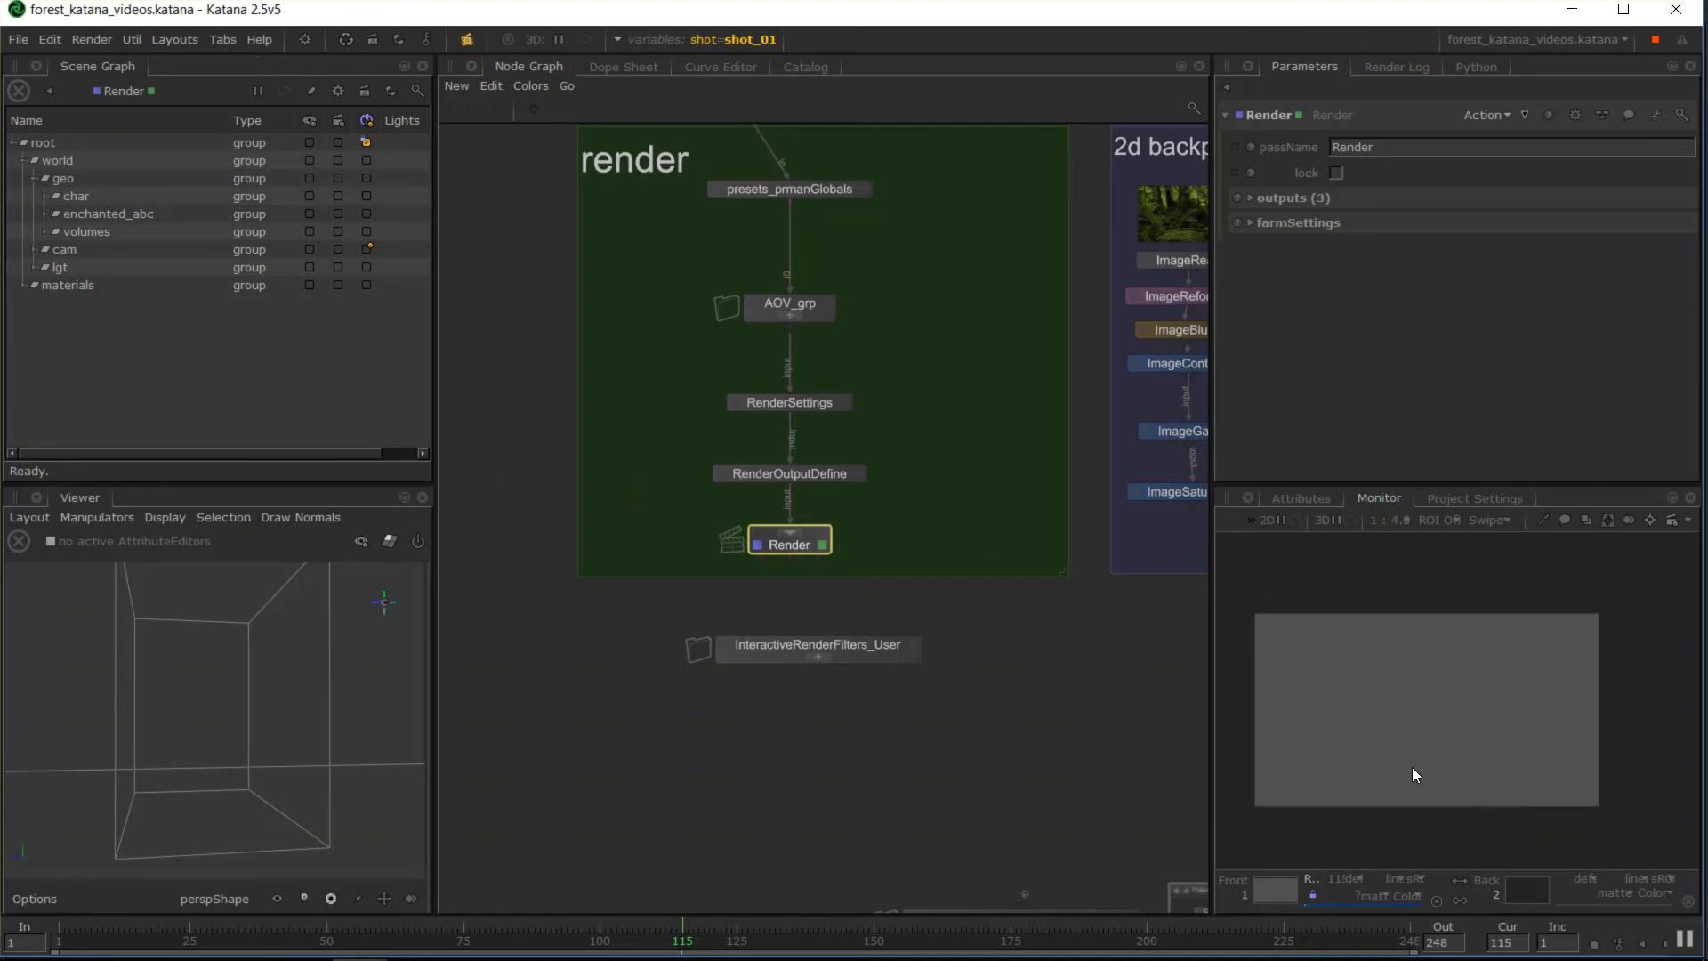
Show the render log and follow the live render's progress in the monitor, with the image brought fully into view
click(1392, 69)
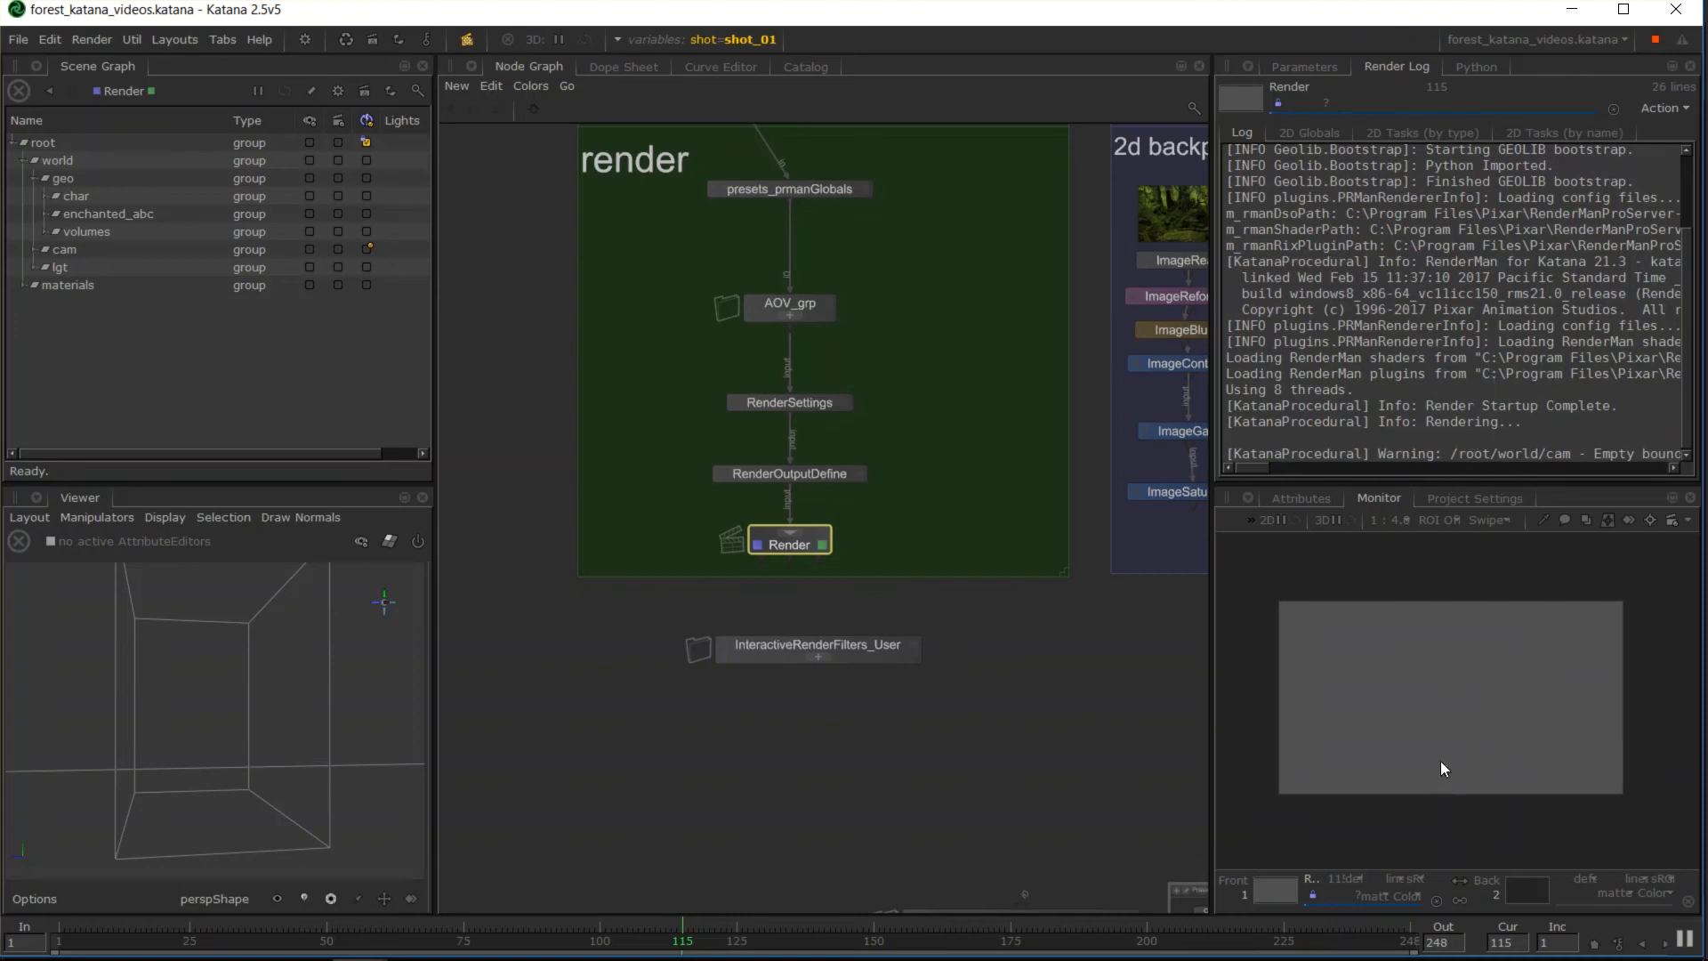
middle_drag(1185, 570, 1001, 805)
scroll(1011, 786, down, 6)
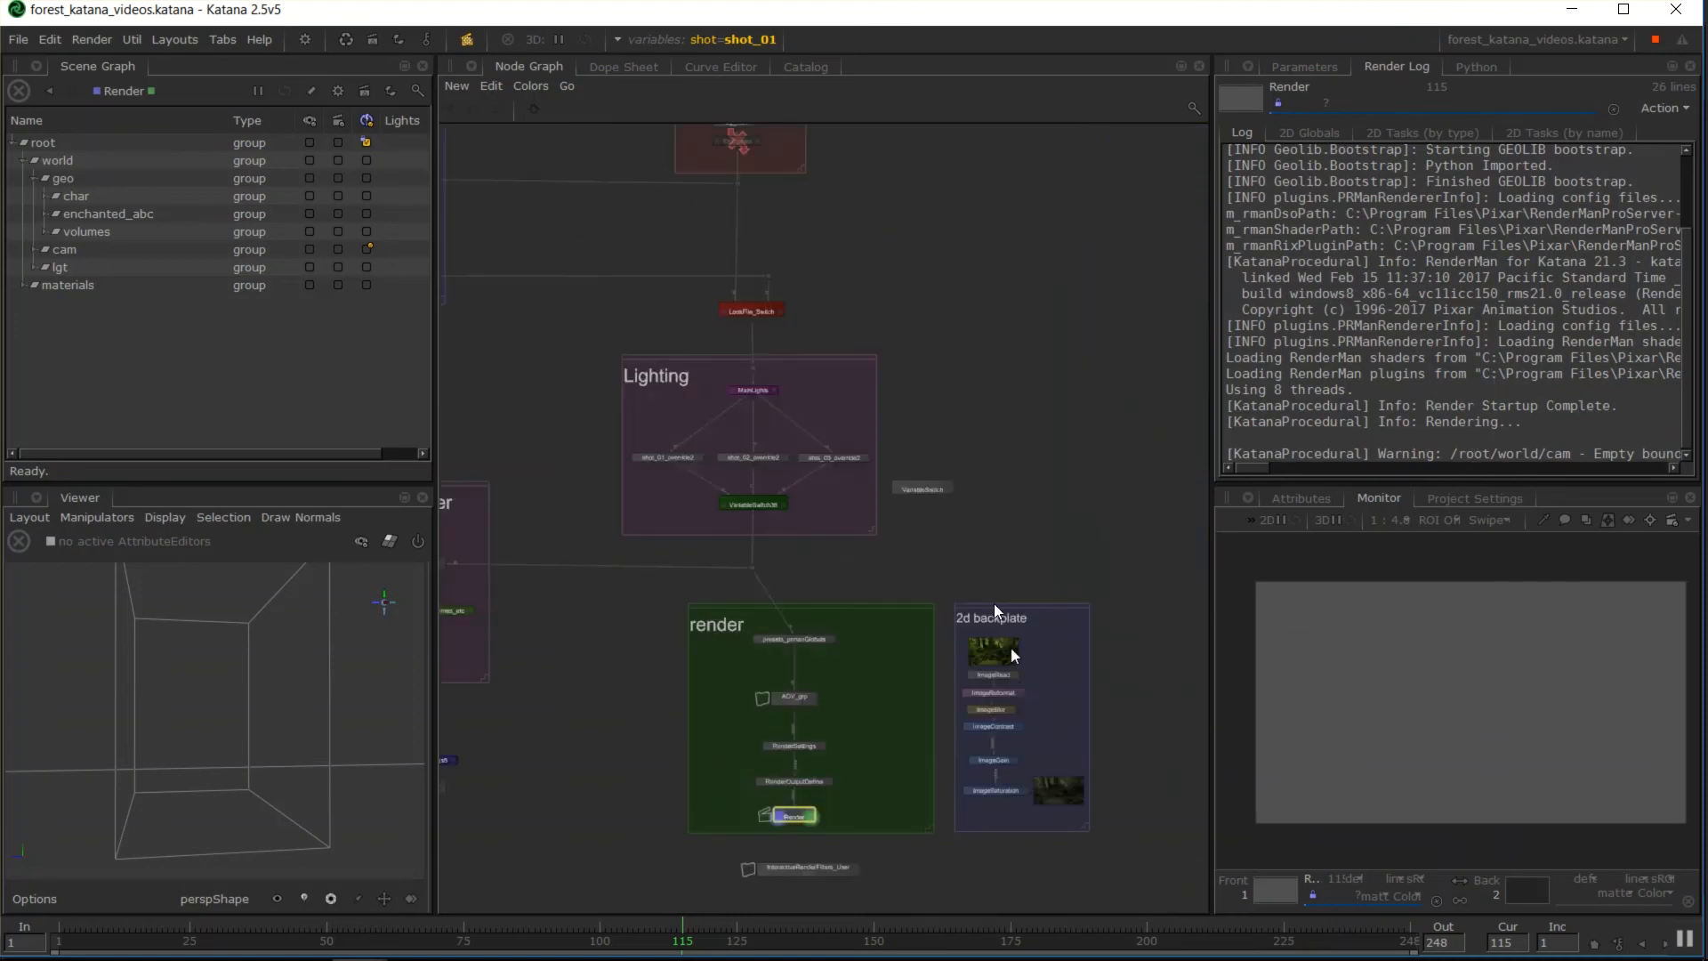
middle_drag(814, 572, 669, 479)
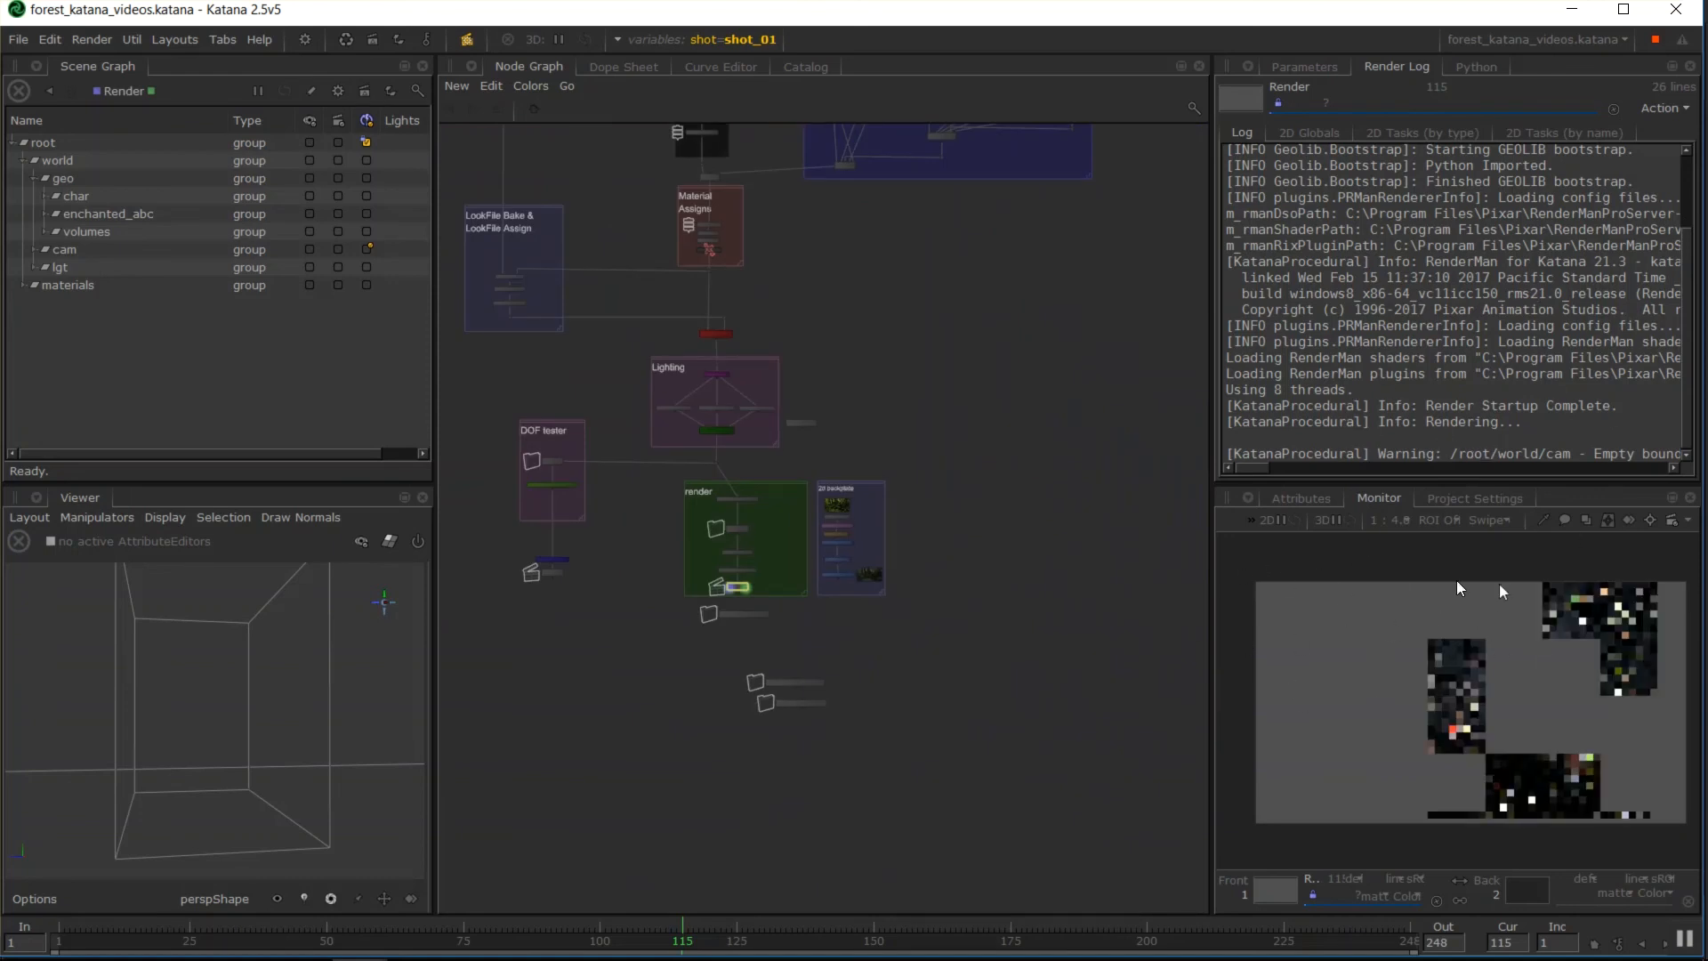
middle_drag(1517, 754, 1488, 762)
middle_drag(730, 262, 742, 296)
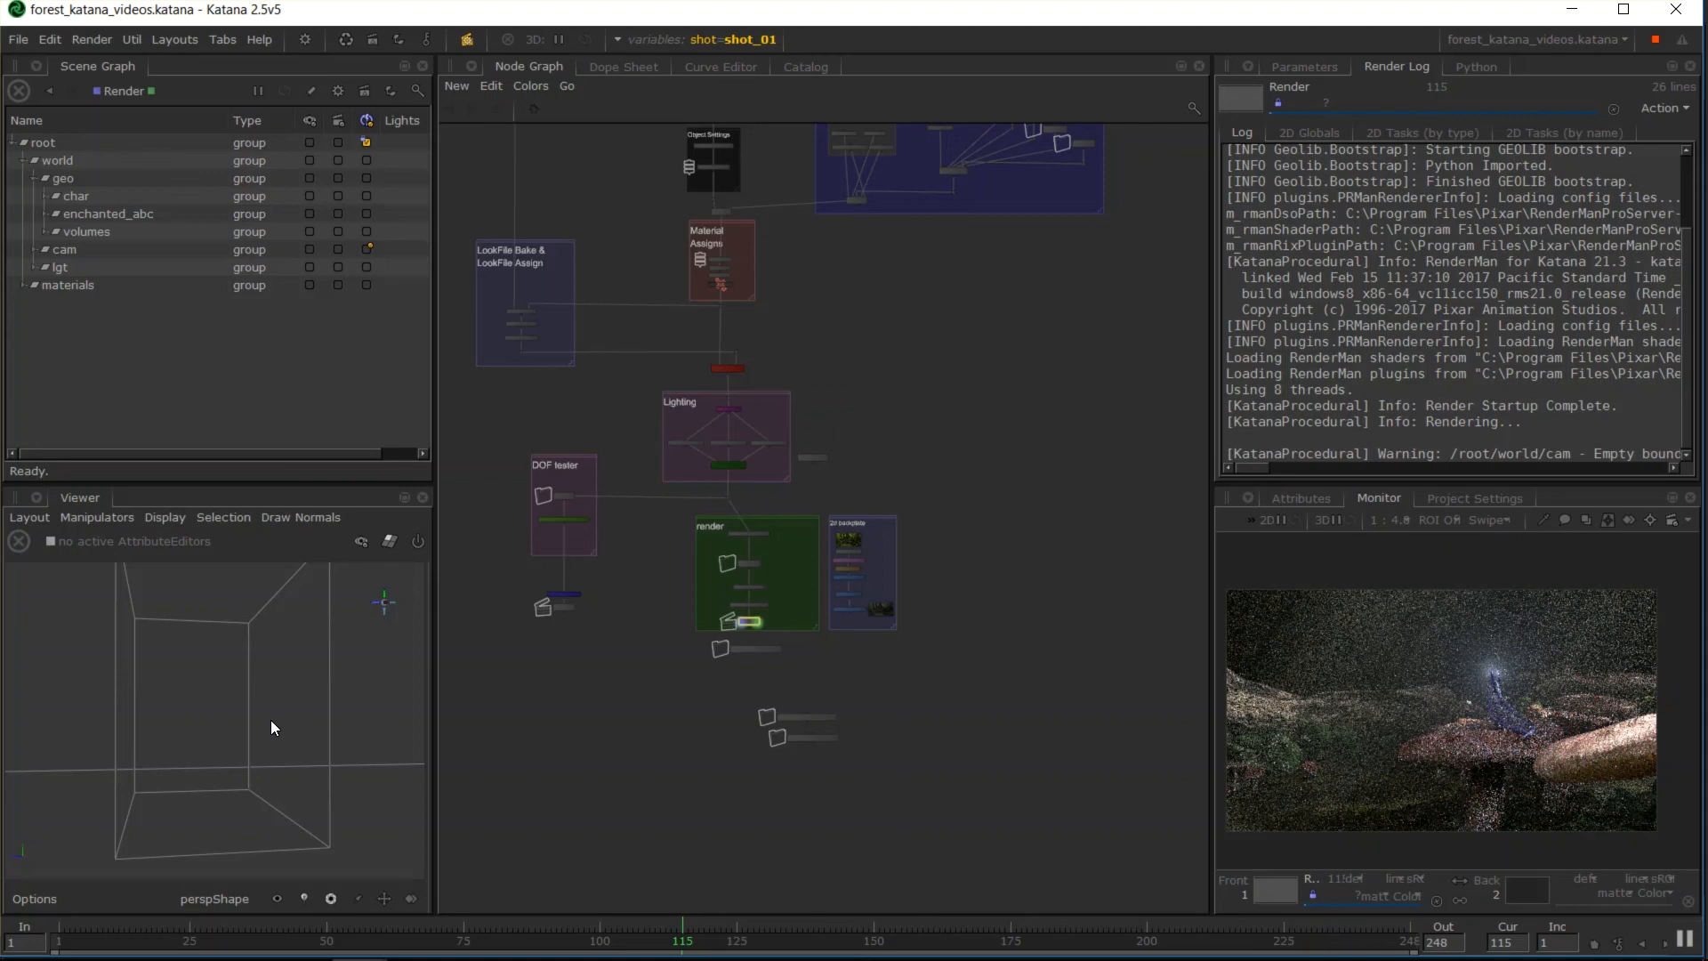
Enable live render updates for the lgt location and open the parameters of the MainLights node in the Lighting section
scroll(854, 449, up, 8)
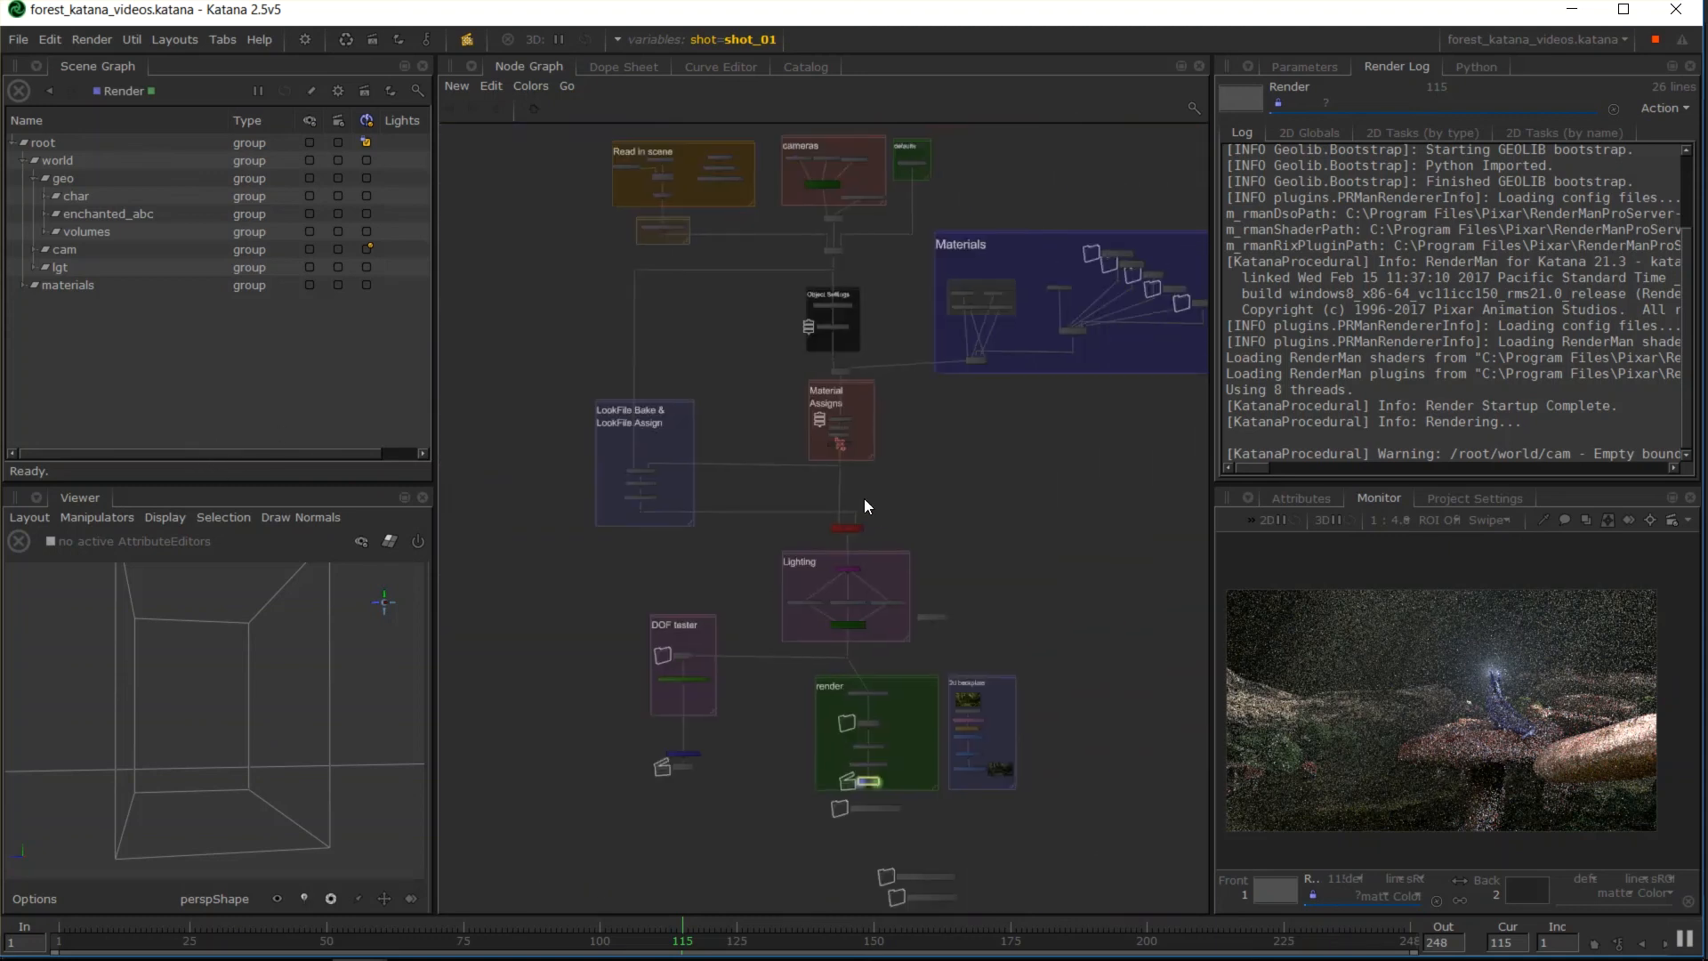
middle_drag(929, 735, 969, 559)
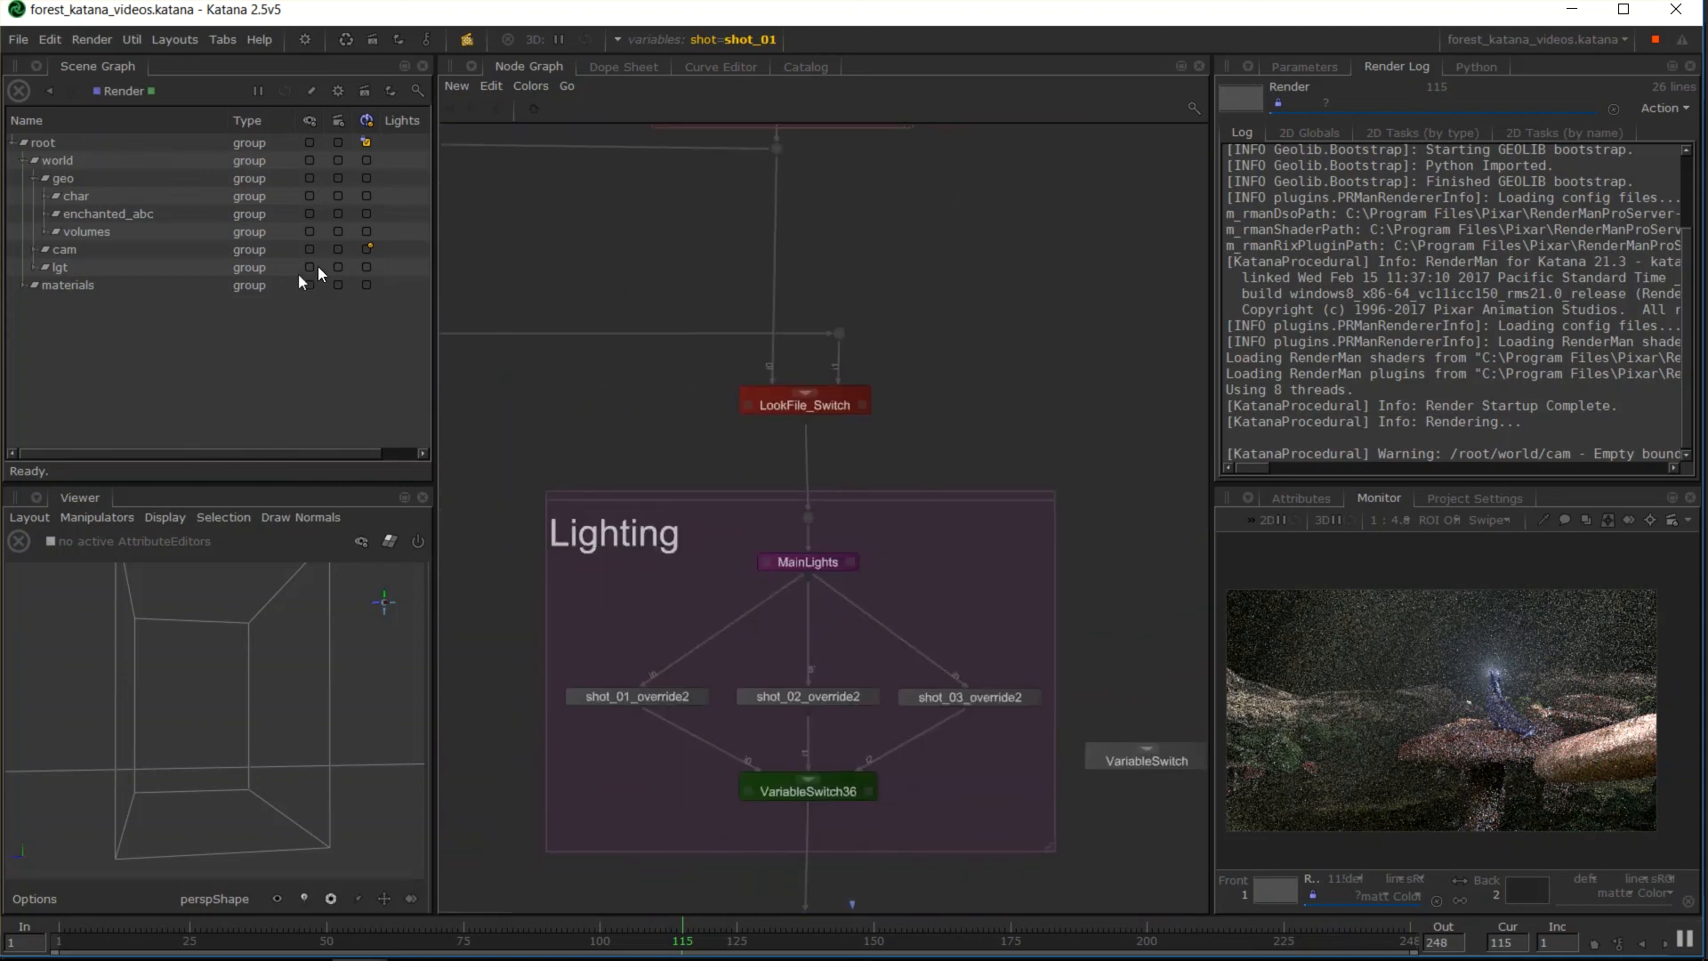
click(367, 267)
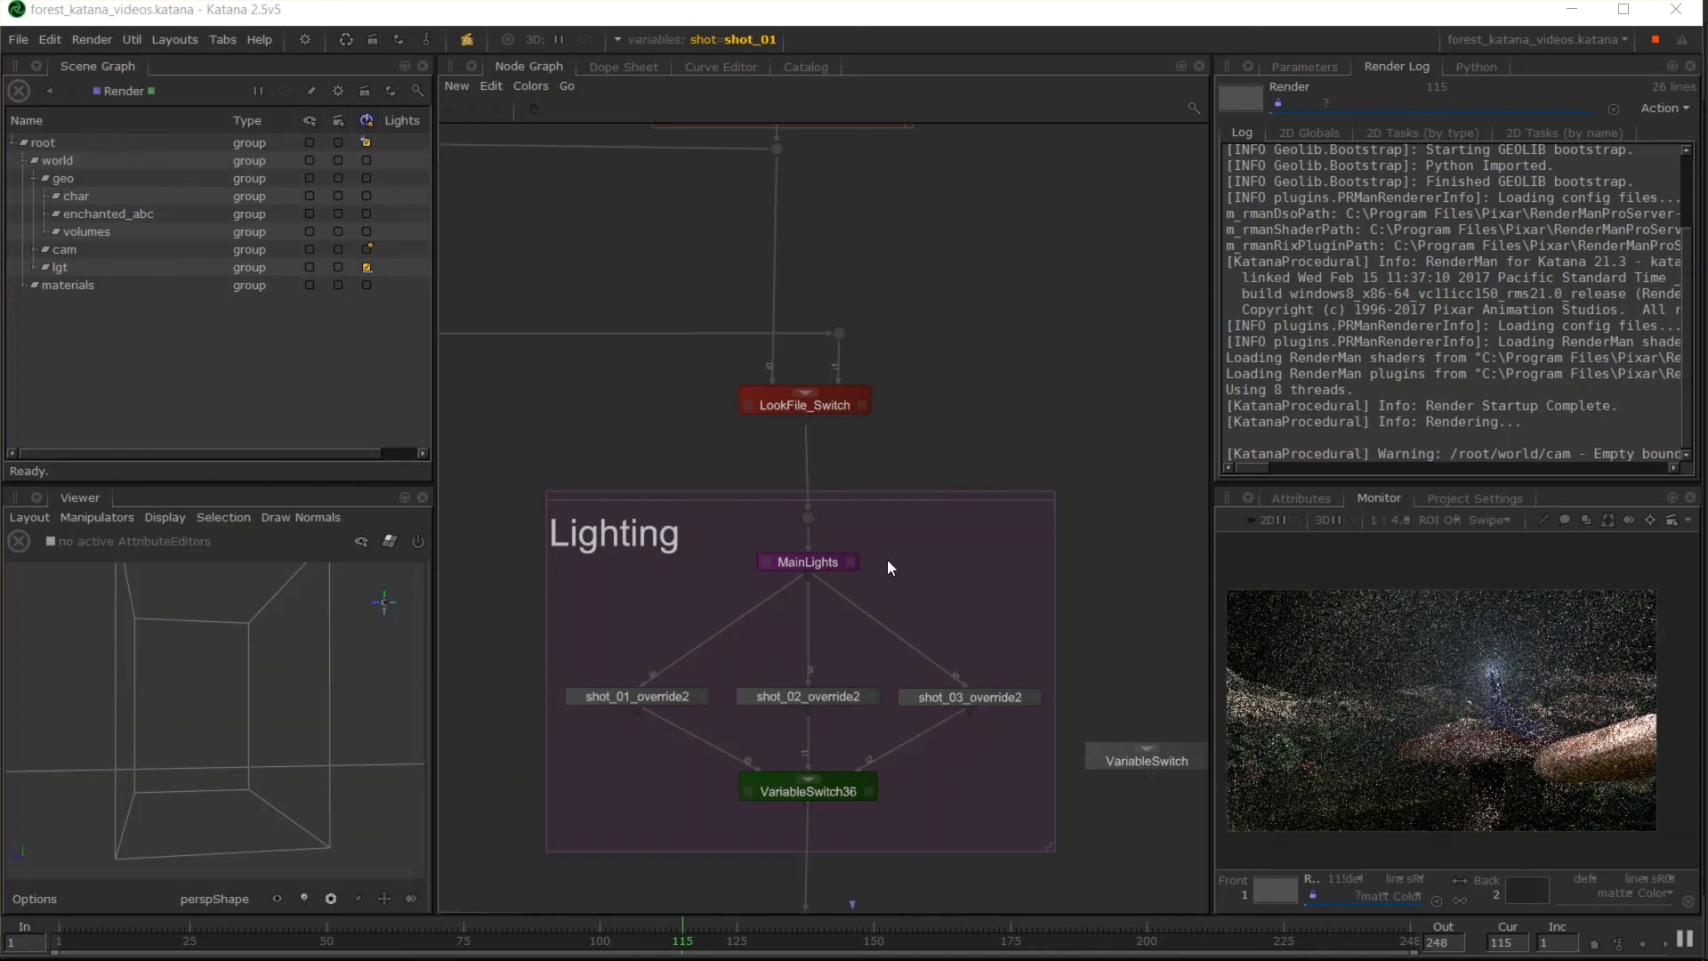
click(851, 562)
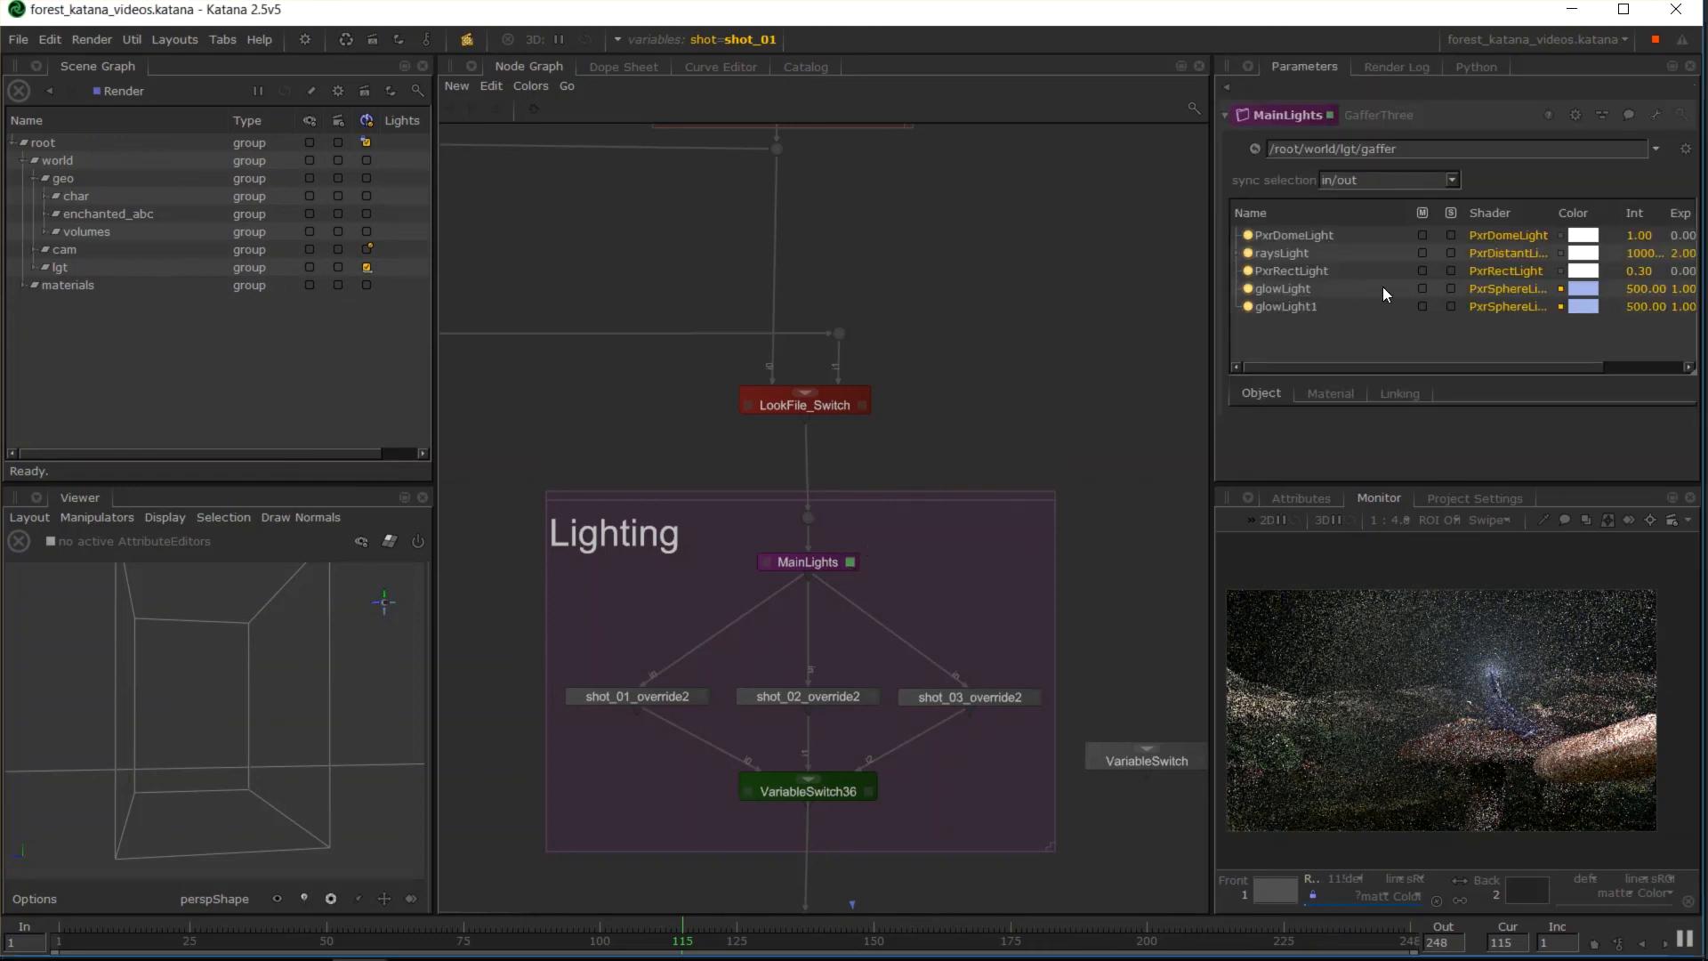
Try a saturated blue and a pure red as glowLight's colour during the live render, and cancel the colour change
click(1583, 297)
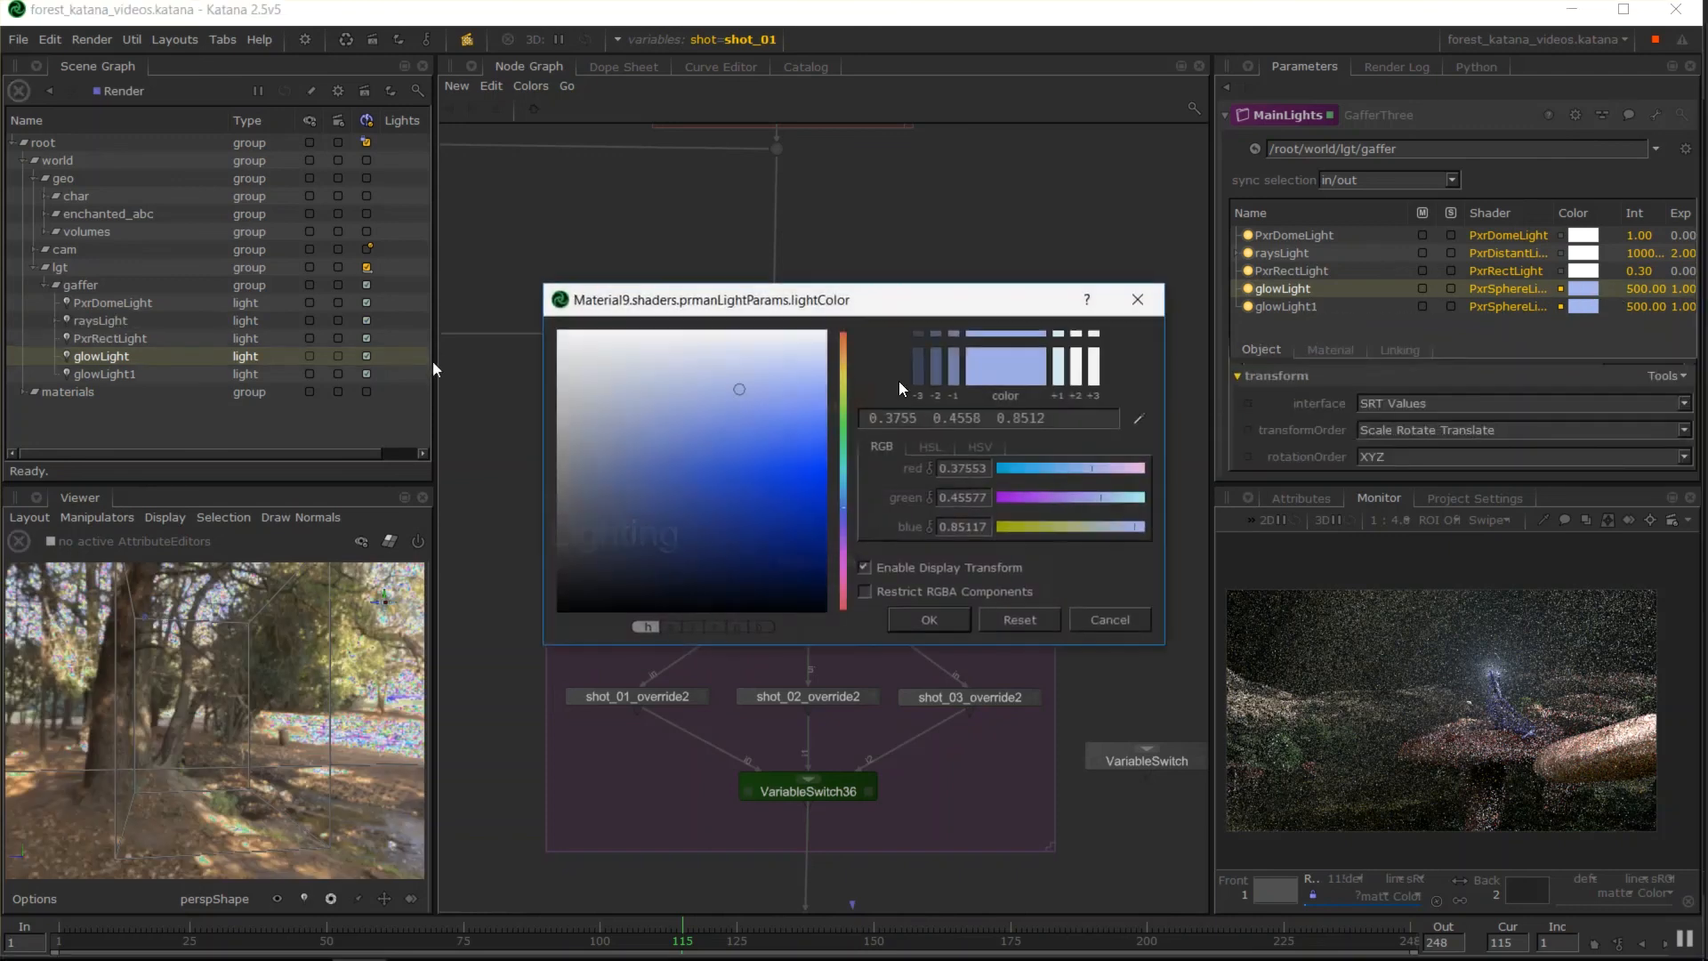
click(822, 473)
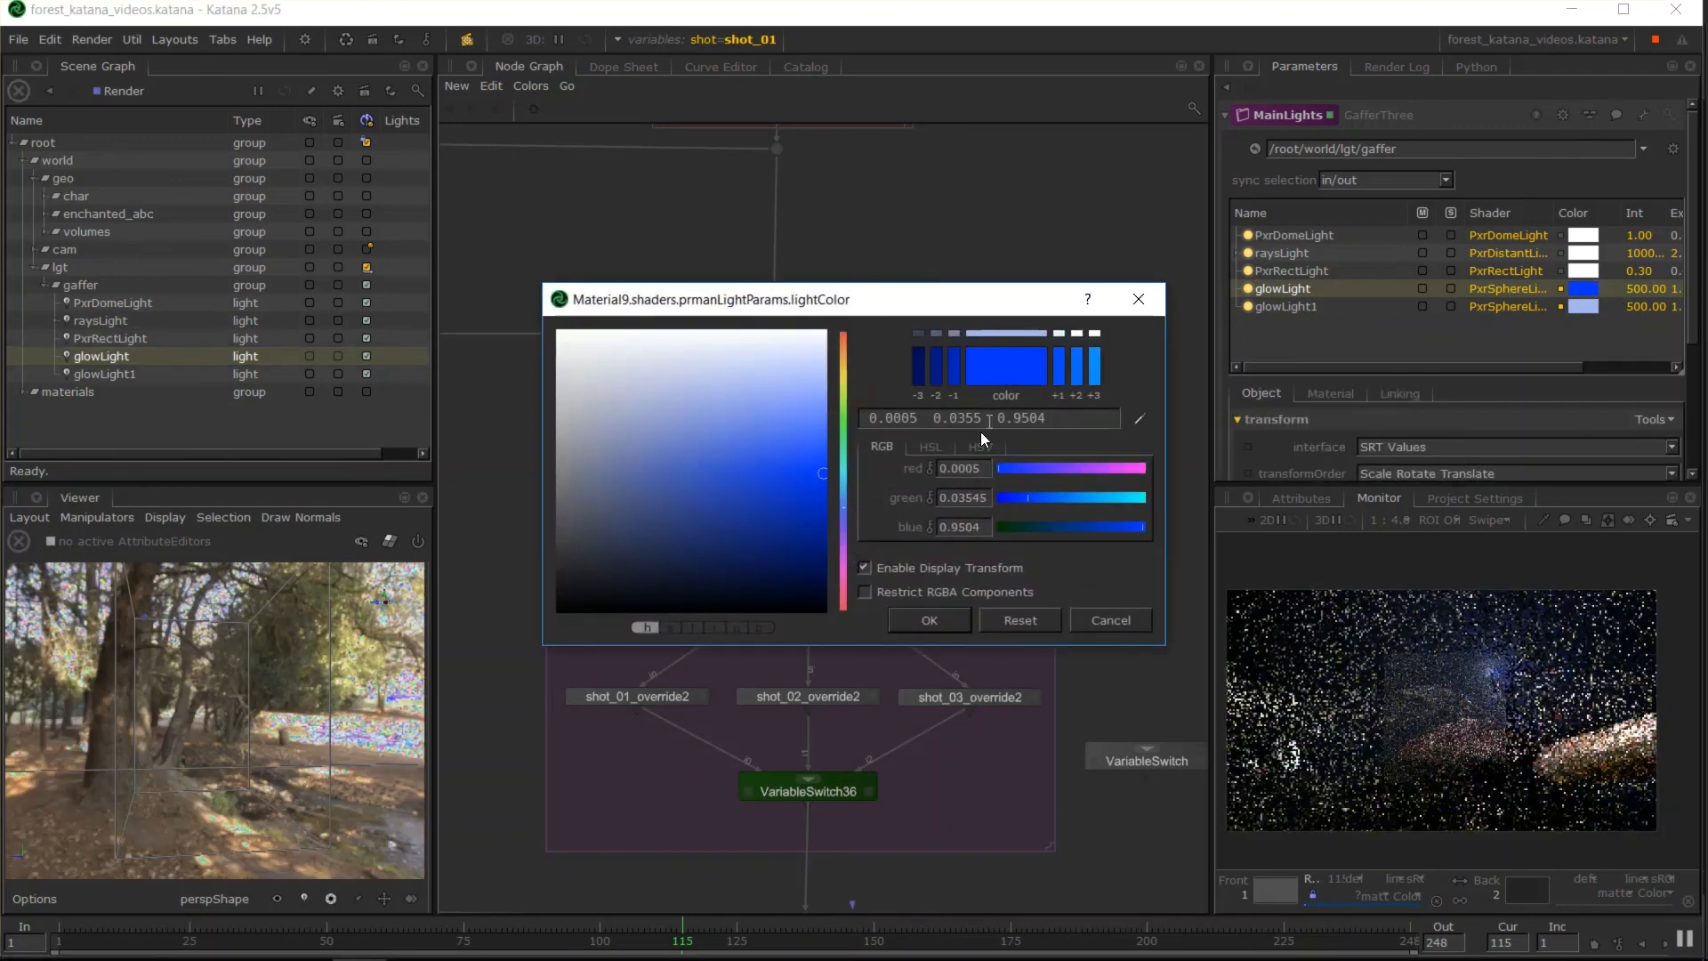
drag(844, 485, 842, 335)
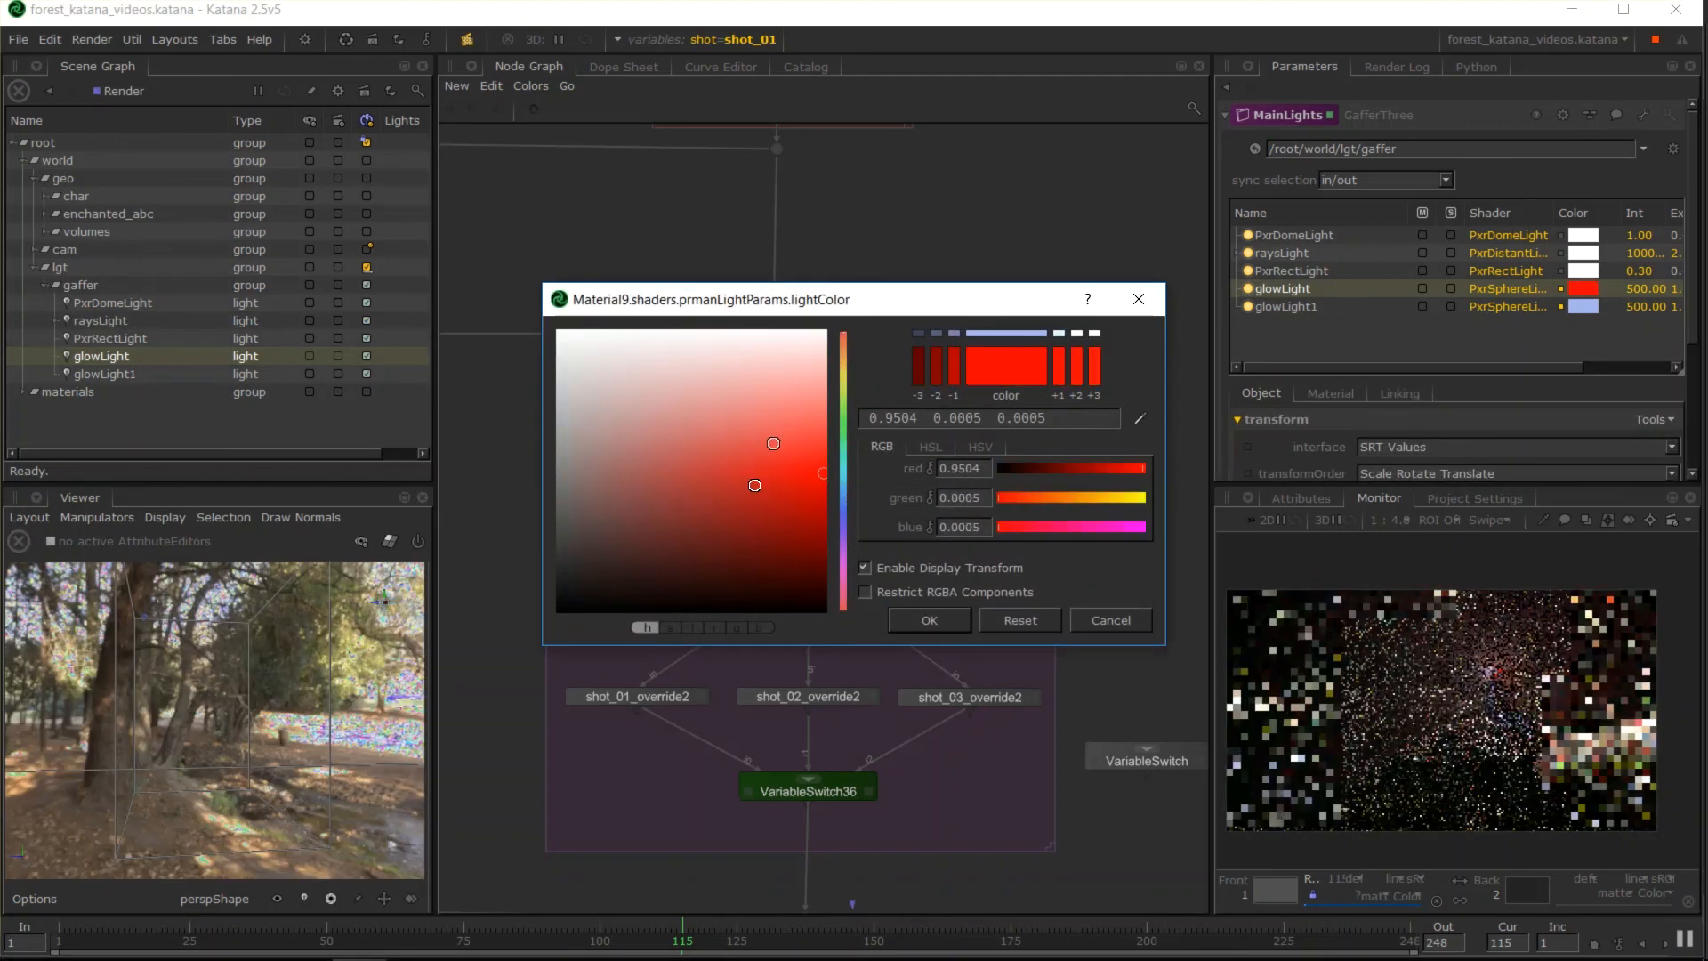
drag(823, 473, 860, 481)
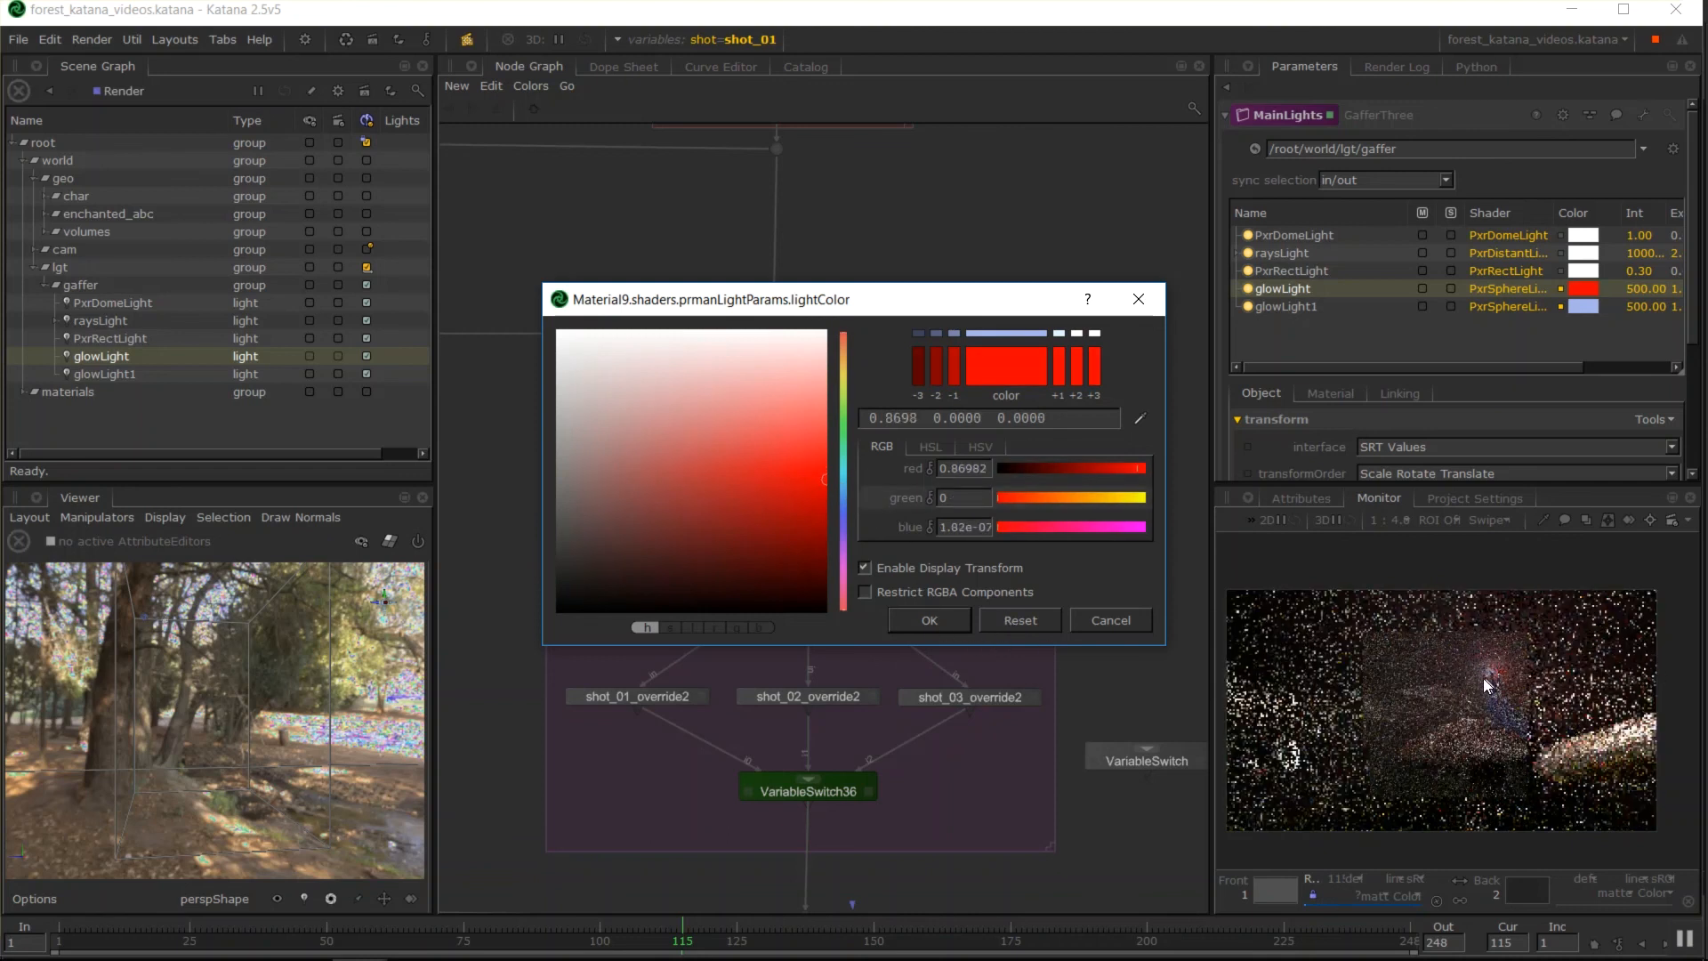
click(1096, 619)
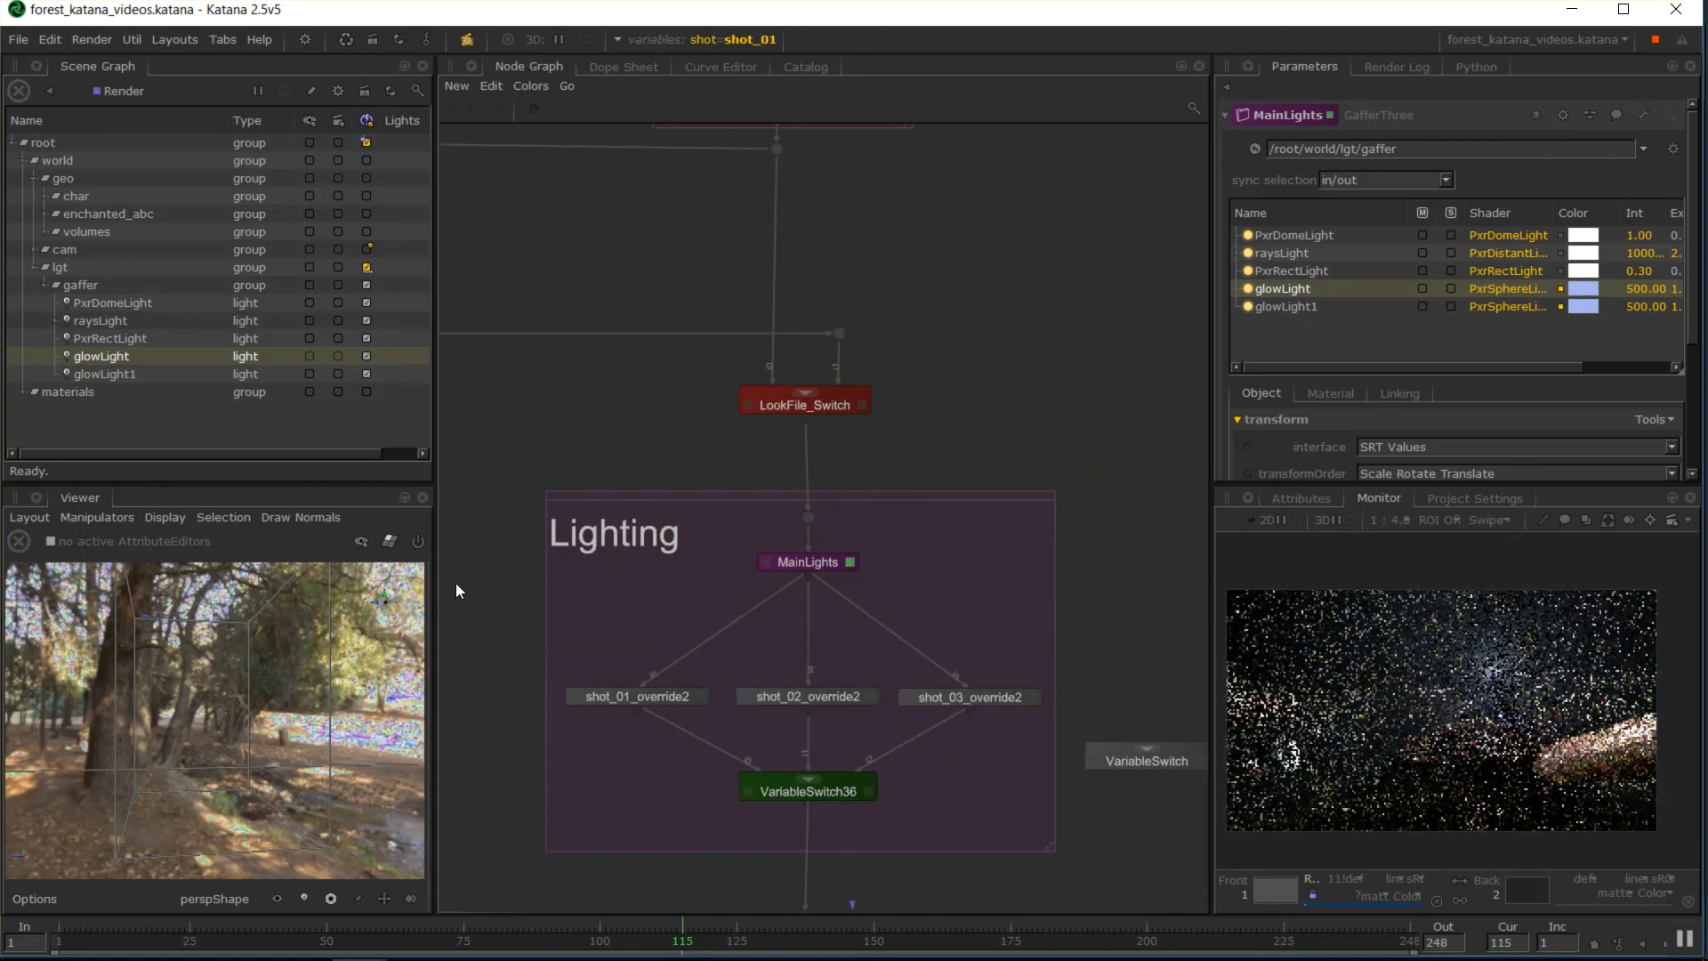